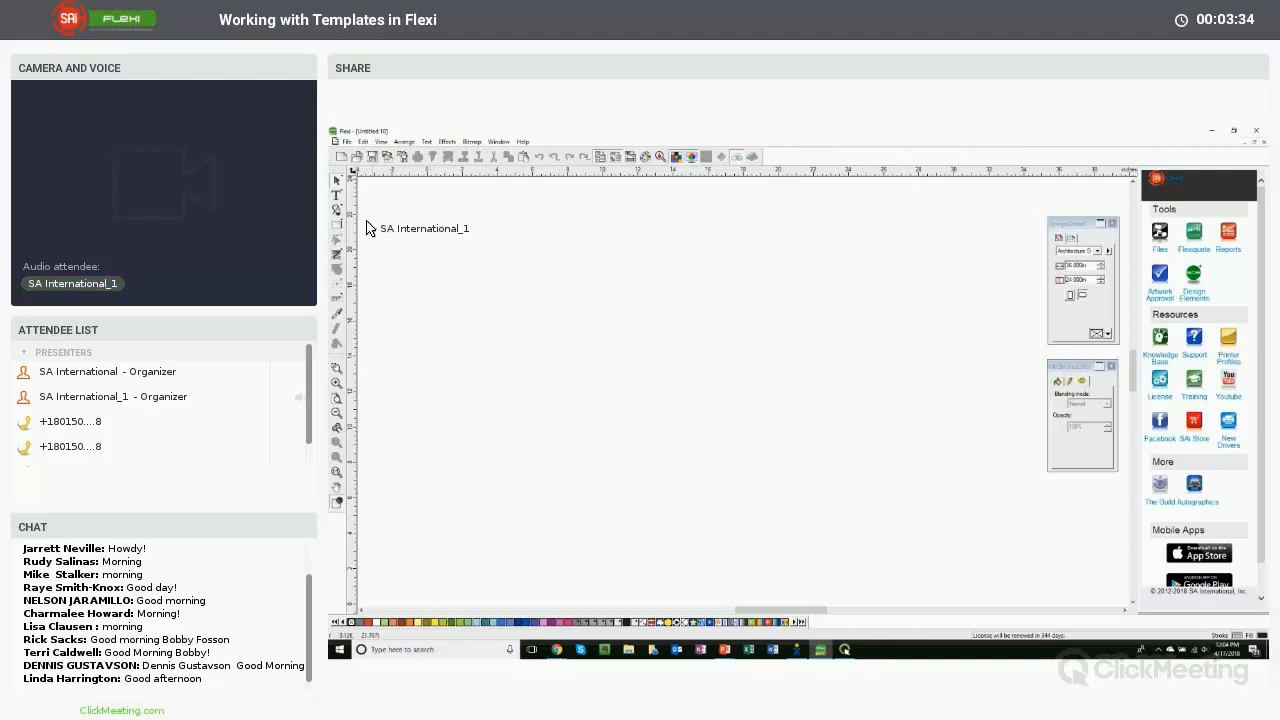
- Draw a rectangle and, with Proportional off, set its size to 11 in wide by 8.5 in high
left_click_drag(540, 274, 864, 491)
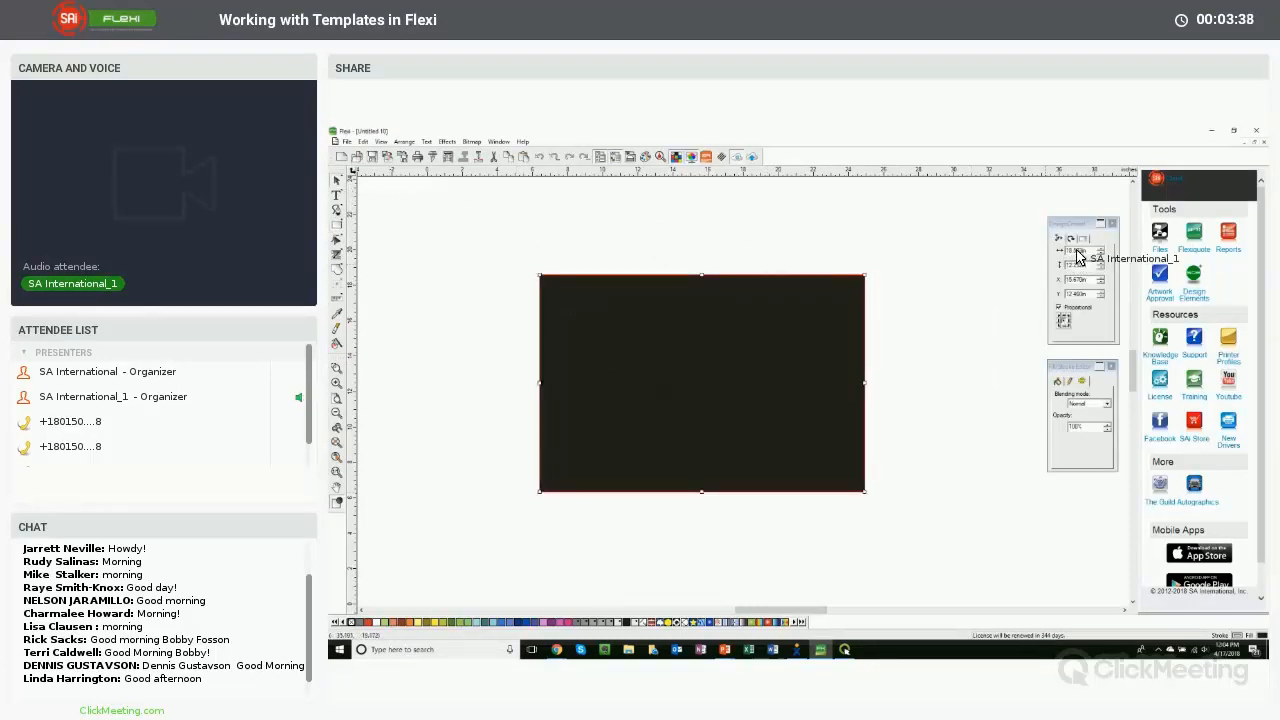
left_click_drag(1089, 251, 1035, 250)
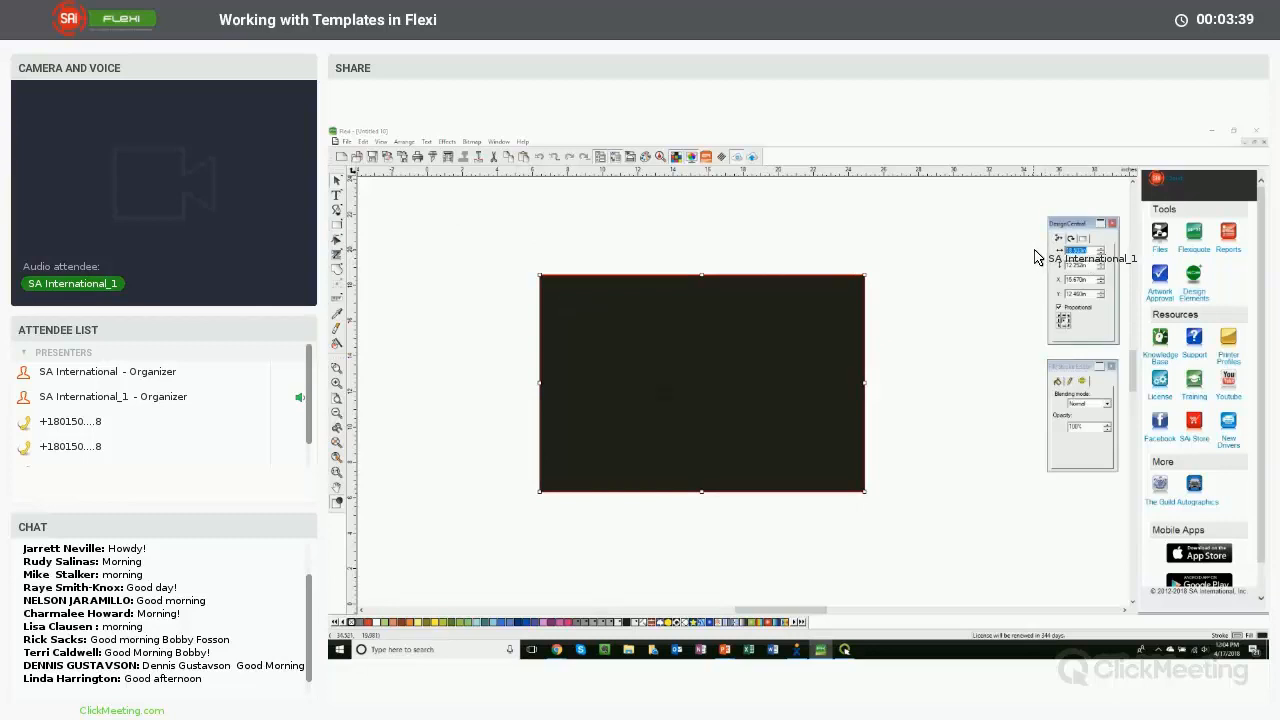
left_click(1059, 307)
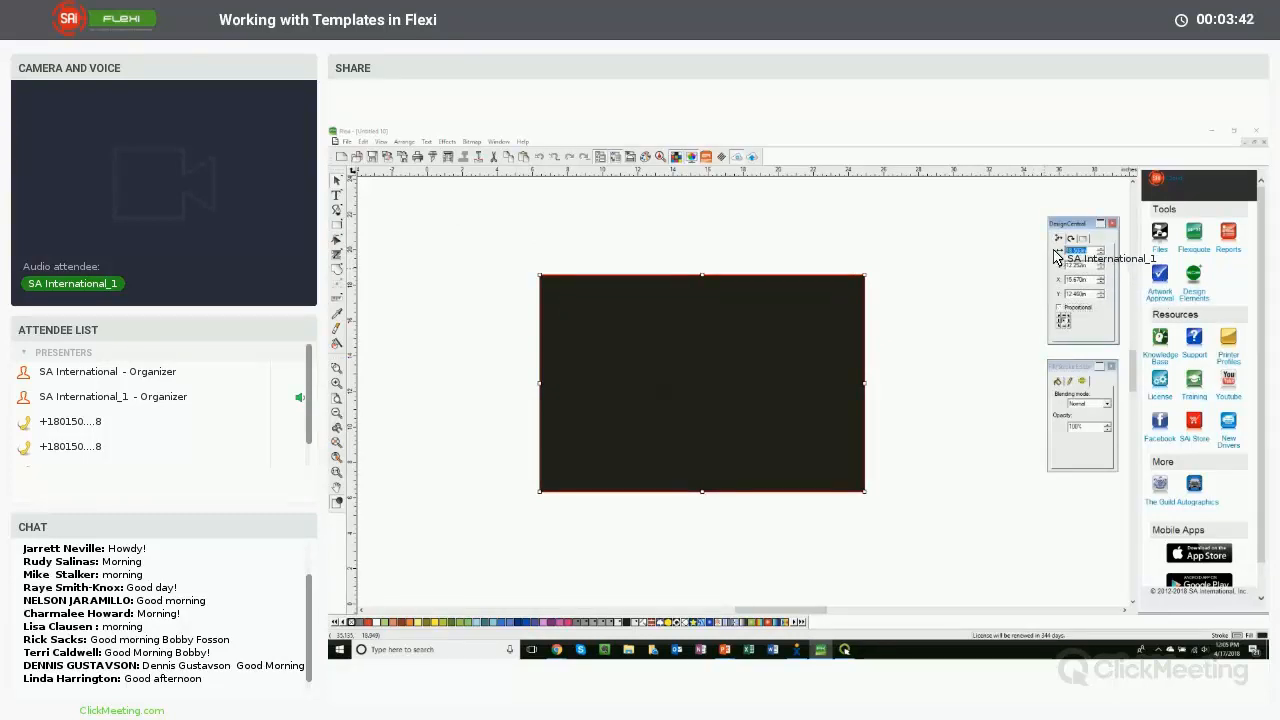
left_click_drag(1082, 251, 1052, 255)
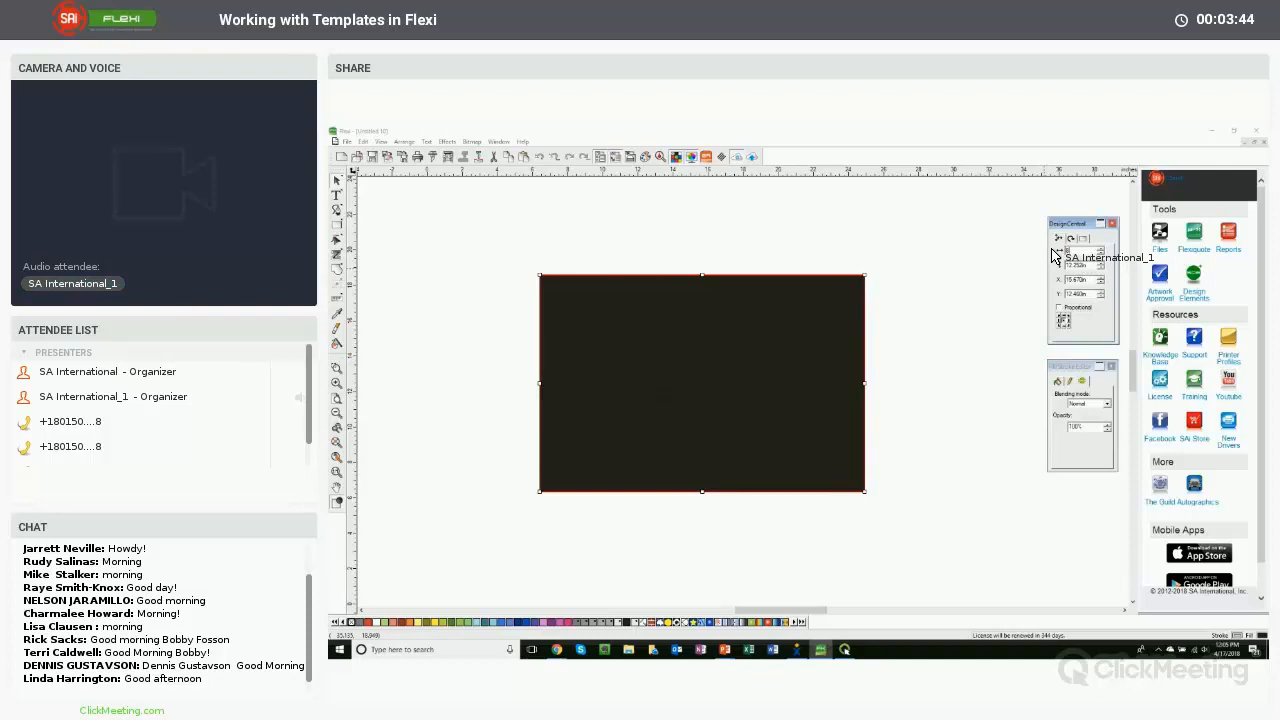
type("11")
key("Tab")
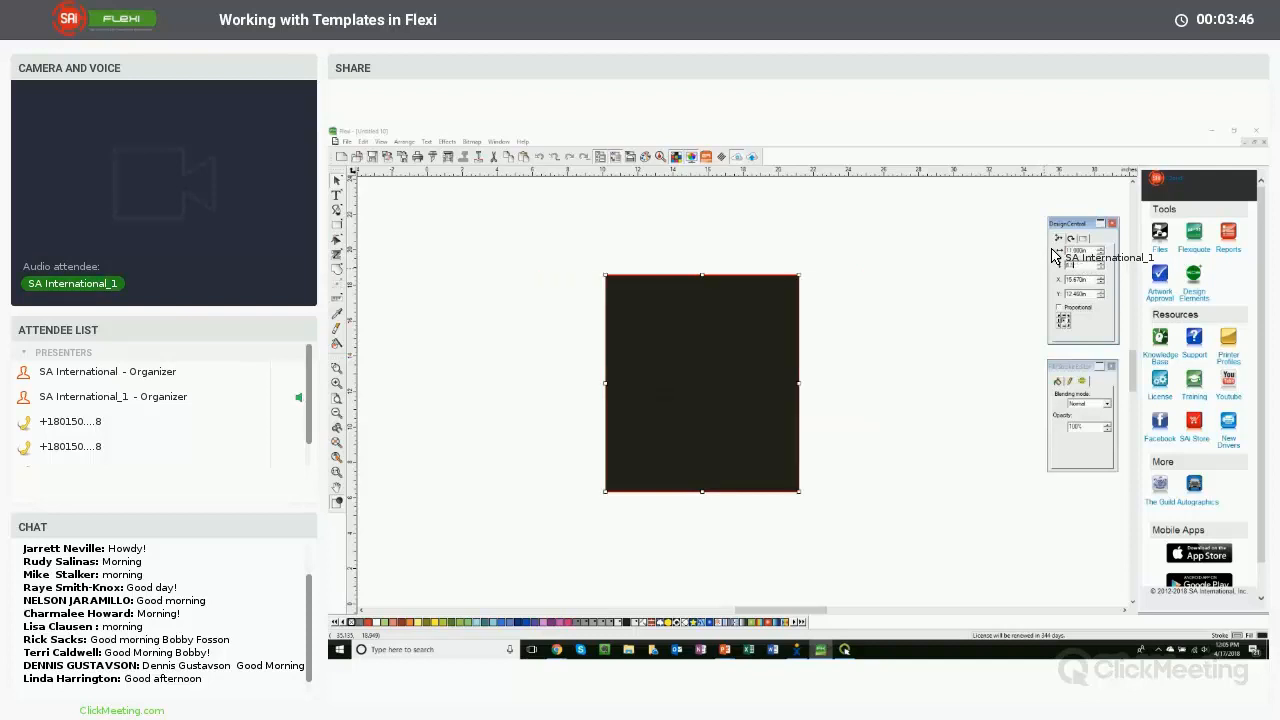
type("8.5")
key("Tab")
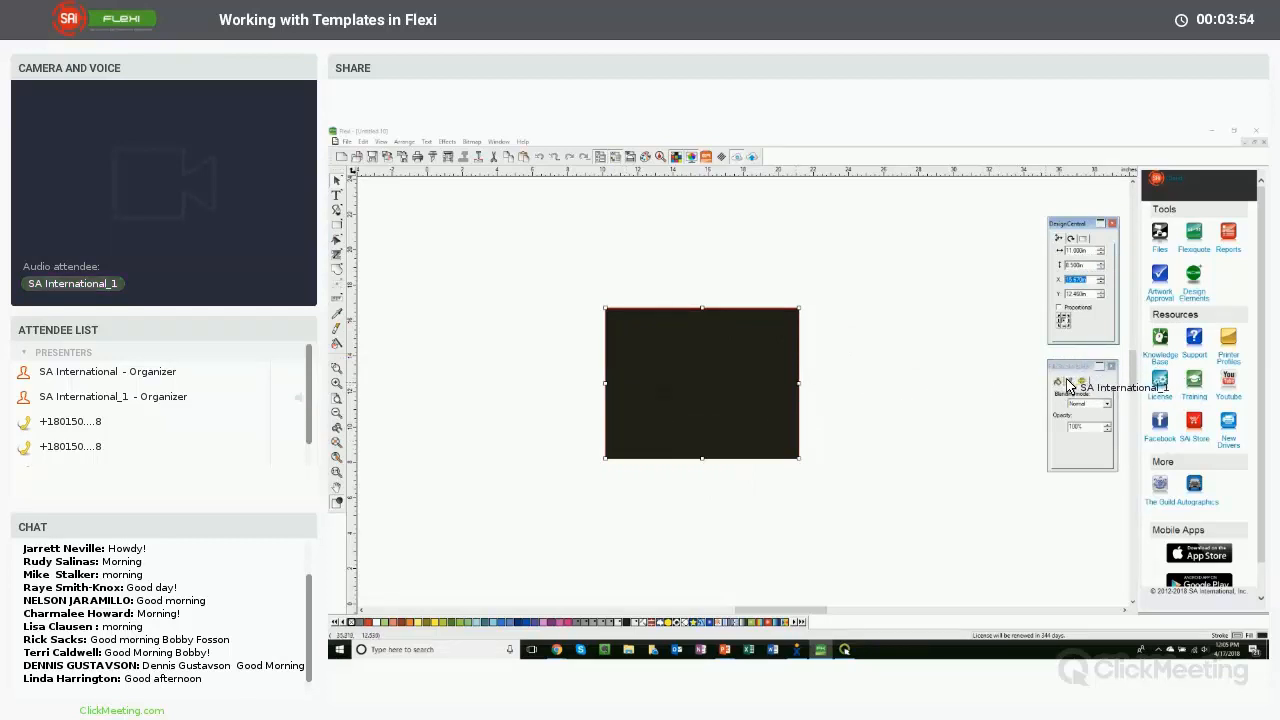
- Remove the rectangle's fill and give it a solid outline stroke
left_click(1059, 382)
left_click(1066, 394)
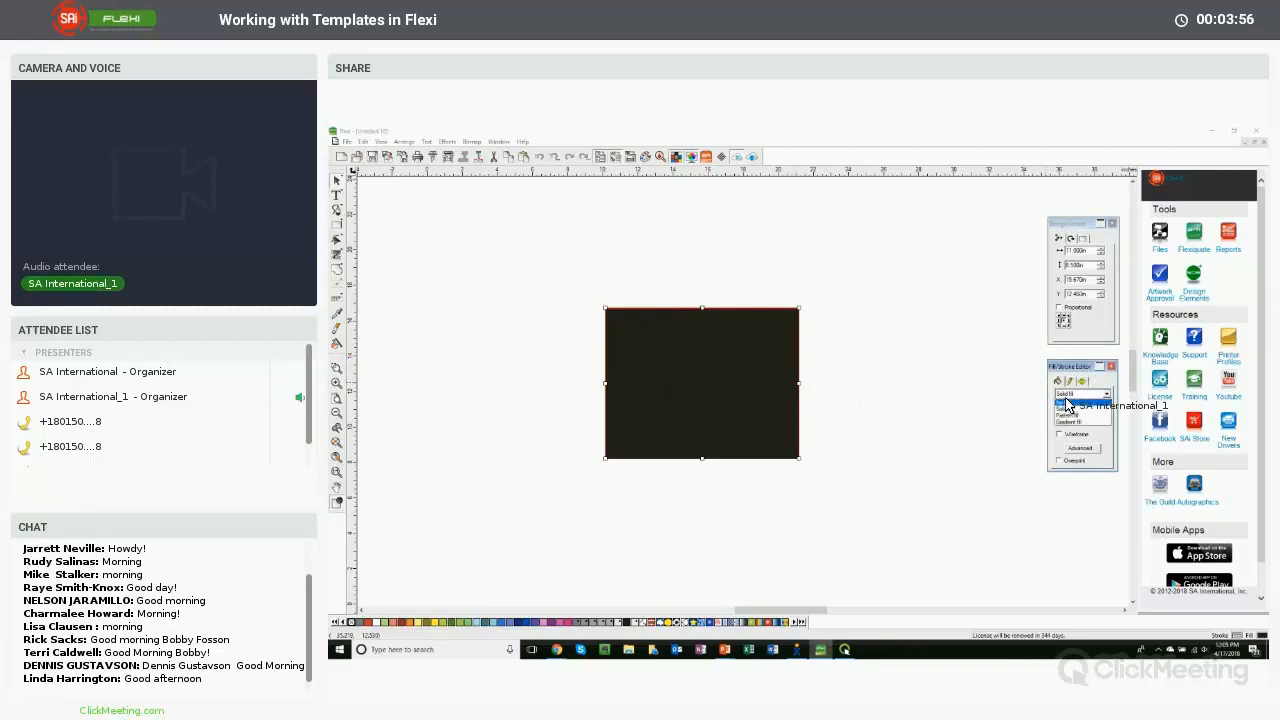
left_click(1066, 402)
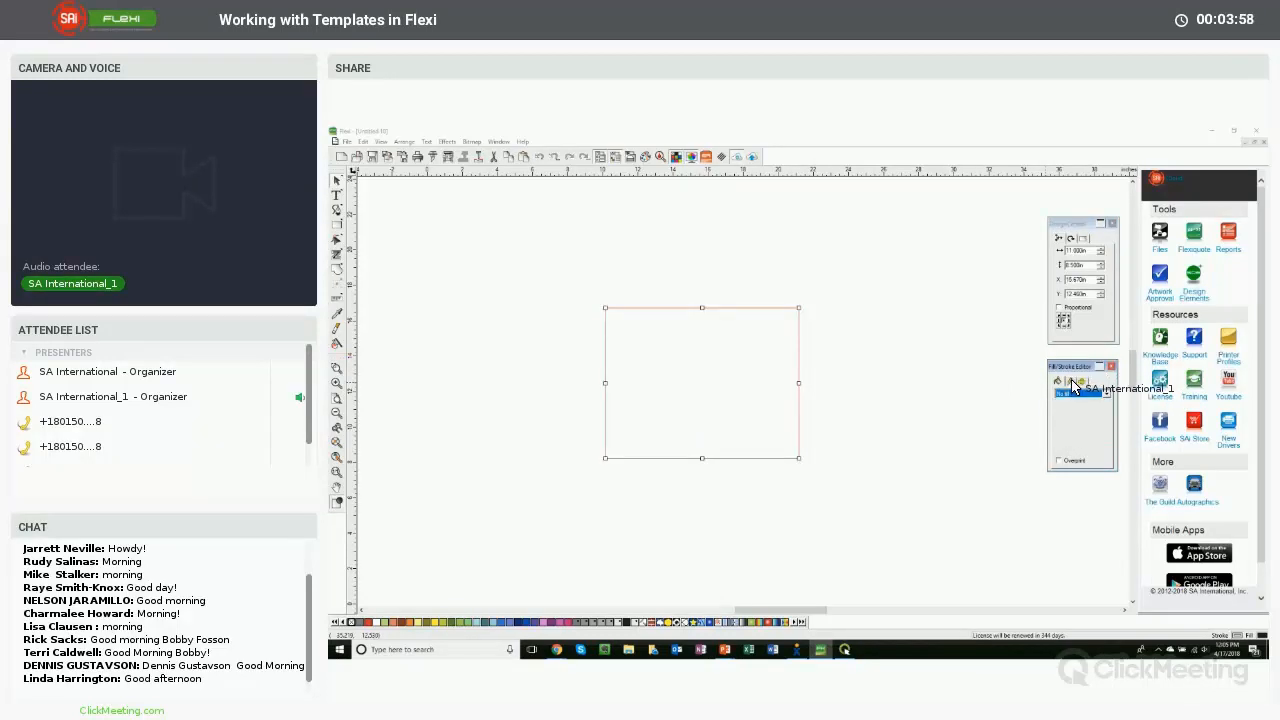
left_click(1071, 382)
left_click(1080, 398)
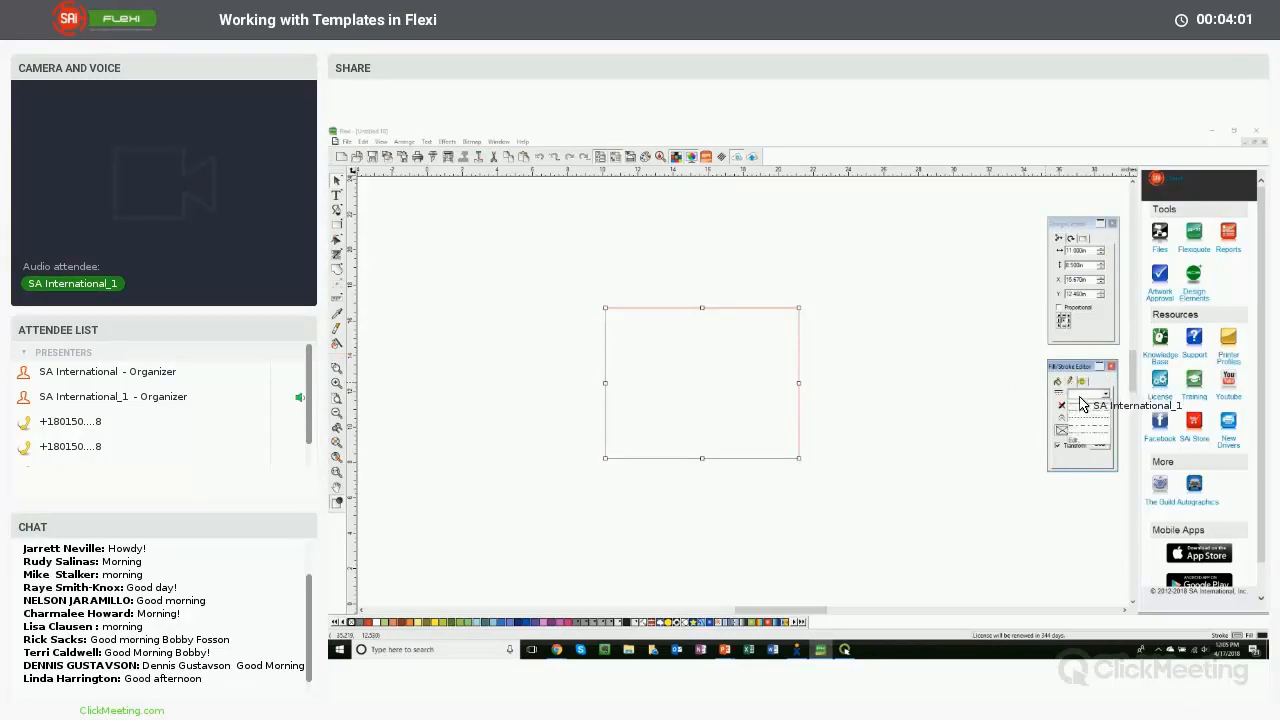
left_click(1083, 405)
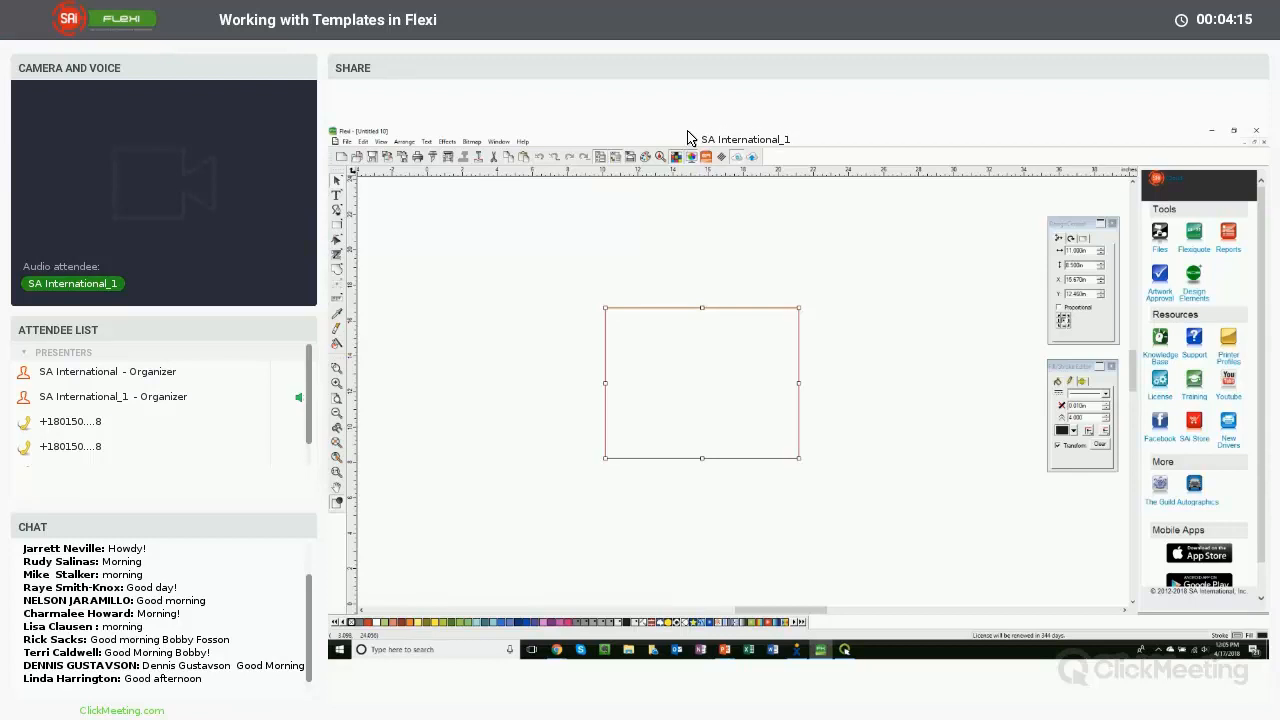
- Open the SAi Logos file from the Flexi Templates folder
left_click(347, 142)
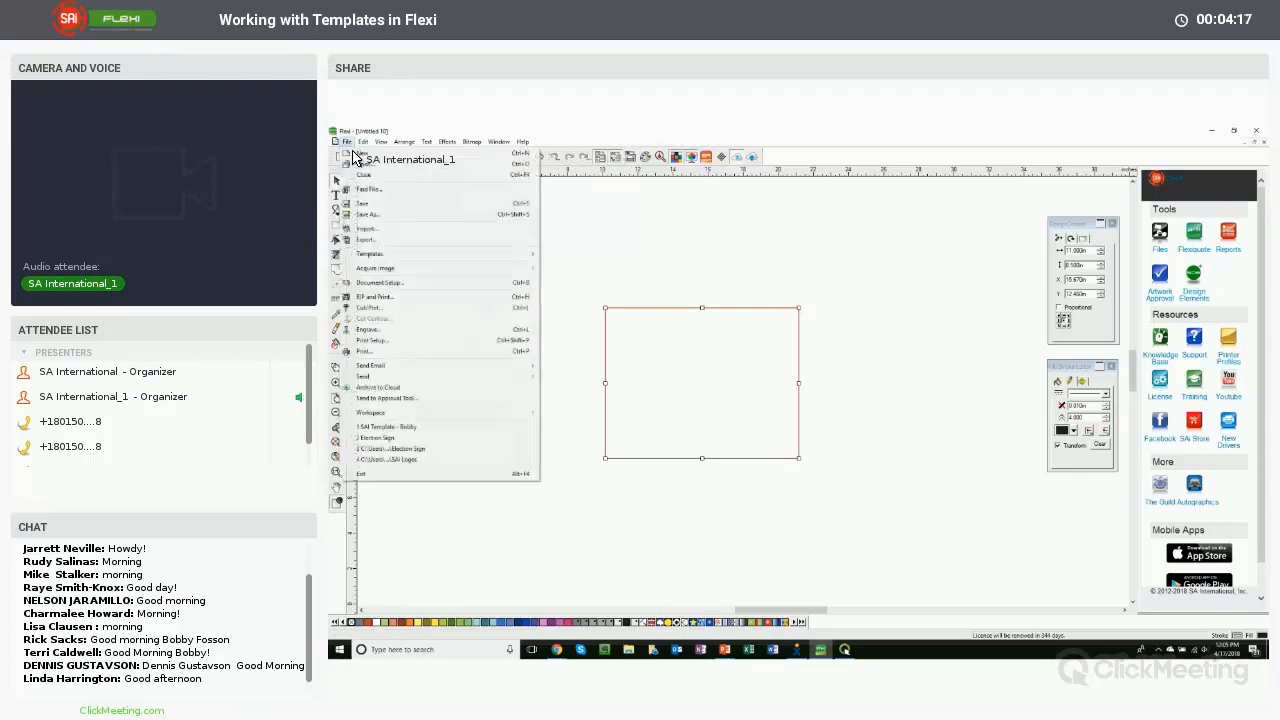
left_click(364, 168)
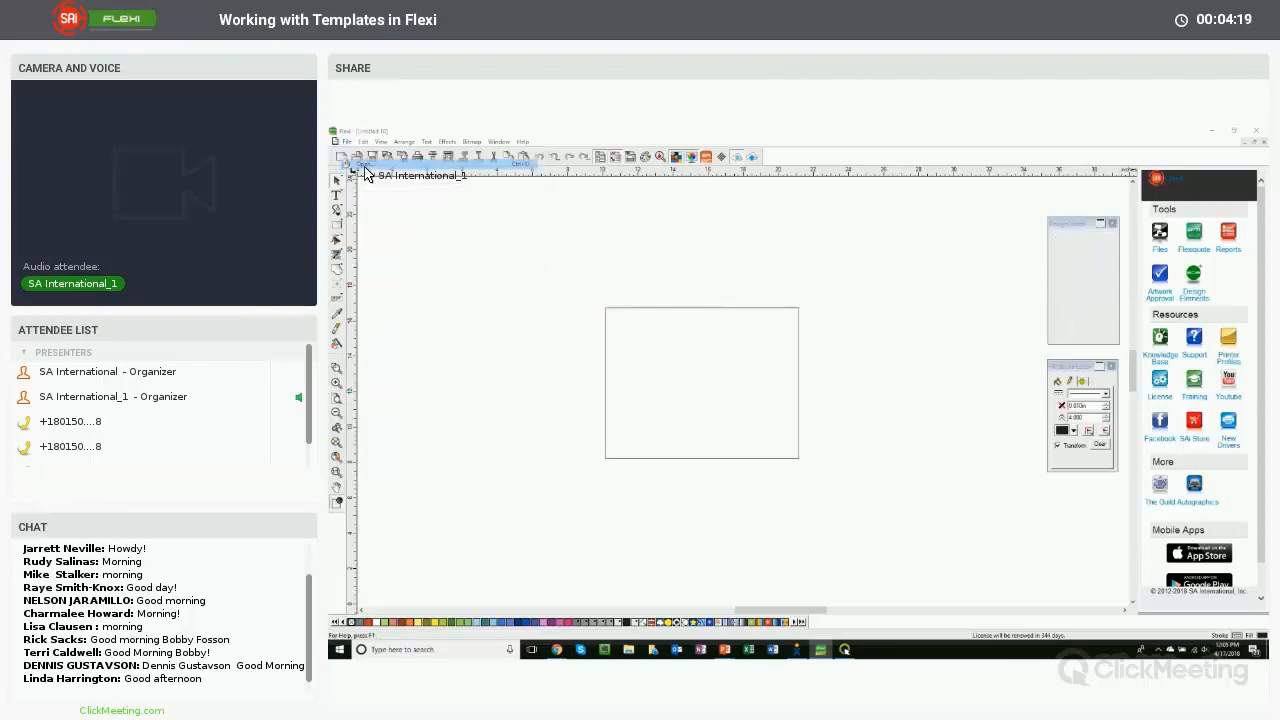
left_click_drag(700, 278, 868, 250)
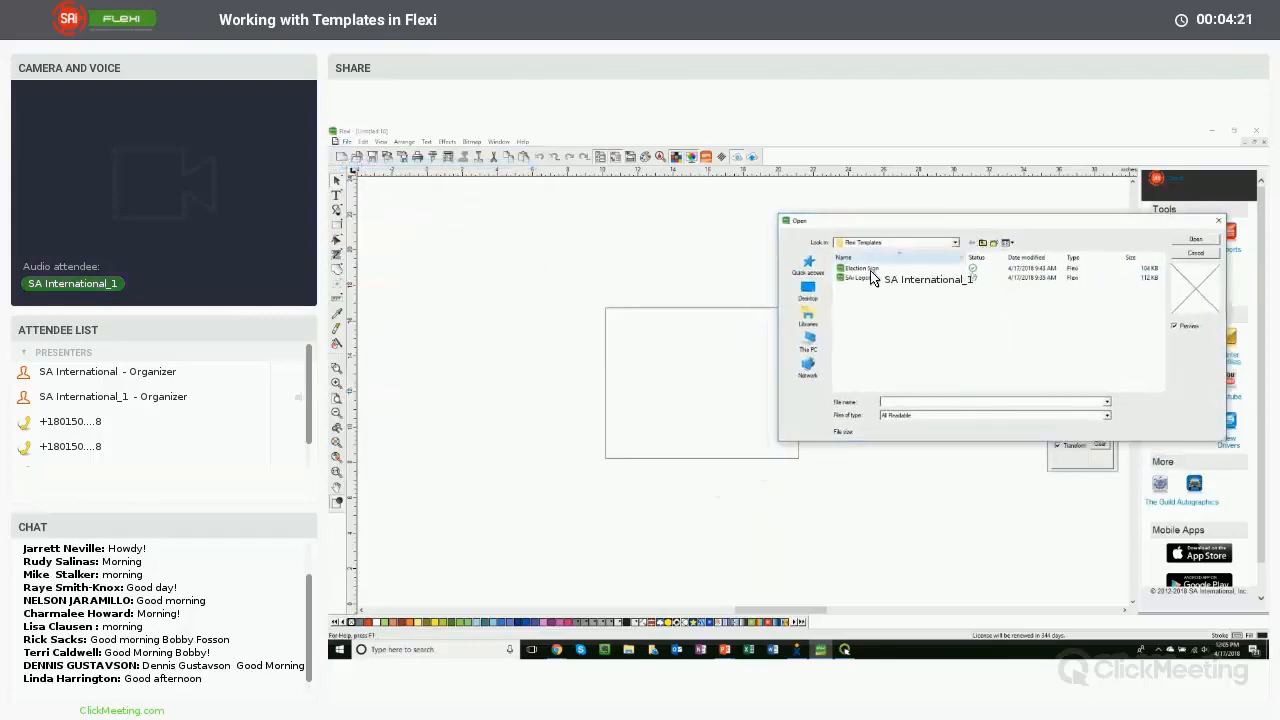
left_click(857, 277)
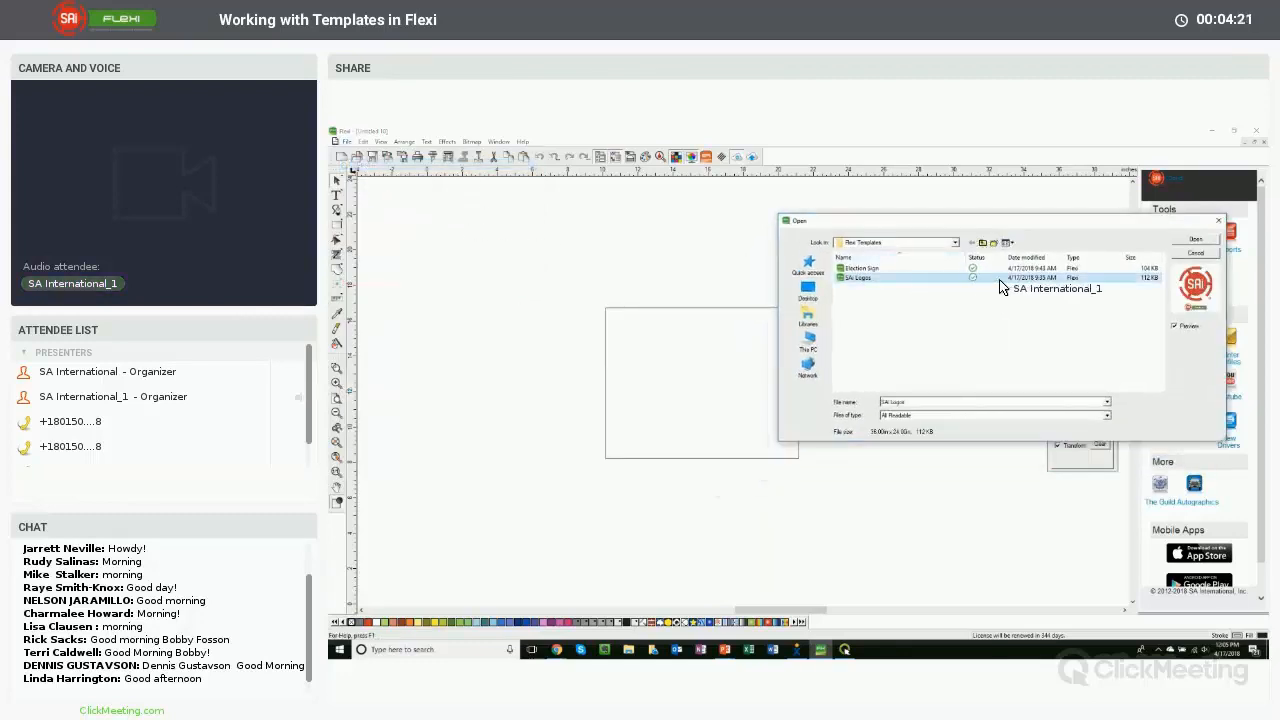
left_click(1195, 240)
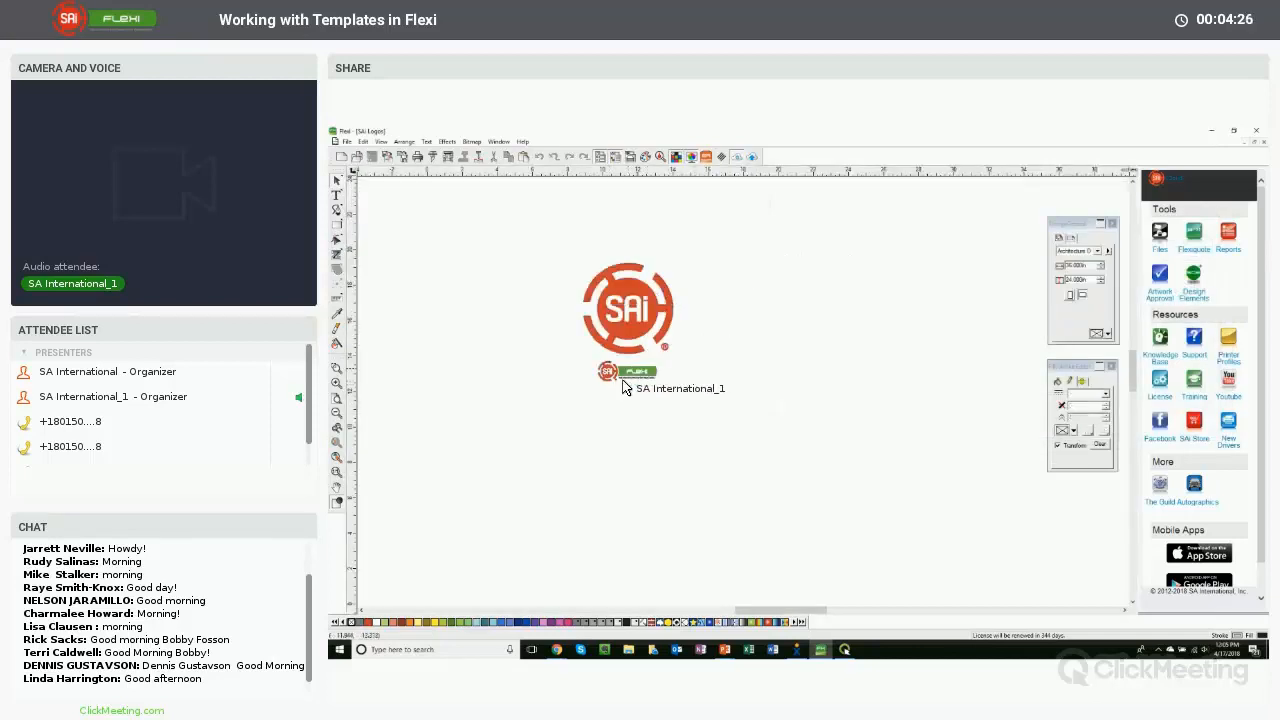
- Move the large SAi logo up, then select the small Flexi logo beneath it and copy it
left_click_drag(628, 311, 622, 267)
left_click(591, 350)
left_click_drag(574, 351, 744, 426)
right_click(637, 377)
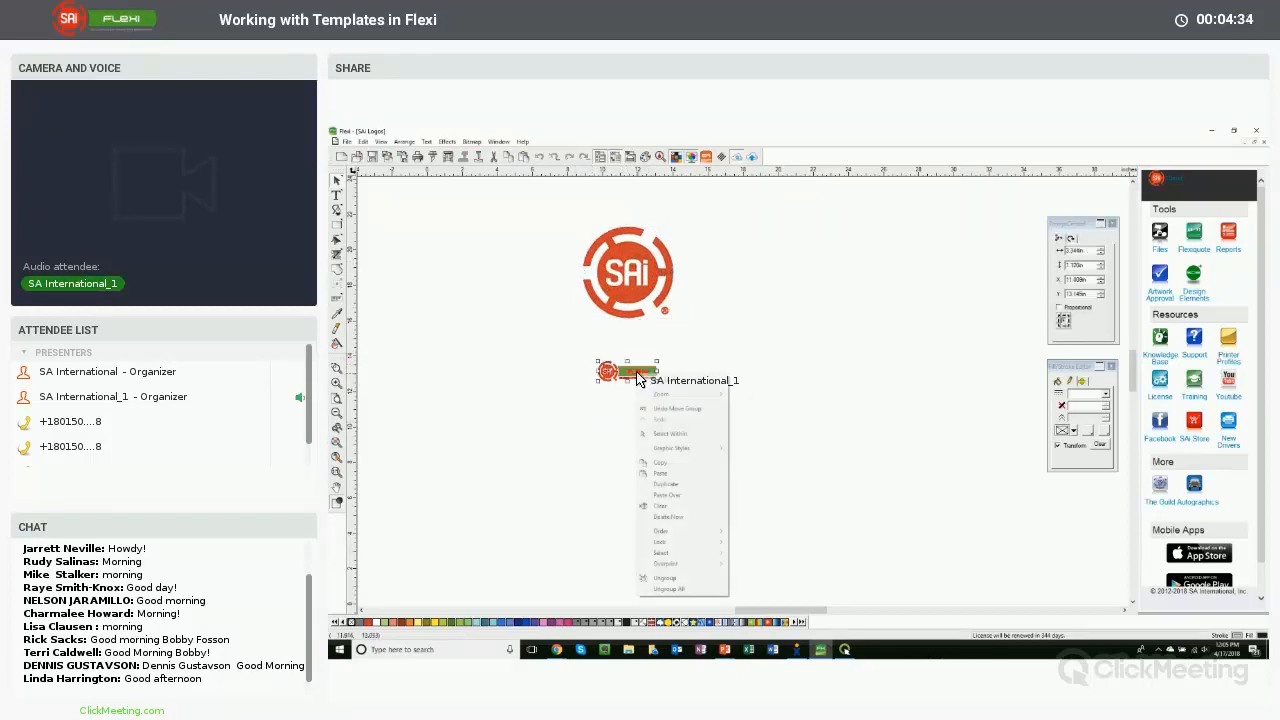
left_click(662, 463)
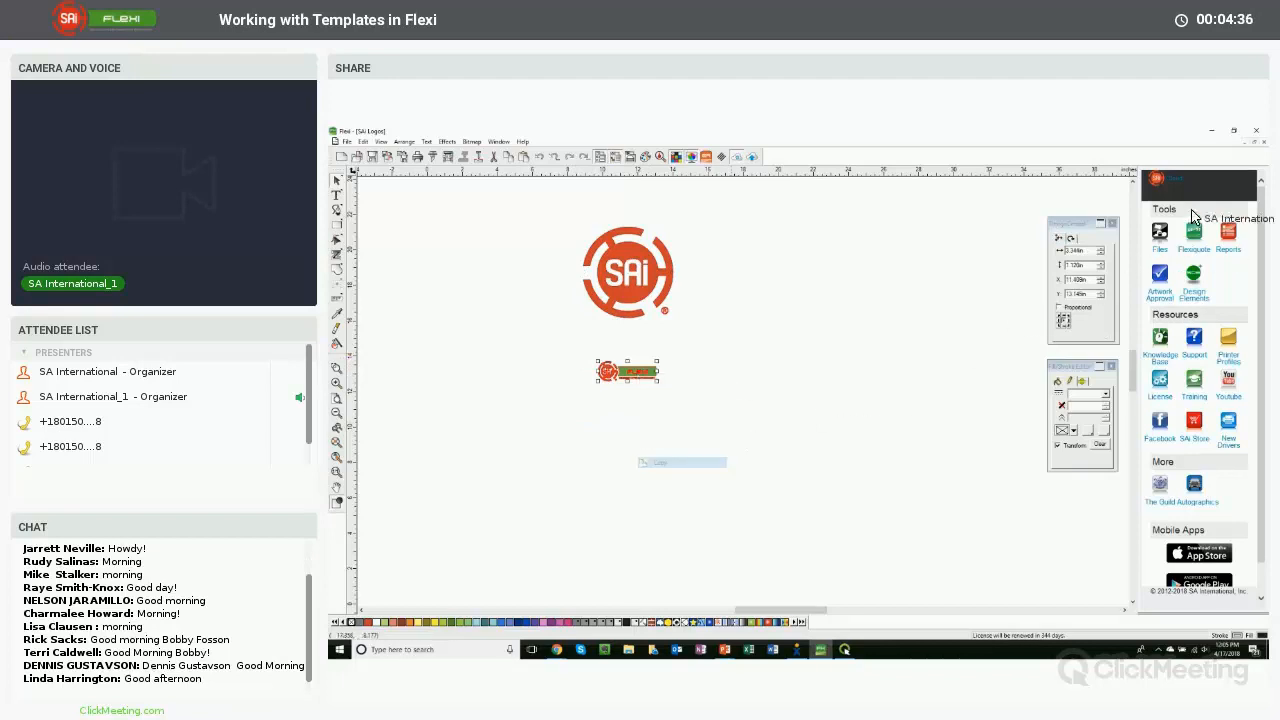
- Return to the untitled document and paste the Flexi logo into the rectangle
left_click(1248, 148)
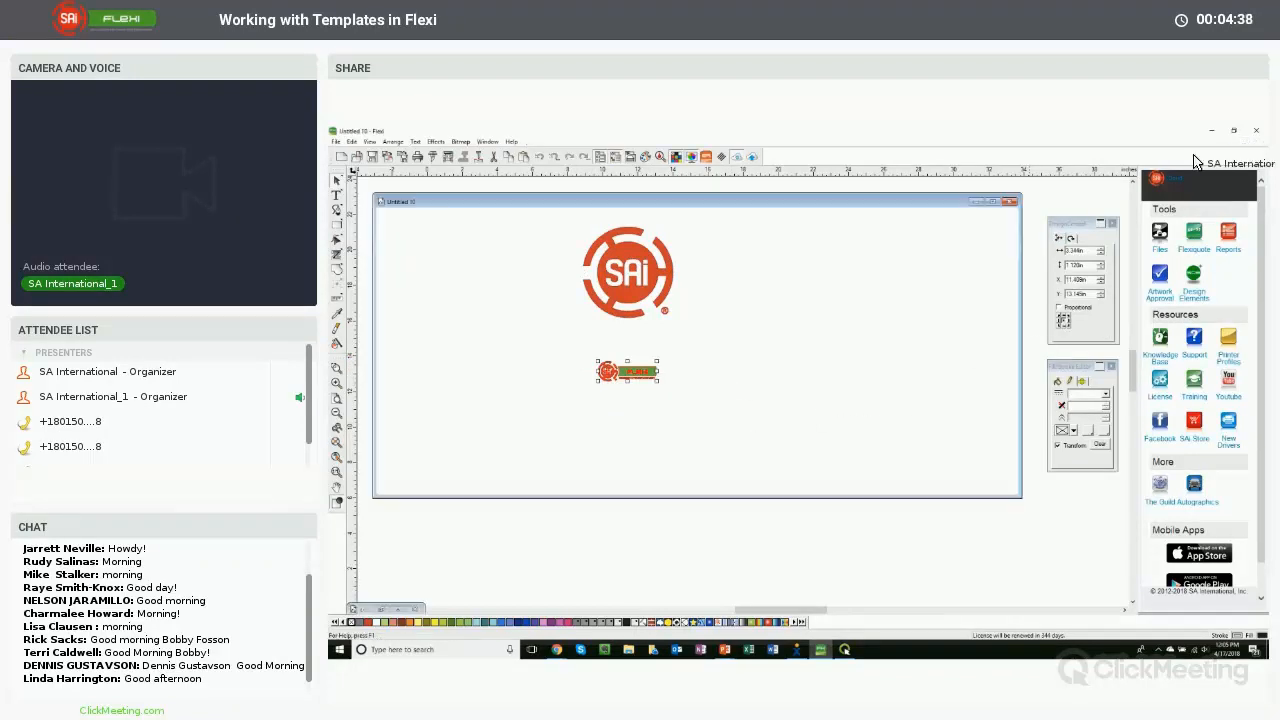
right_click(588, 306)
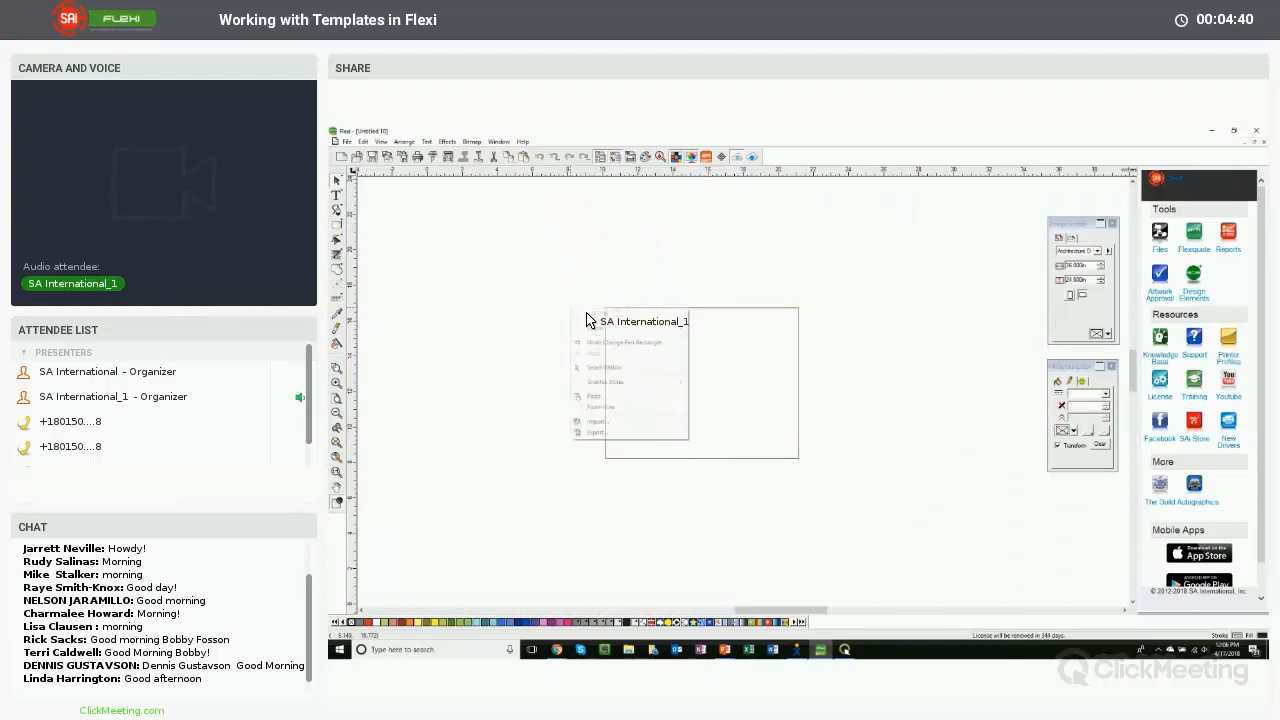
left_click(605, 397)
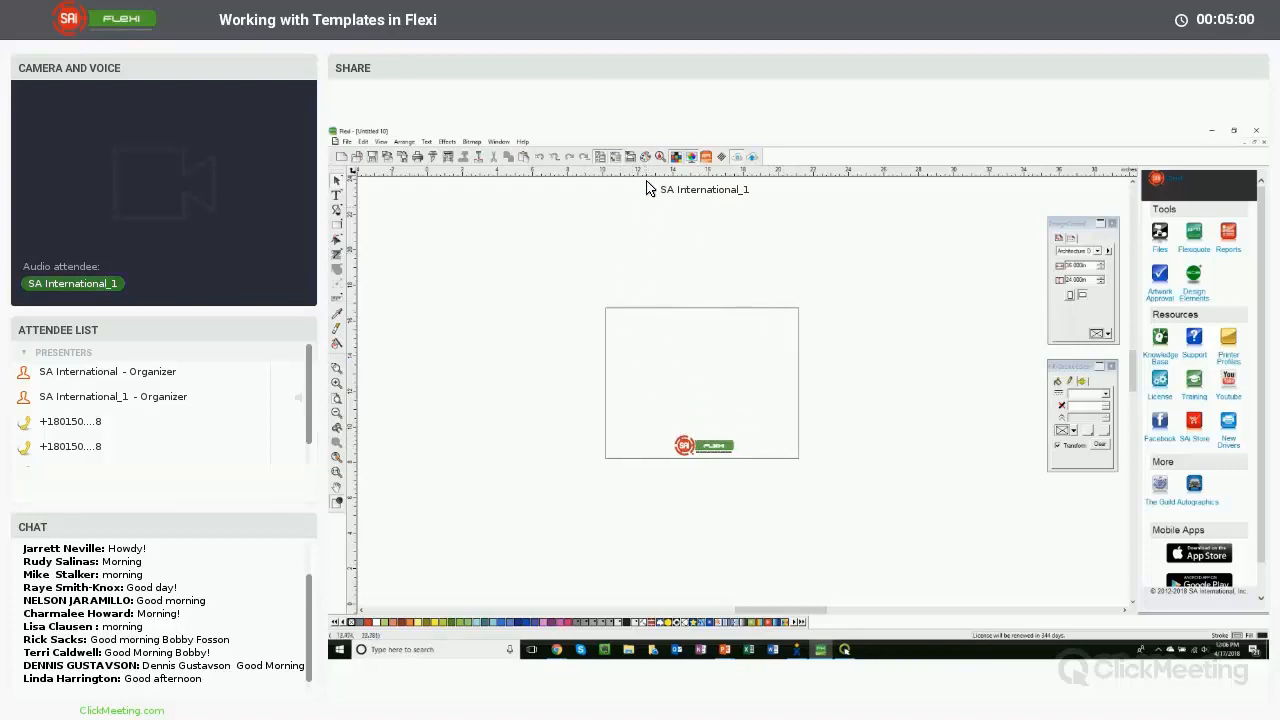
- Open the Job Info 3 template from the template list
left_click(347, 141)
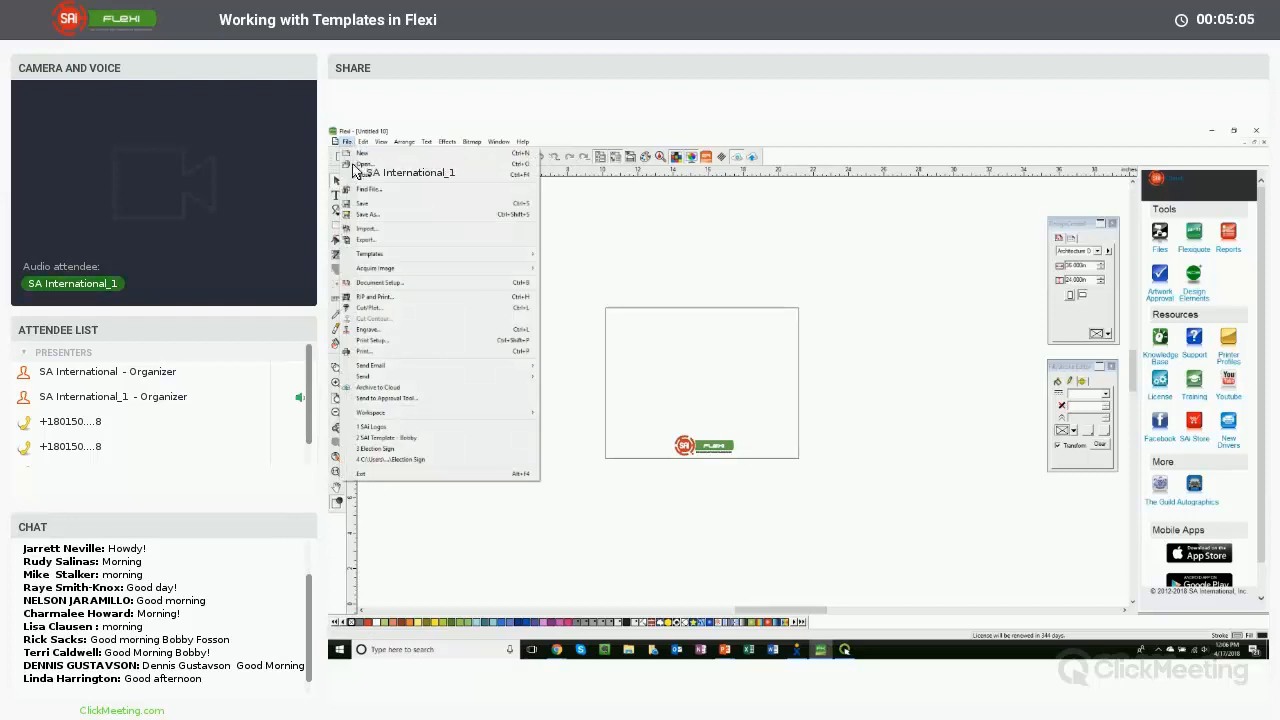
mouse_move(450, 254)
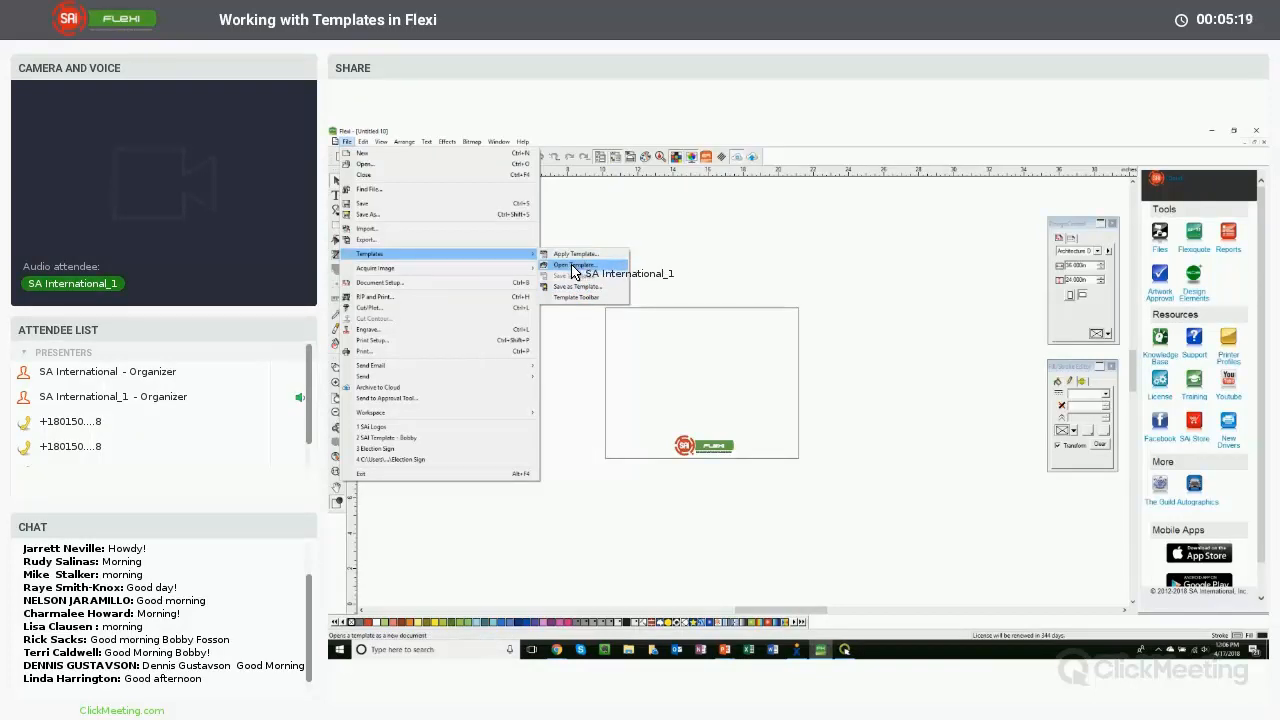
left_click(573, 265)
left_click_drag(766, 314, 580, 242)
left_click(580, 238)
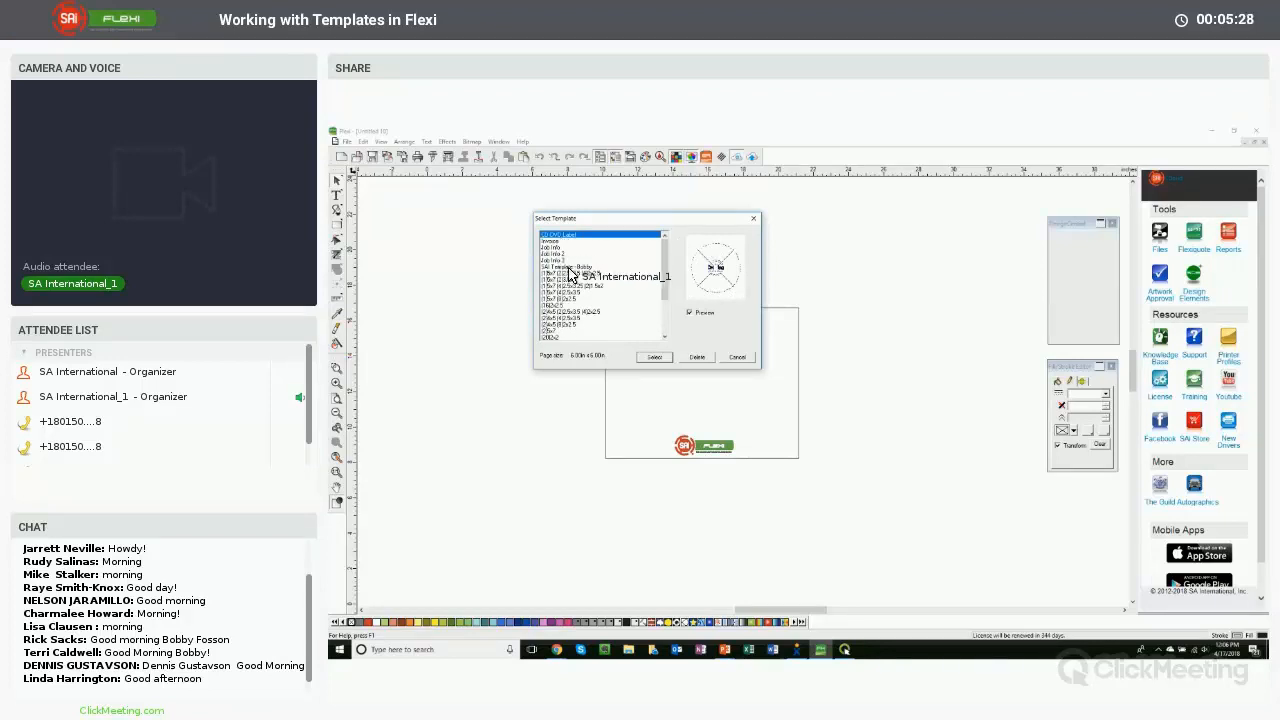
left_click(566, 268)
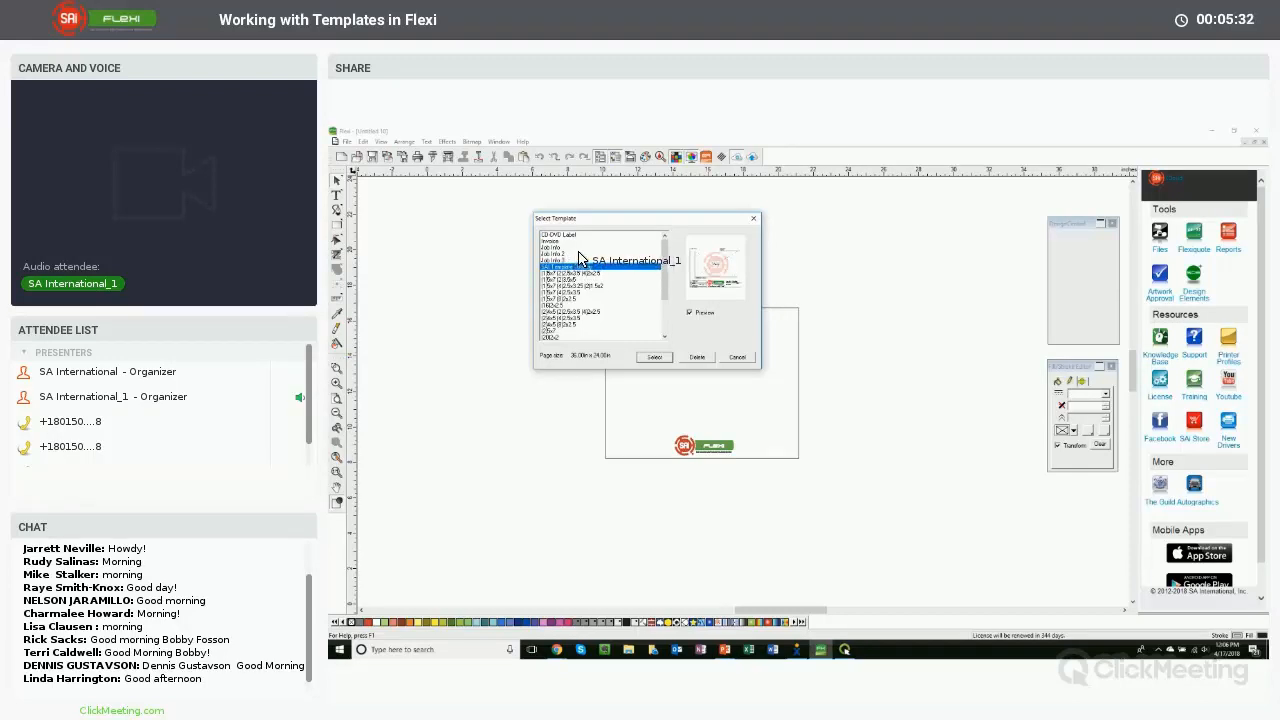
left_click(561, 262)
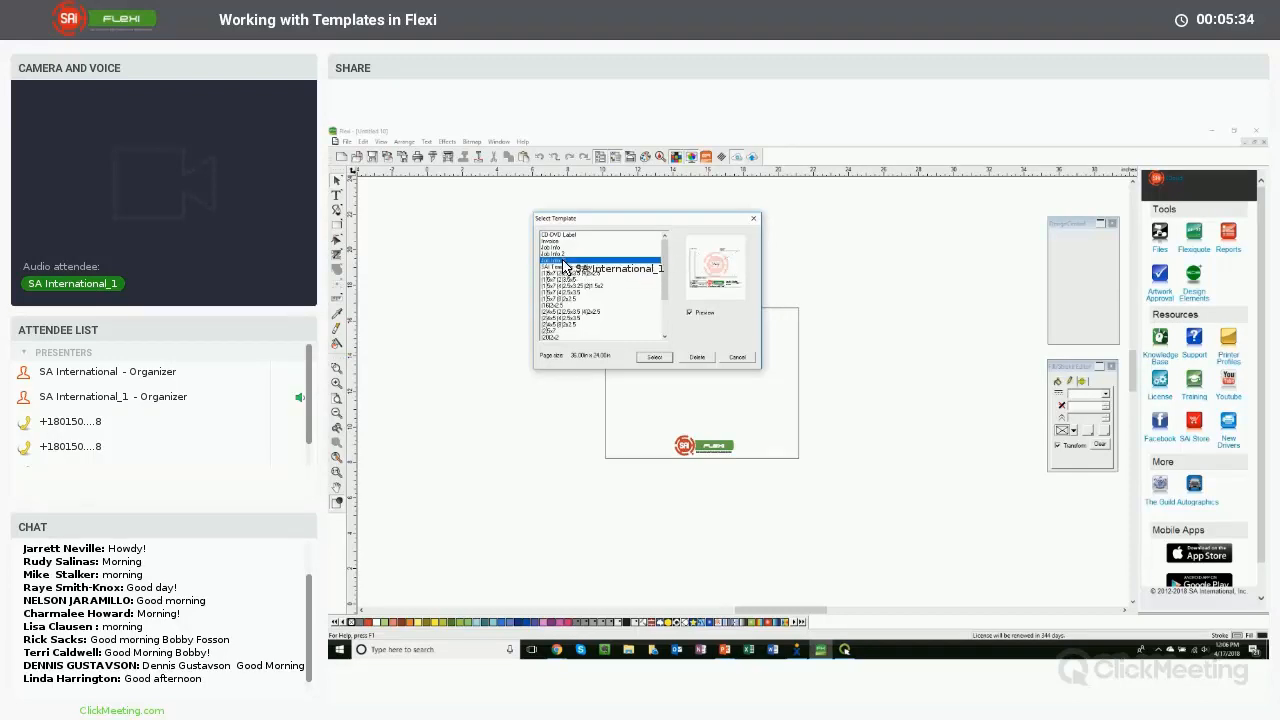
left_click(655, 358)
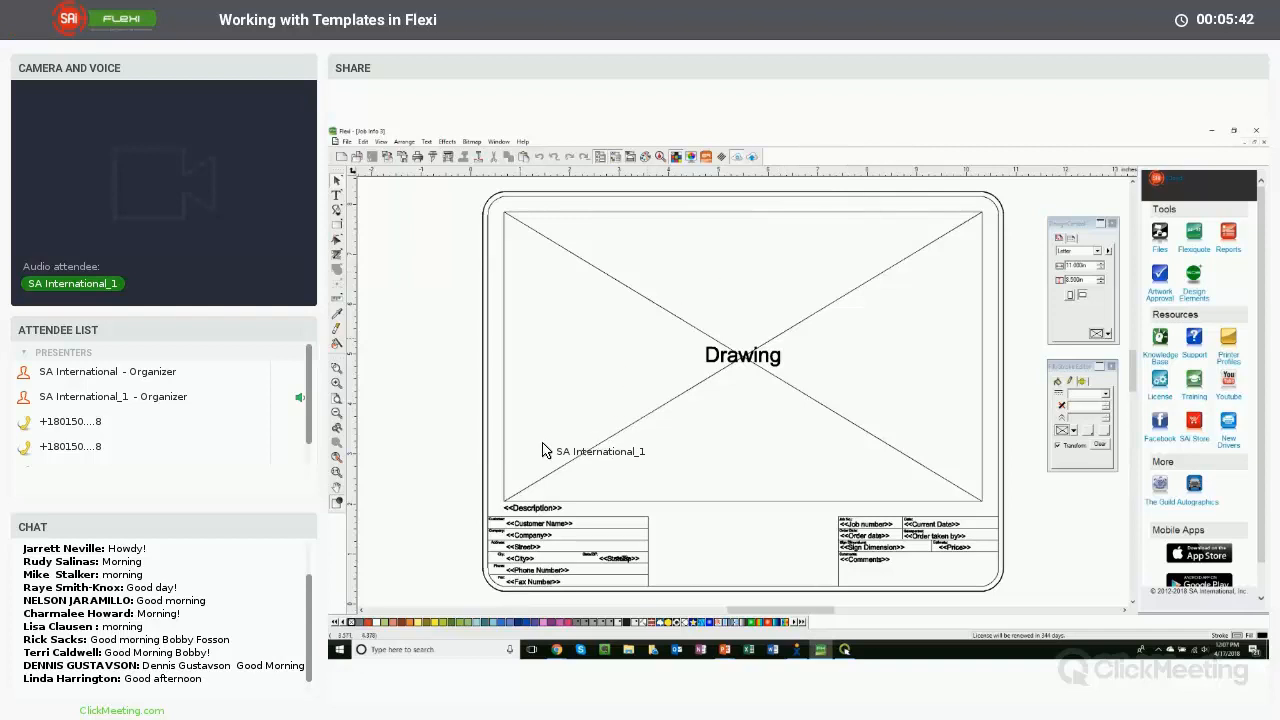
- Marquee-select the job info fields under the drawing area
left_click_drag(502, 510, 985, 584)
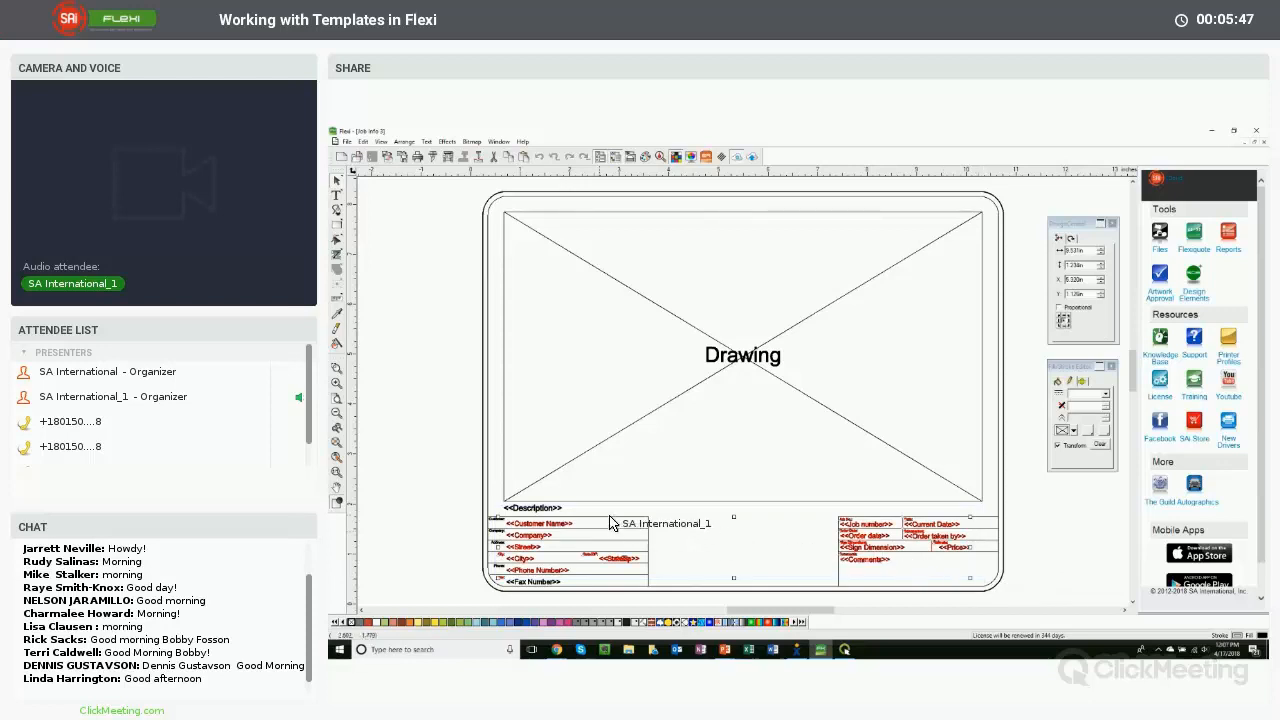
left_click(502, 510)
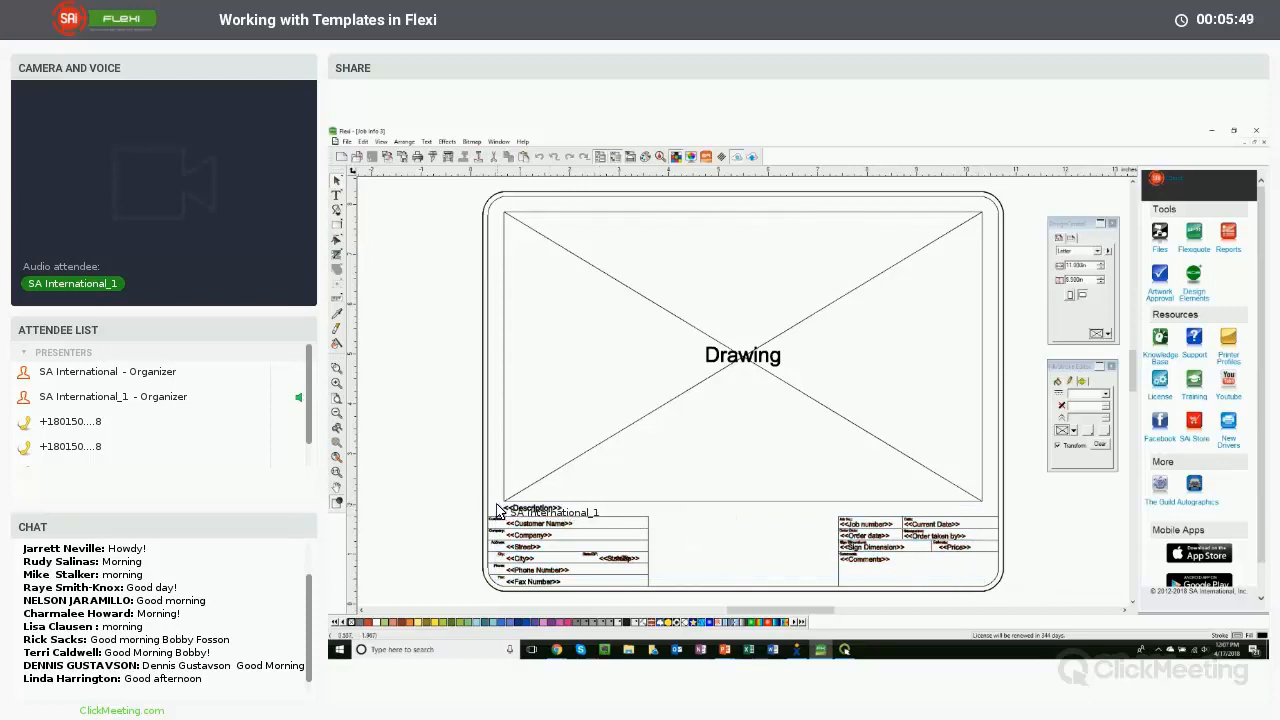
left_click_drag(497, 510, 986, 597)
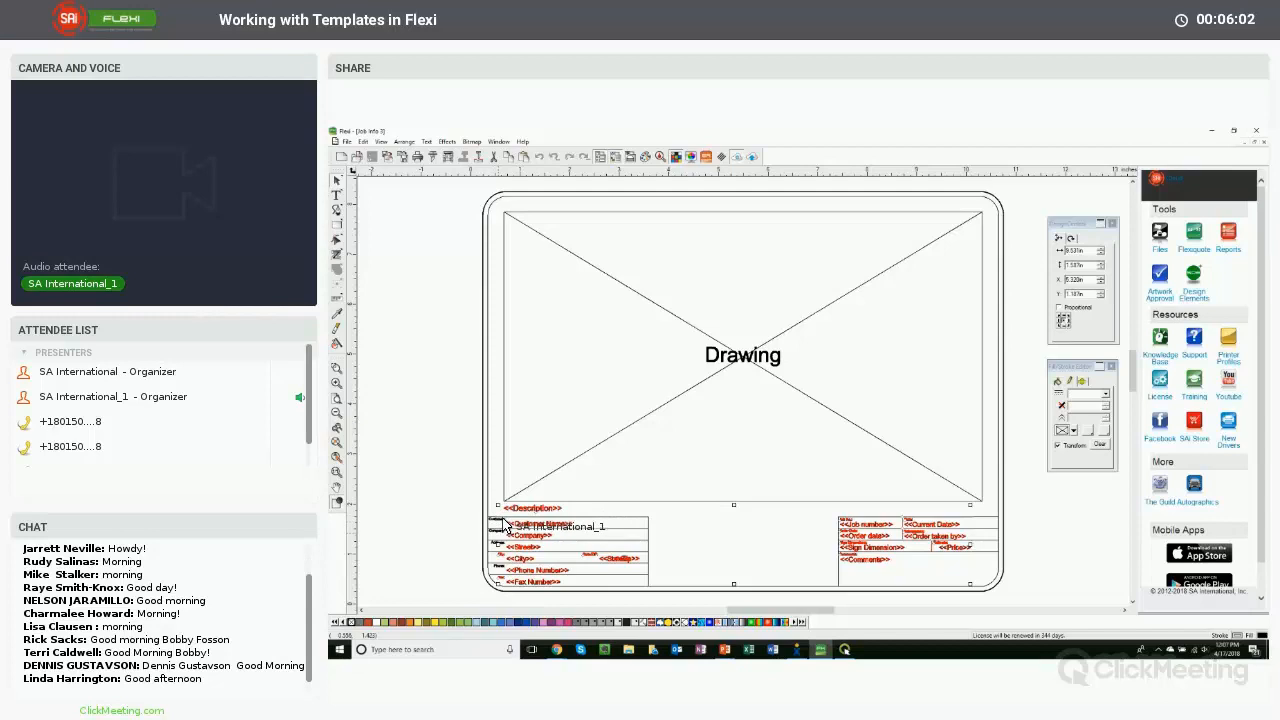
- Open the Select tool preferences to check the selection mode
double_click(337, 181)
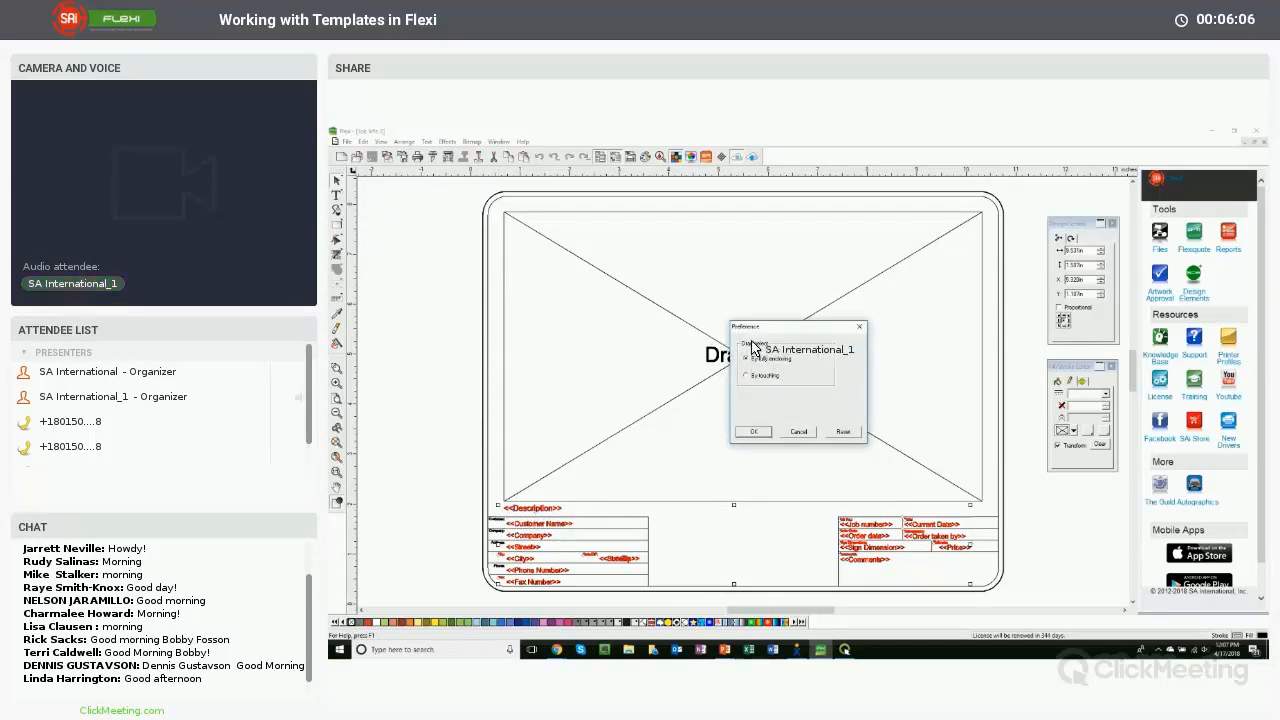
left_click(800, 431)
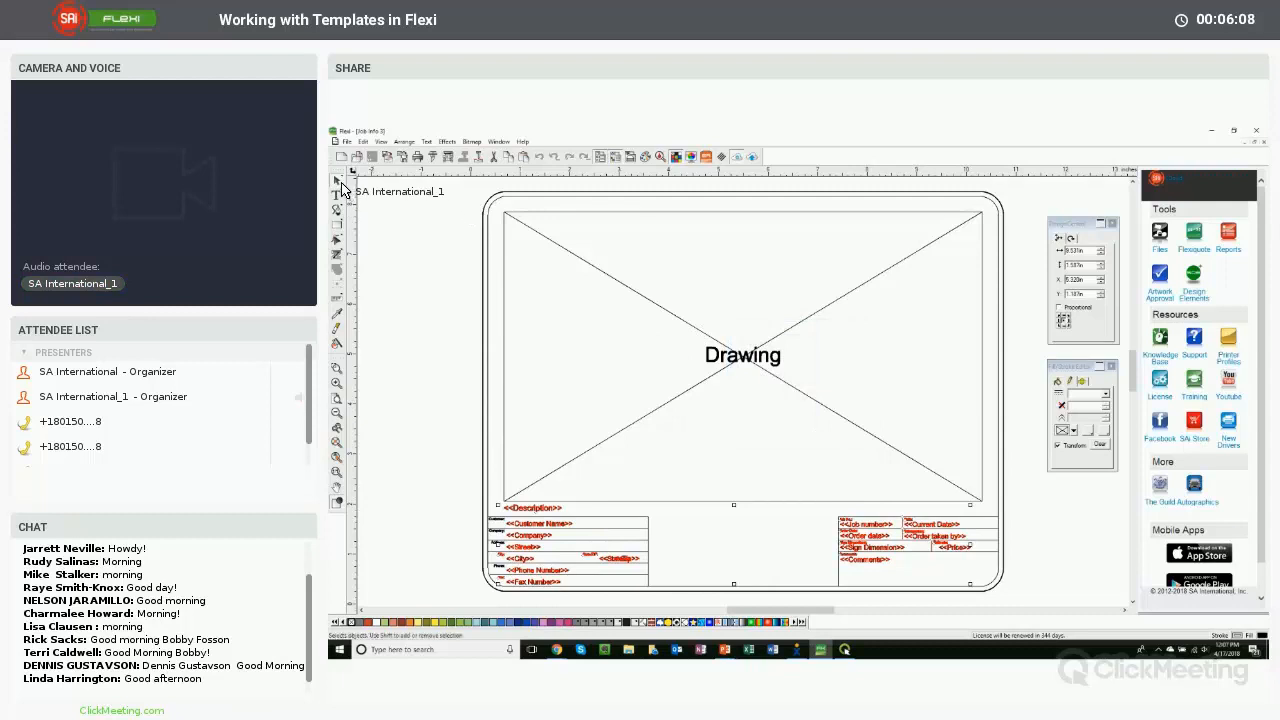
double_click(337, 181)
left_click(743, 431)
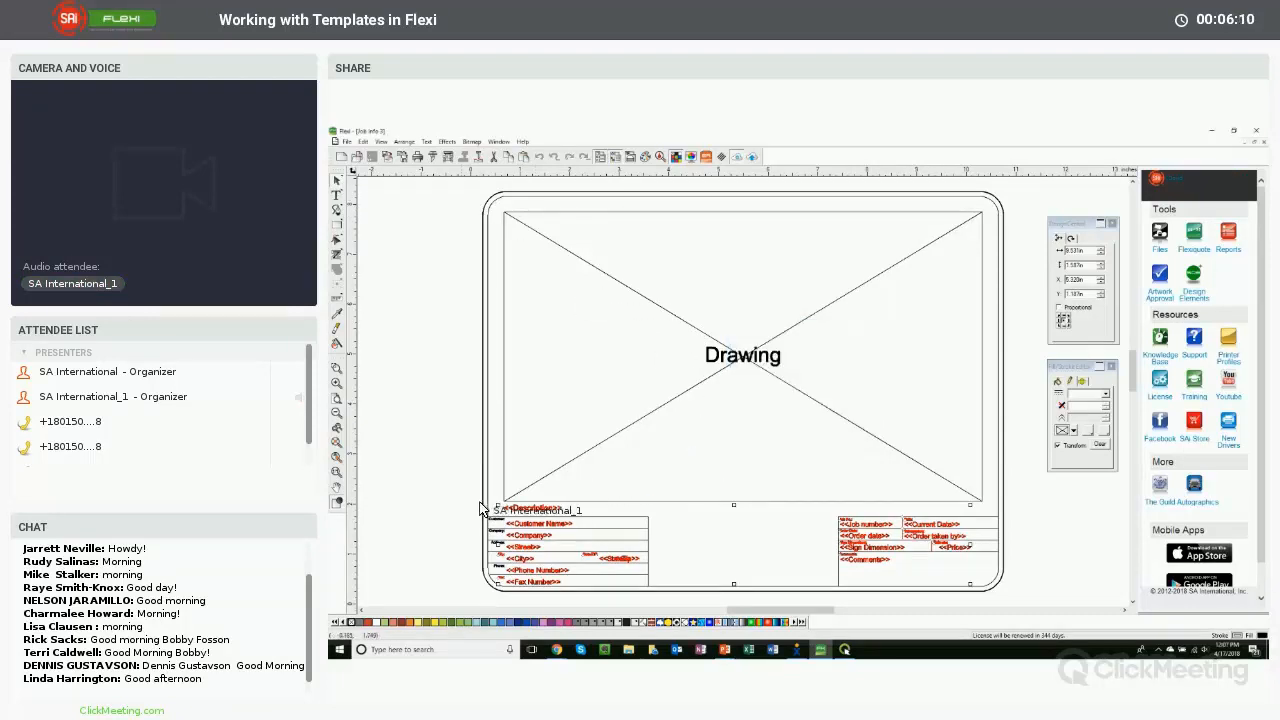
- Select the entire job info block beneath the drawing area and copy it
left_click_drag(457, 494, 1000, 610)
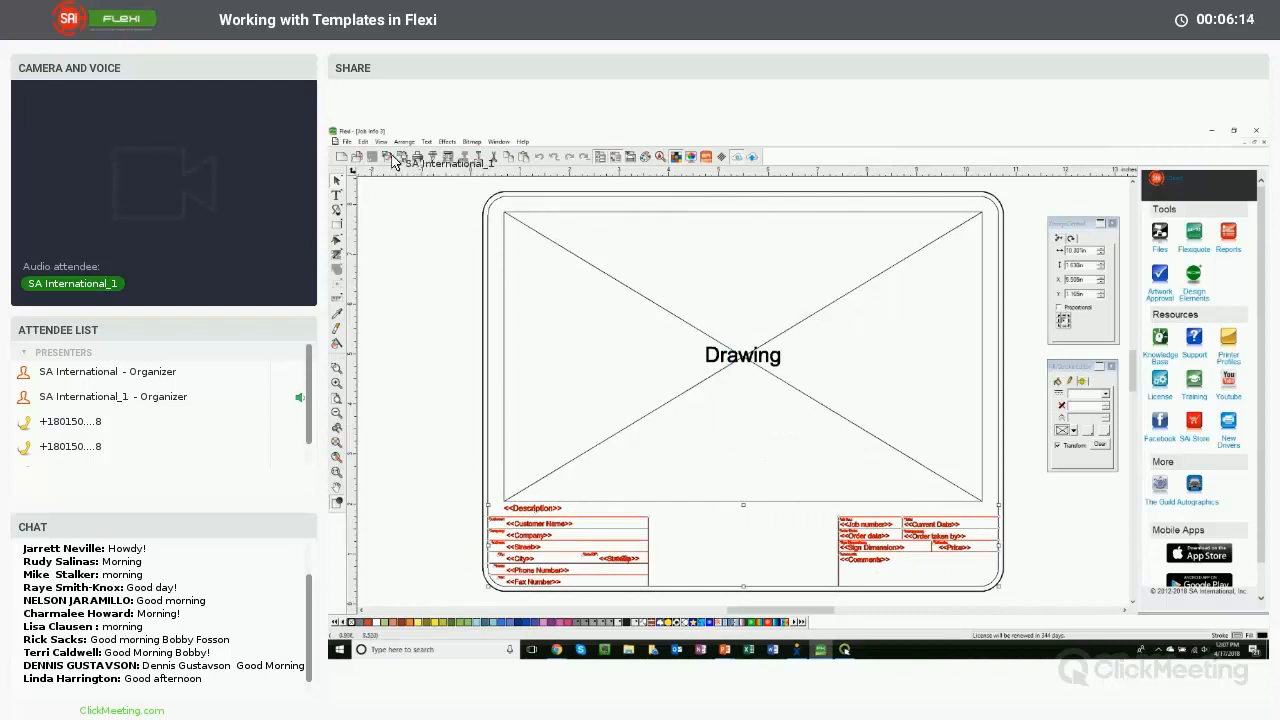
right_click(520, 507)
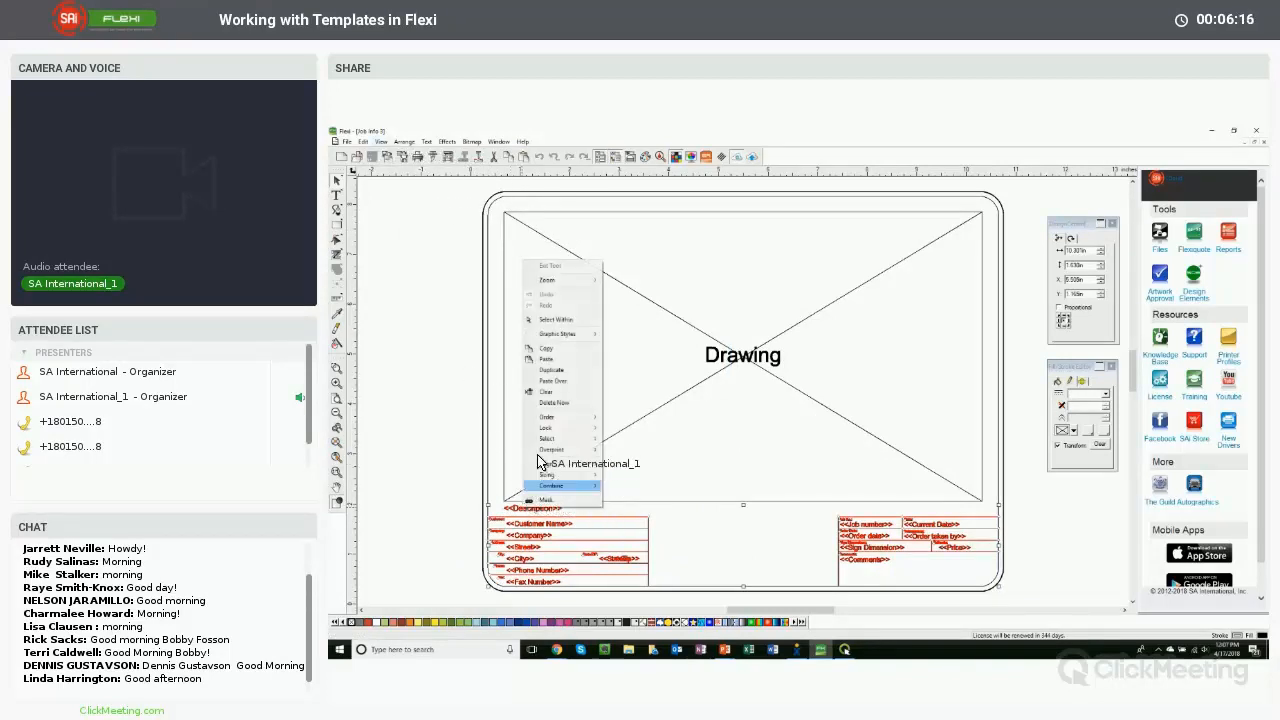
left_click(553, 350)
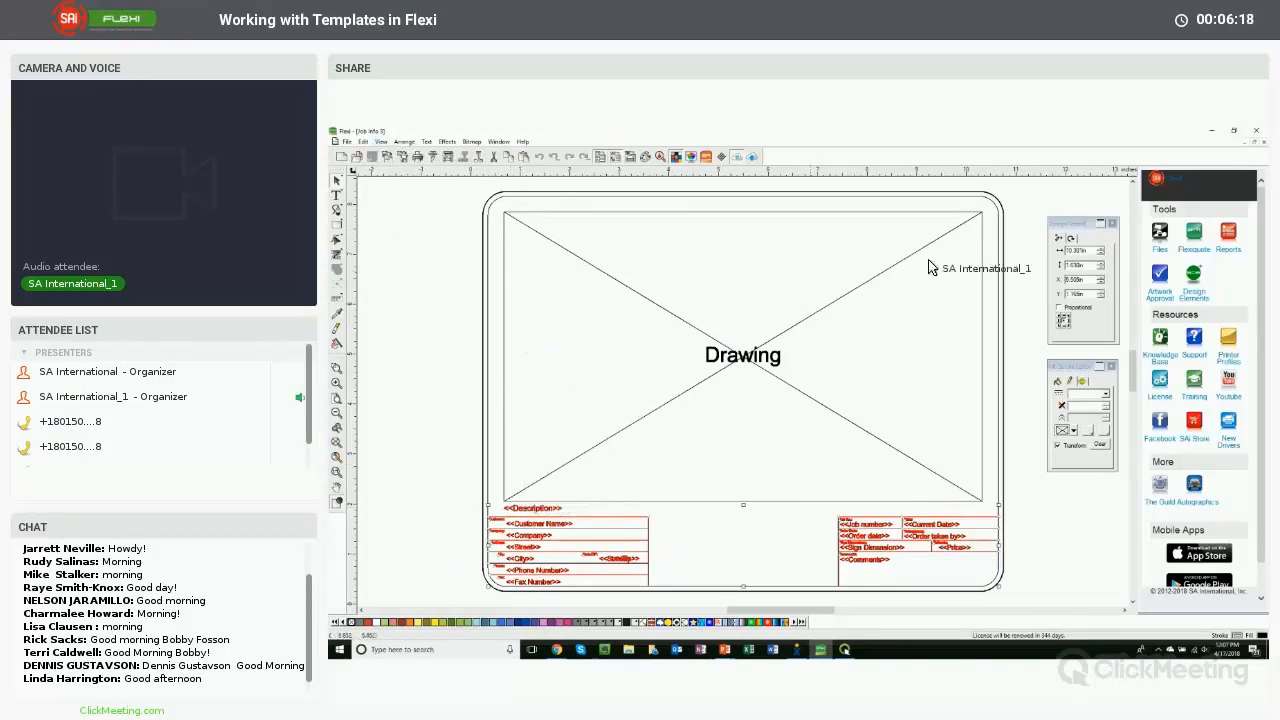
- Close the Job Info 3 template and paste the copied job info block into the logo document
left_click(1235, 142)
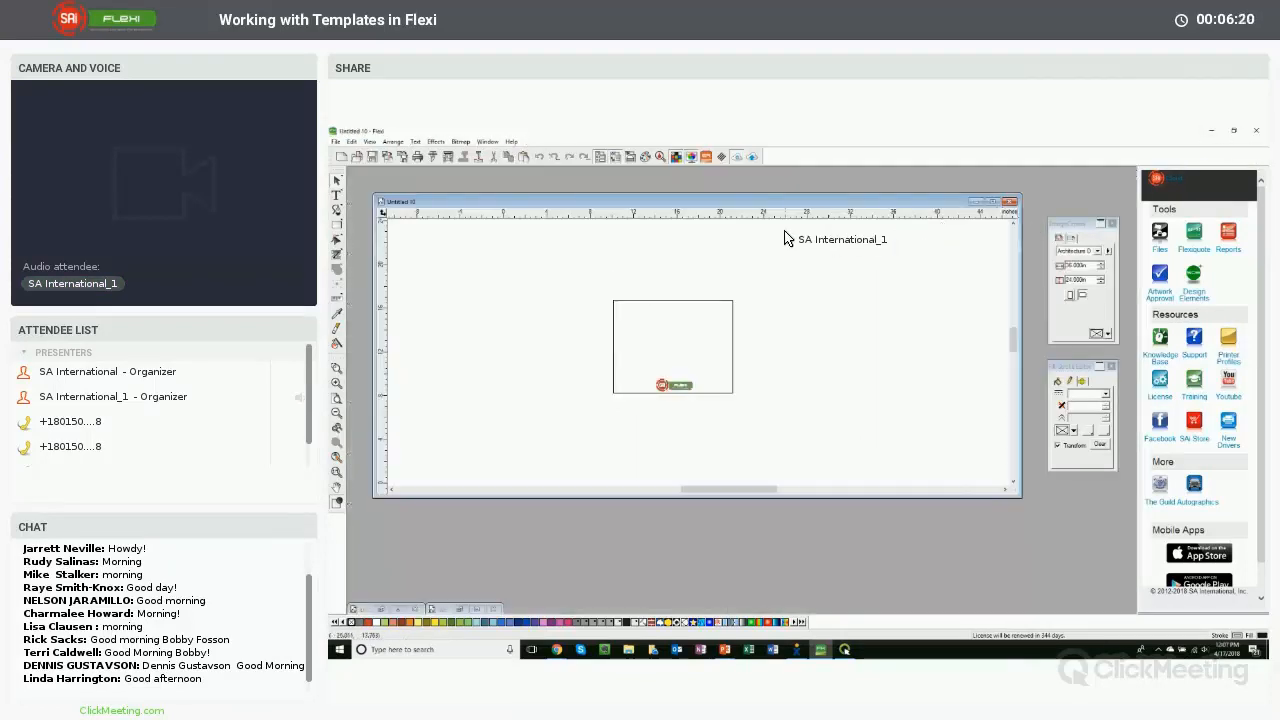
double_click(705, 207)
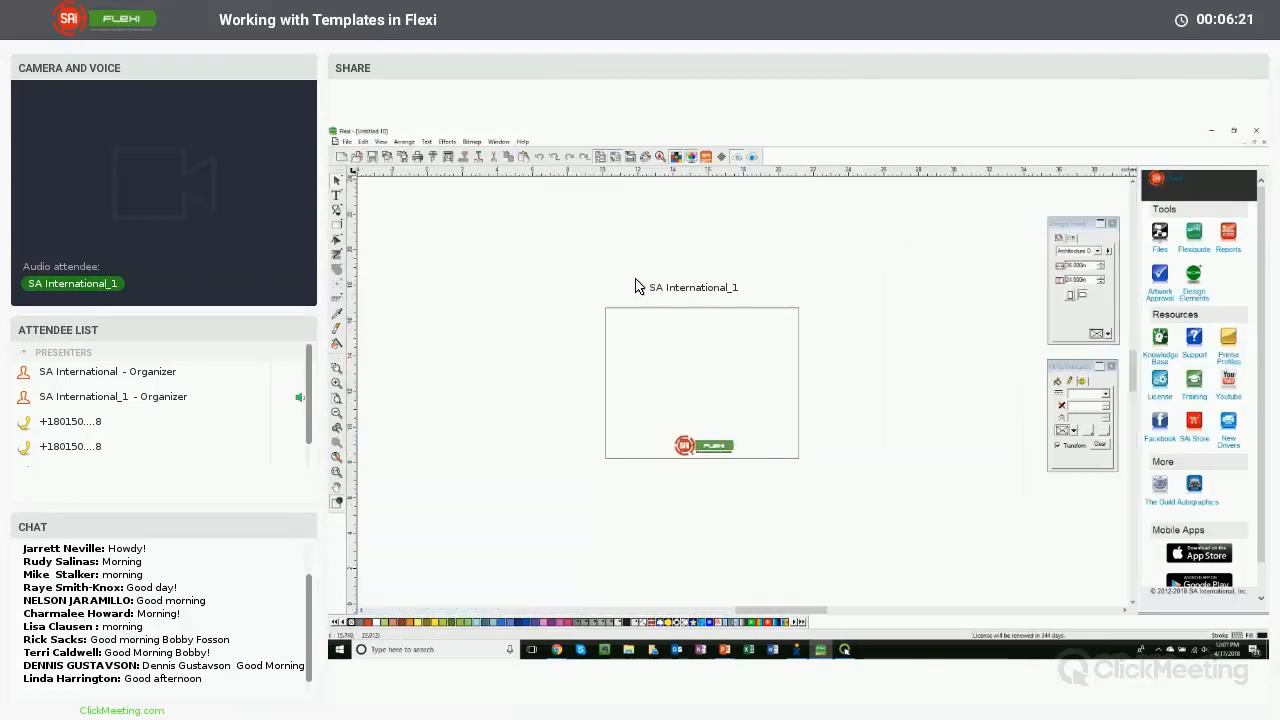
right_click(555, 327)
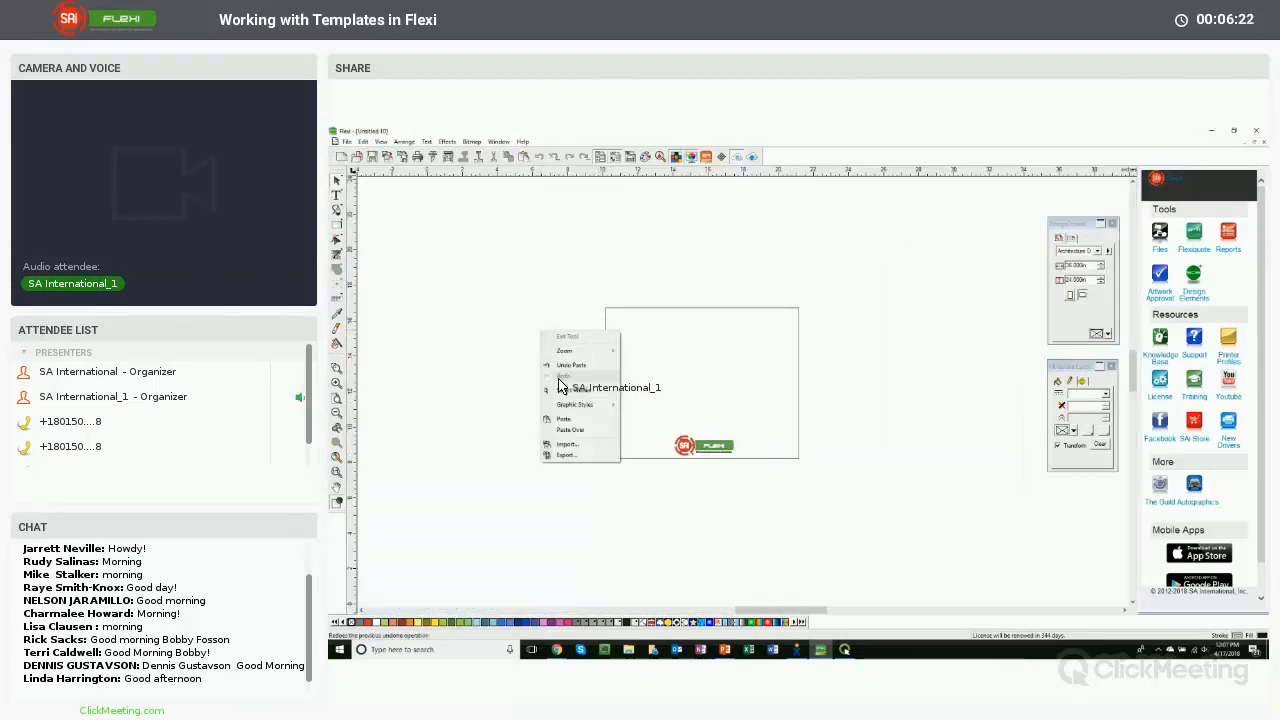
left_click(574, 428)
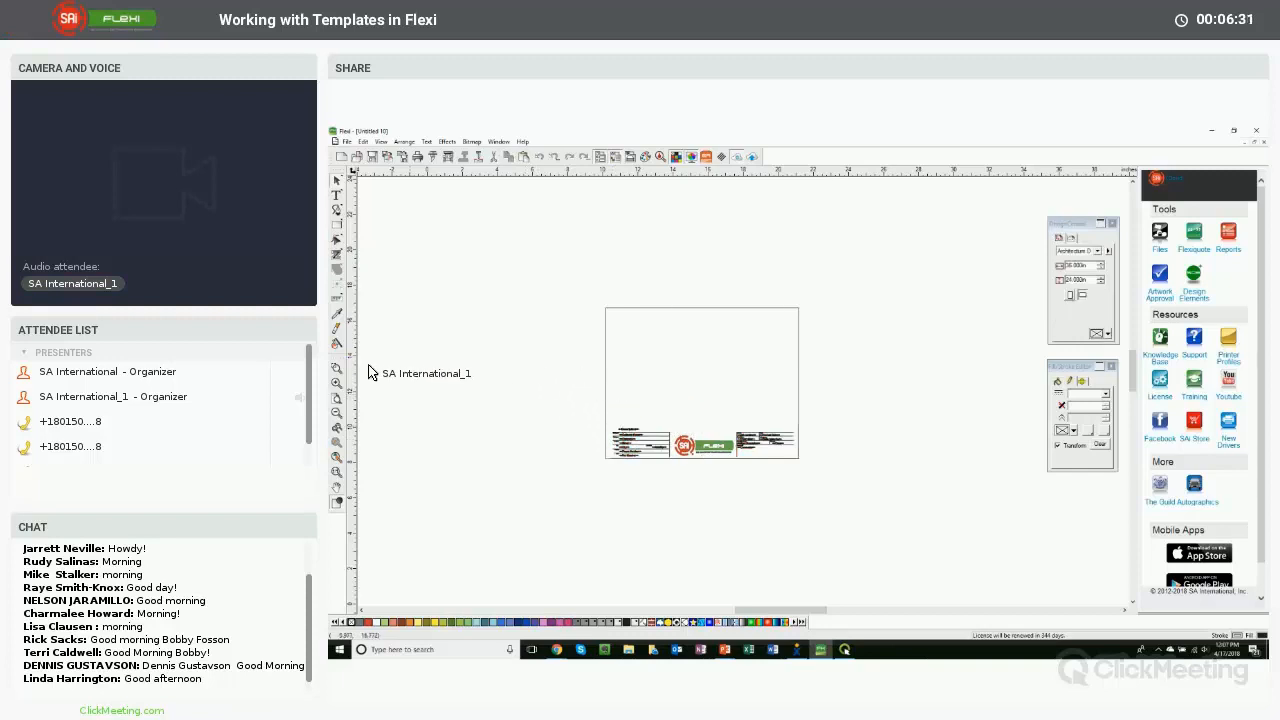
- Zoom in and pull the page border's right, left and bottom edges in to fit snugly around the logo and job info fields
left_click(338, 370)
left_click_drag(585, 285, 874, 496)
left_click(907, 420)
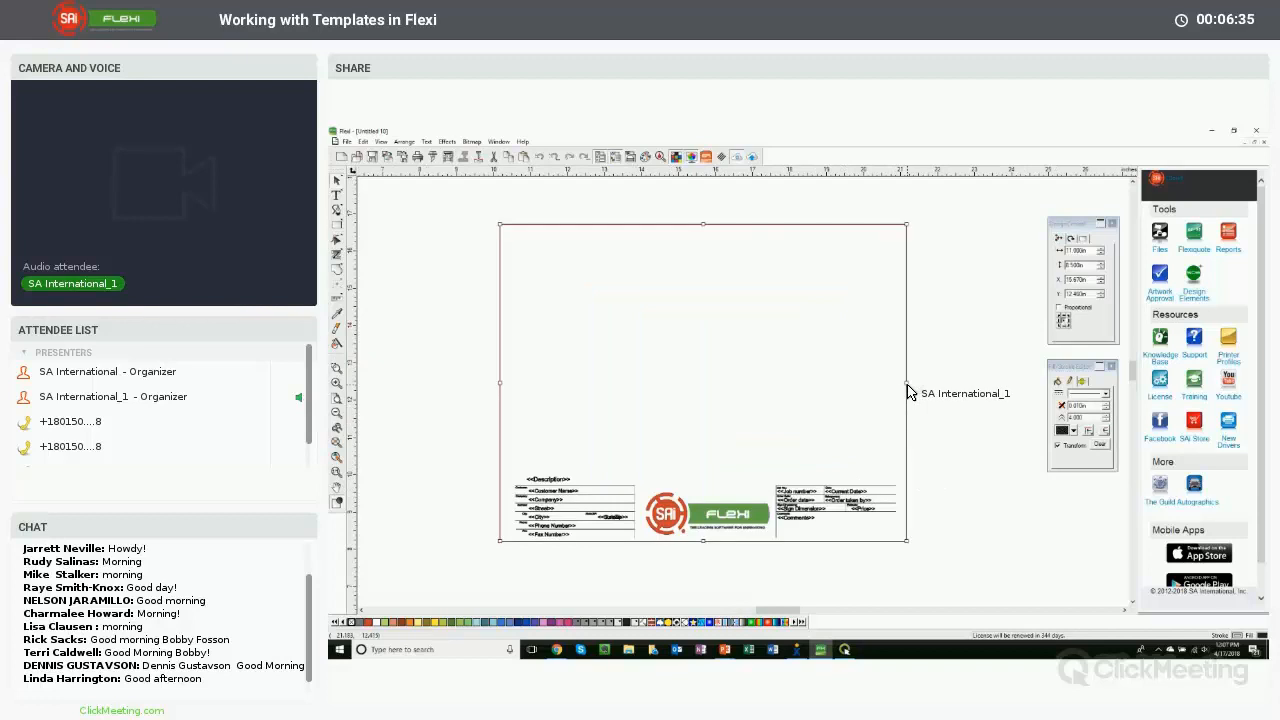
left_click_drag(907, 385, 896, 386)
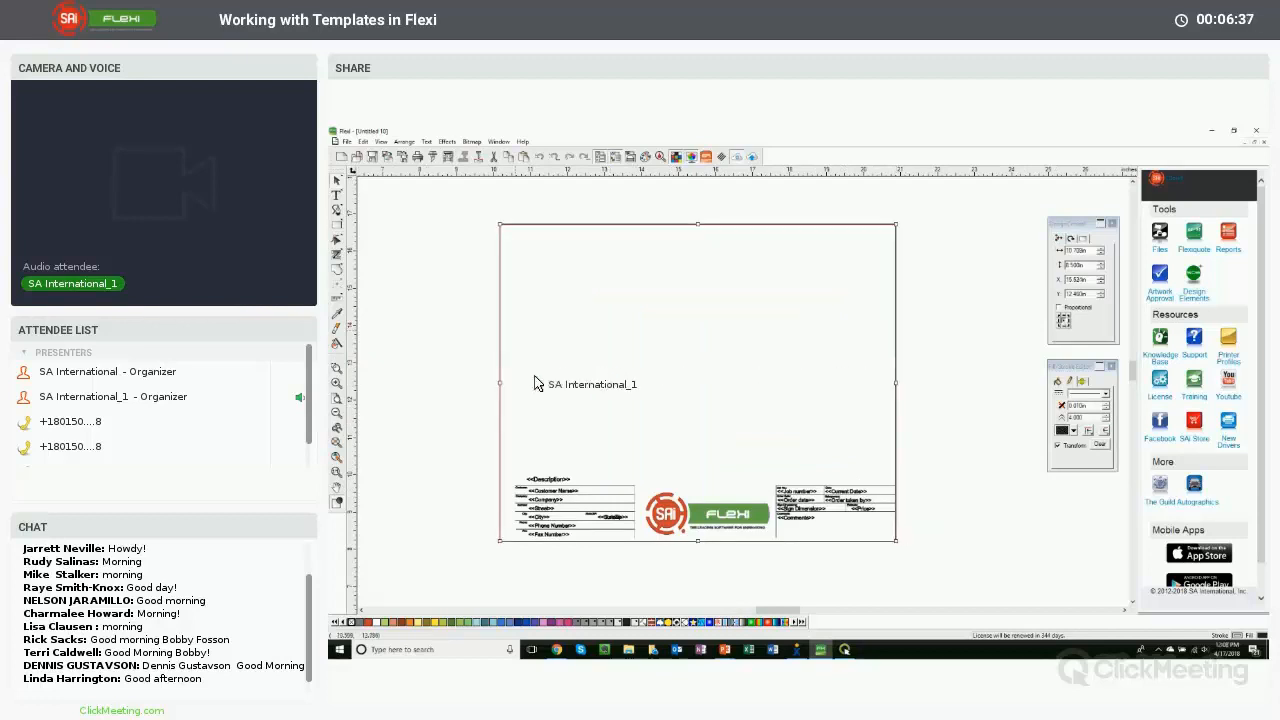
left_click(512, 390)
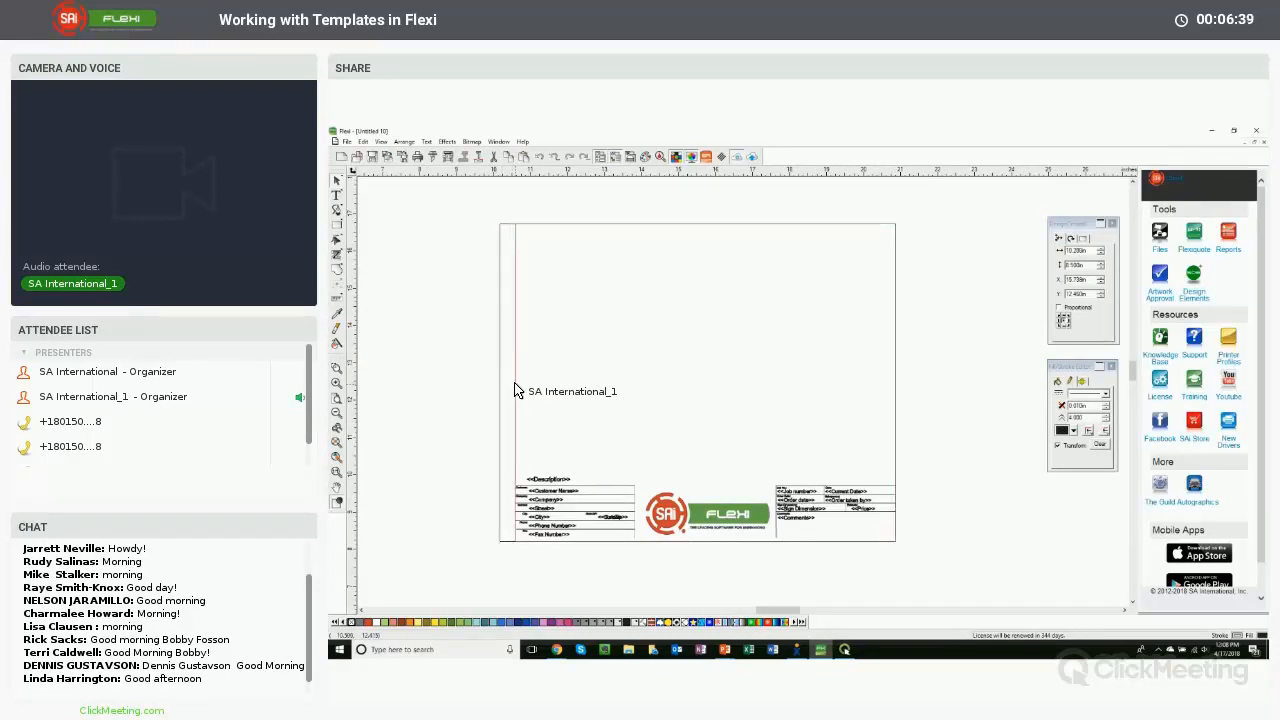
left_click(513, 390)
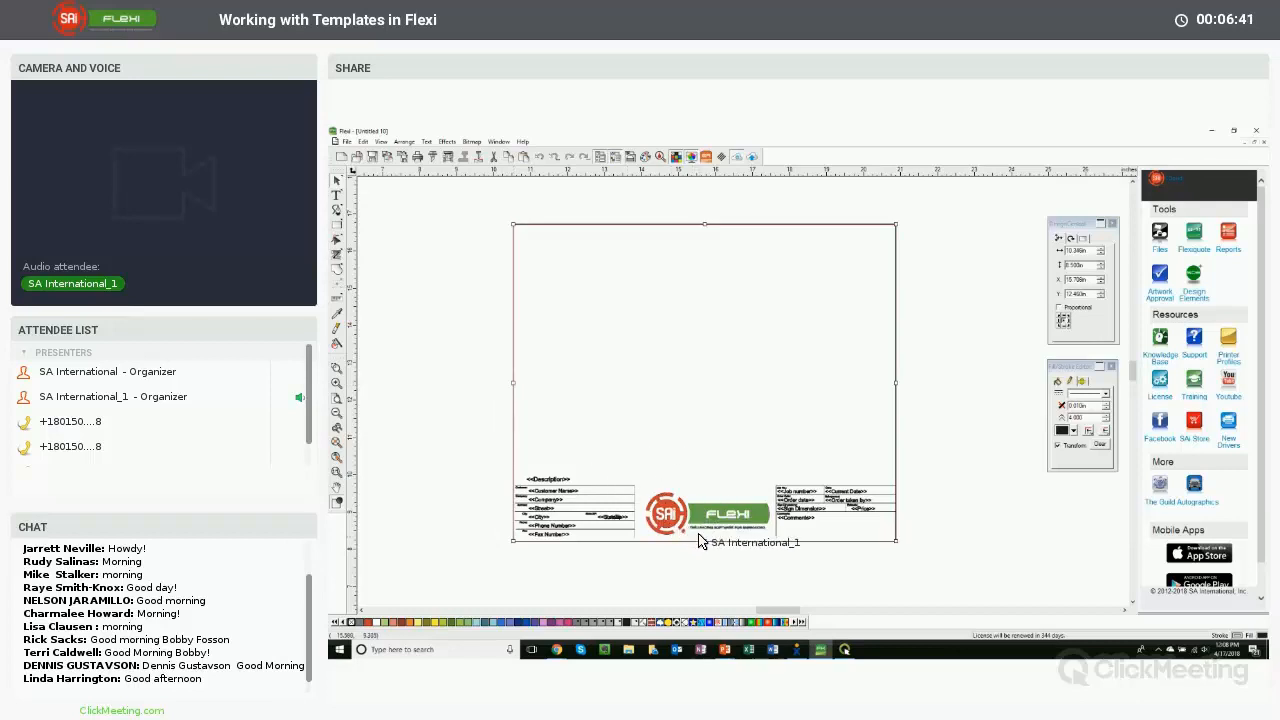
left_click(705, 542)
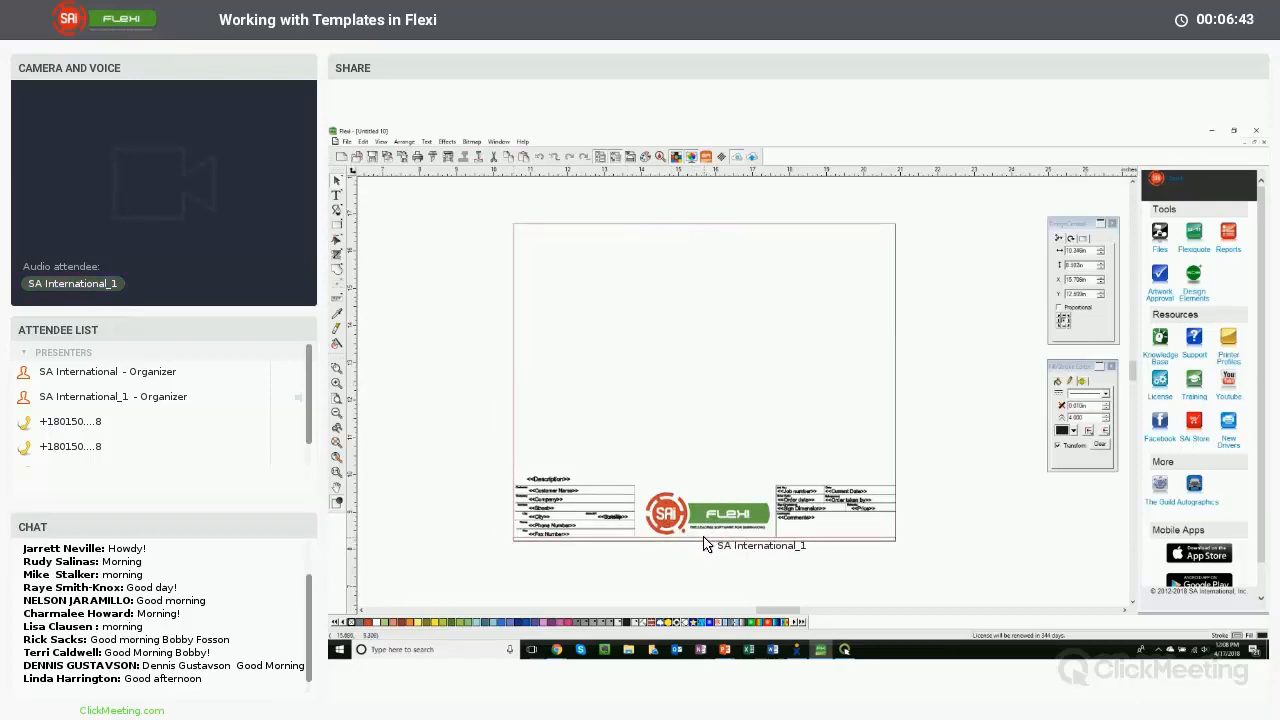
left_click_drag(704, 541, 704, 538)
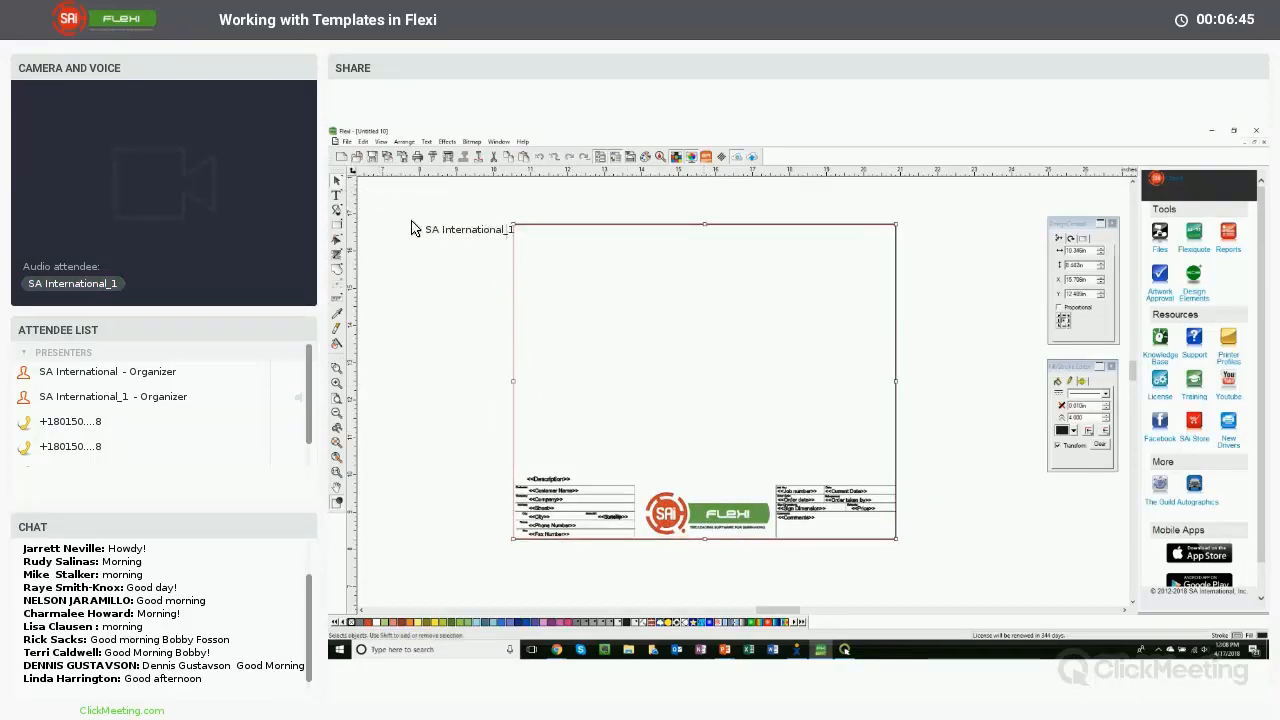
left_click(431, 238)
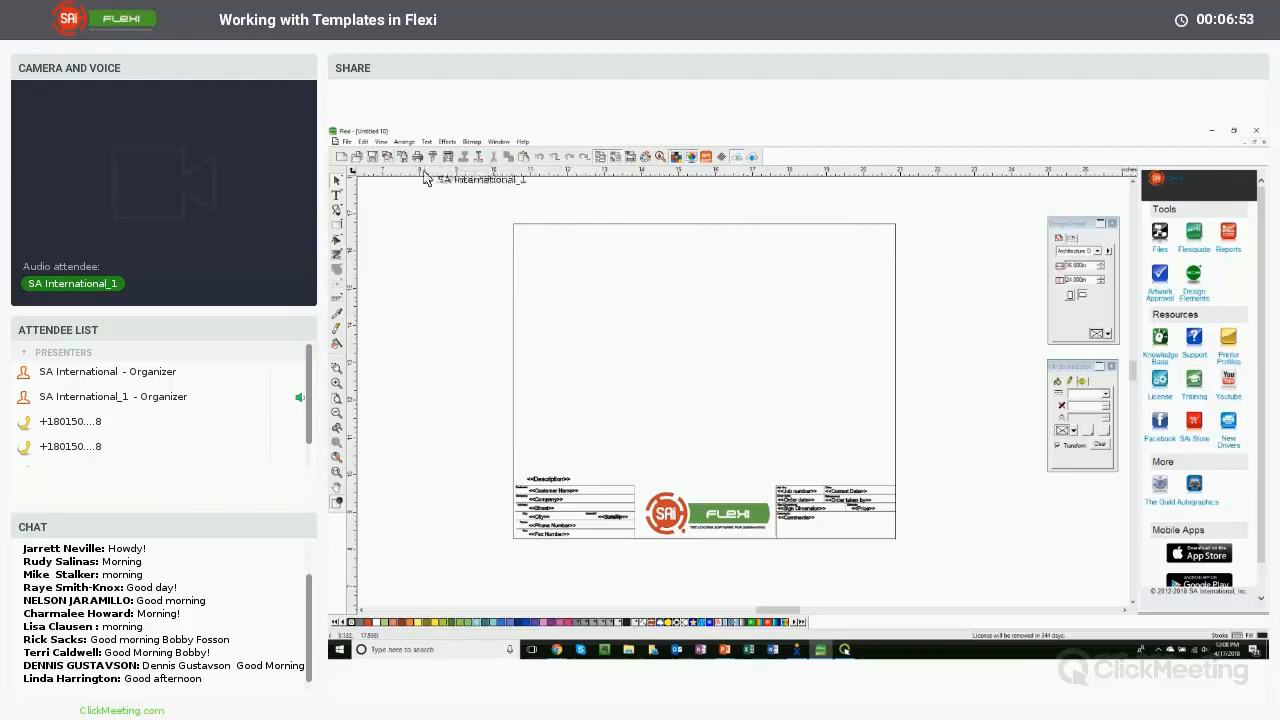
- Save the current document as a new template named SAI Template 2
left_click(347, 142)
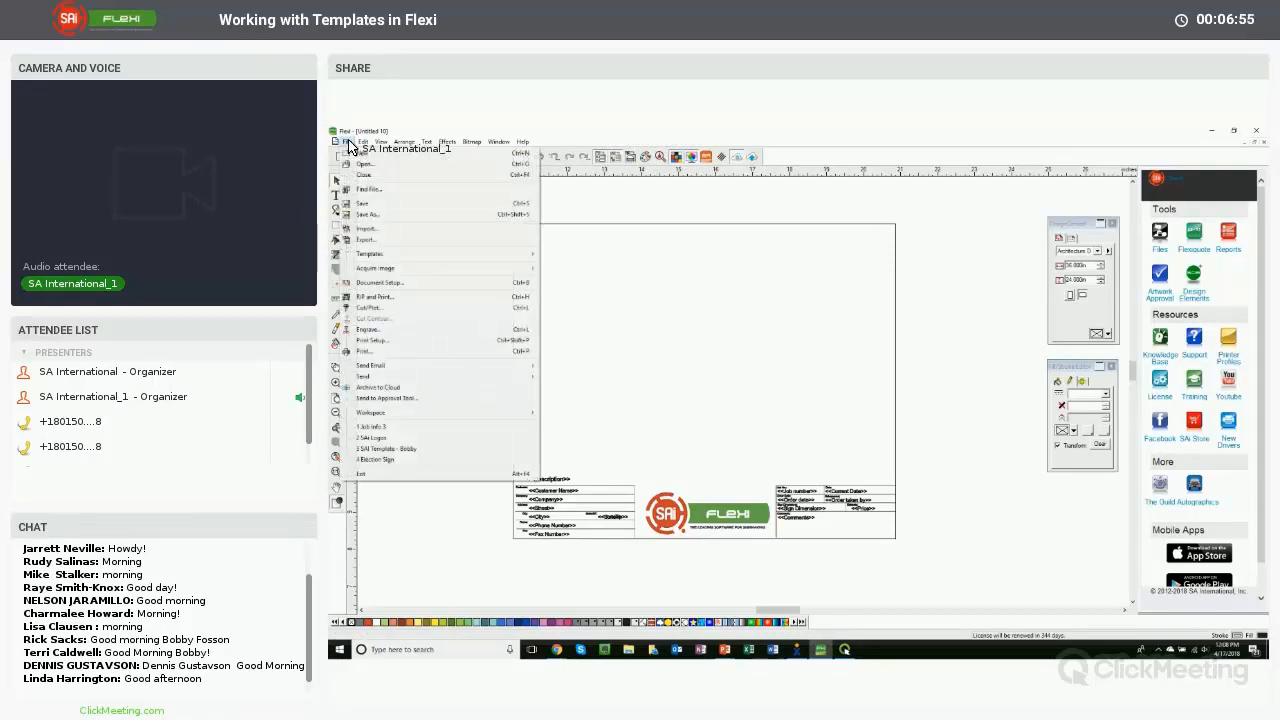
mouse_move(371, 254)
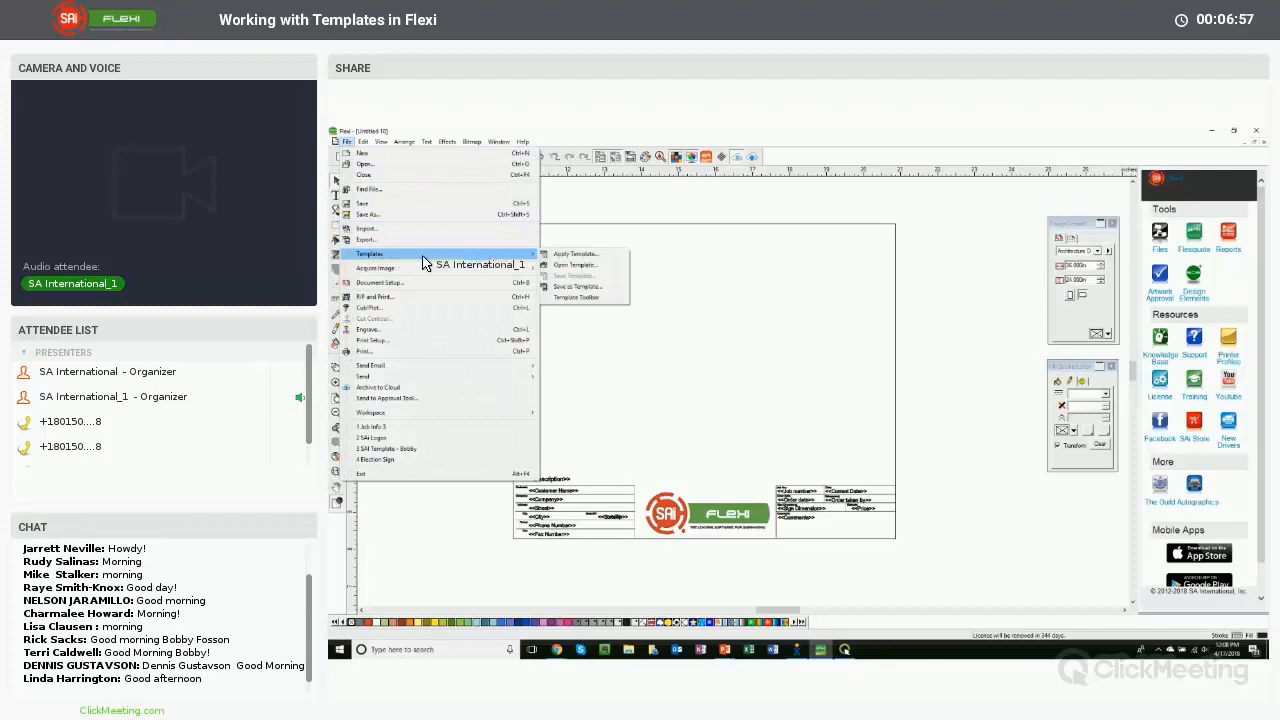
left_click(587, 289)
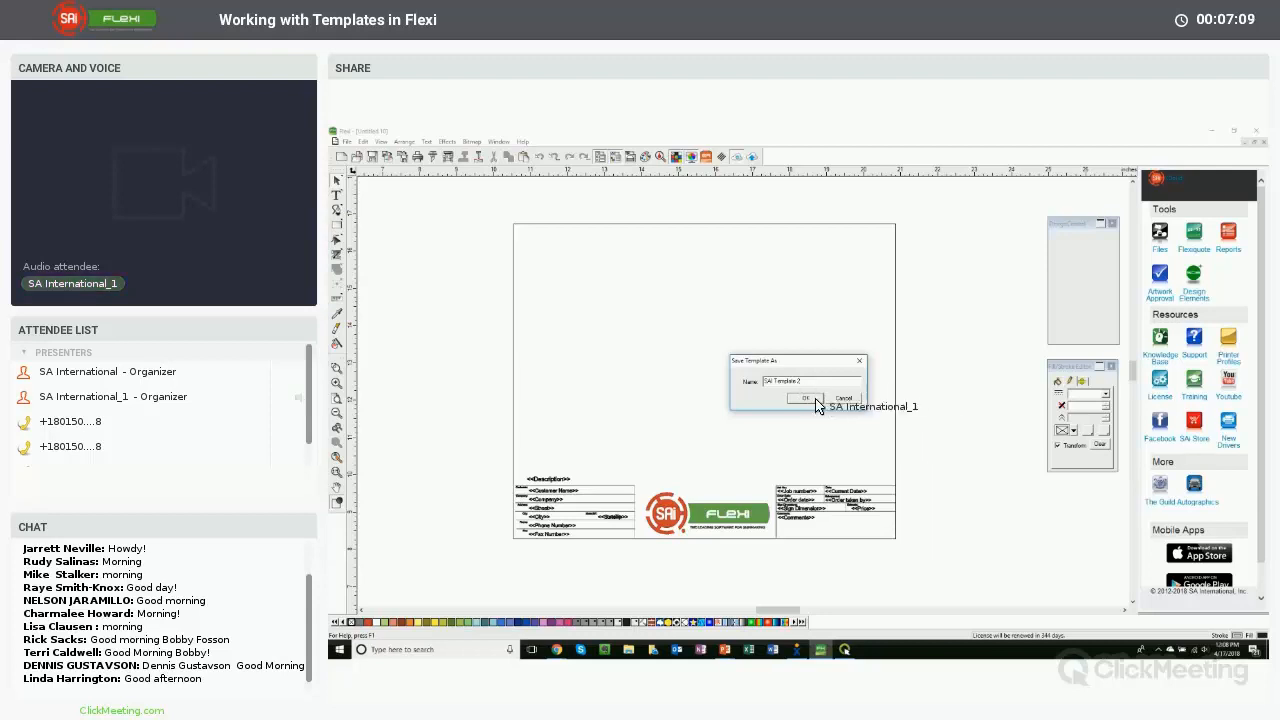
left_click(806, 398)
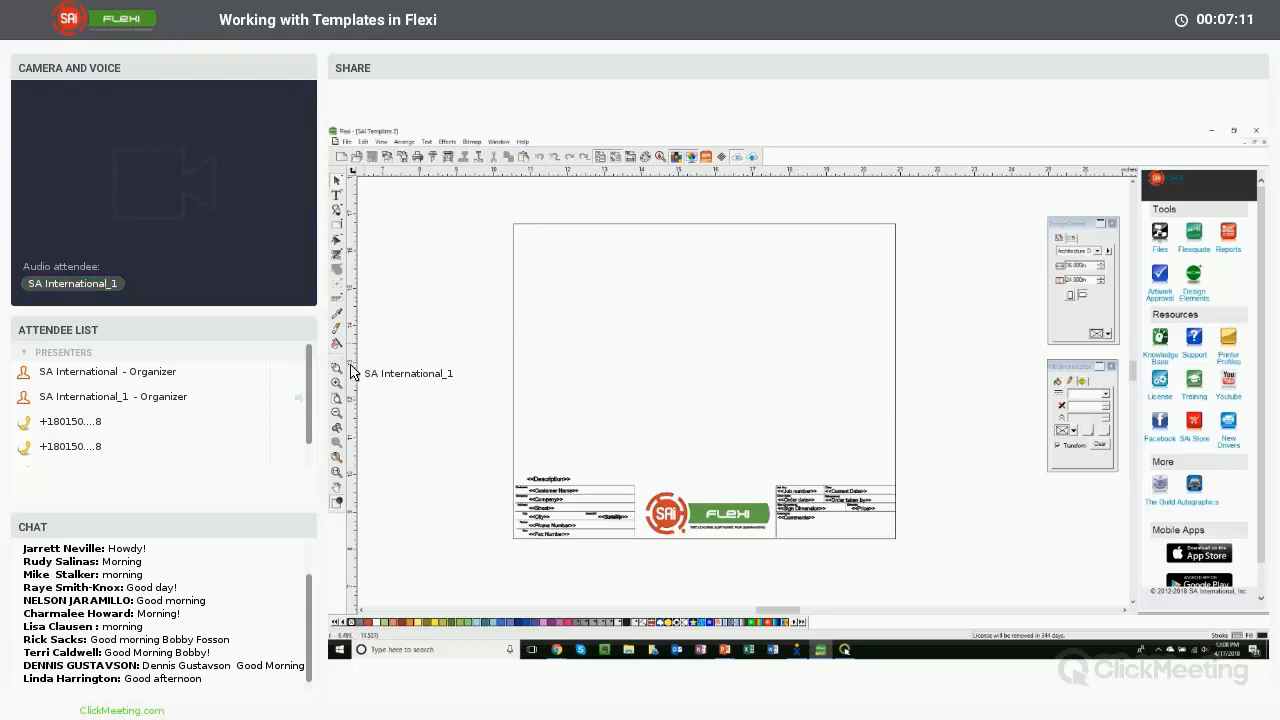
- Zoom in to inspect the customer info fields, select the Company field, then zoom back out to the page
left_click(338, 370)
left_click_drag(512, 464, 648, 540)
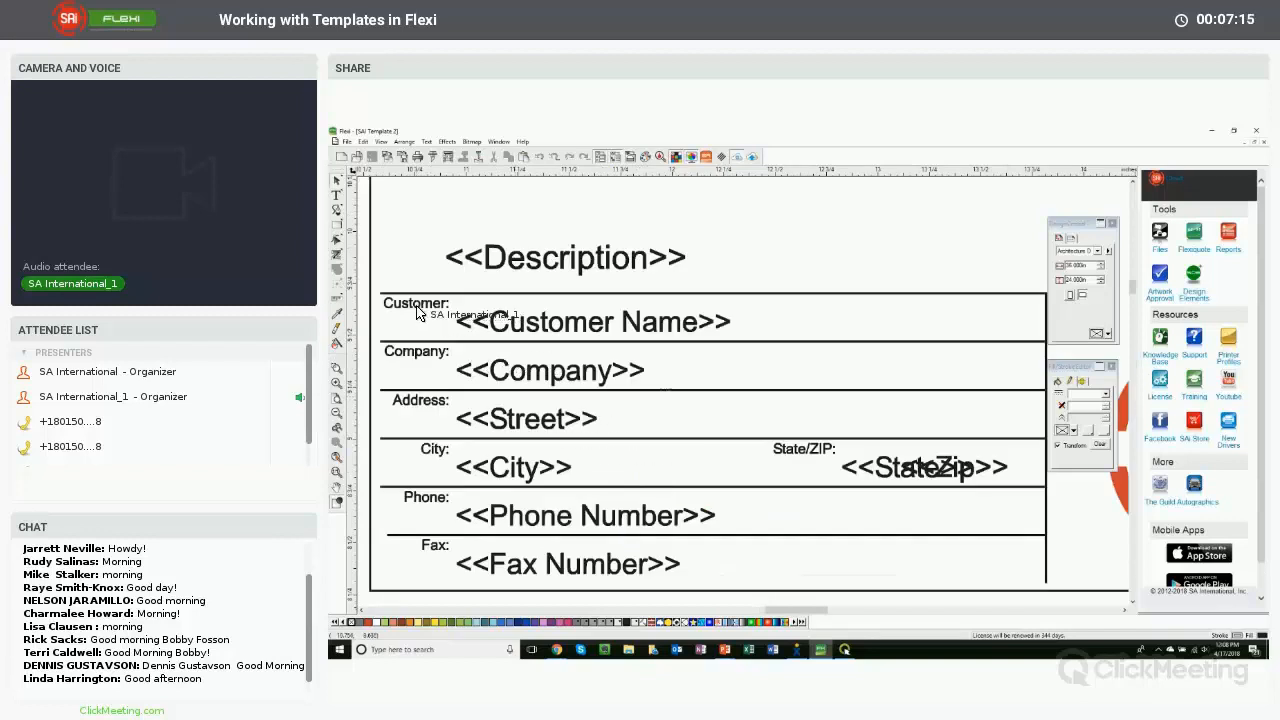
left_click(524, 378)
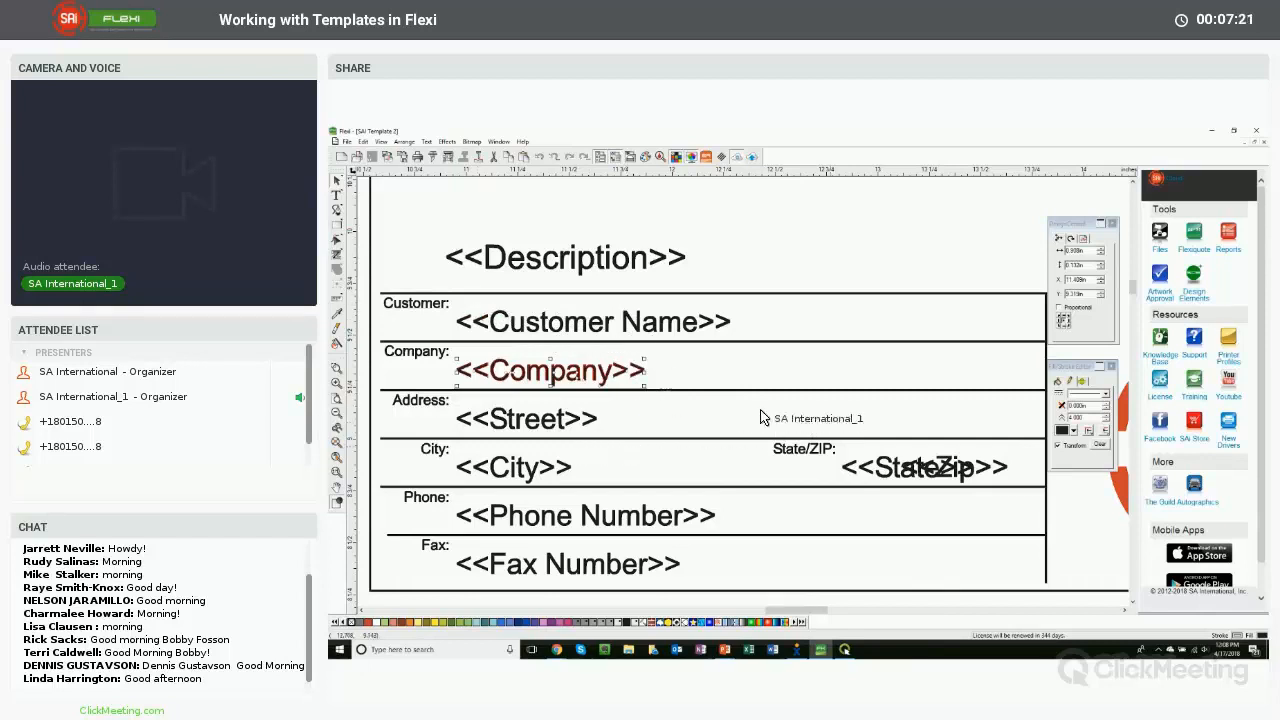
left_click(337, 456)
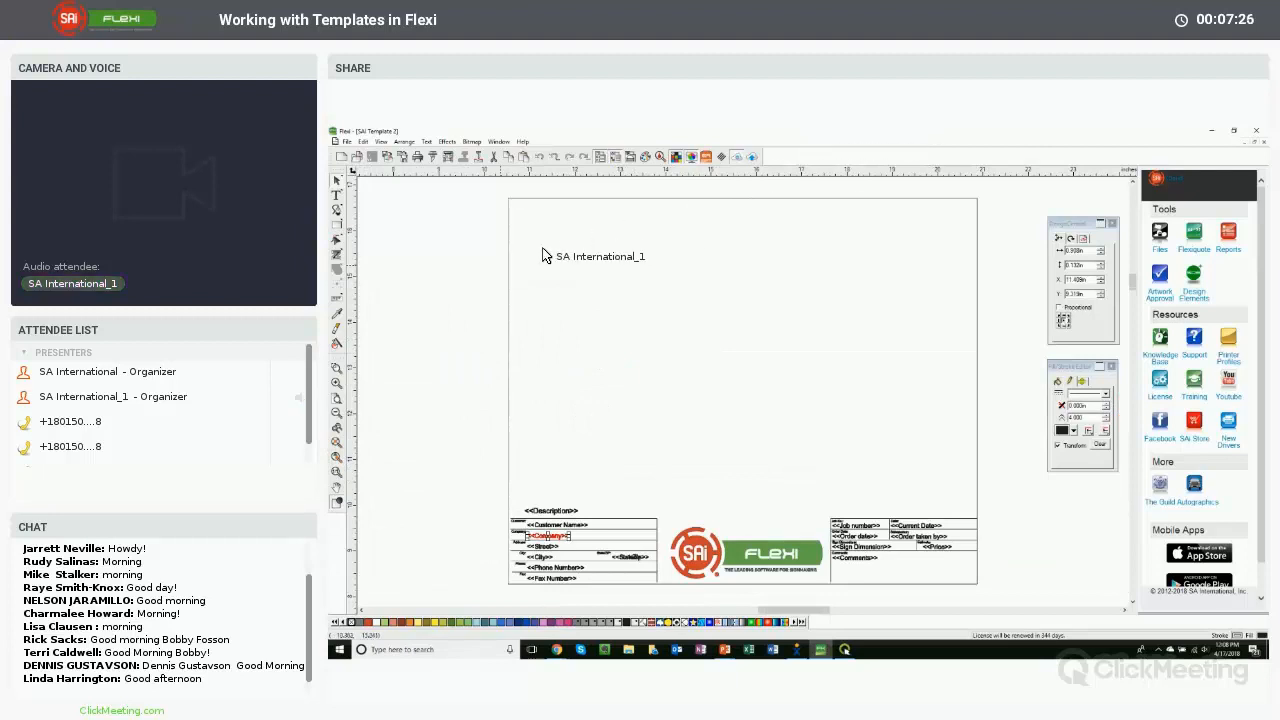
left_click(512, 260)
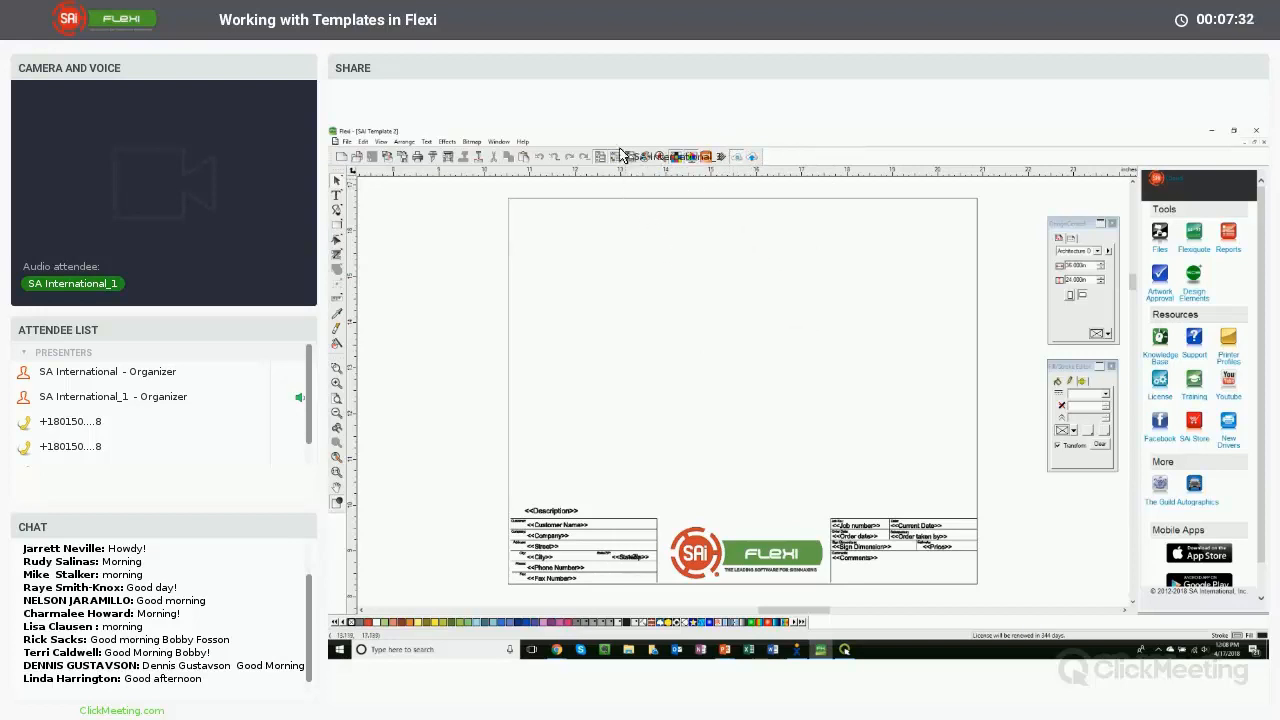
- Open the Template toolbar and move it to the upper left corner of the workspace
left_click(347, 141)
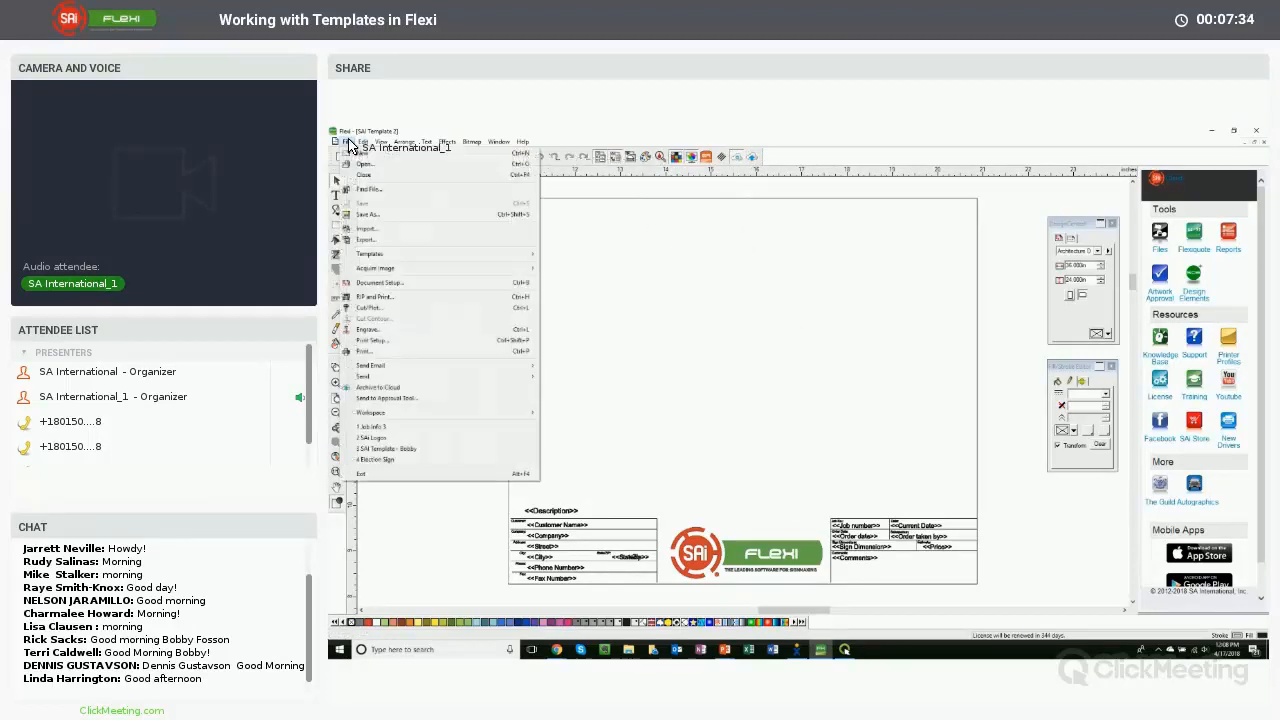
mouse_move(420, 254)
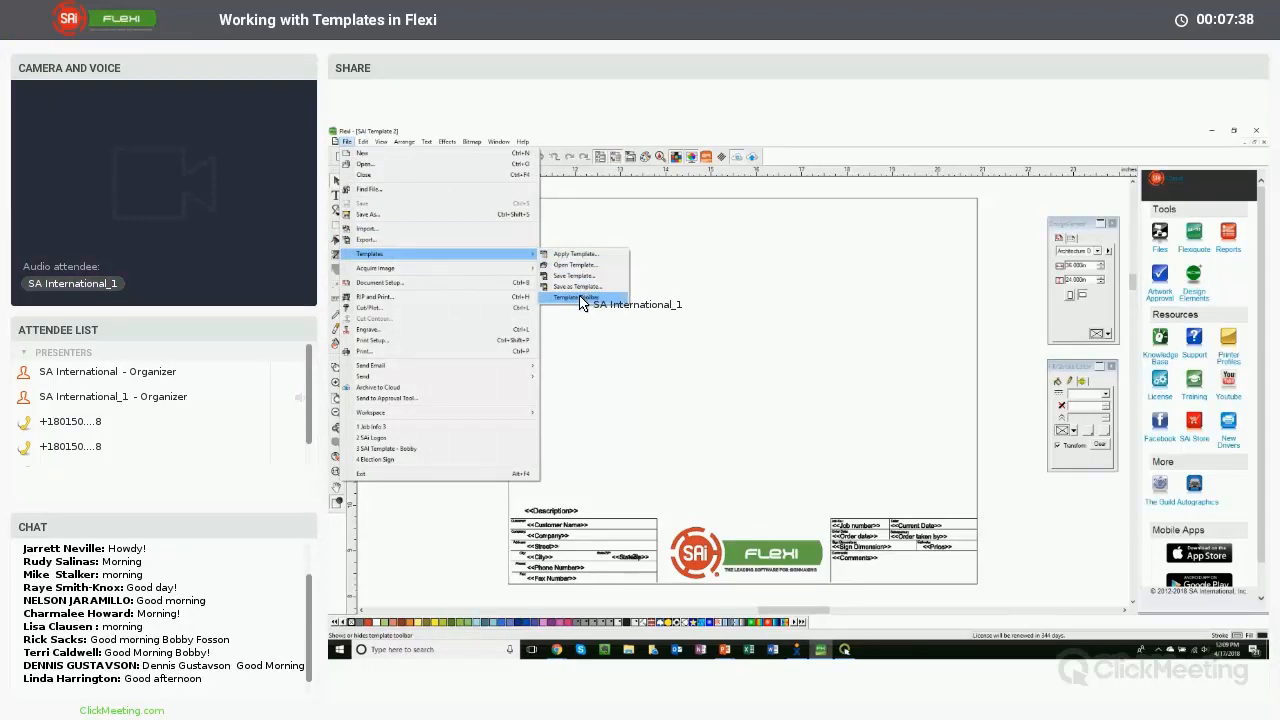
left_click(582, 298)
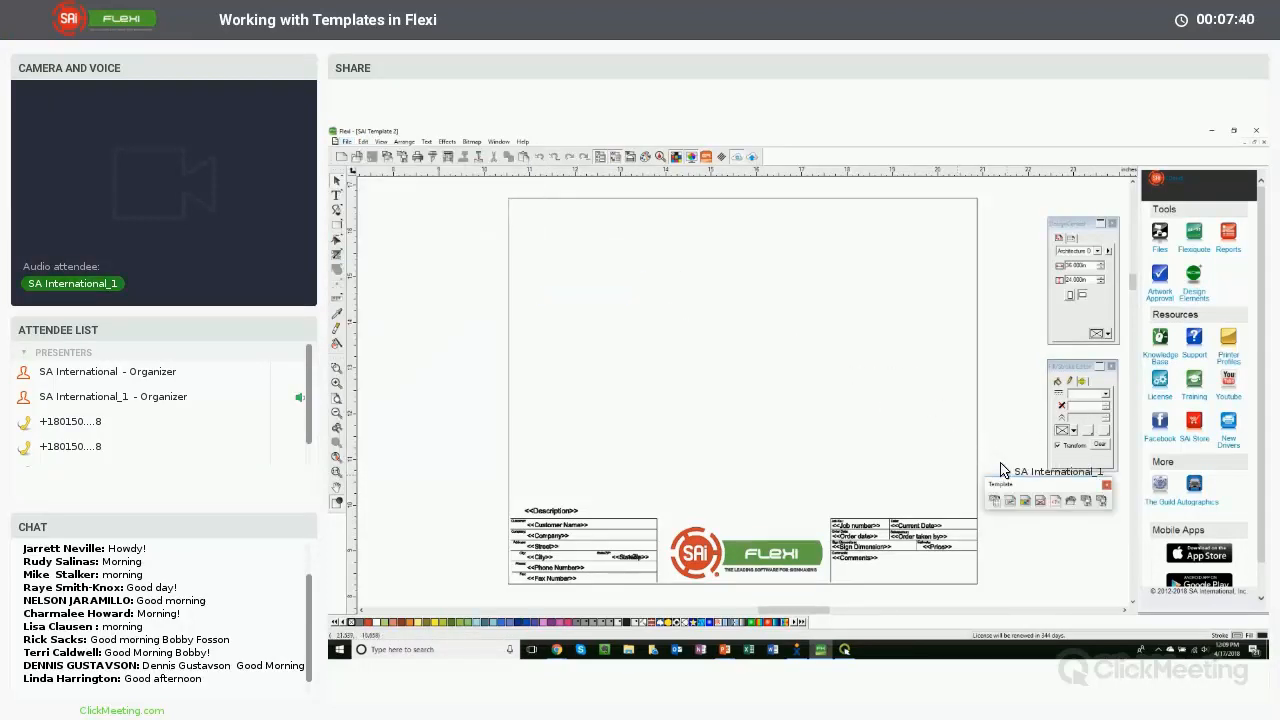
left_click_drag(729, 308, 427, 219)
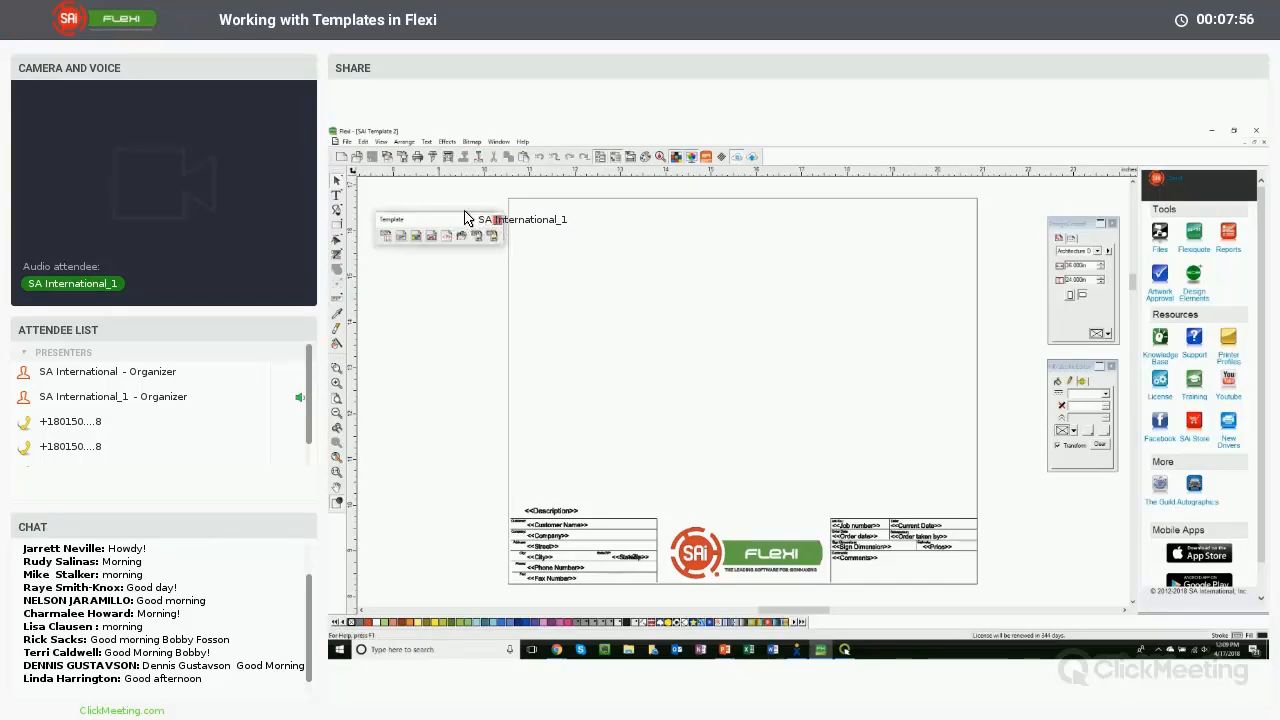
left_click_drag(467, 219, 459, 211)
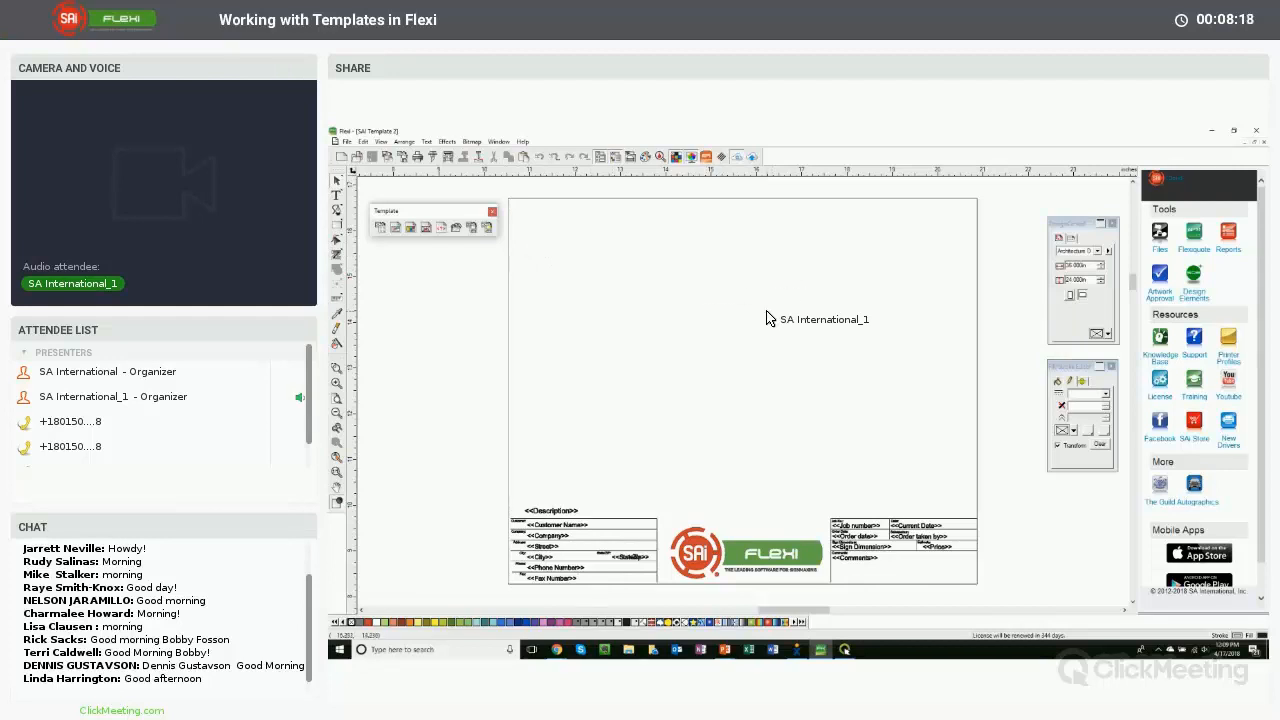
- Draw a drawing area placeholder filling the upper part of the page above the job info block
left_click(396, 230)
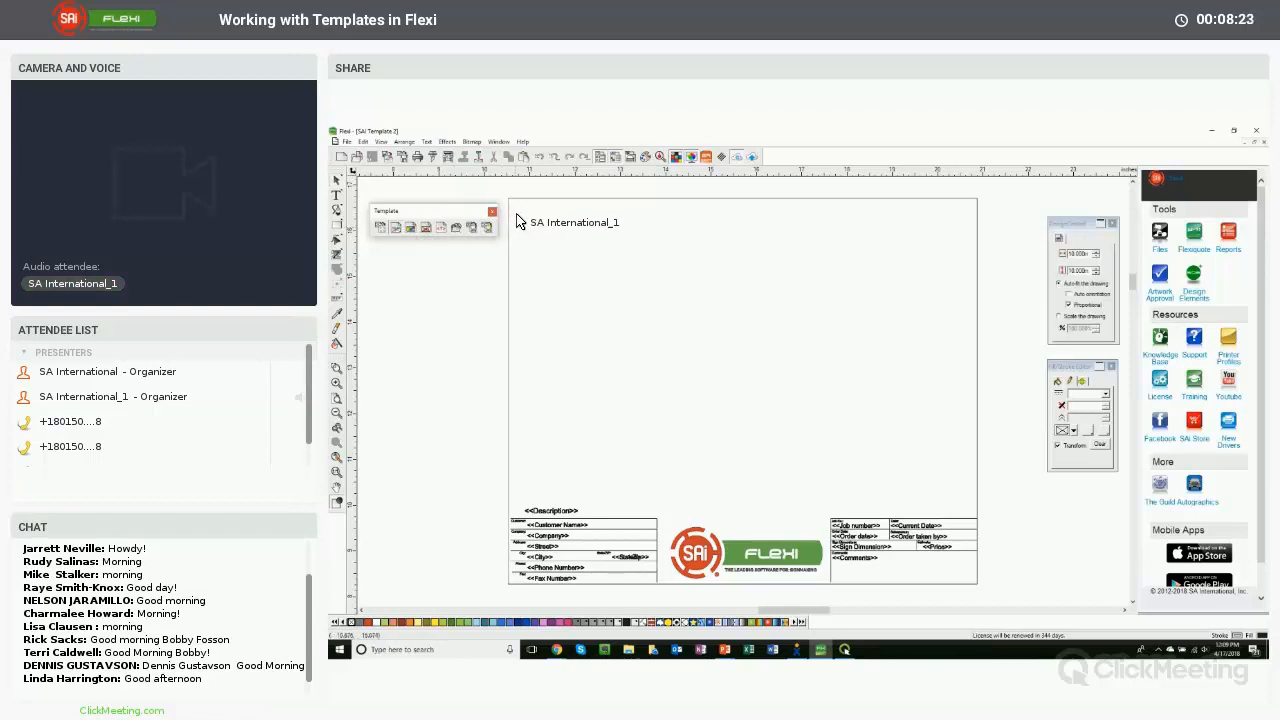
mouse_move(527, 219)
left_mouse_down()
mouse_move(630, 246)
mouse_move(840, 351)
mouse_move(958, 455)
mouse_move(957, 476)
left_mouse_up()
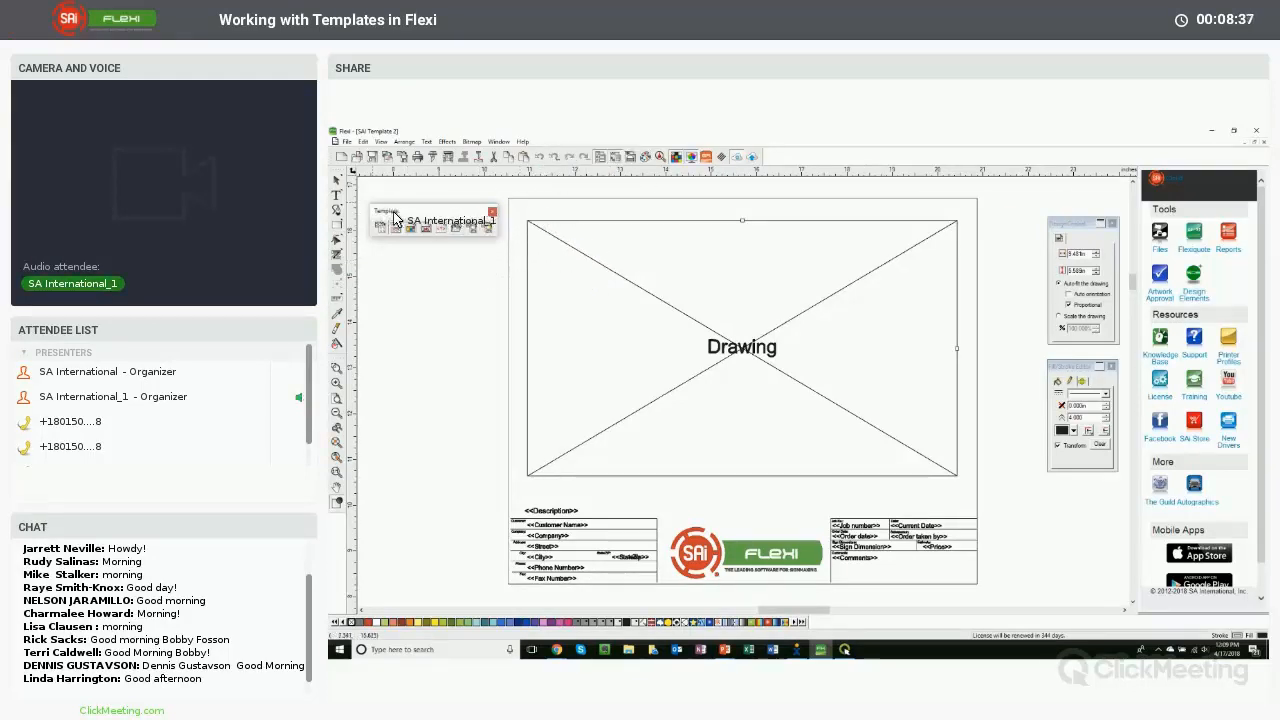
- Insert a Folder Name job info field above the drawing area near the page's upper right edge
left_click(443, 233)
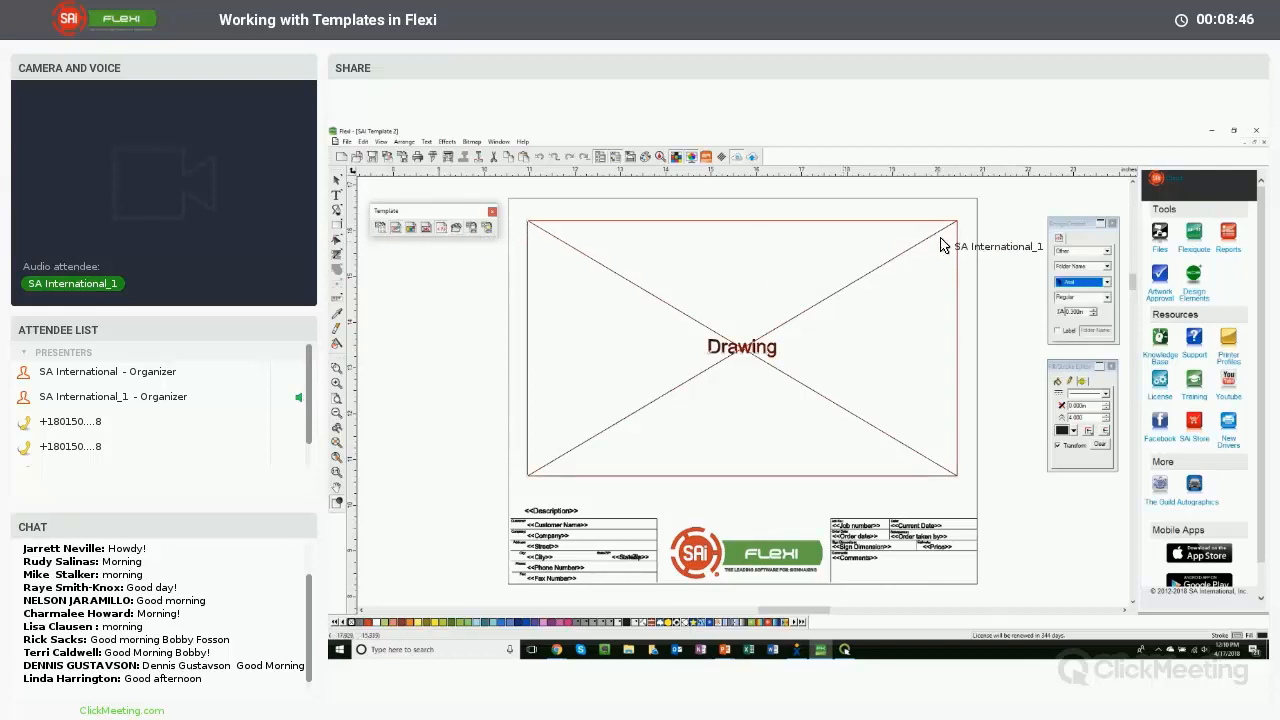
left_click_drag(1060, 229, 1033, 243)
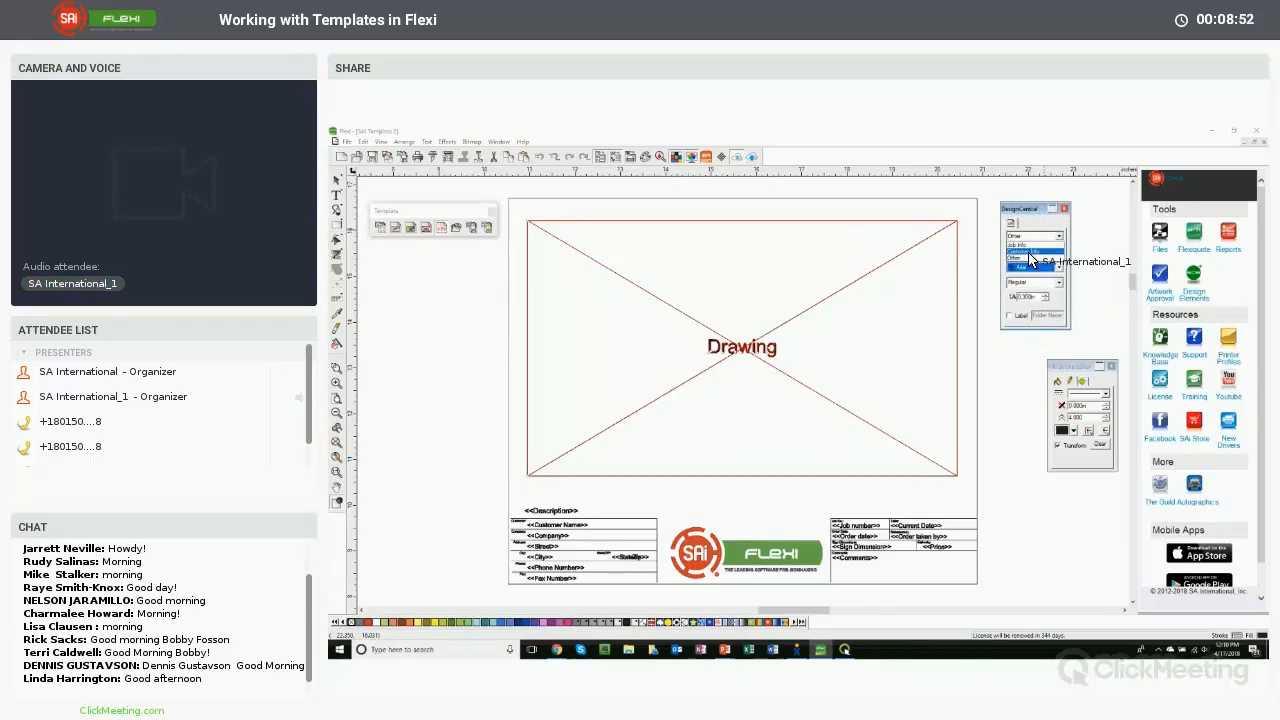
left_click(1024, 262)
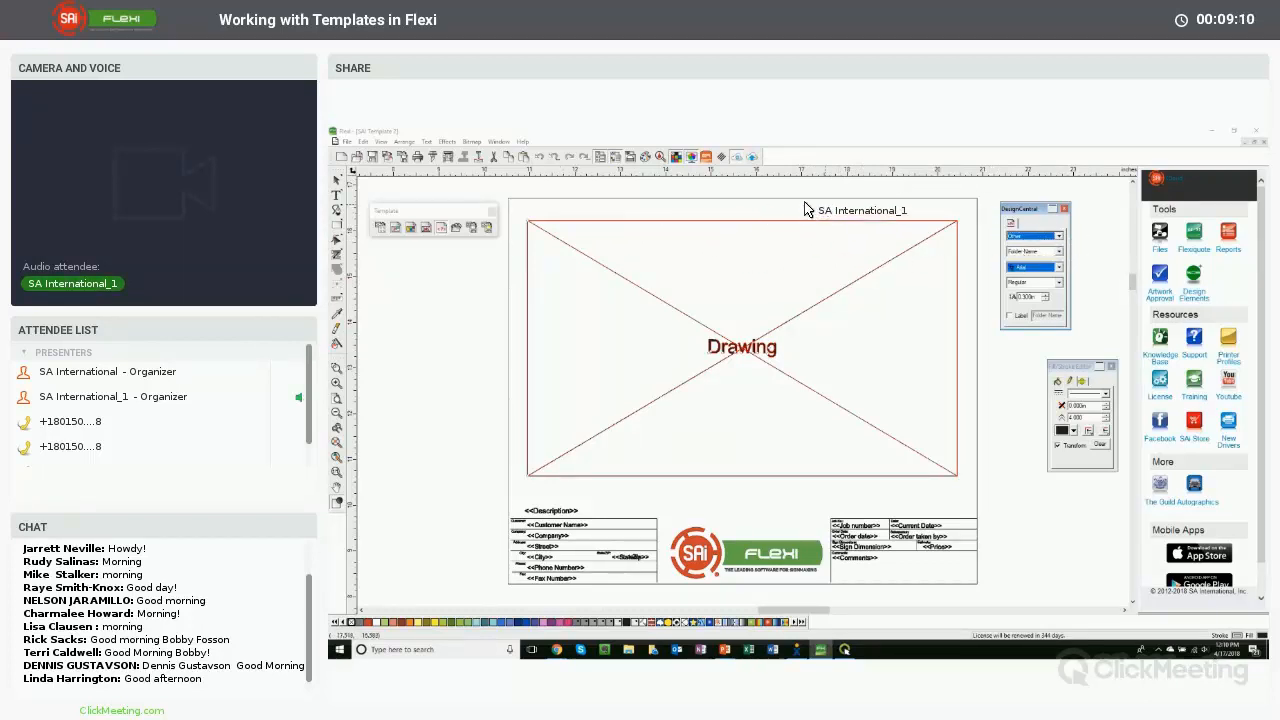
left_click(808, 205)
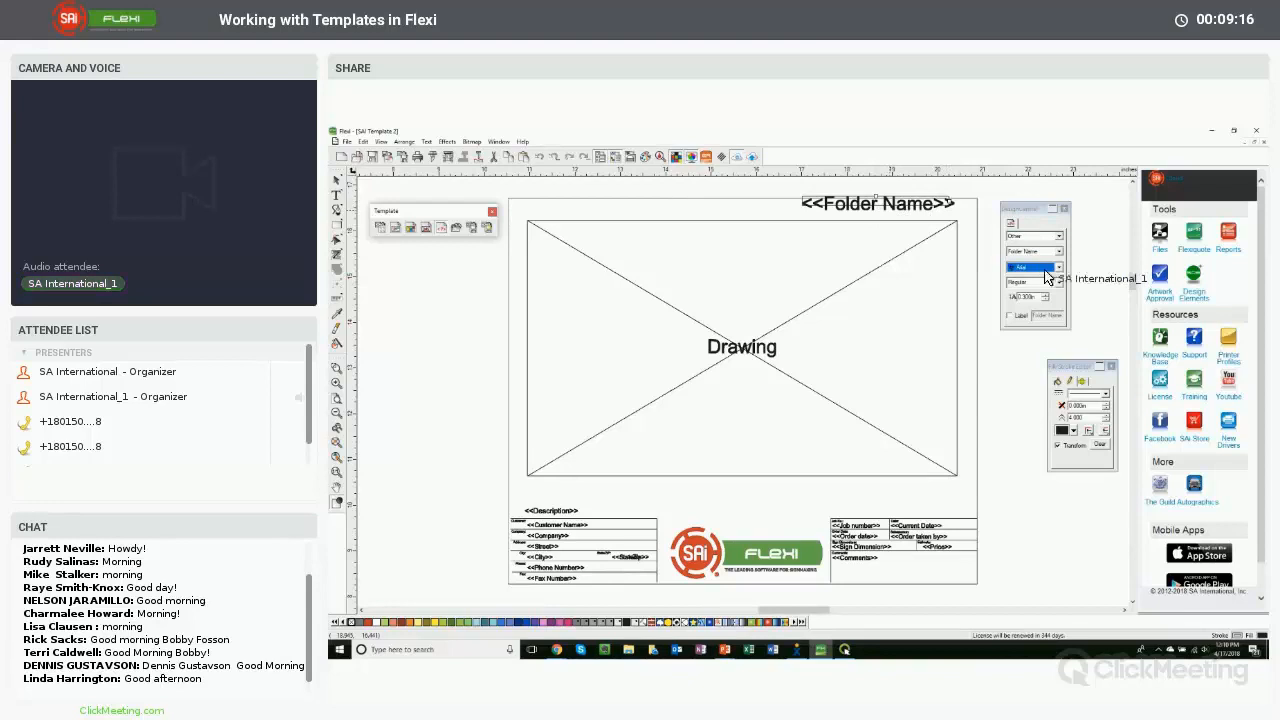
- Duplicate the Folder Name field and change the copy into a File Name field
left_click(1046, 300)
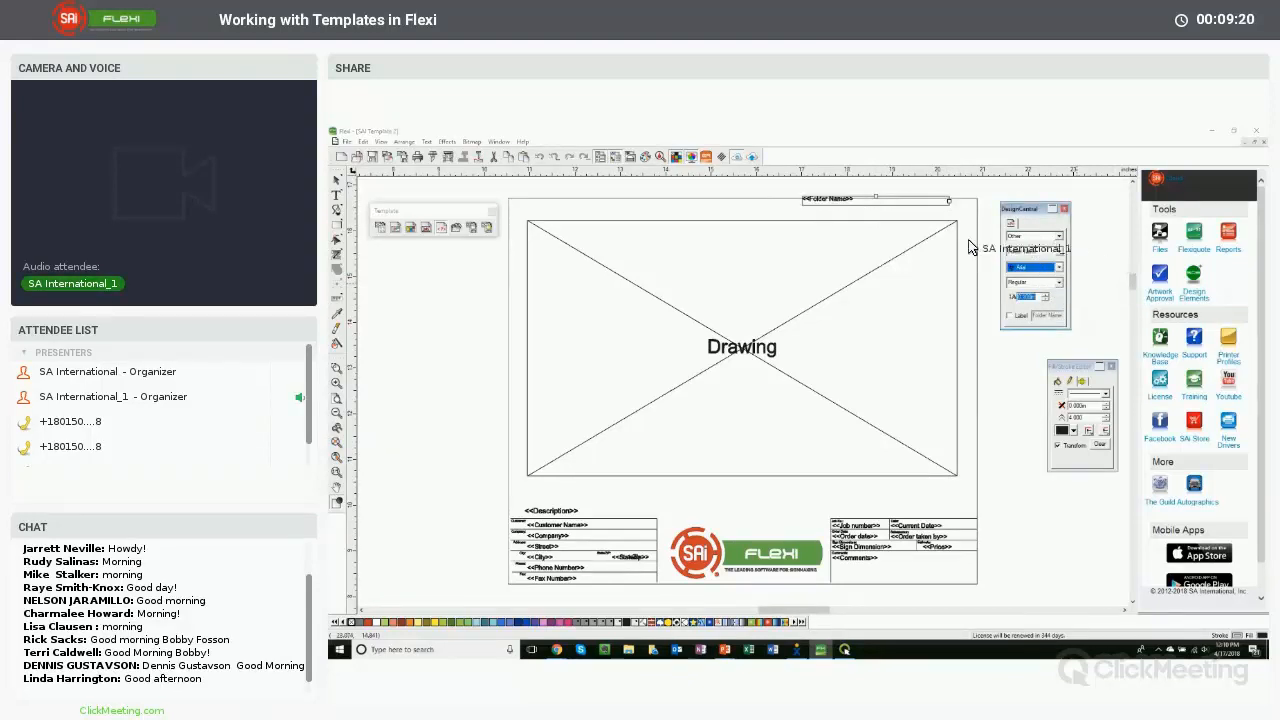
left_click(815, 216)
key("ctrl+d")
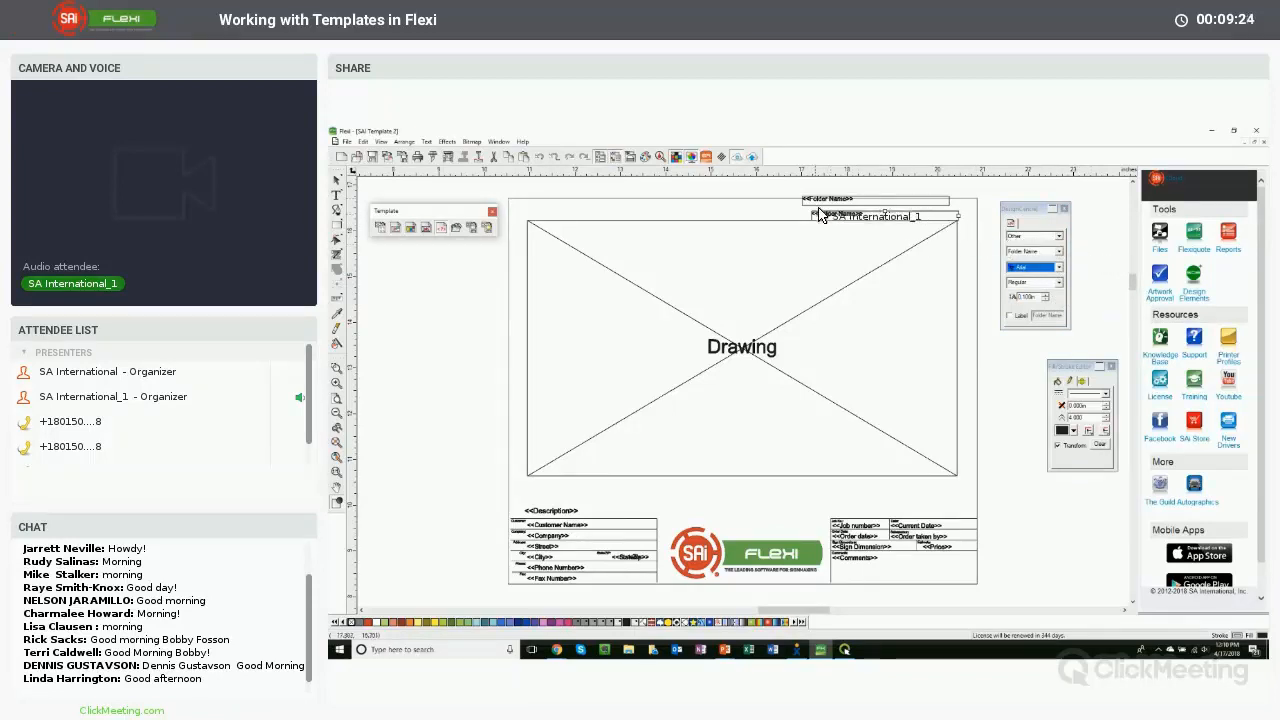
left_click(1060, 253)
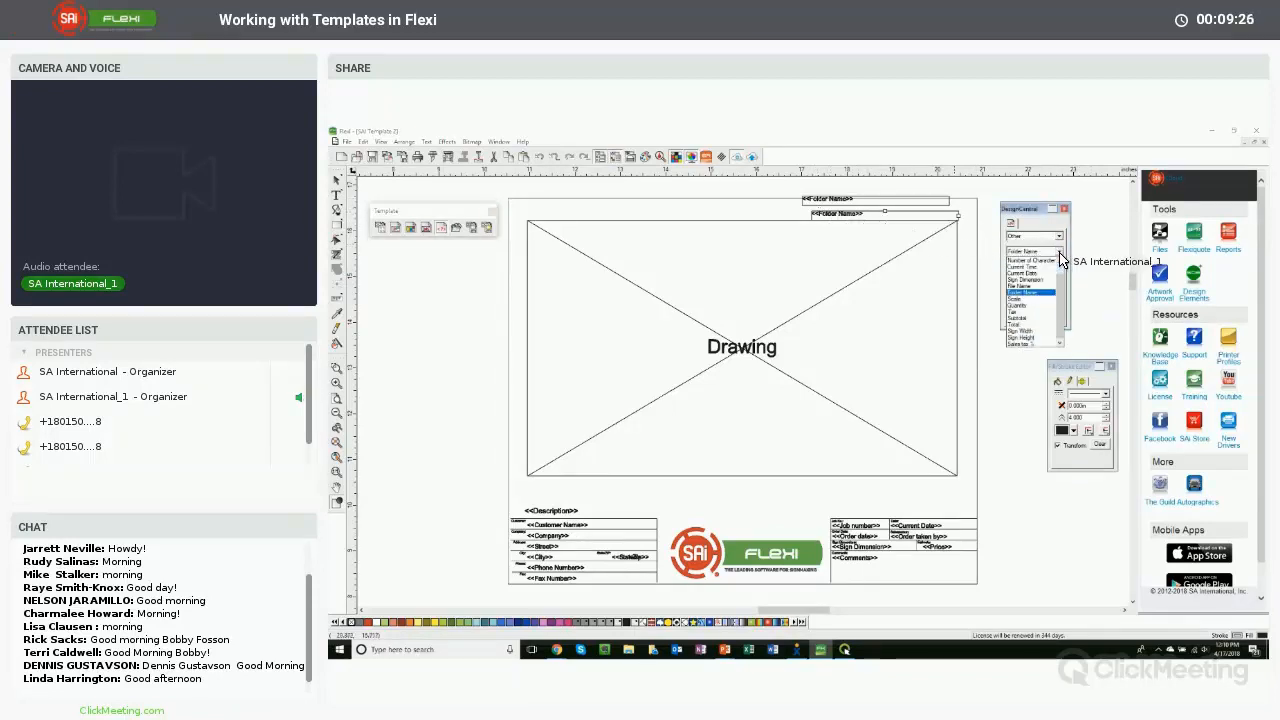
left_click(1020, 286)
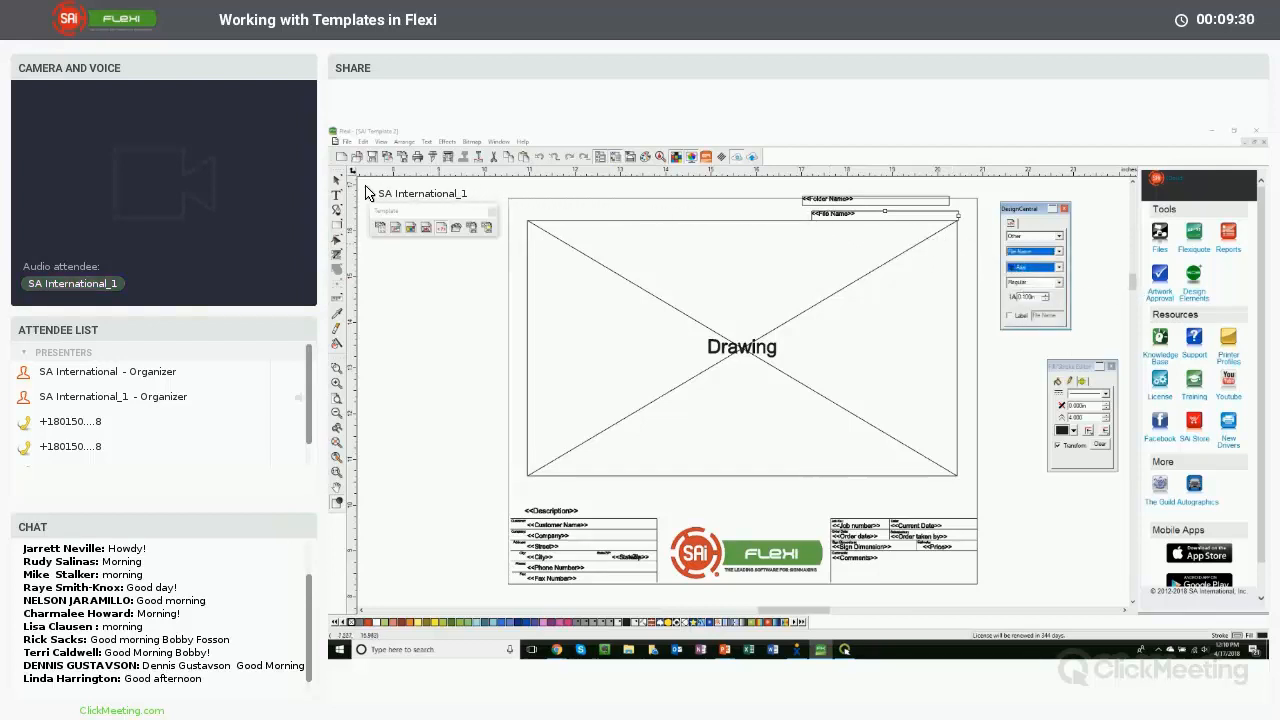
left_click(835, 214)
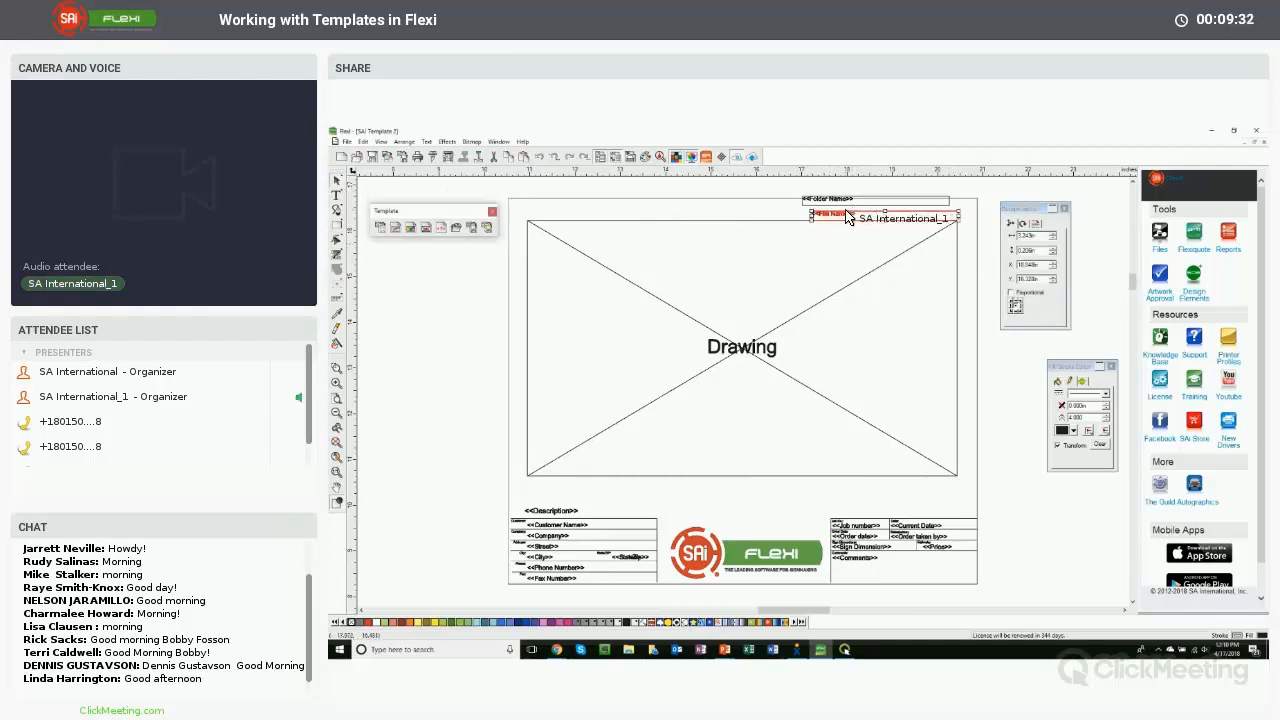
- Position the File Name field directly beneath the Folder Name field near the page's upper right edge
left_click_drag(840, 213, 855, 207)
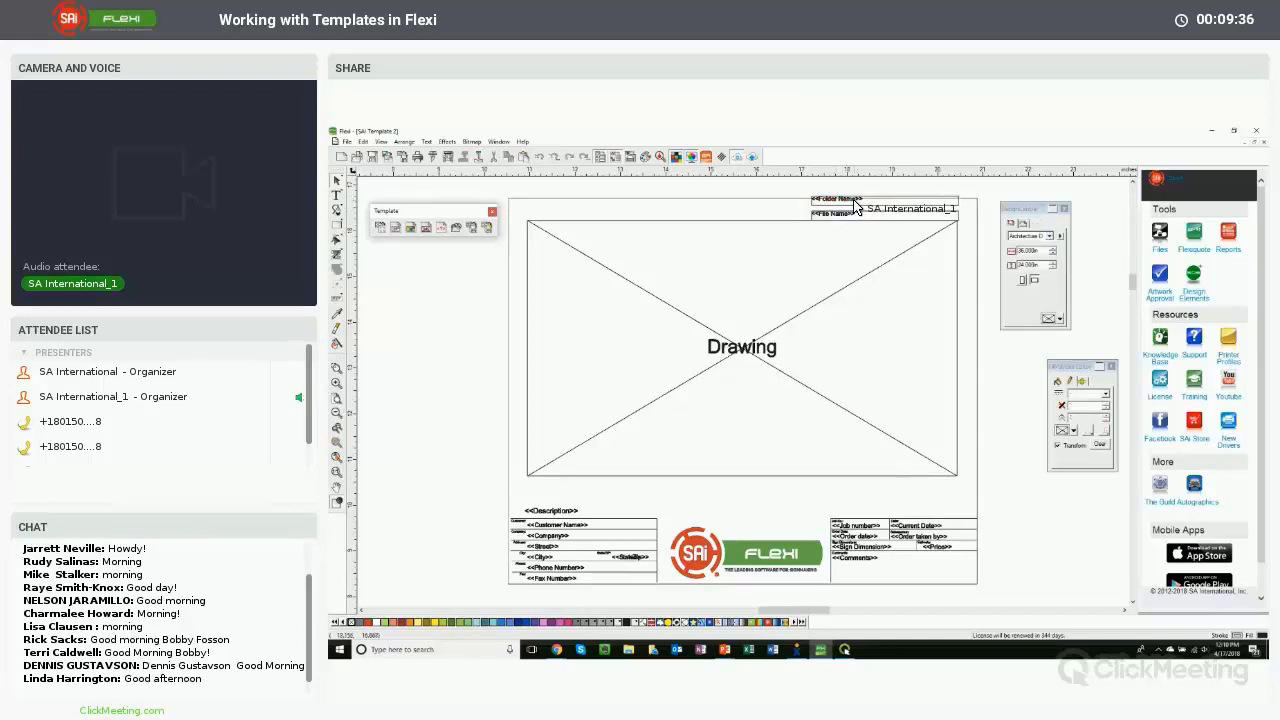
key("Down")
key("Down")
key("Down")
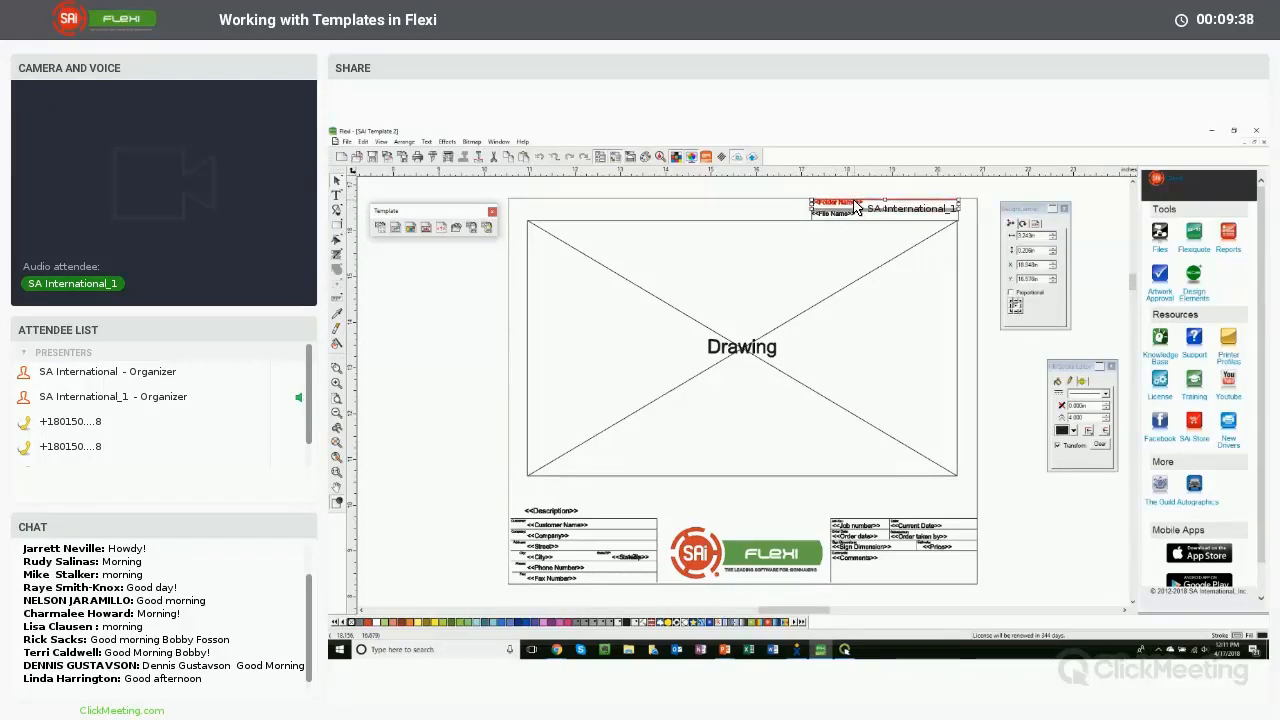
left_click(856, 193)
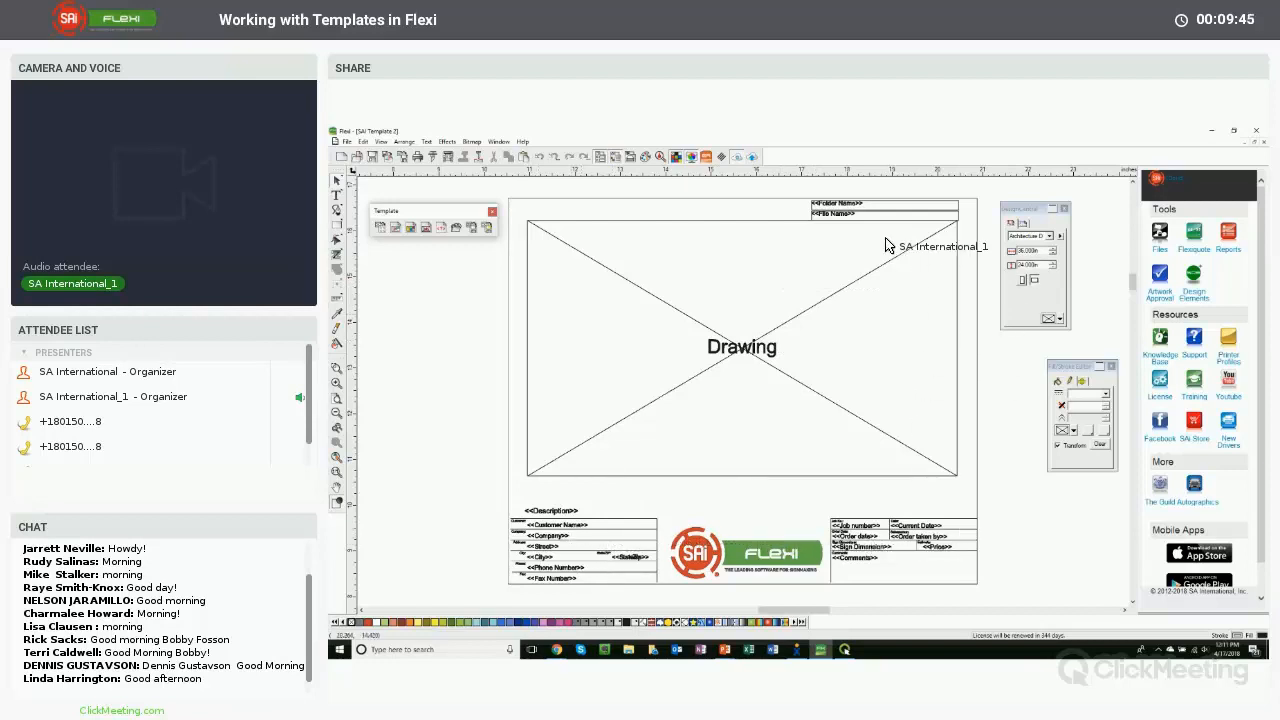
left_click(846, 214)
left_click(846, 216)
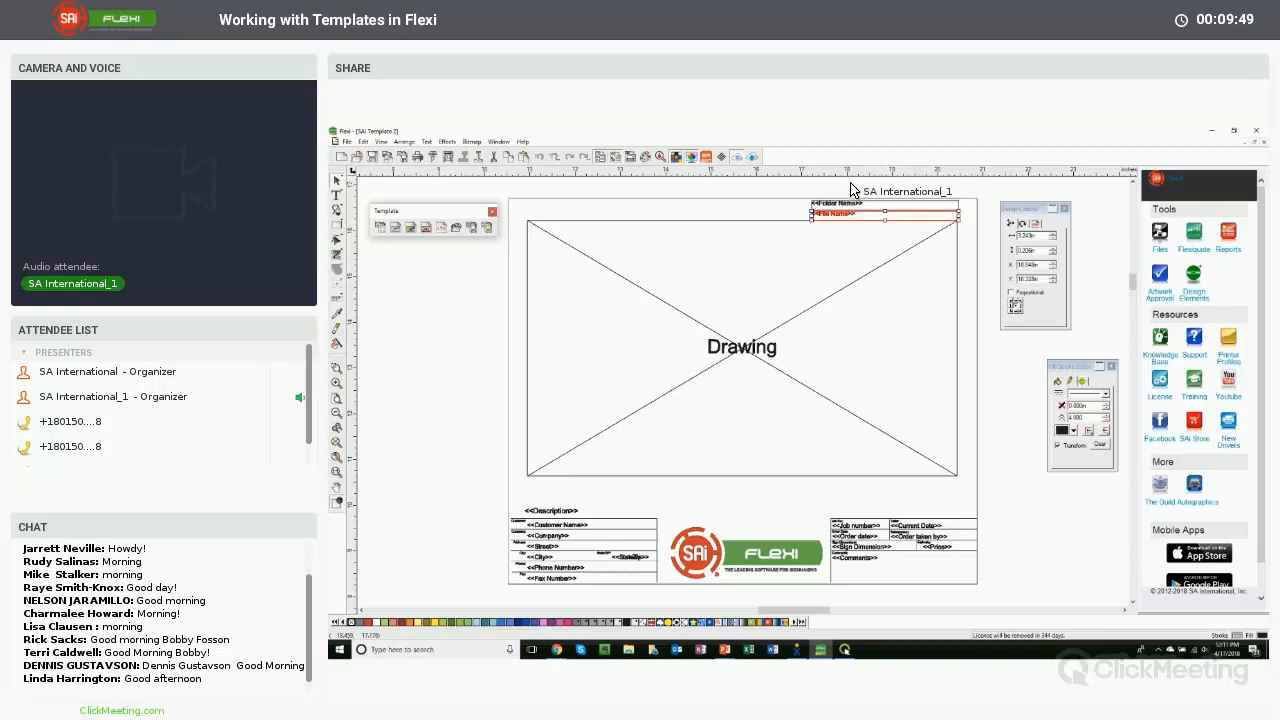
left_click(712, 182)
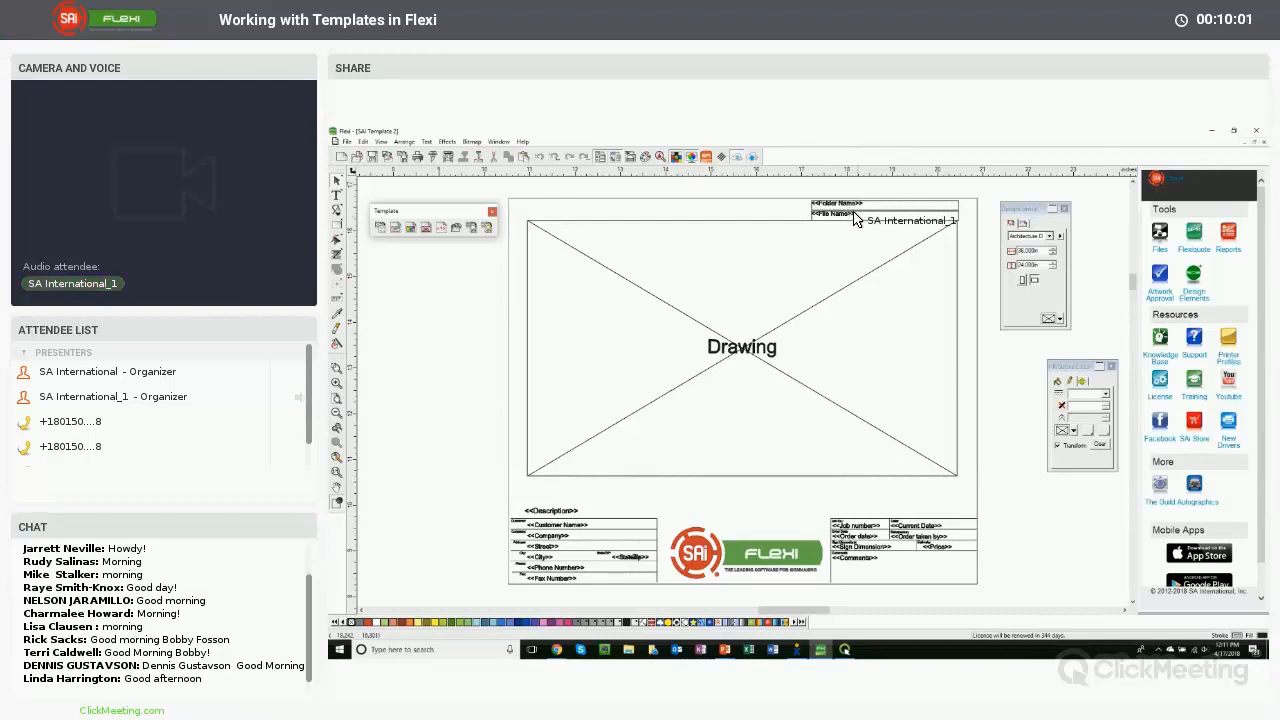
- Move the Description field from the customer block up to the top left, above the drawing area
left_click(560, 508)
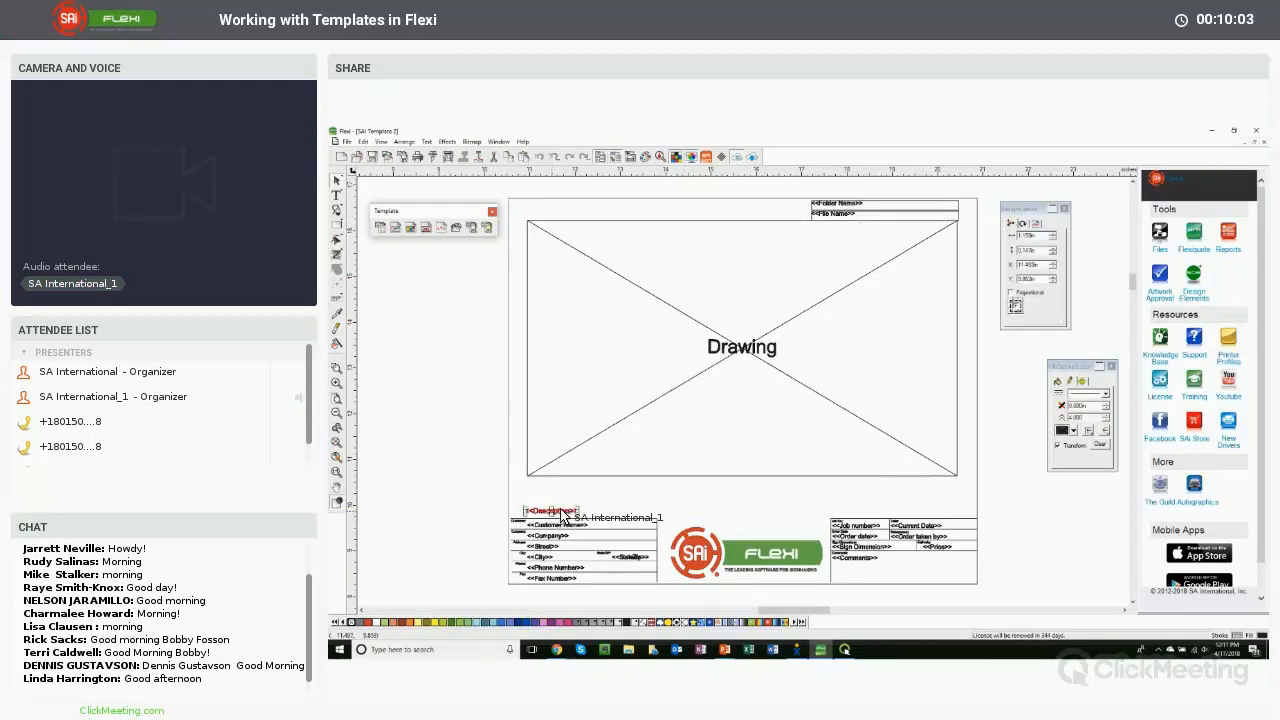
mouse_move(555, 505)
left_mouse_down()
mouse_move(611, 369)
mouse_move(596, 237)
mouse_move(559, 214)
left_mouse_up()
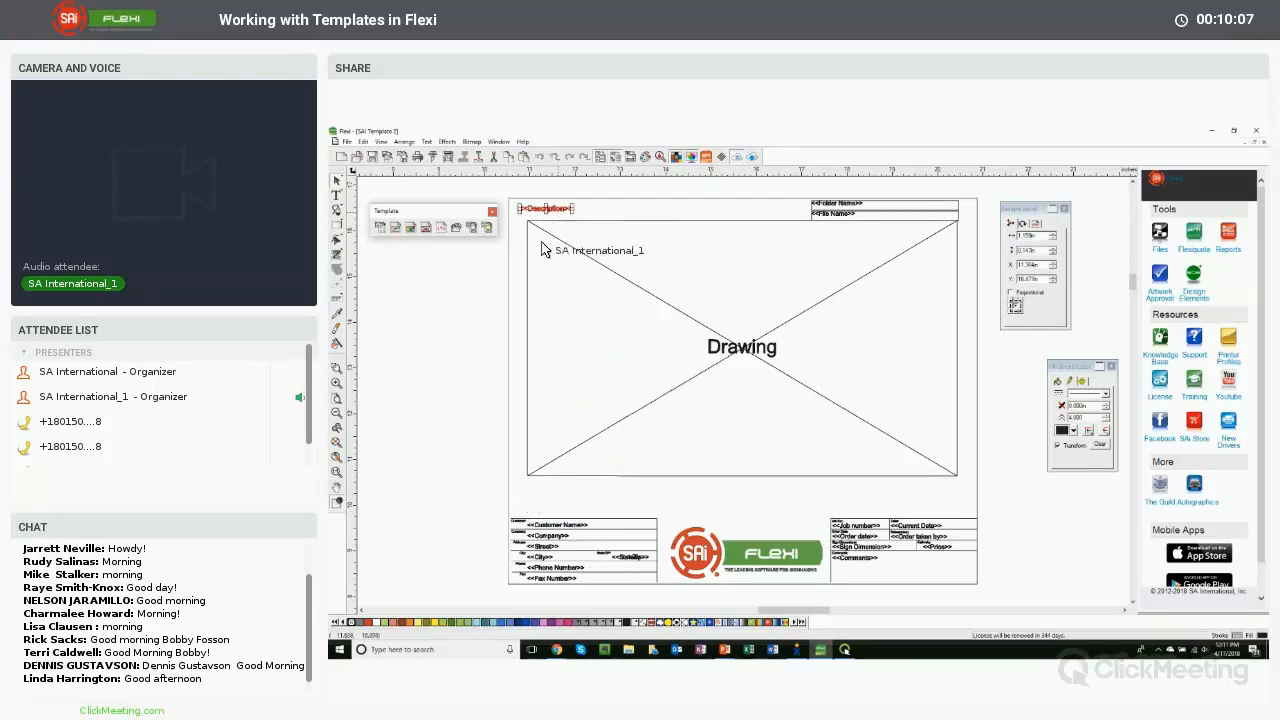
left_click(466, 320)
- Add the text "Copyright 2018 All Rights Reserved" along the lower left inside the drawing area
left_click(337, 196)
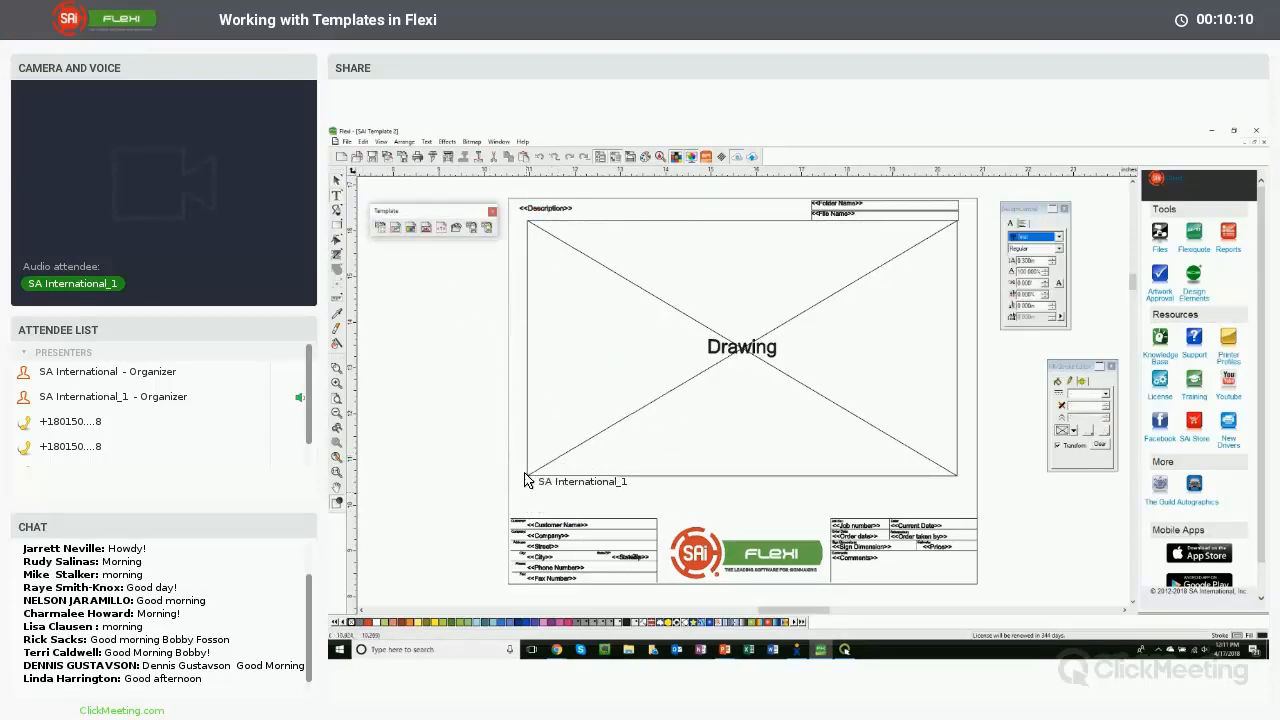
left_click(531, 487)
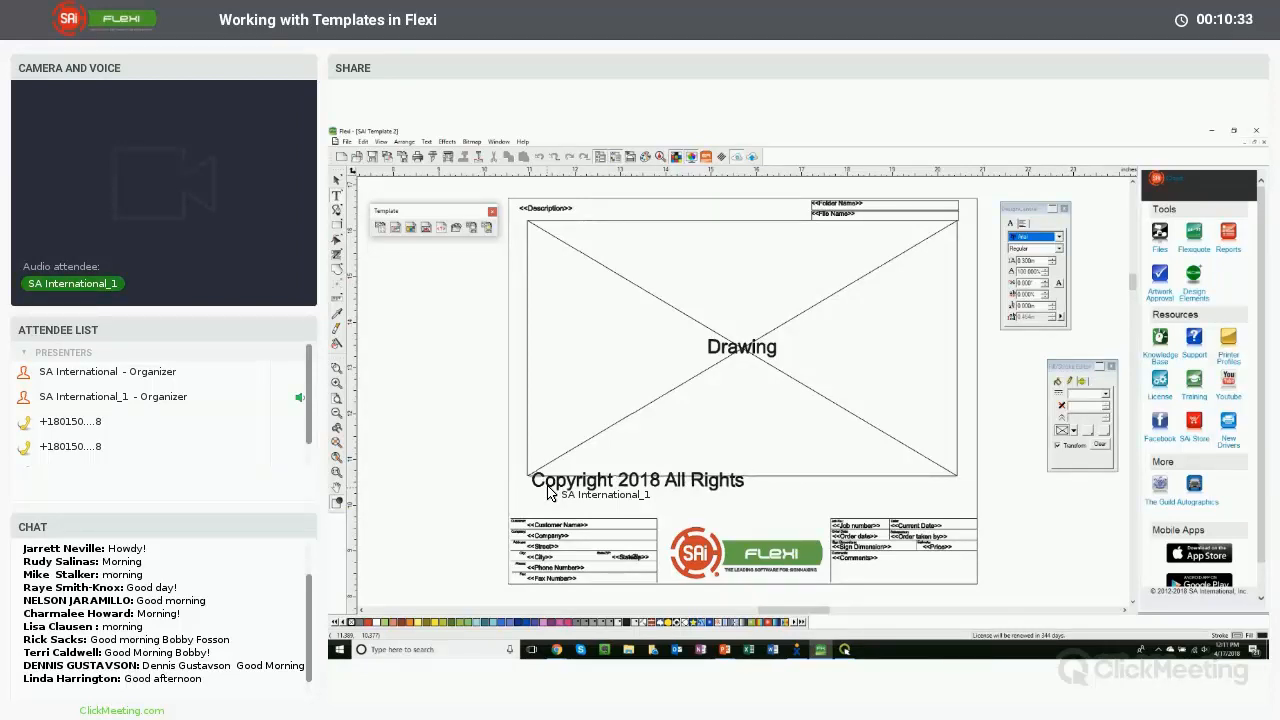
type("d")
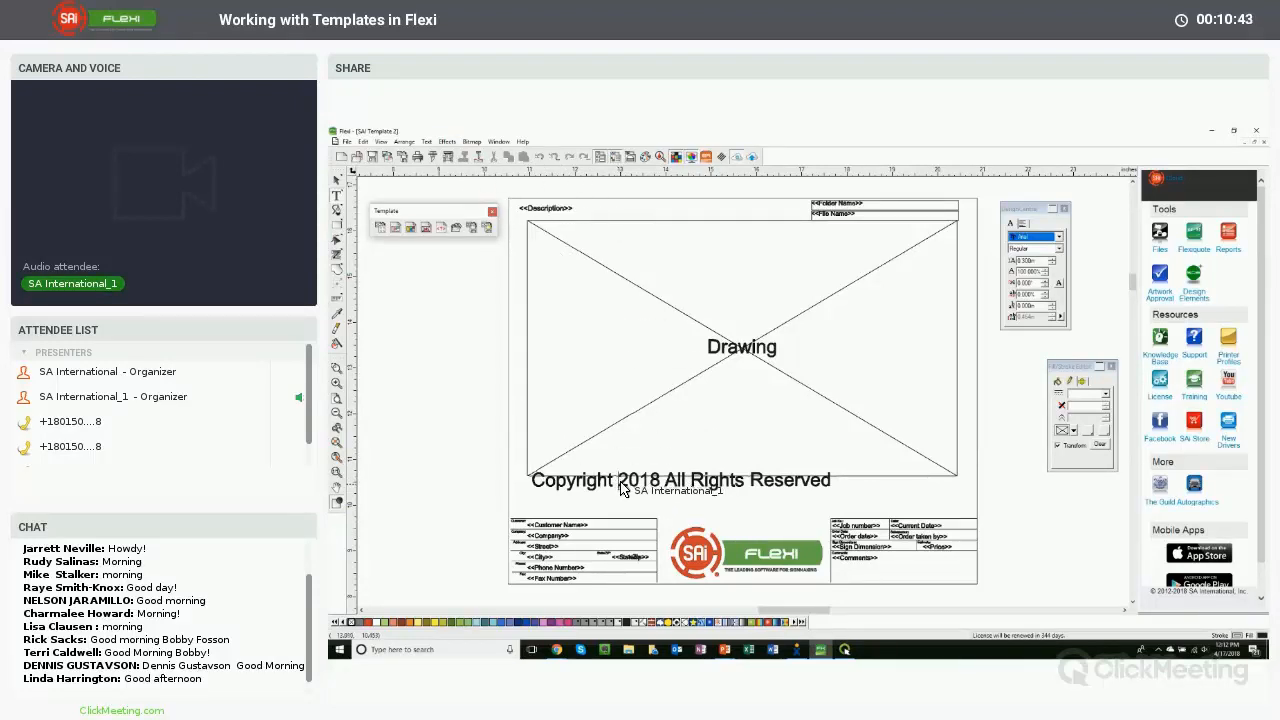
- Insert a © symbol after "Copyright" in the copyright text using Insert Symbols
left_click(426, 142)
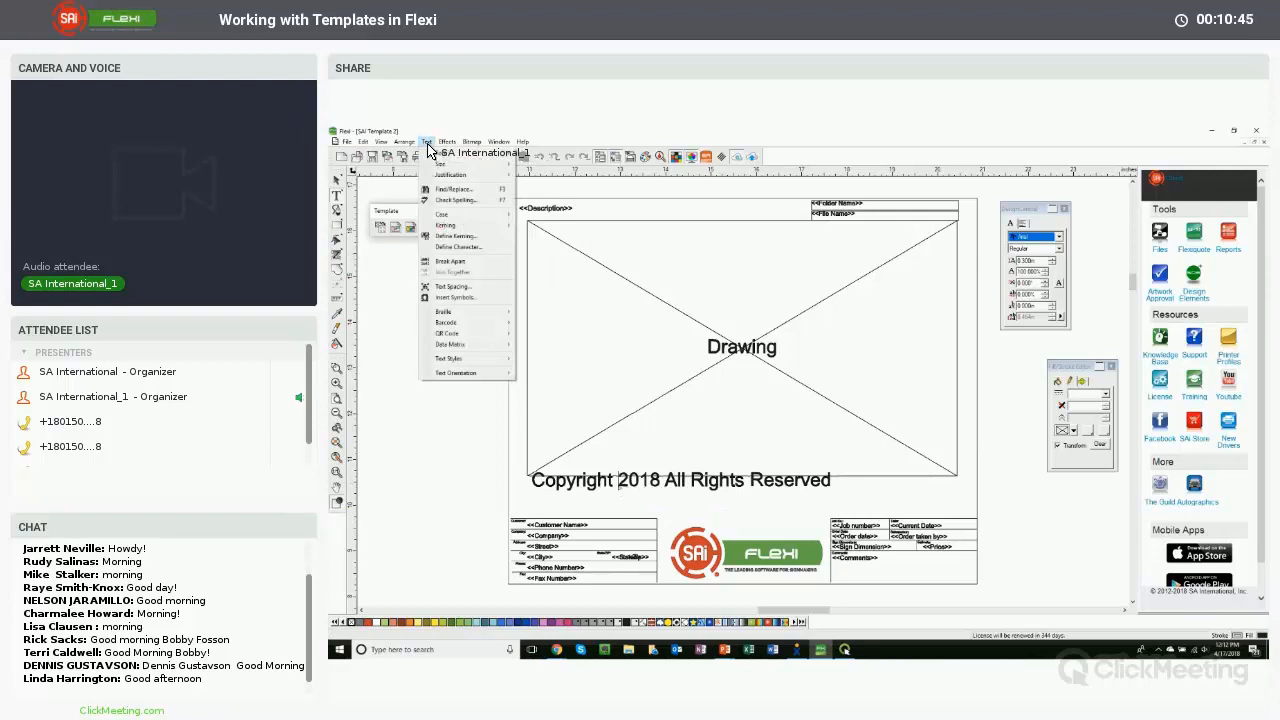
left_click(460, 300)
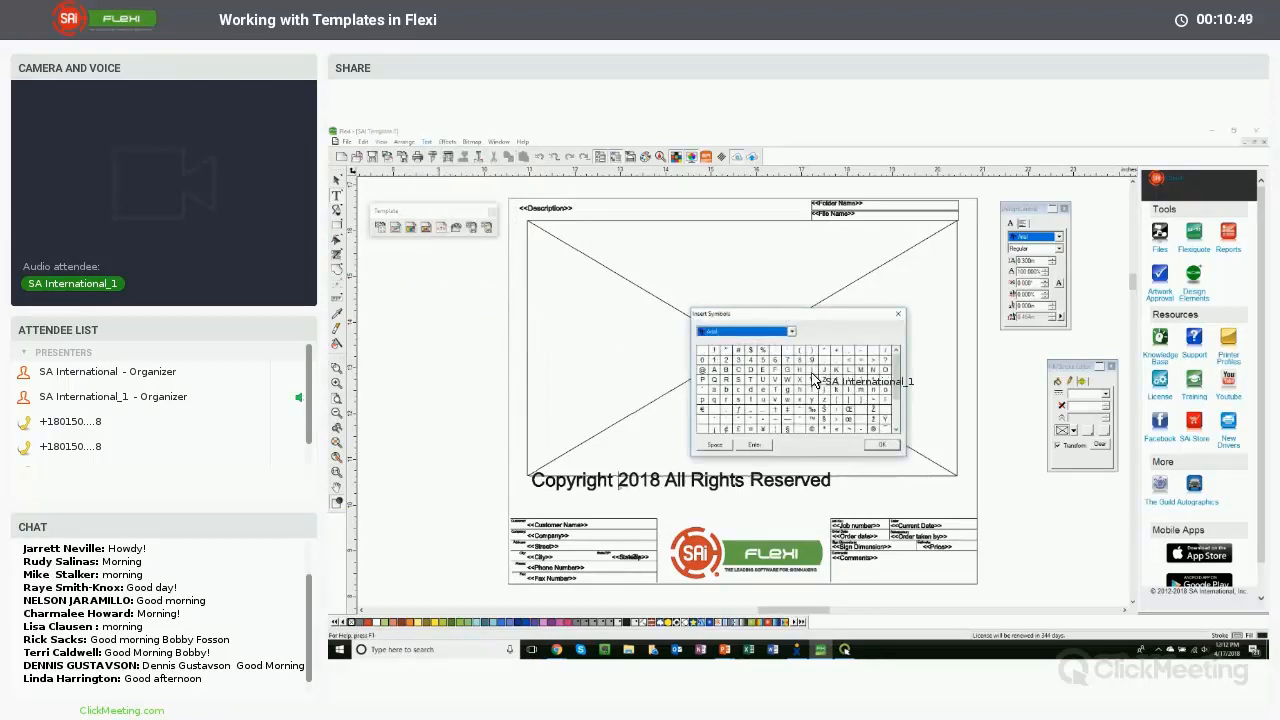
left_click(814, 429)
left_click(754, 444)
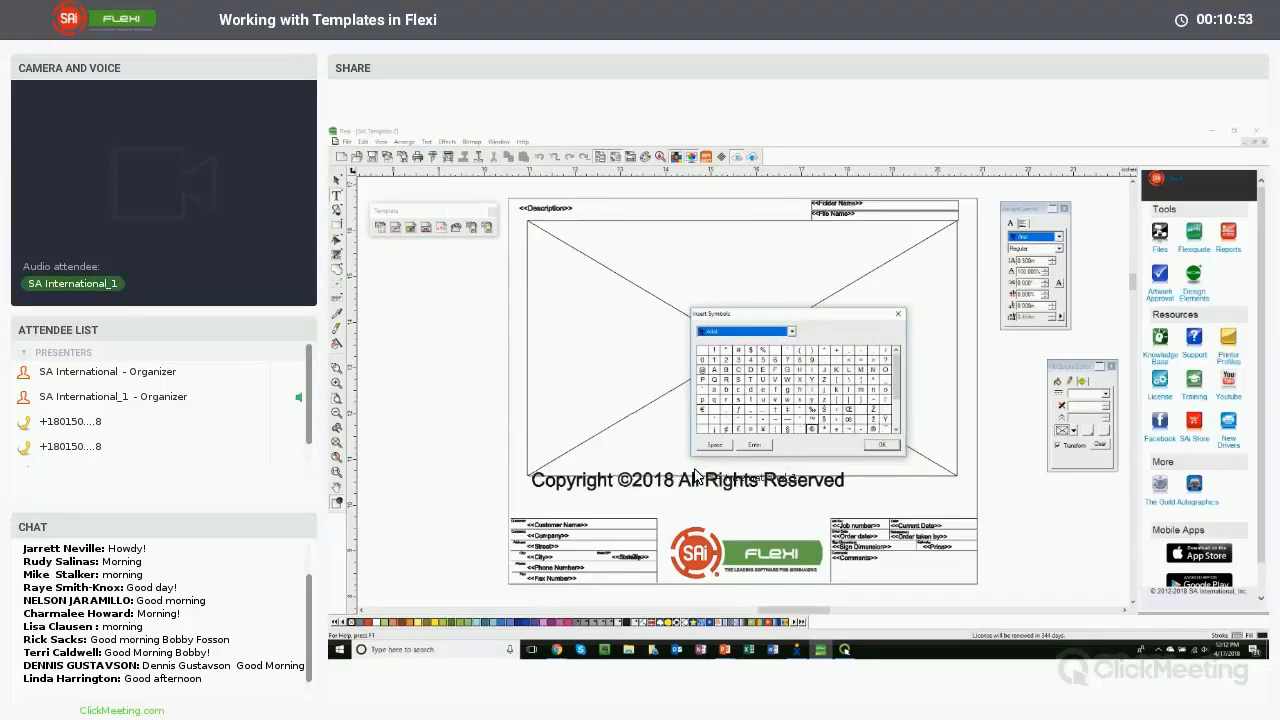
left_click(881, 444)
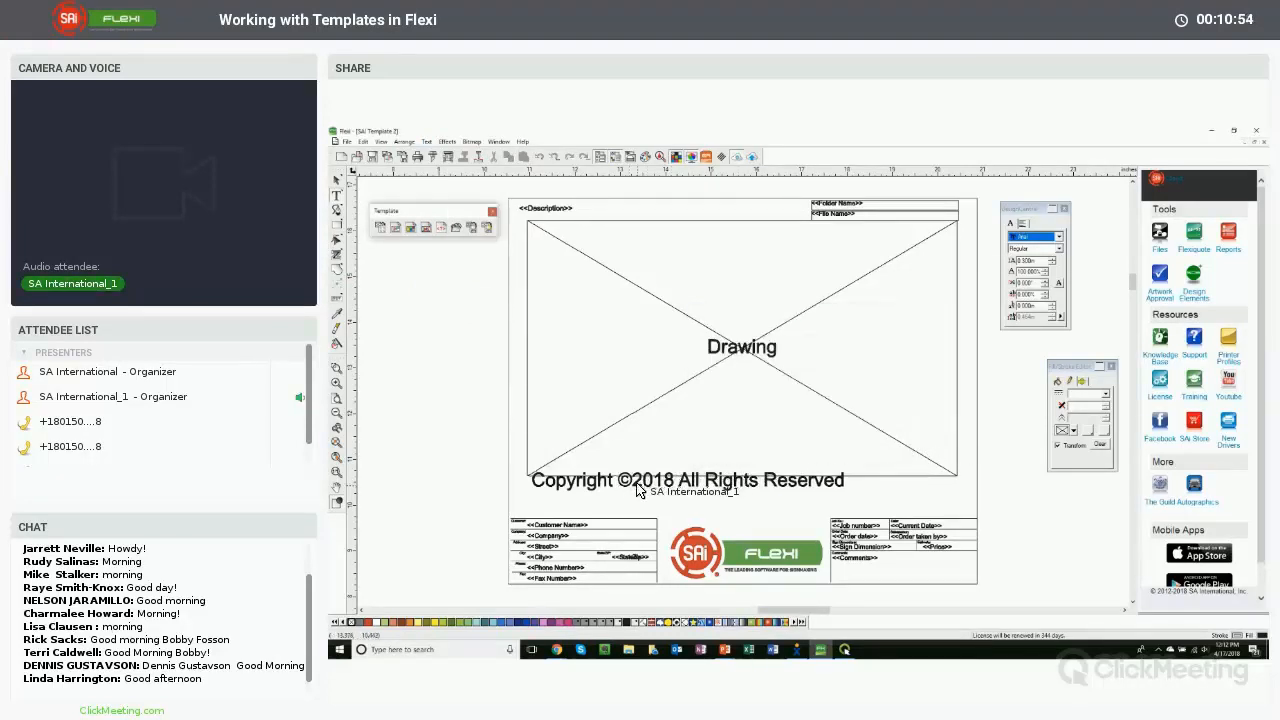
- Scale the copyright text down so it sits small in the drawing area's lower left corner
left_click(336, 180)
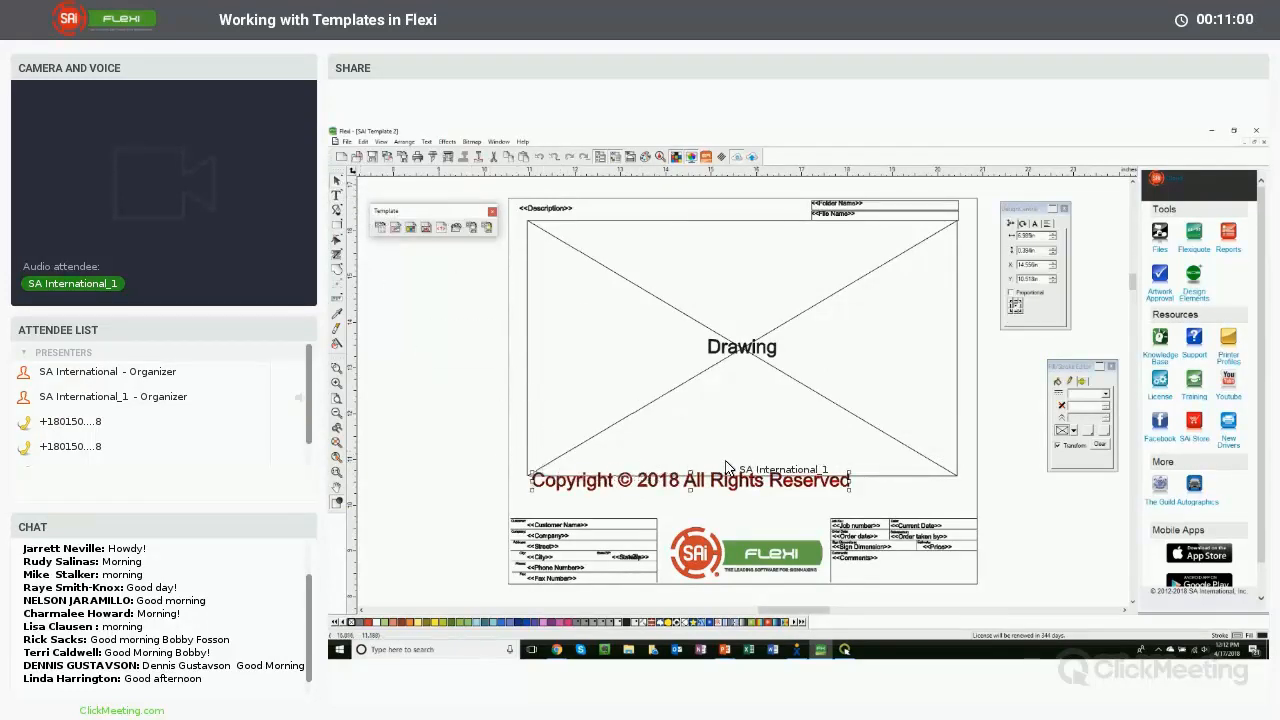
left_click_drag(843, 487, 655, 490)
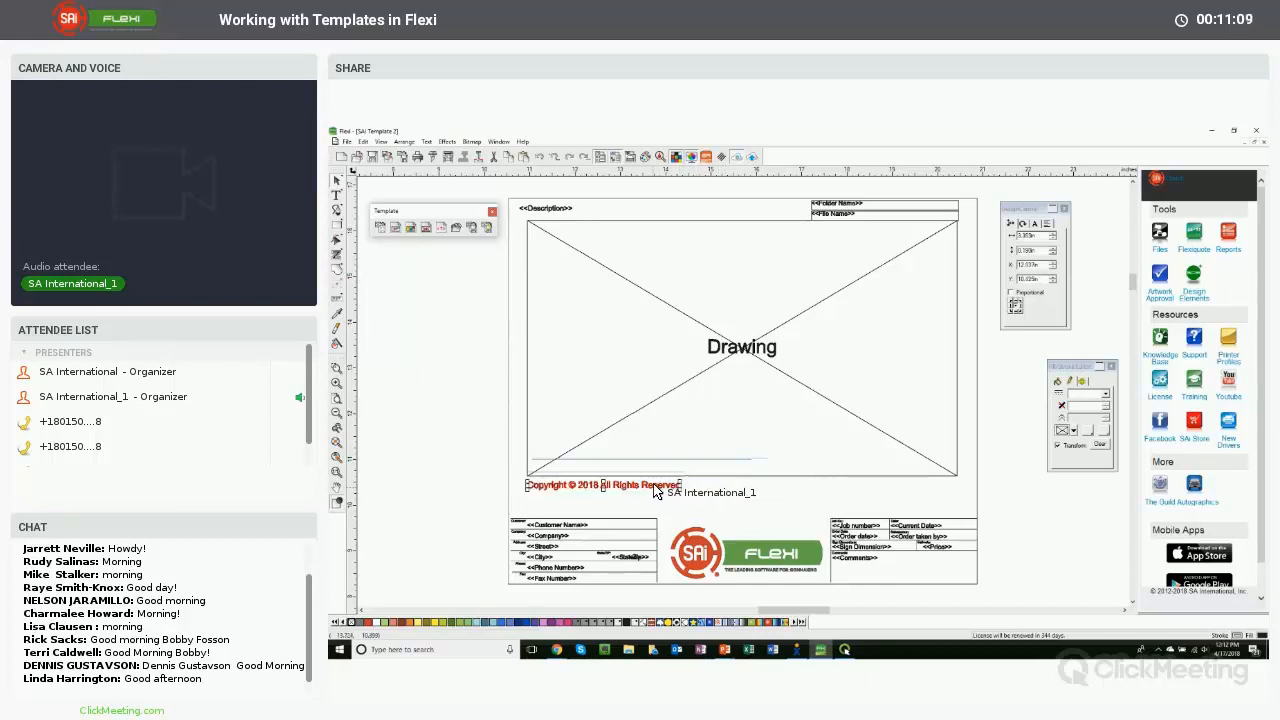
left_click(464, 400)
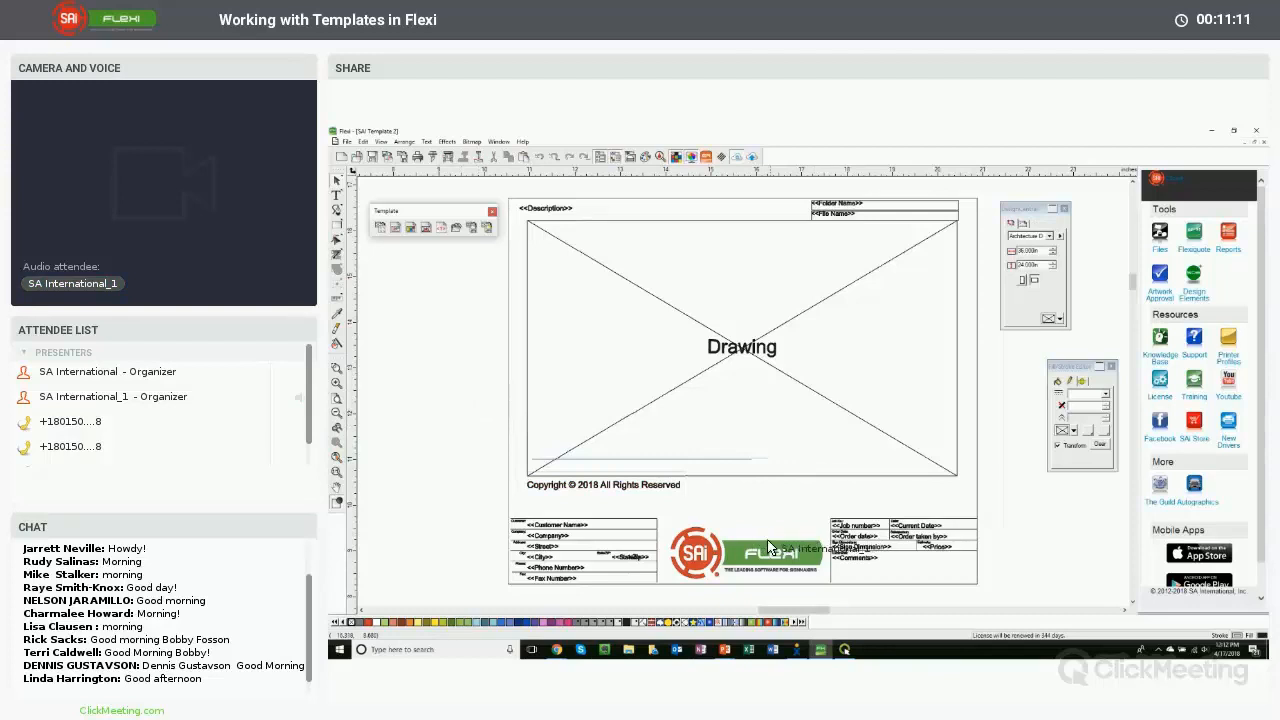
left_click(745, 548)
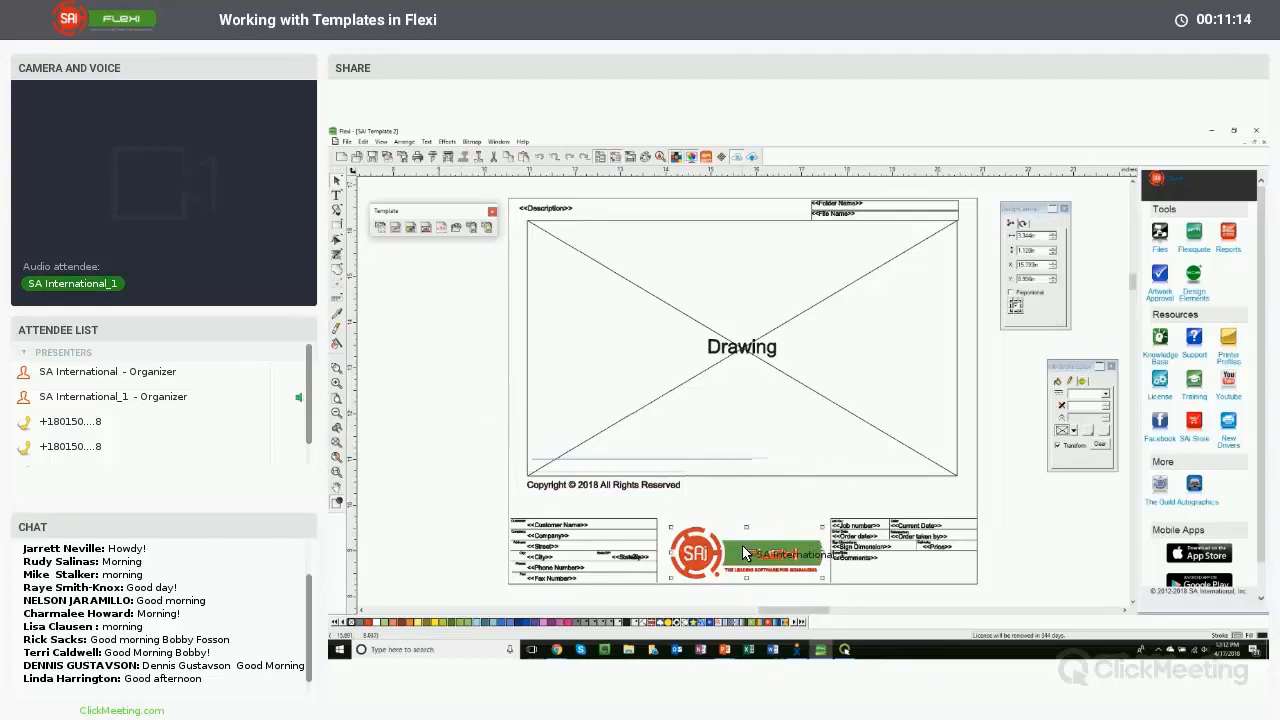
left_click_drag(743, 547, 740, 543)
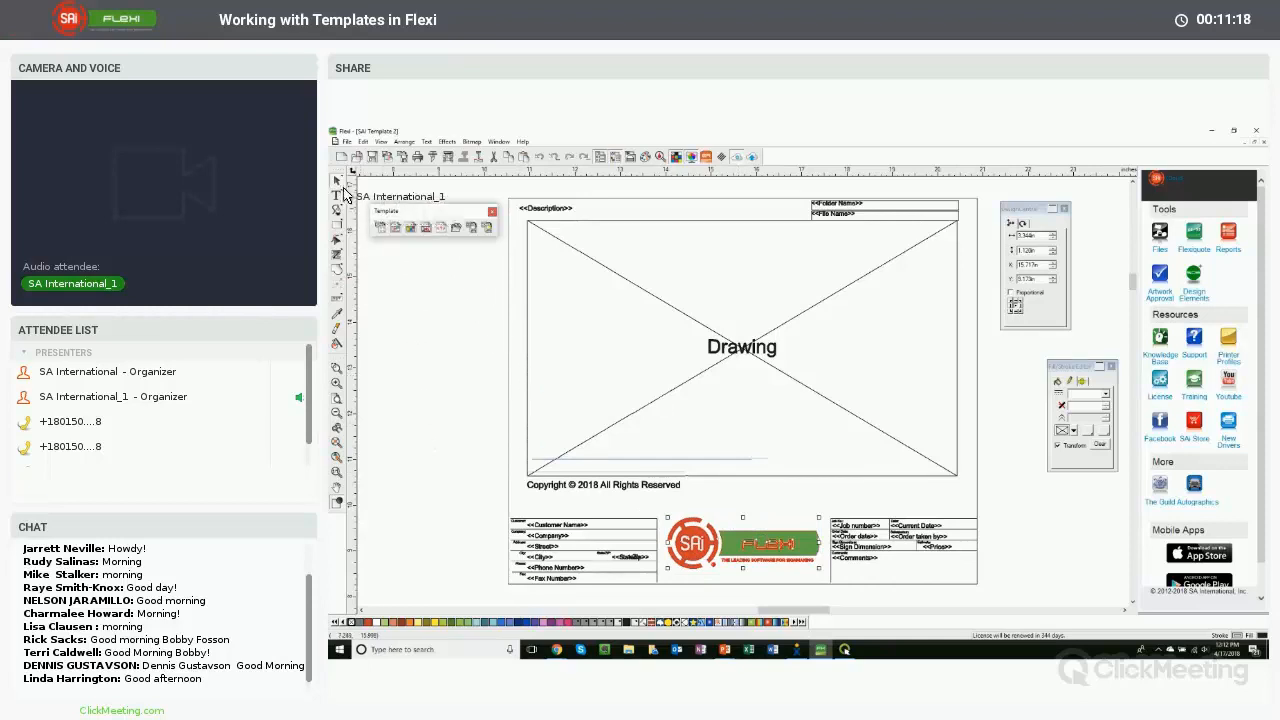
left_click(339, 195)
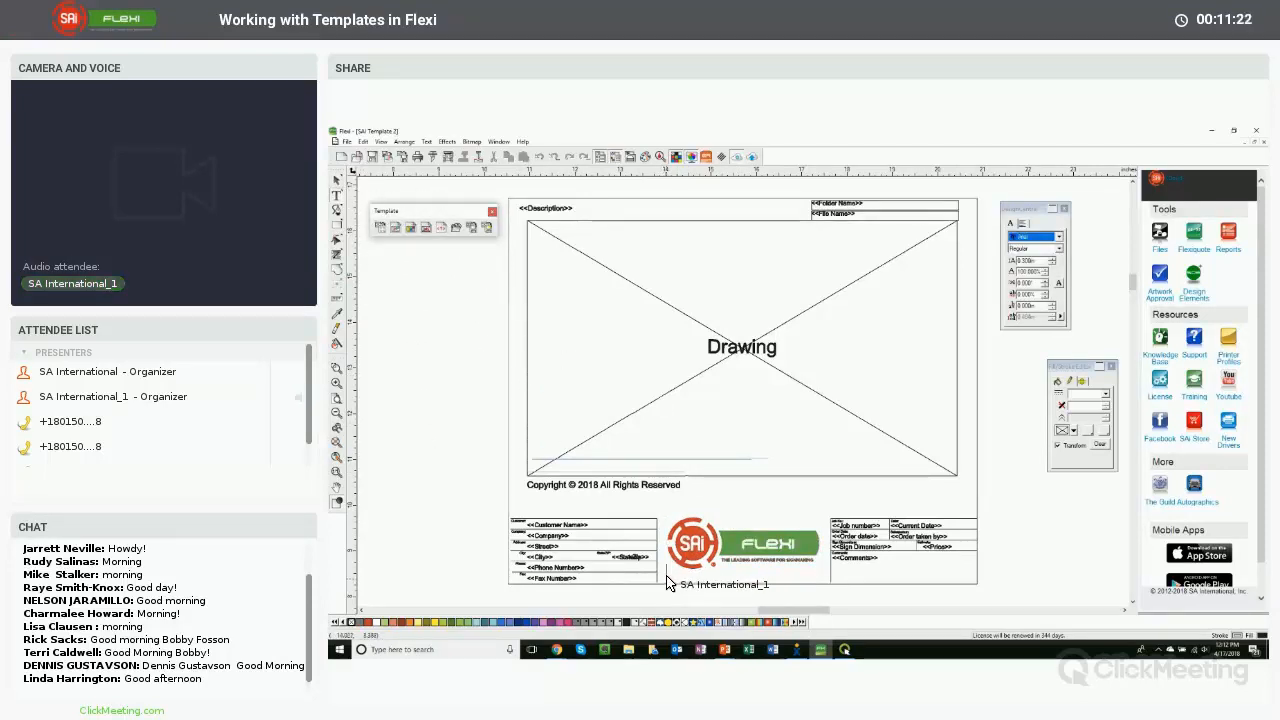
type("http://www")
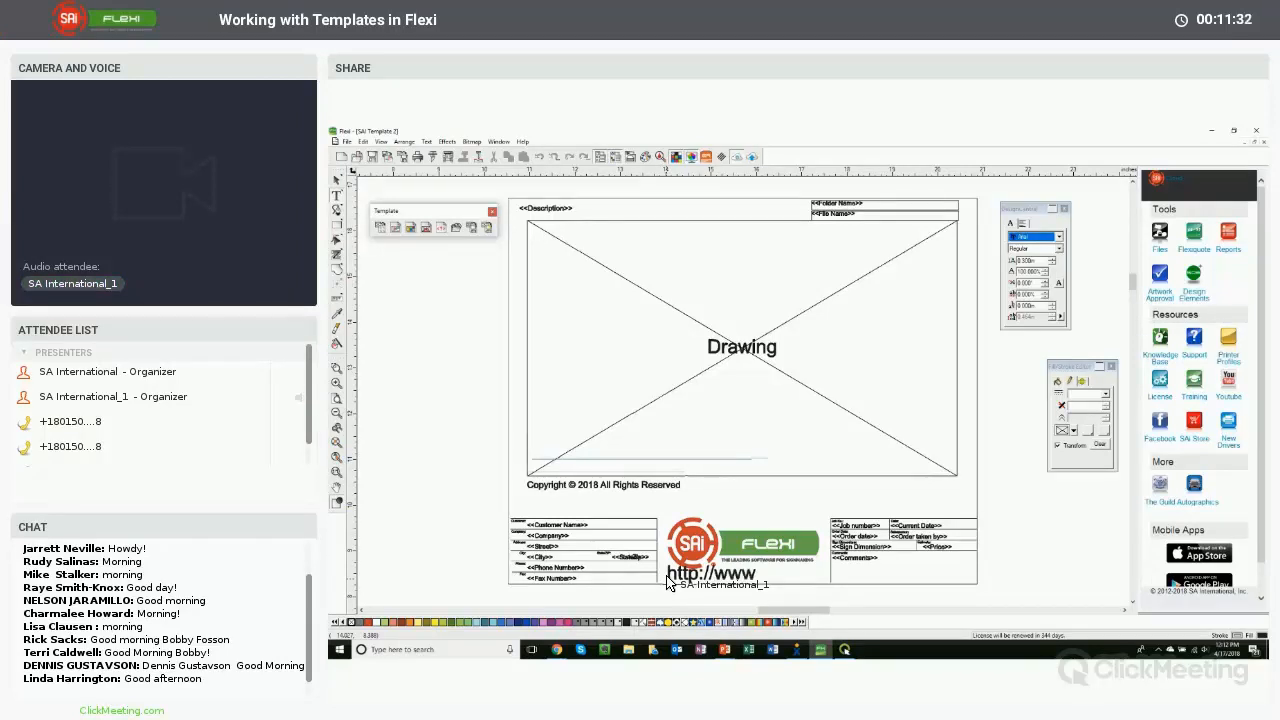
type(".thinksai.com")
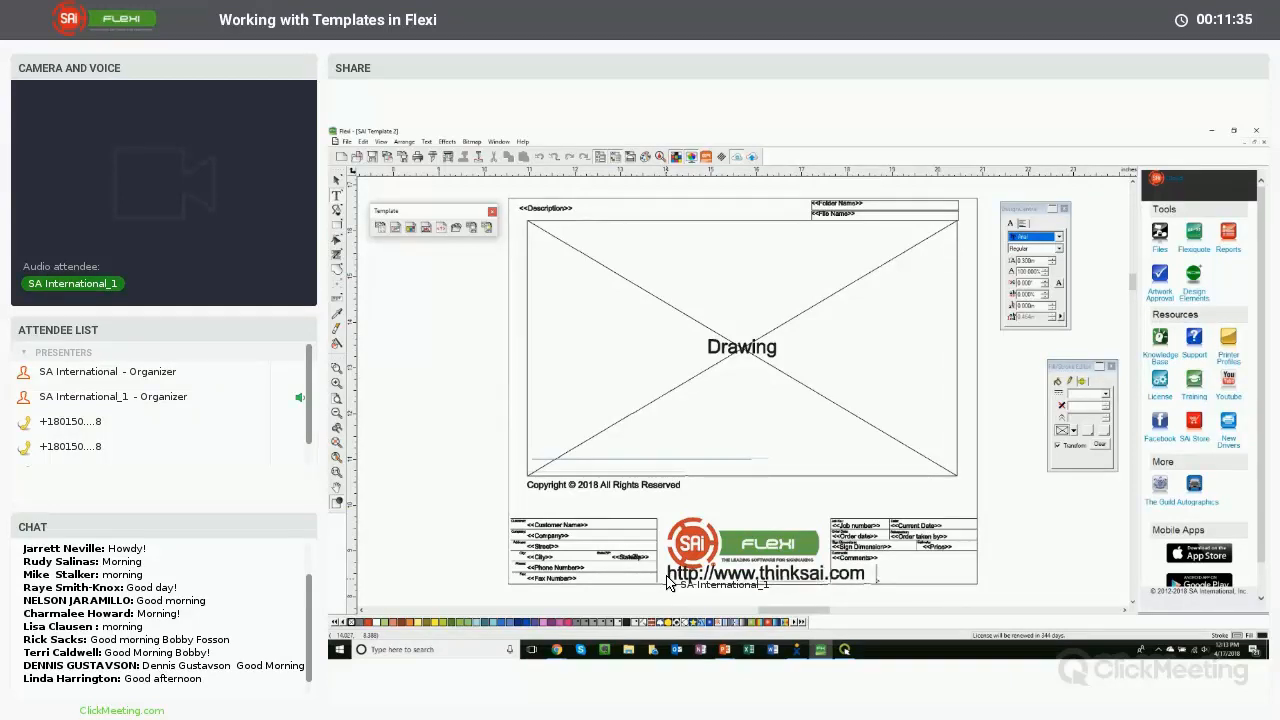
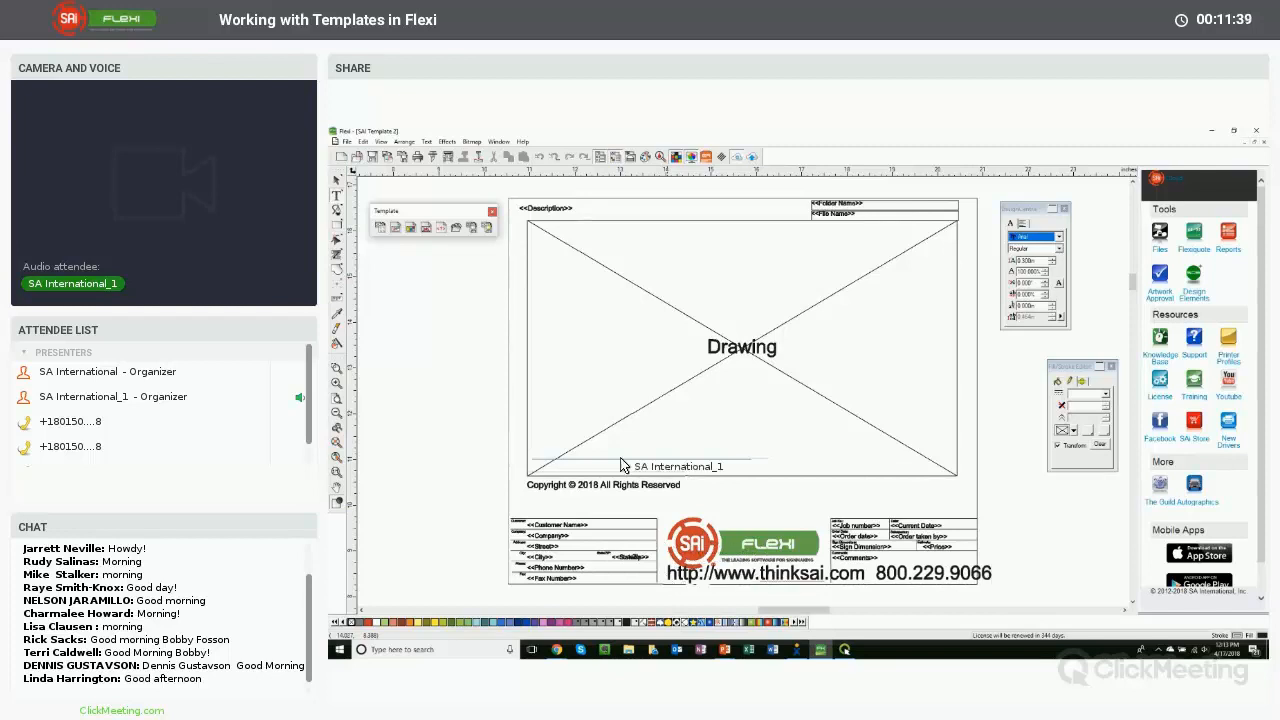
- Scale the website and phone text down to fit under the Flexi logo
scroll(471, 314, "up", 3)
scroll(445, 268, "down", 5)
left_click(337, 180)
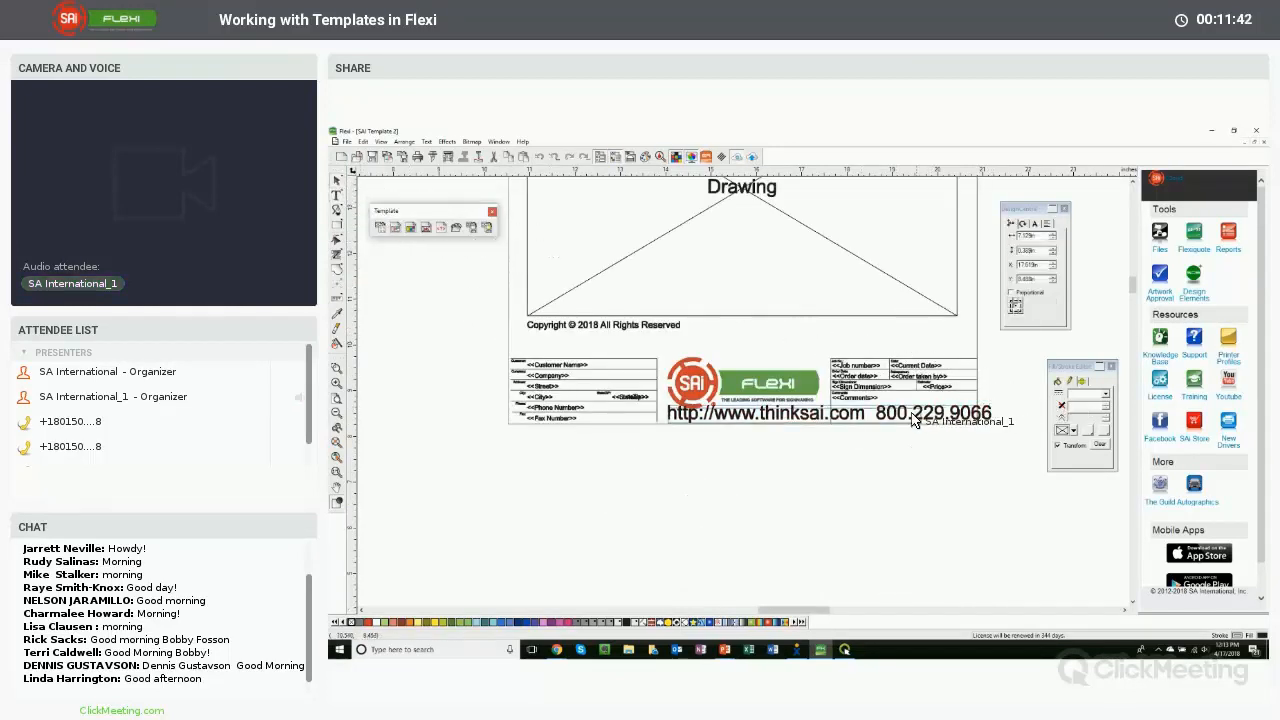
left_click_drag(822, 425, 796, 410)
left_click(772, 480)
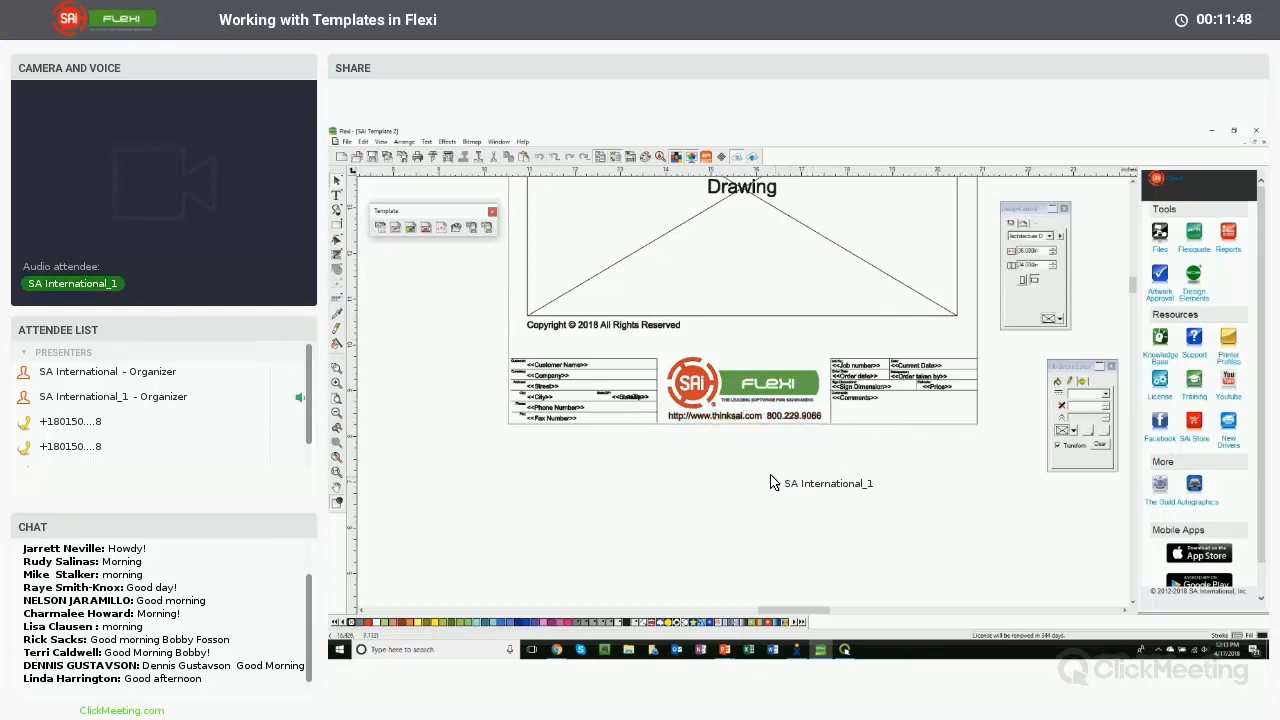
scroll(772, 480, "up", 2)
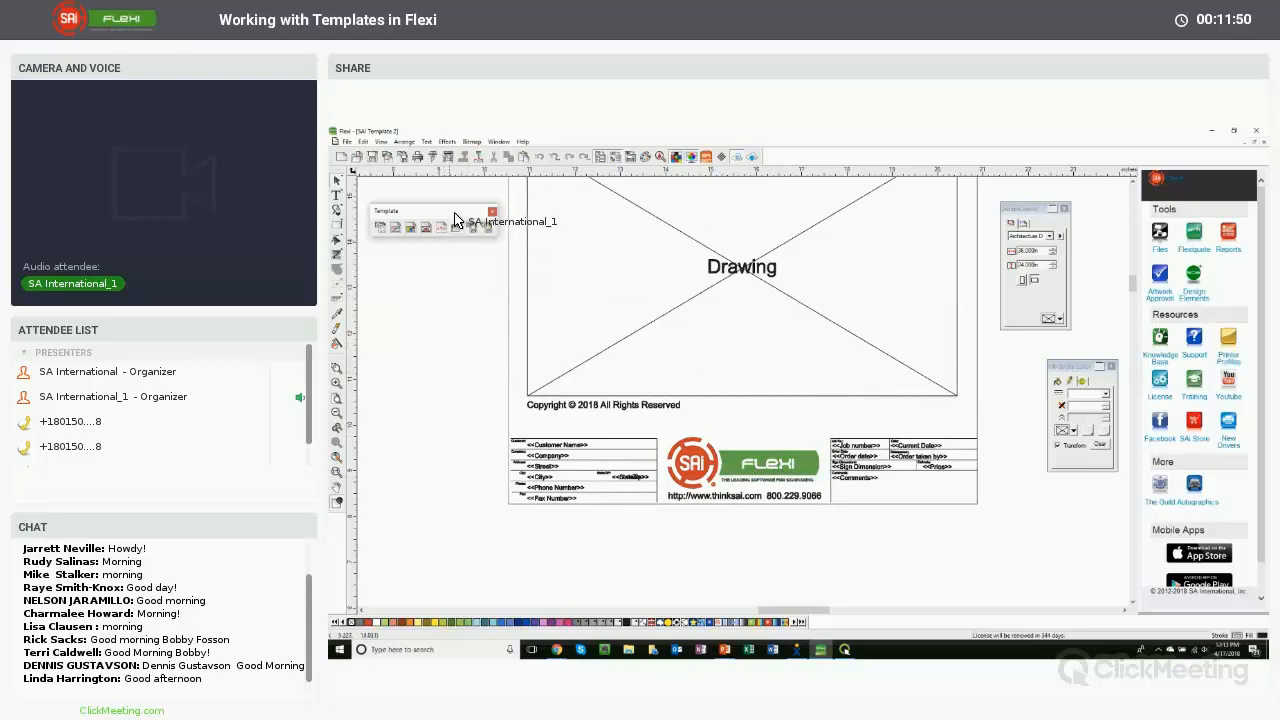
scroll(449, 328, "up", 2)
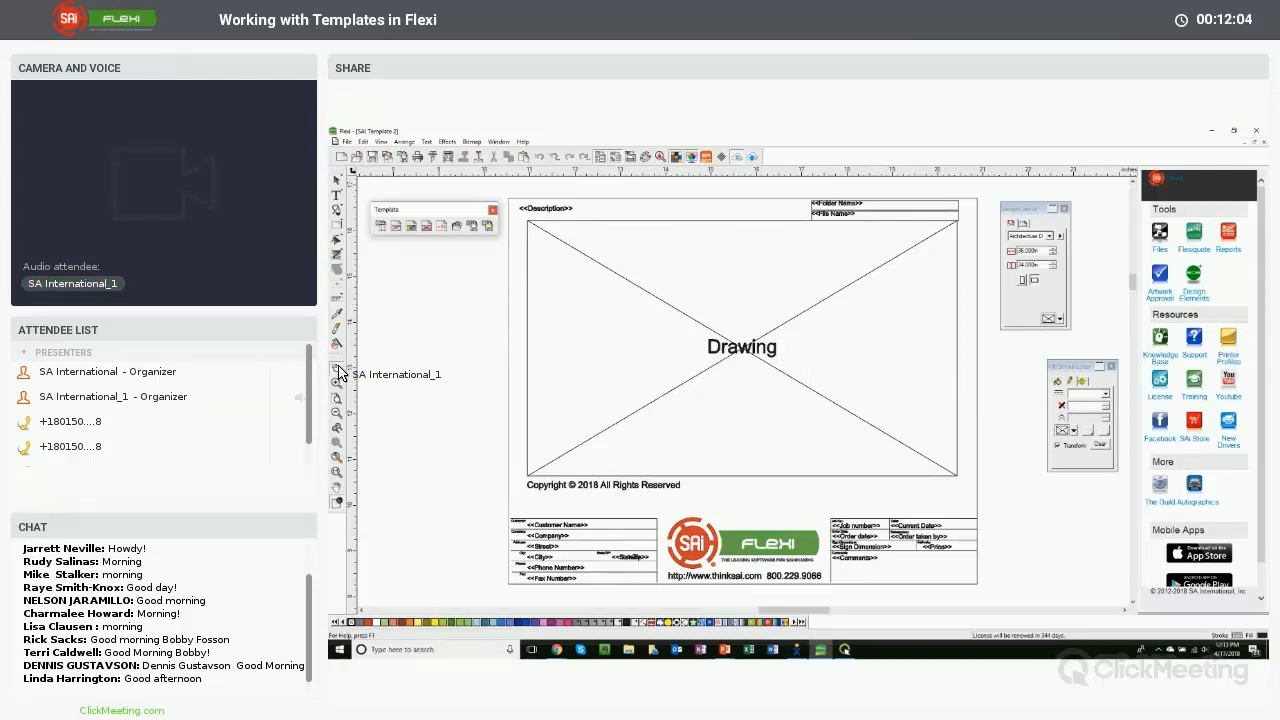
- Zoom into the job info block and delete the Sign Dimensions and Comments labels and their fields
left_click_drag(824, 516, 958, 581)
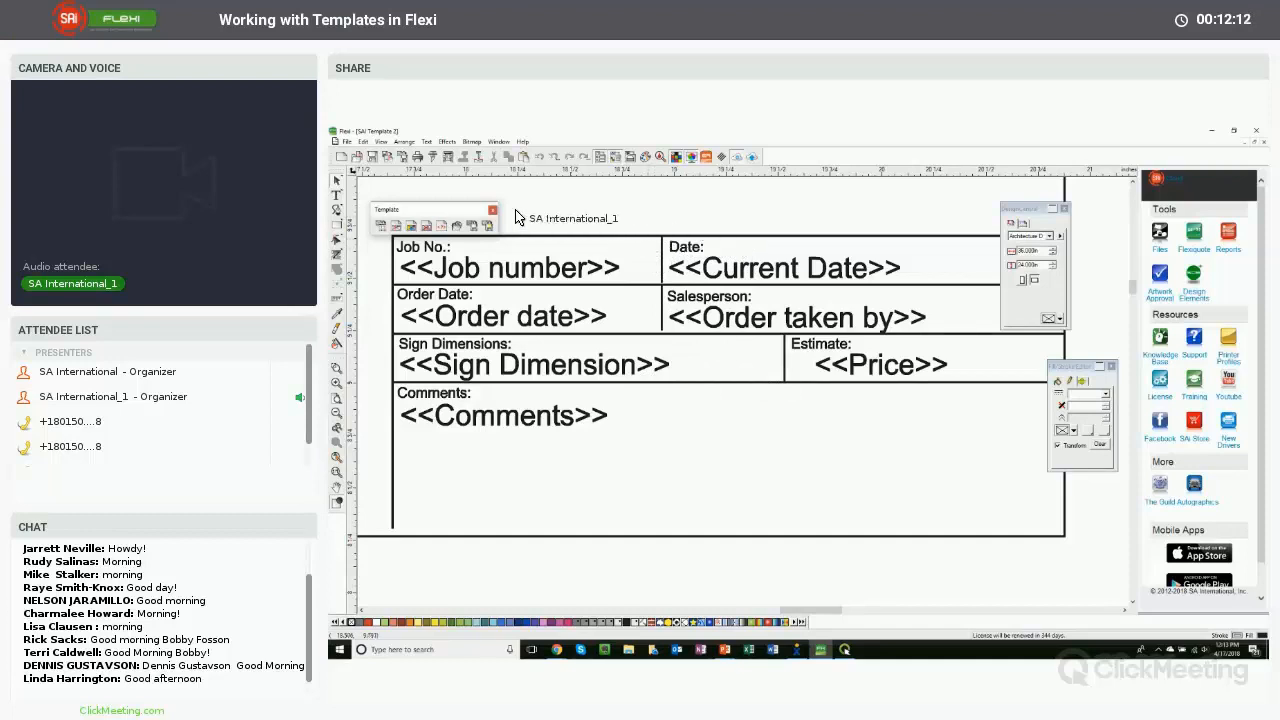
left_click_drag(485, 210, 496, 202)
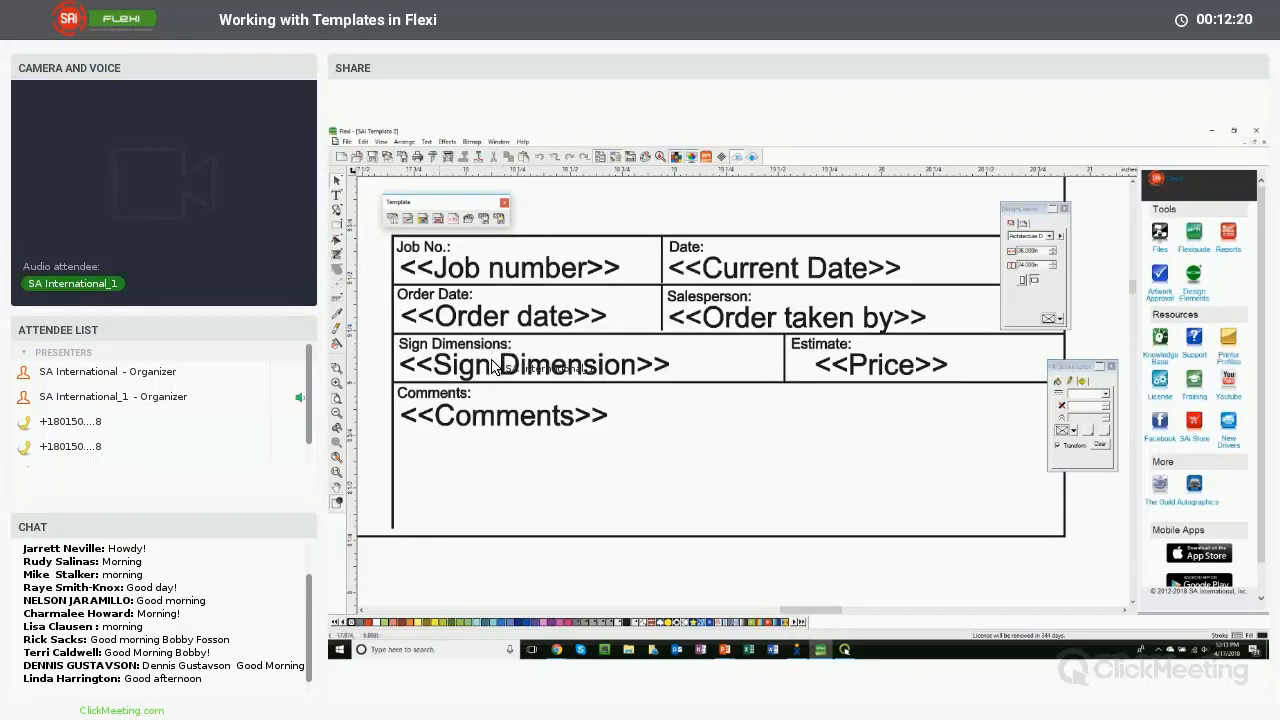
left_click(447, 349)
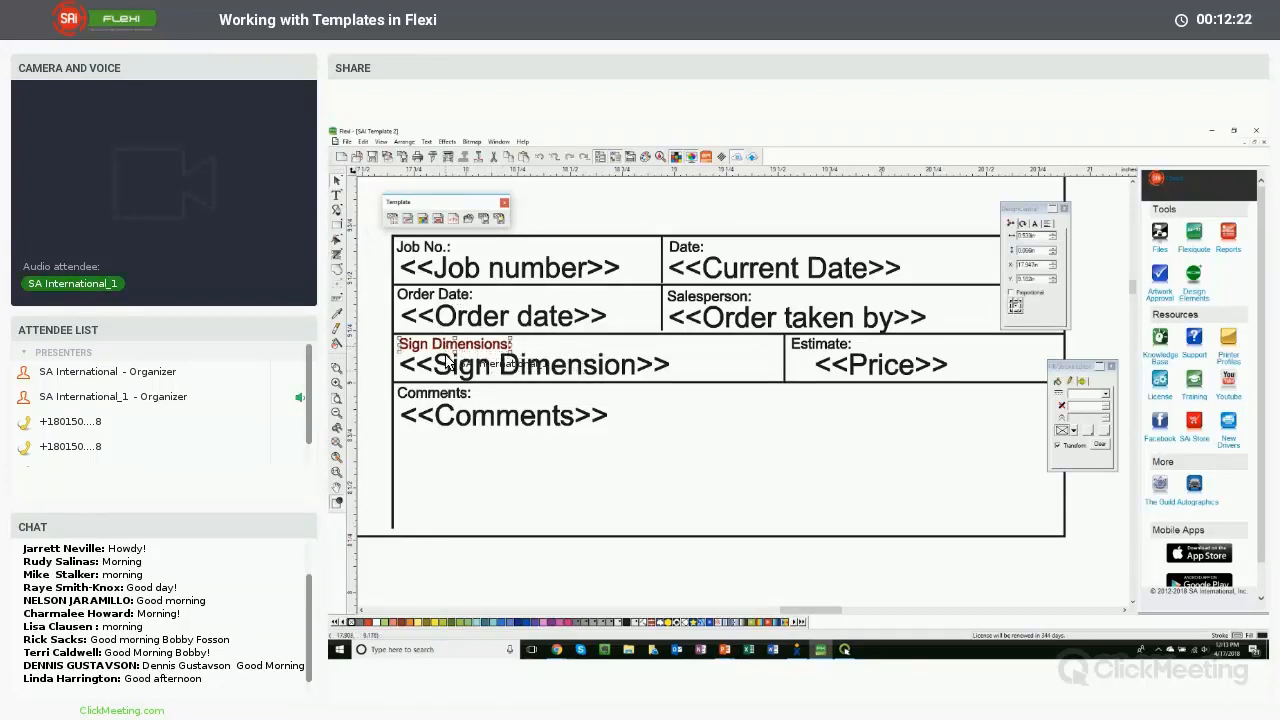
key("Delete")
left_click(447, 368)
key("Delete")
left_click(445, 394)
key("Delete")
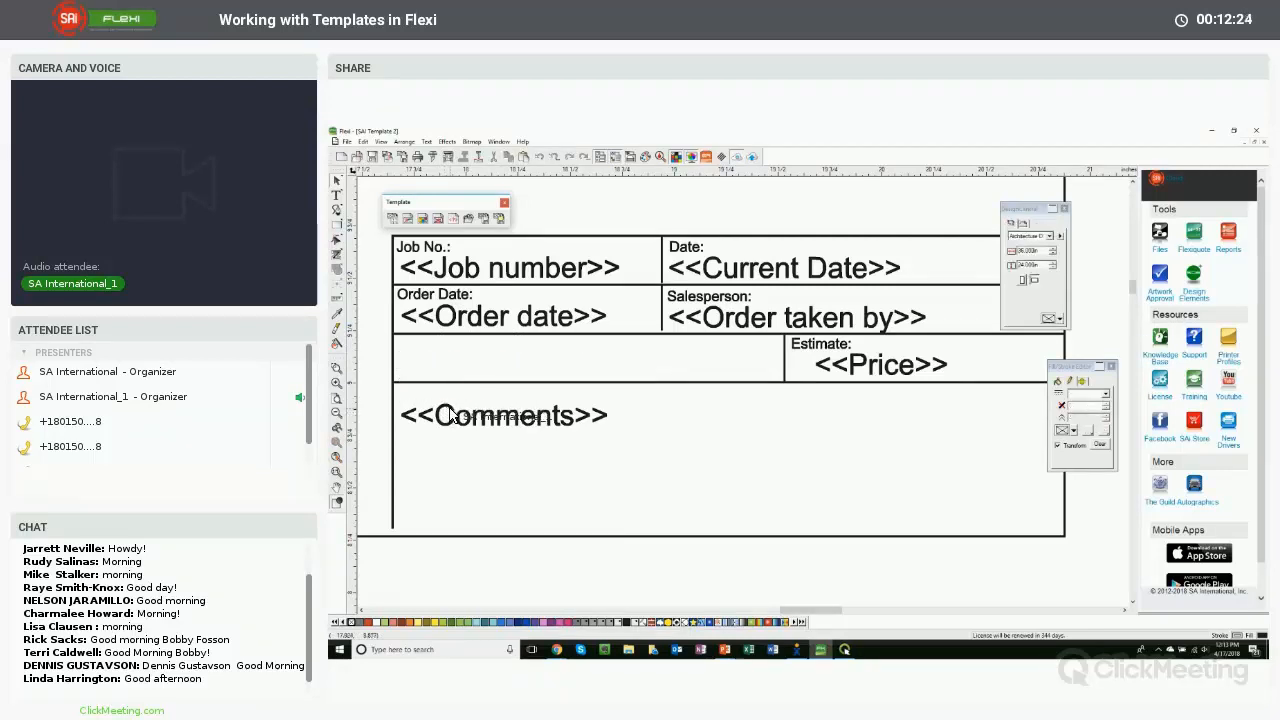
left_click(450, 413)
key("Delete")
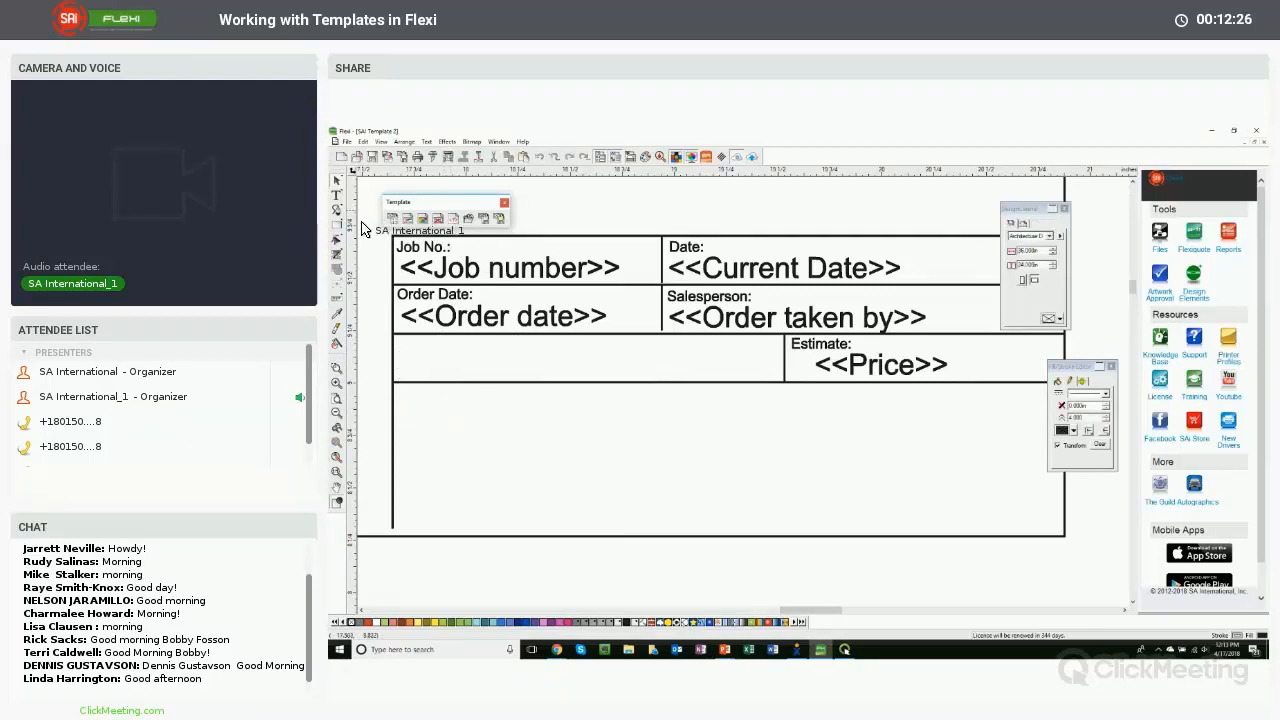
- Copy the Order Date label into the empty lower box of the job info block and retype it as "Approval Signature / Revisions:"
left_click(421, 300)
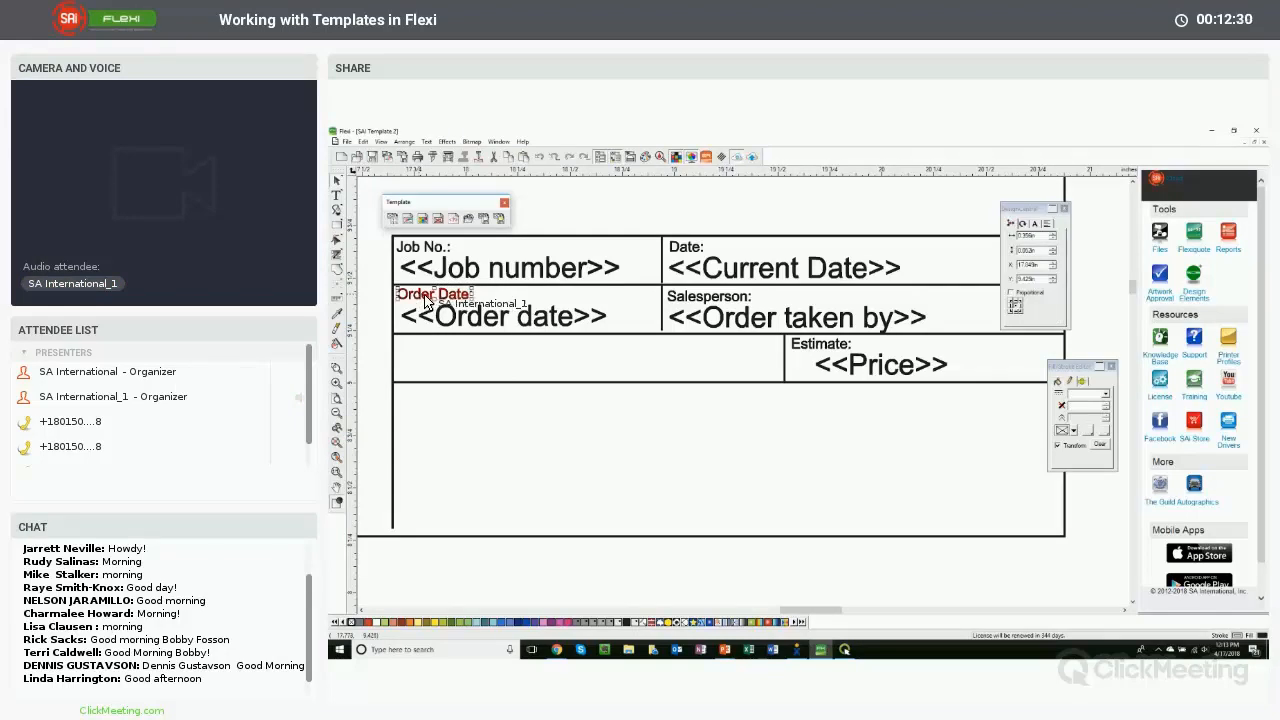
left_click_drag(421, 300, 473, 404)
left_click(337, 195)
type("Sign")
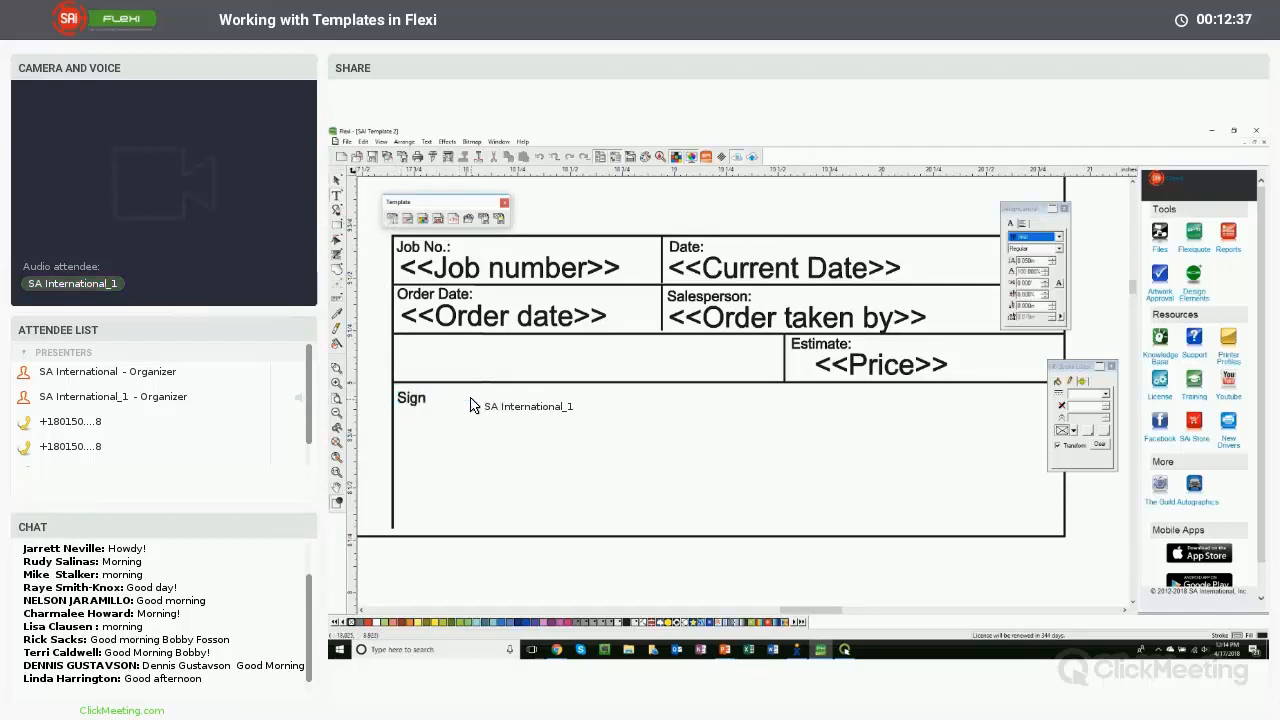
type("Approval")
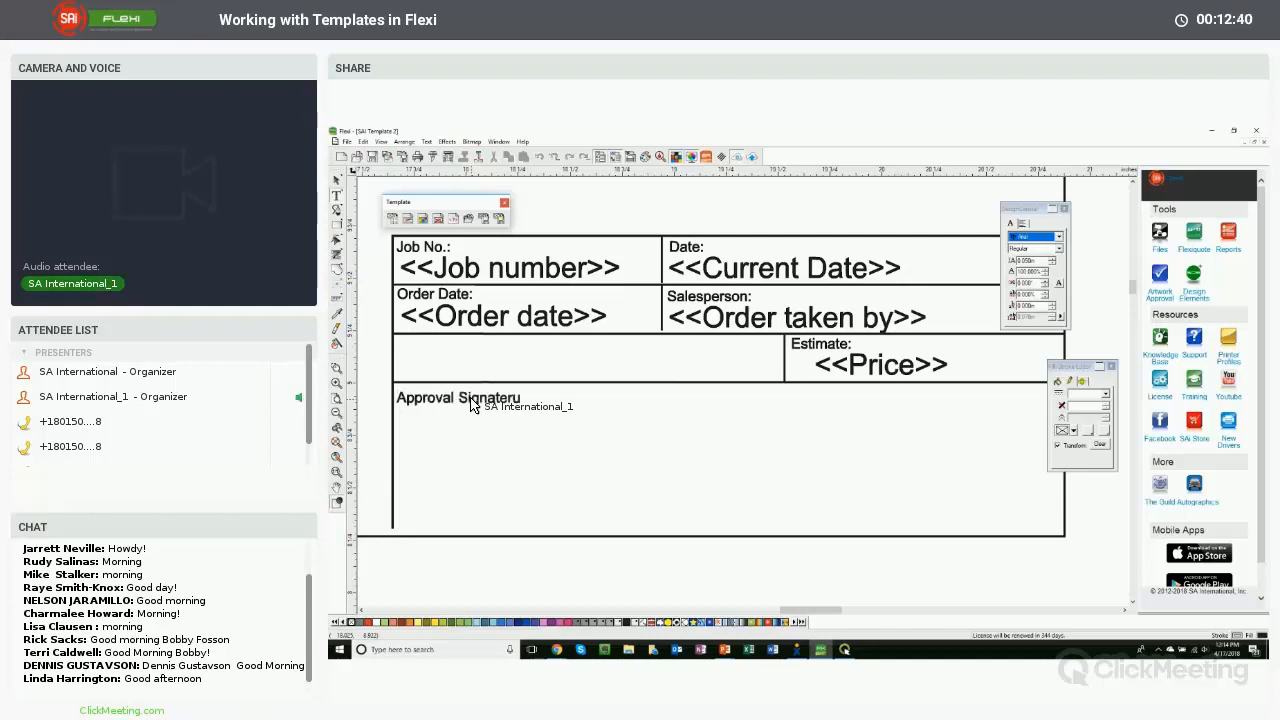
type(" Signature / Revi")
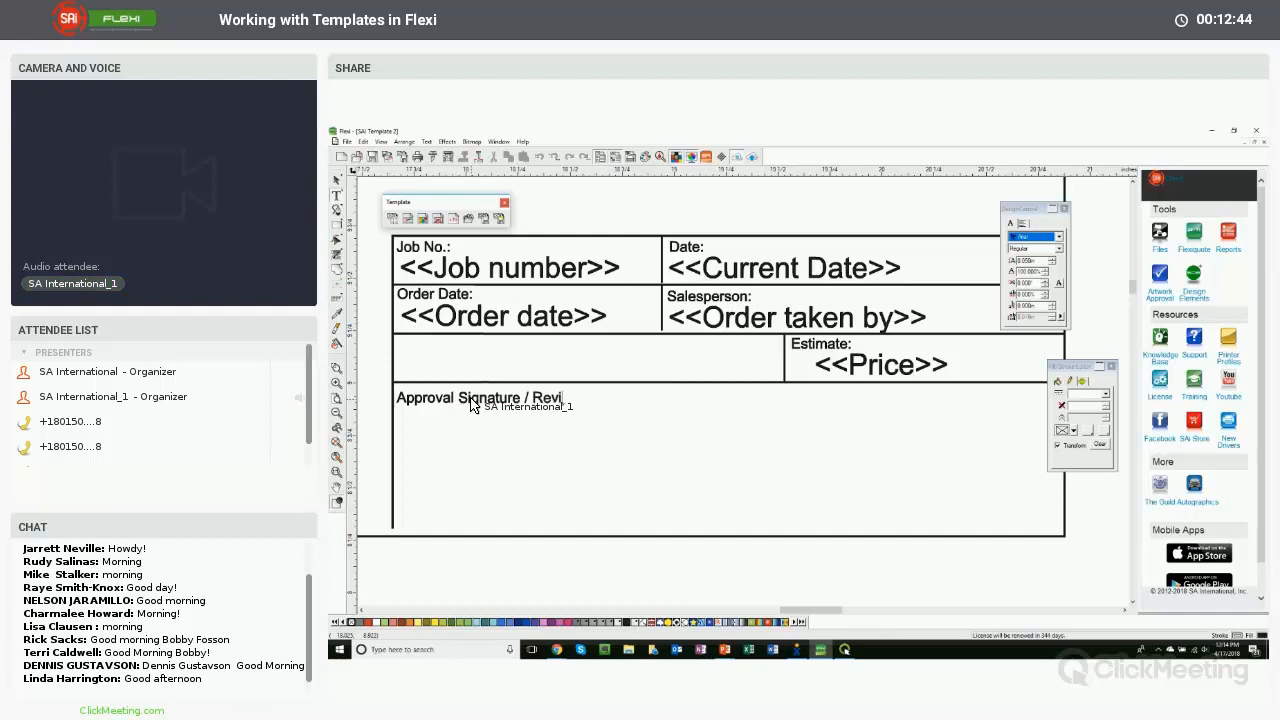
type("sions:")
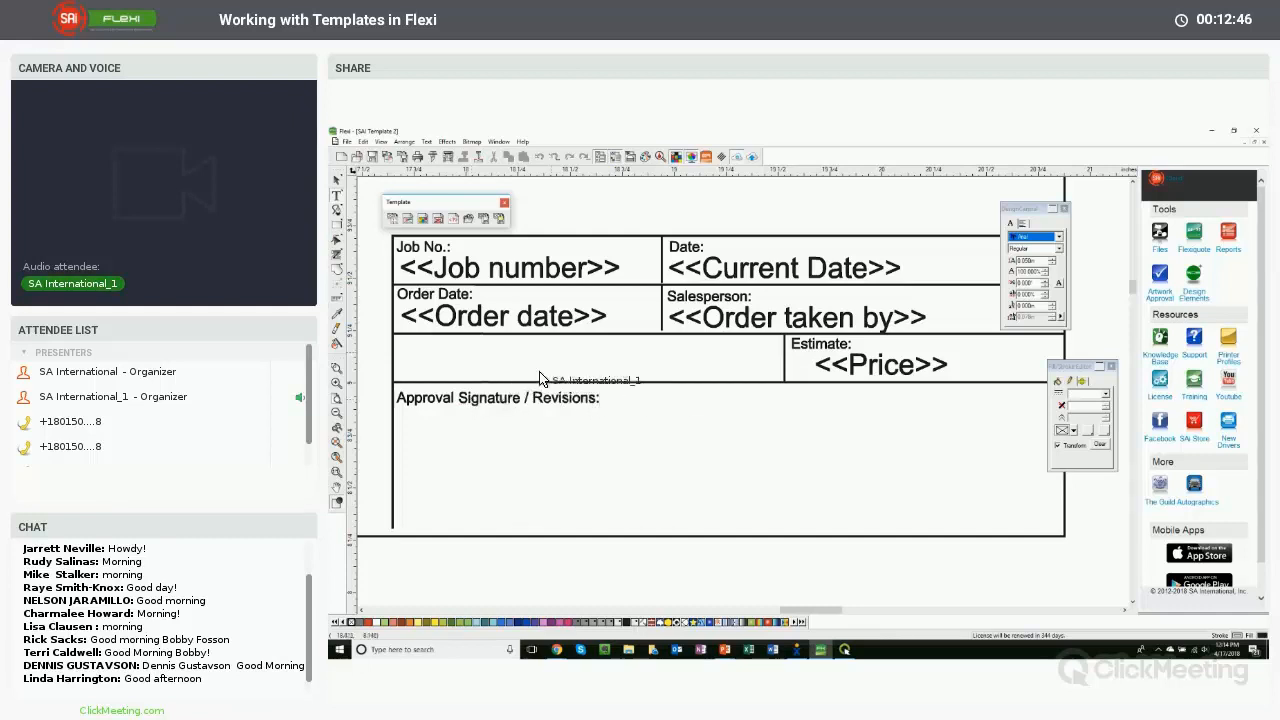
key("Escape")
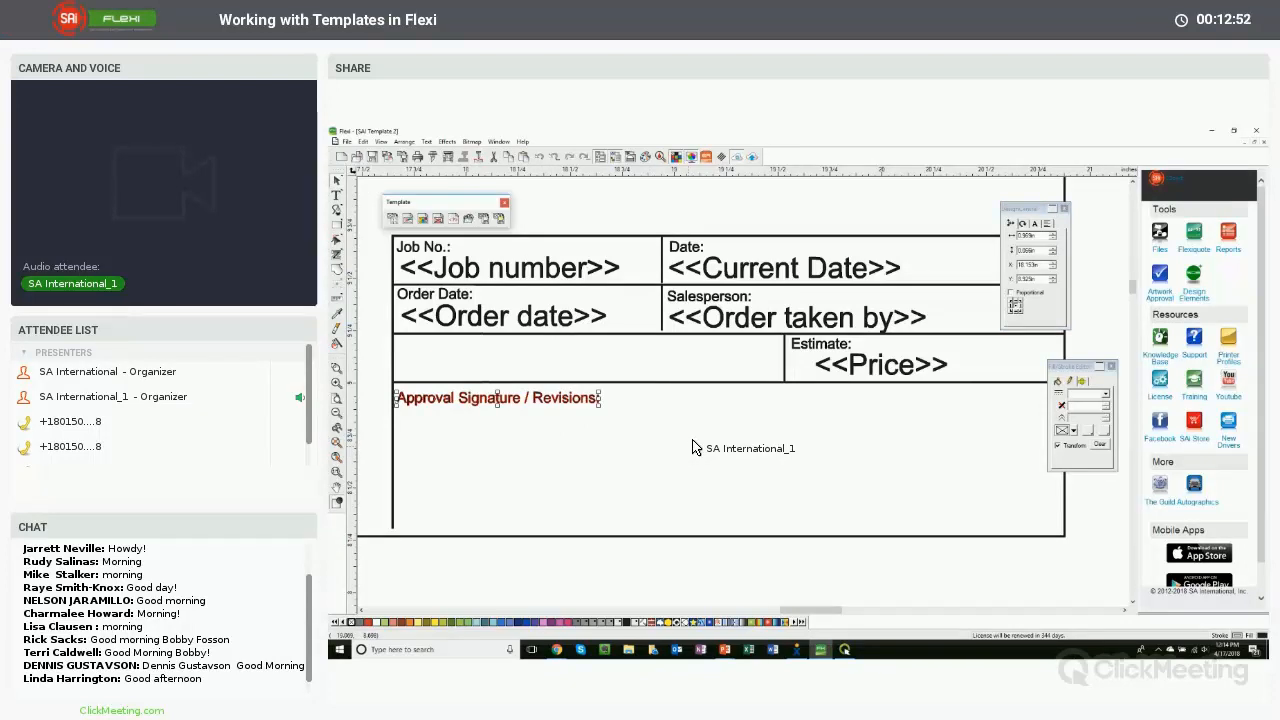
- Save the finished layout as a template
left_click(338, 458)
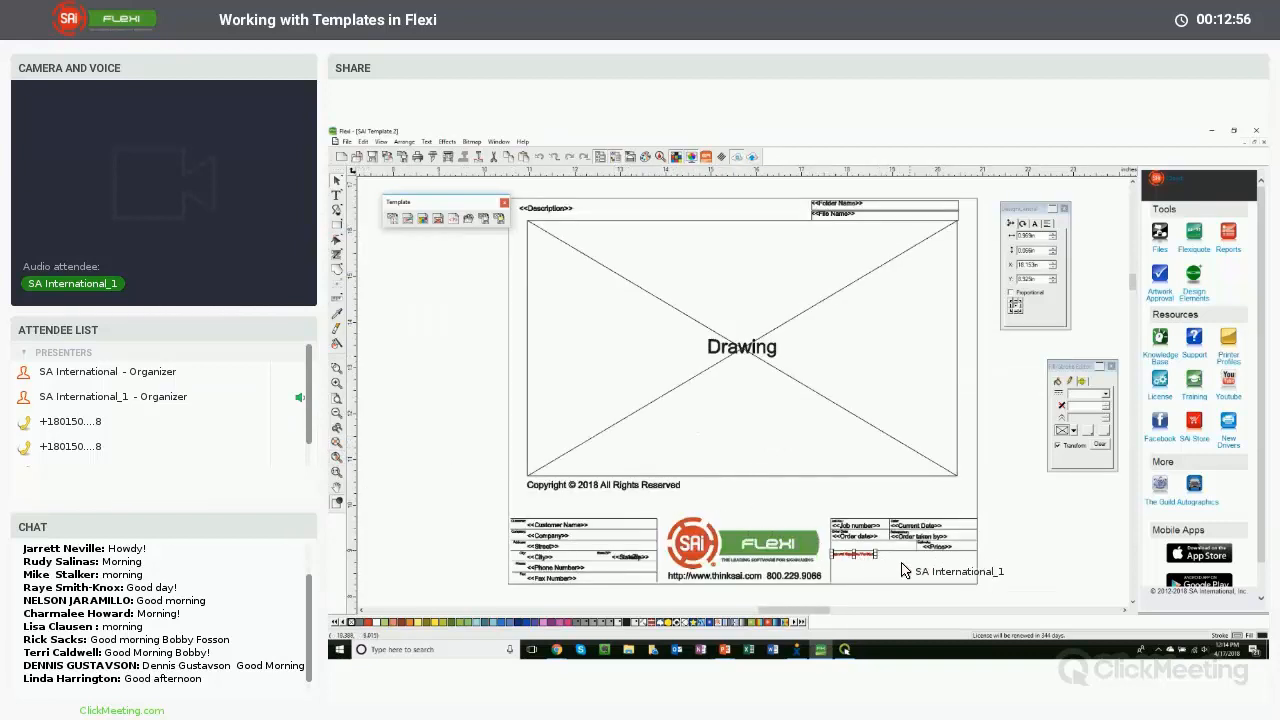
left_click(981, 570)
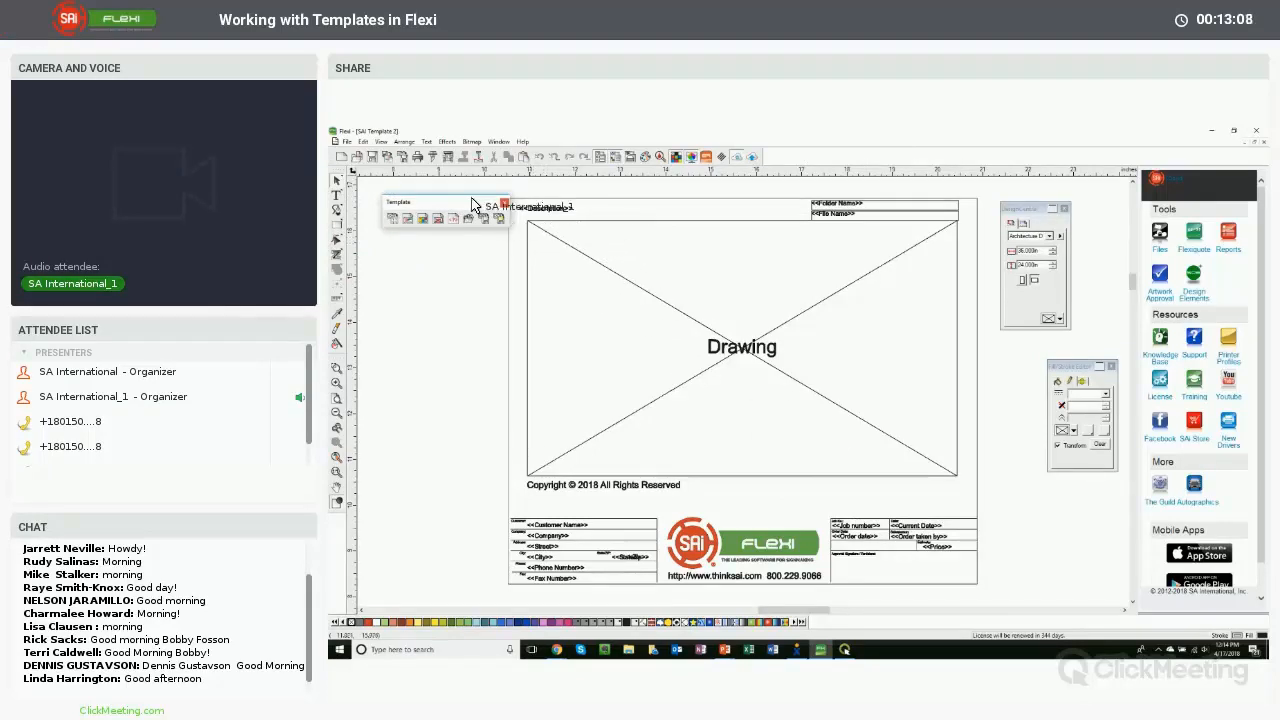
left_click(350, 143)
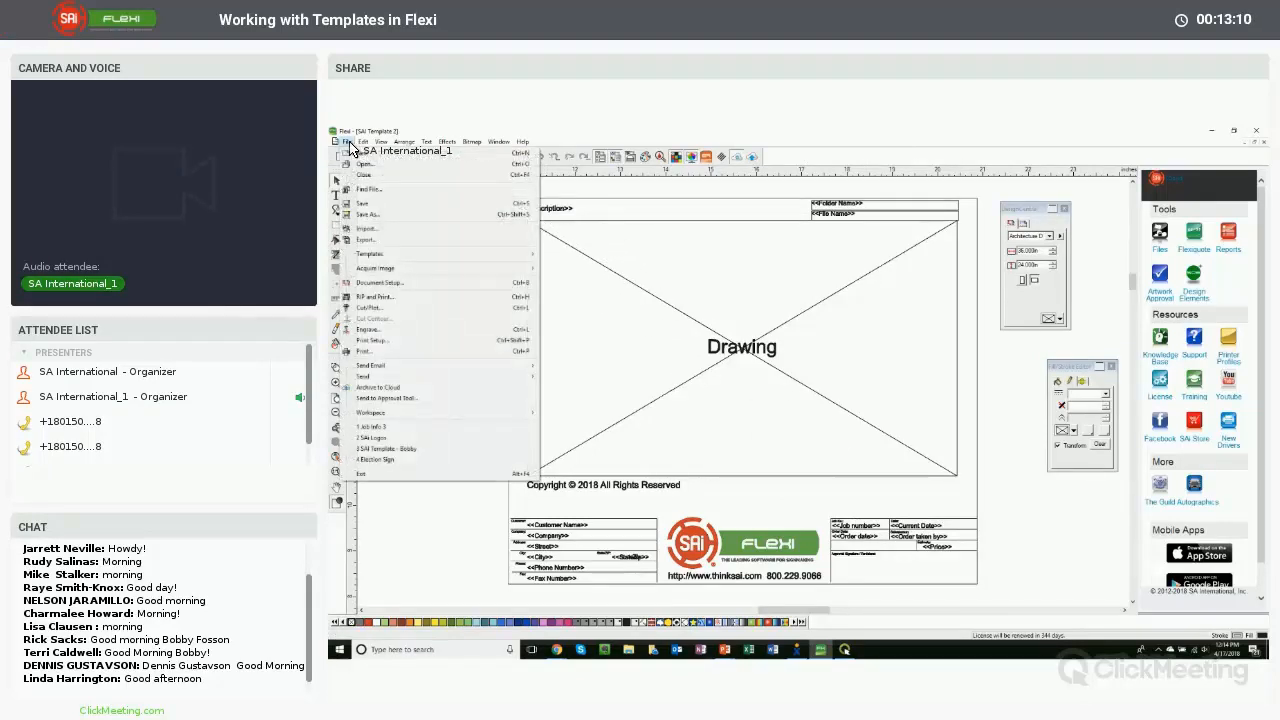
mouse_move(370, 254)
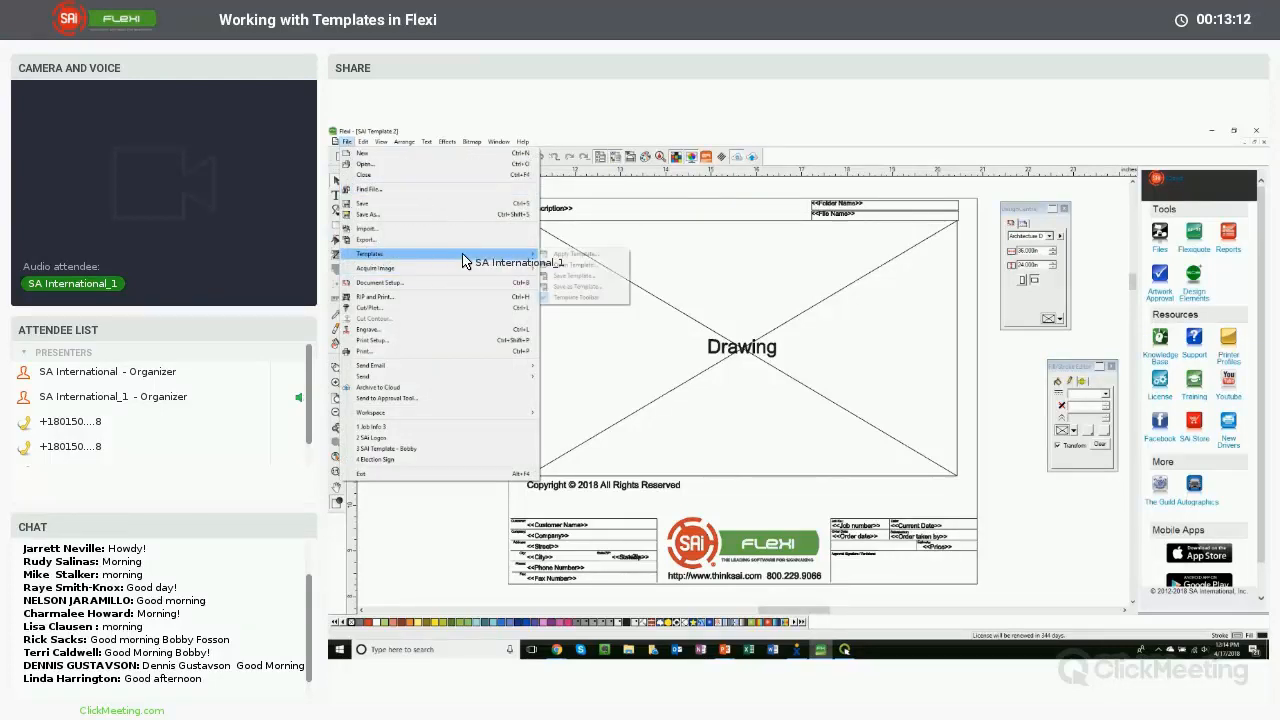
left_click(587, 280)
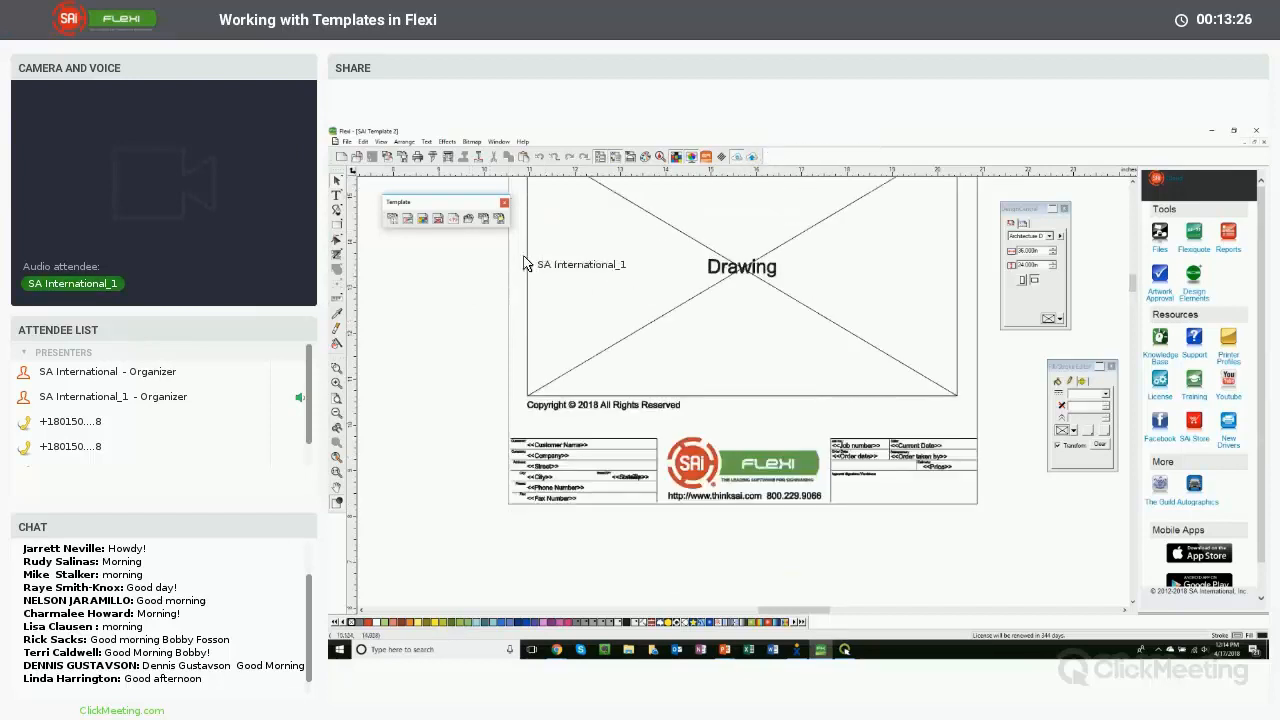
- Open the Election Sign file from the Flexi Templates folder
left_click(352, 144)
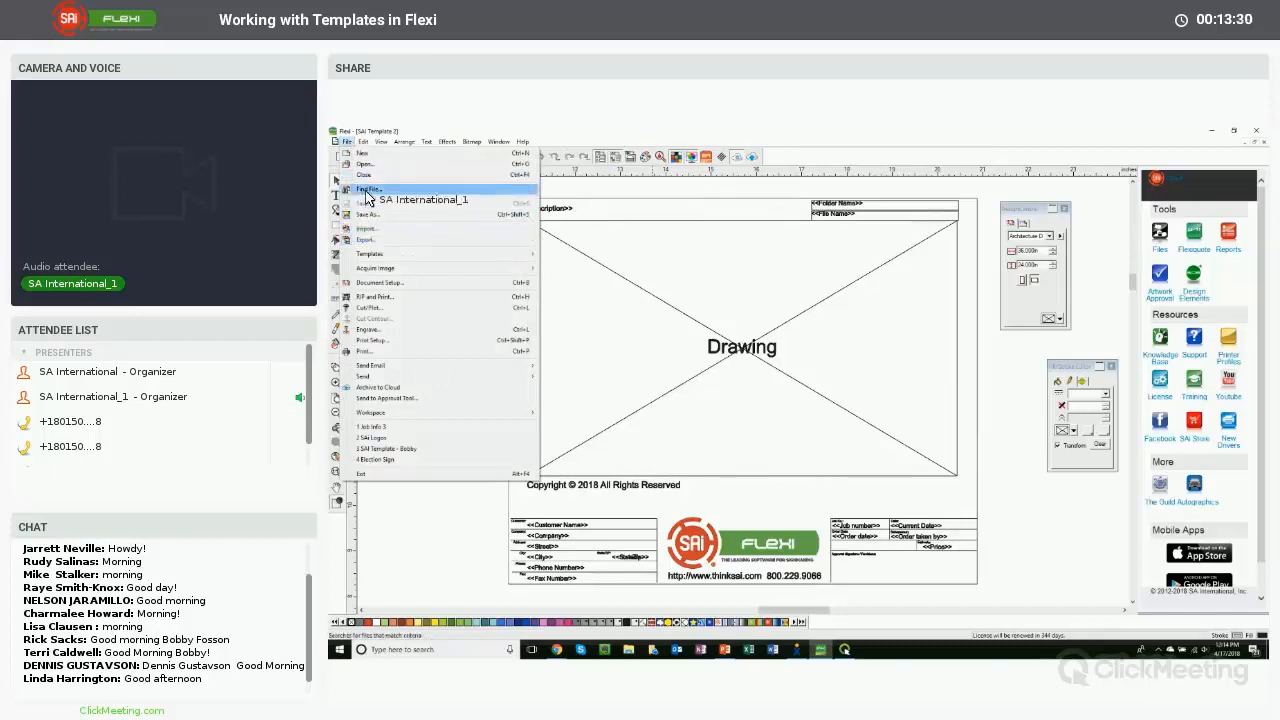
left_click(365, 164)
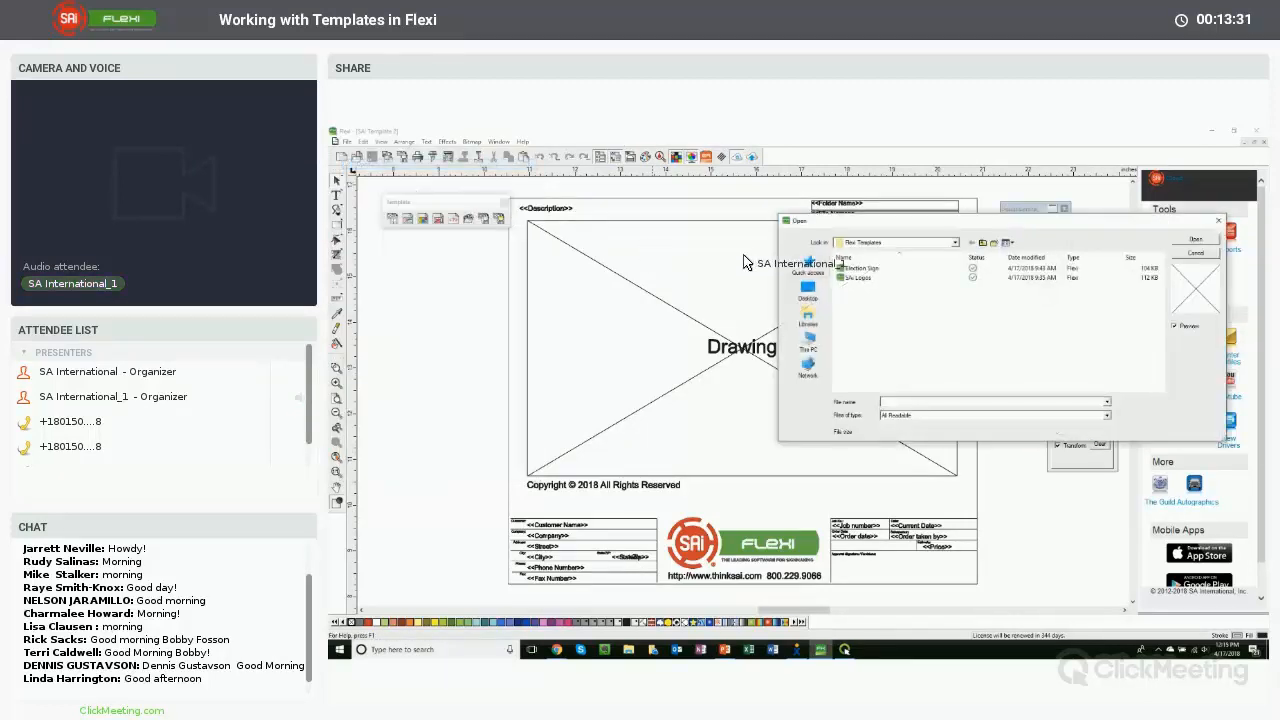
left_click(860, 269)
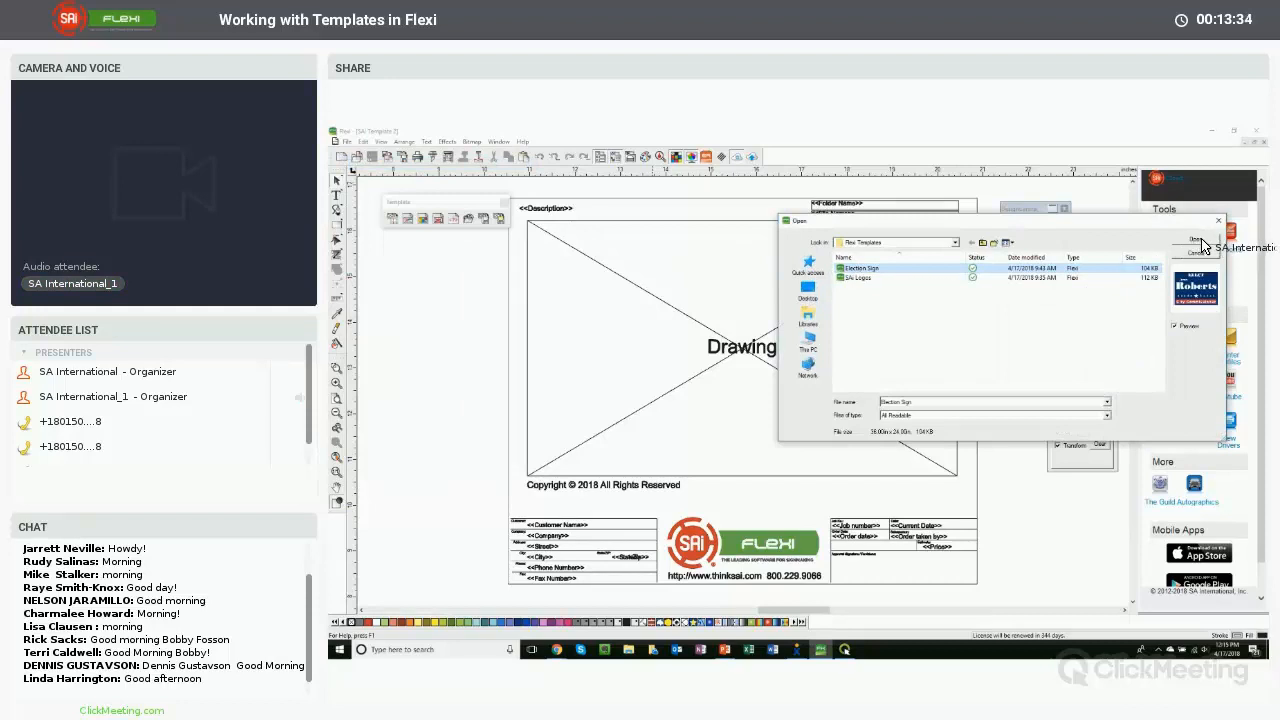
left_click(1203, 246)
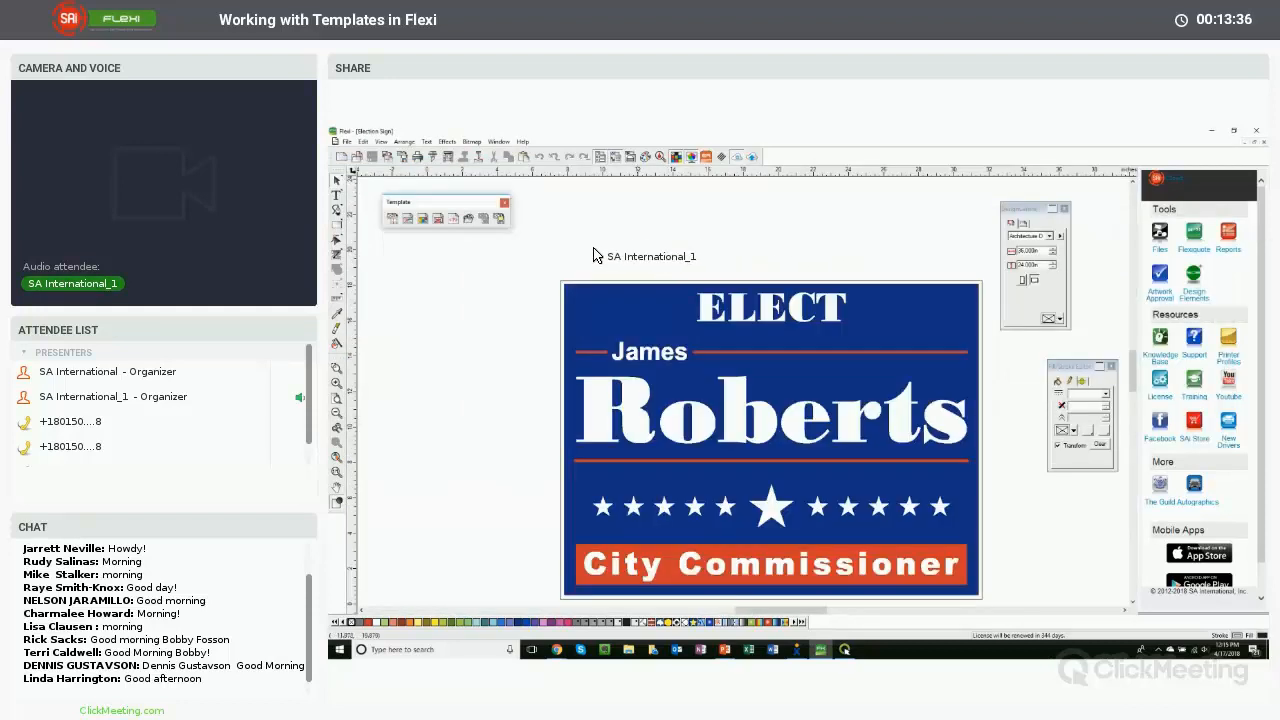
- Close the SAI Template 2 document window so only the Election Sign remains open
left_click(339, 445)
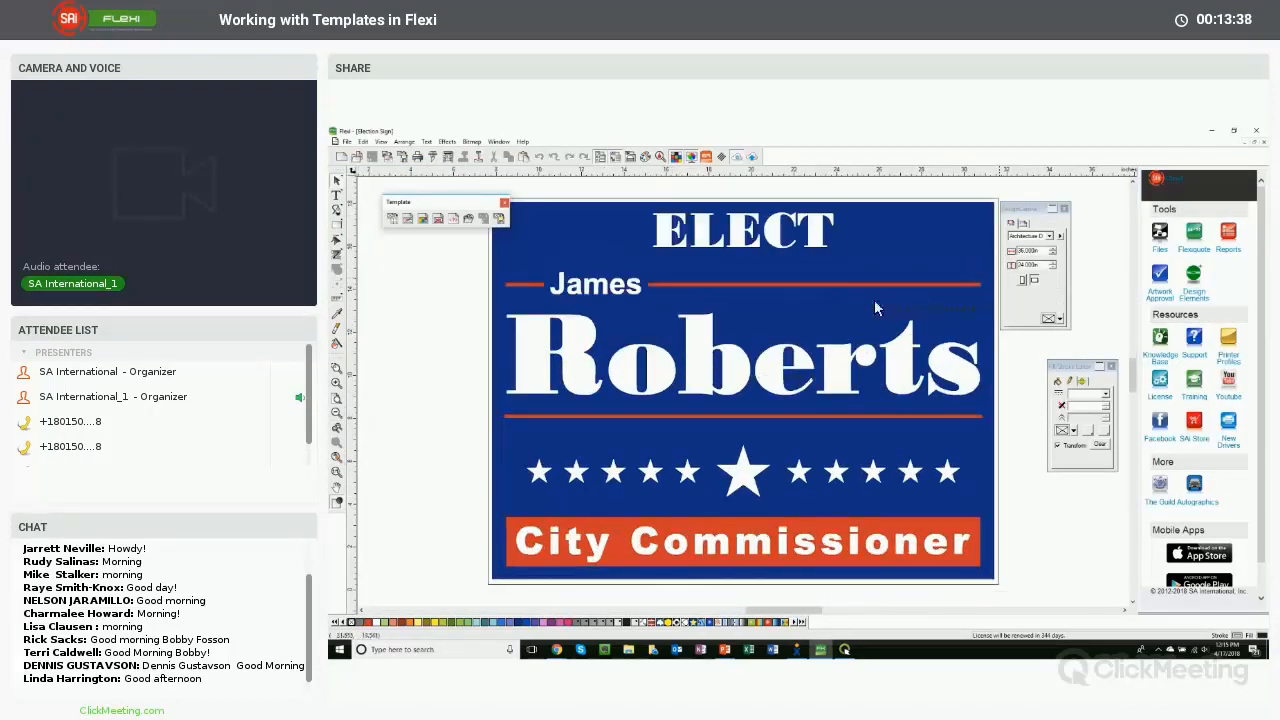
left_click(798, 208)
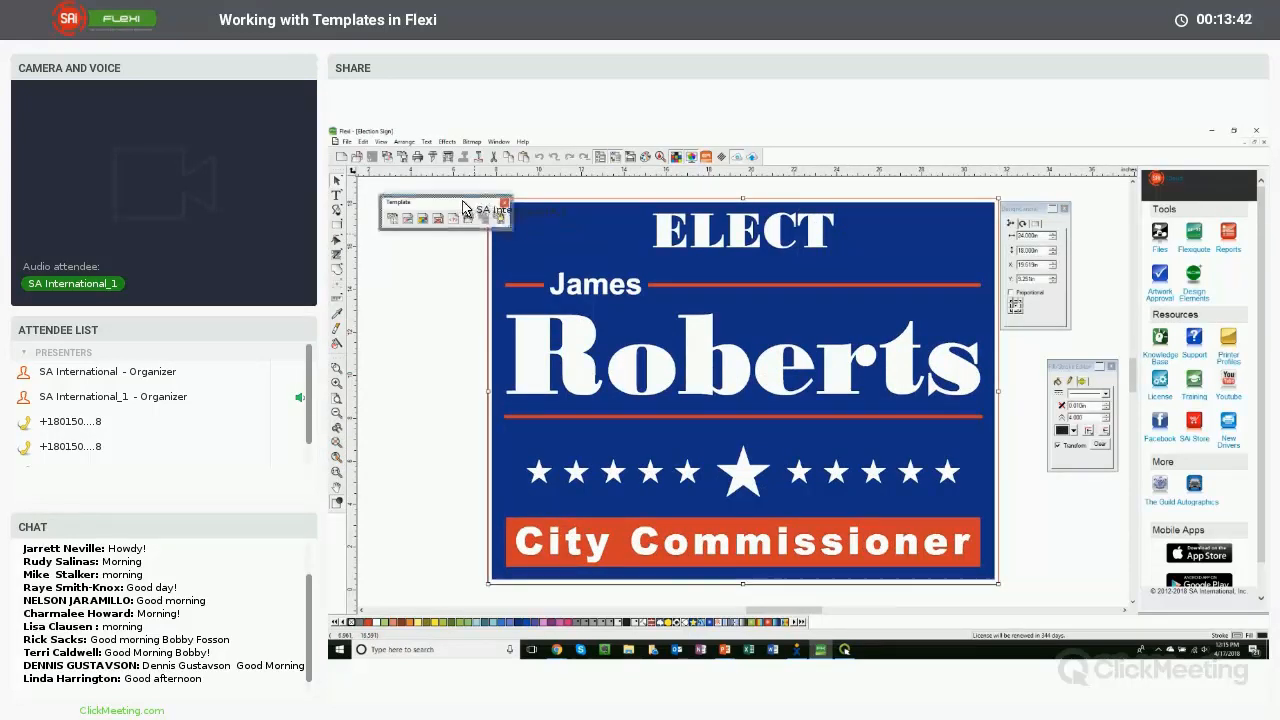
left_click_drag(478, 204, 463, 201)
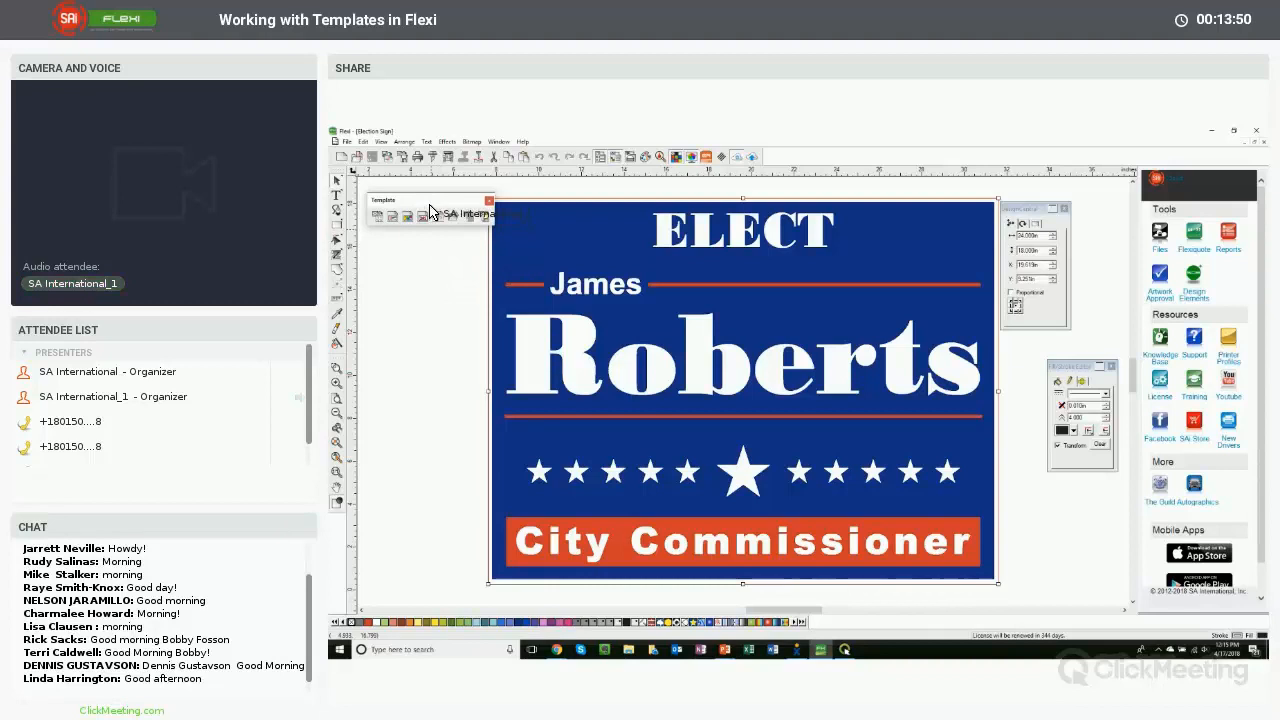
left_click(430, 297)
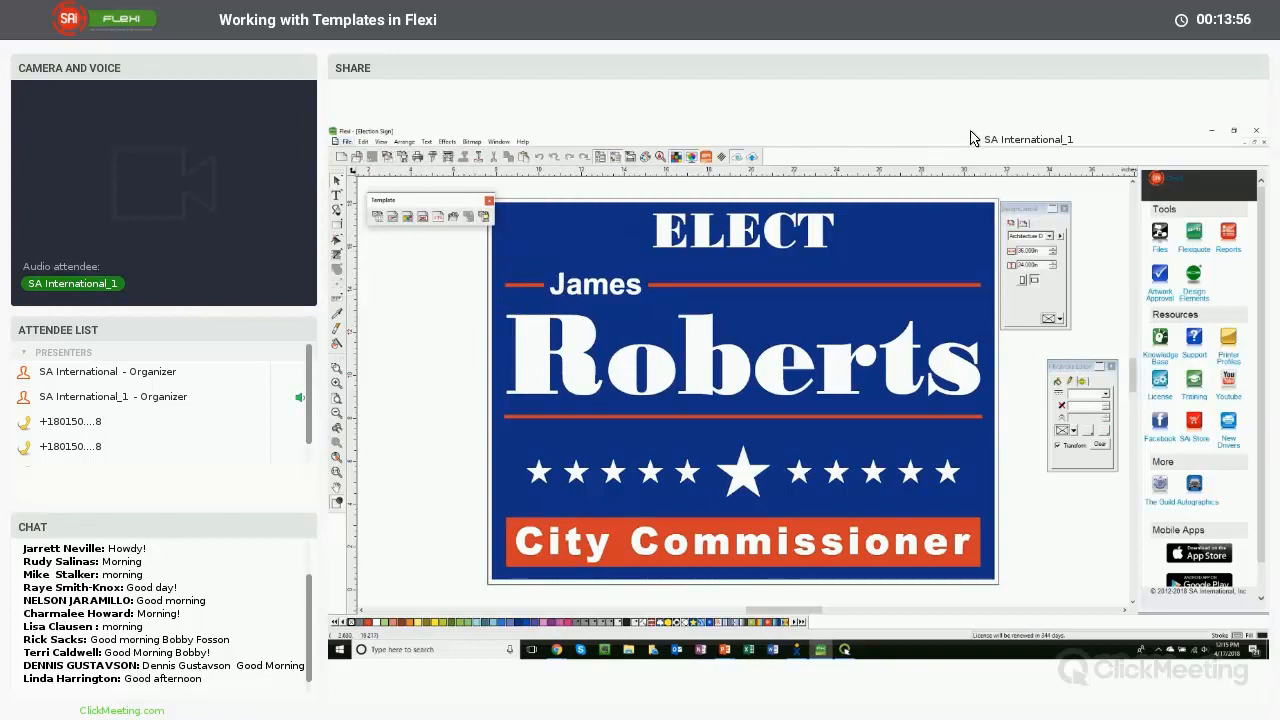
left_click(1255, 148)
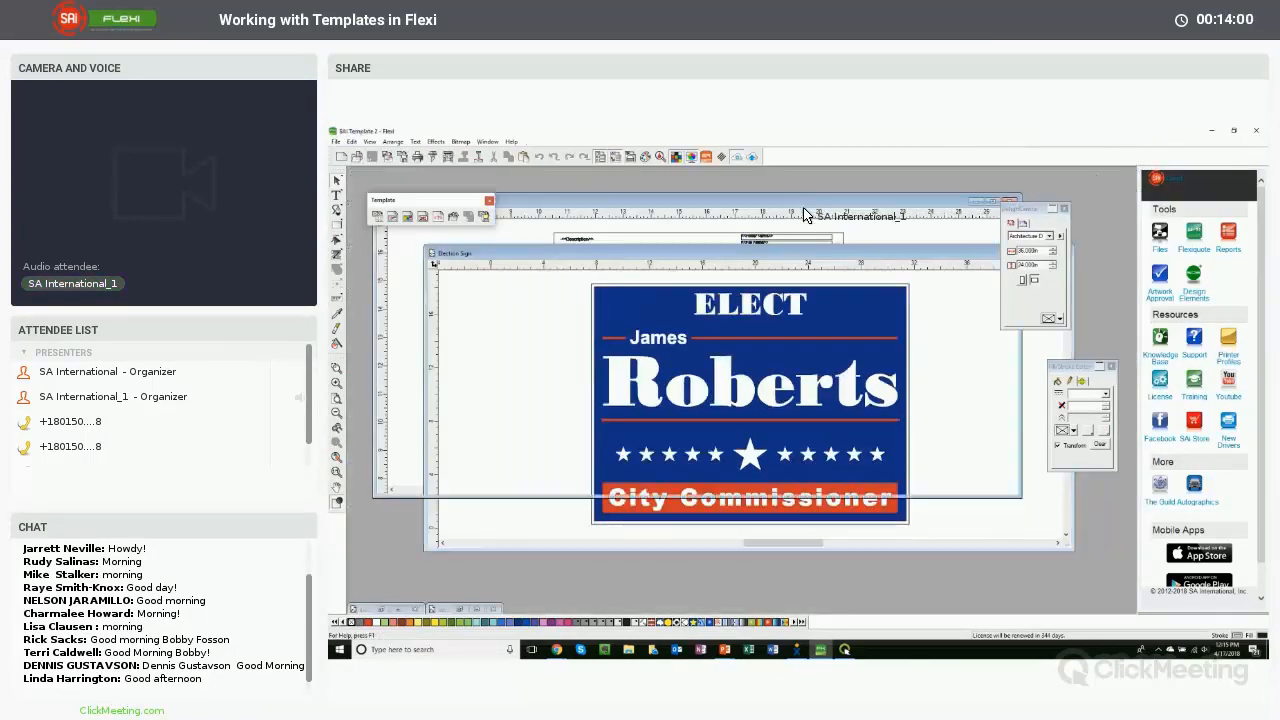
left_click(1009, 202)
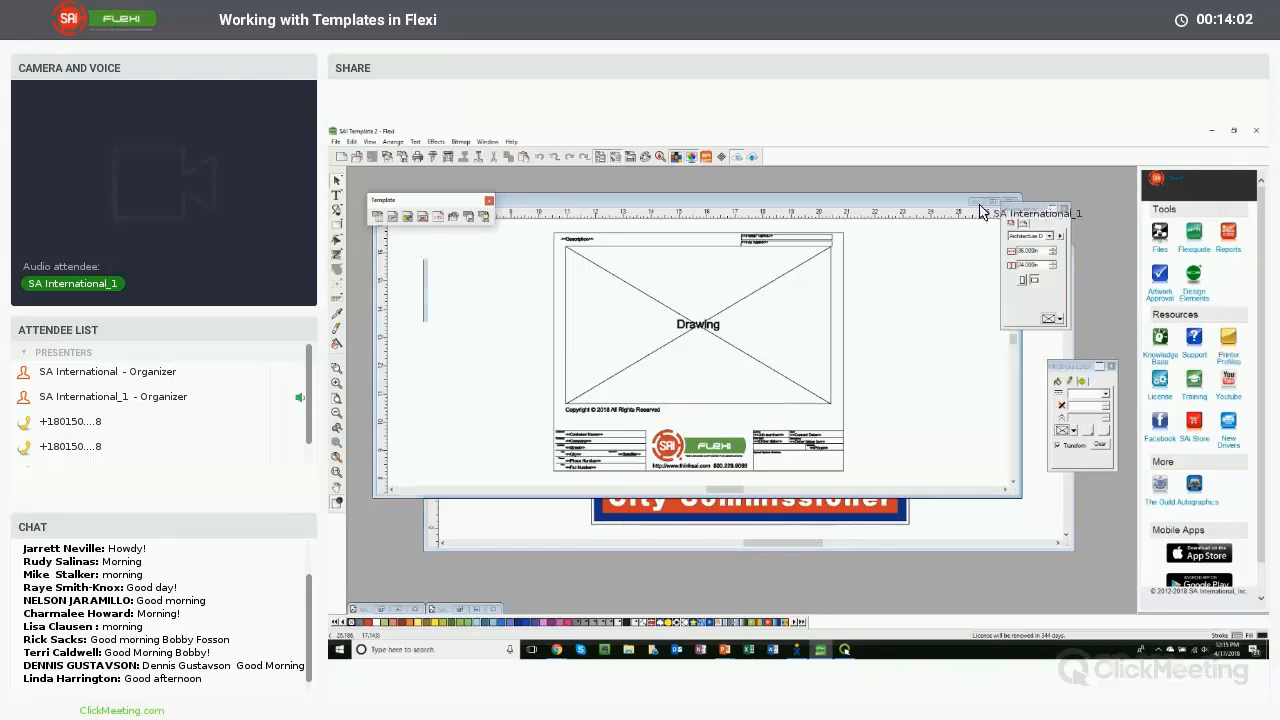
double_click(866, 250)
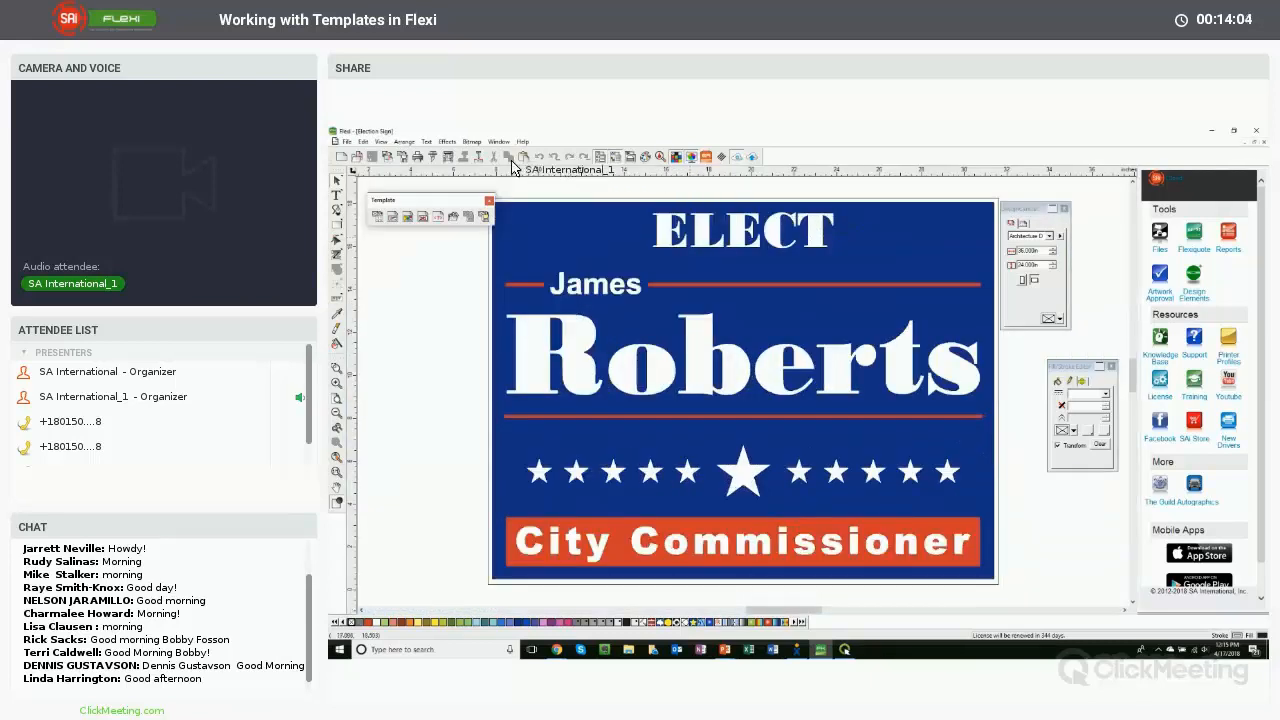
- Apply the SAI Template 2 template to the Election Sign
left_click(347, 142)
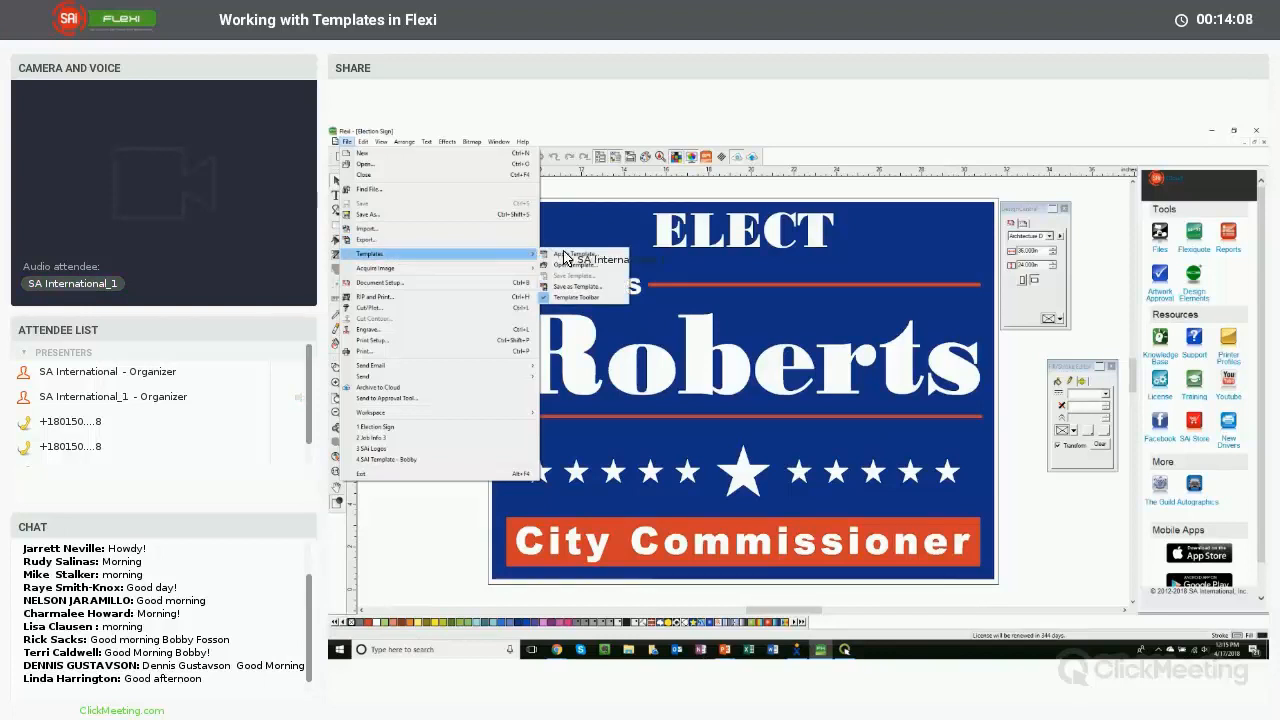
left_click(578, 256)
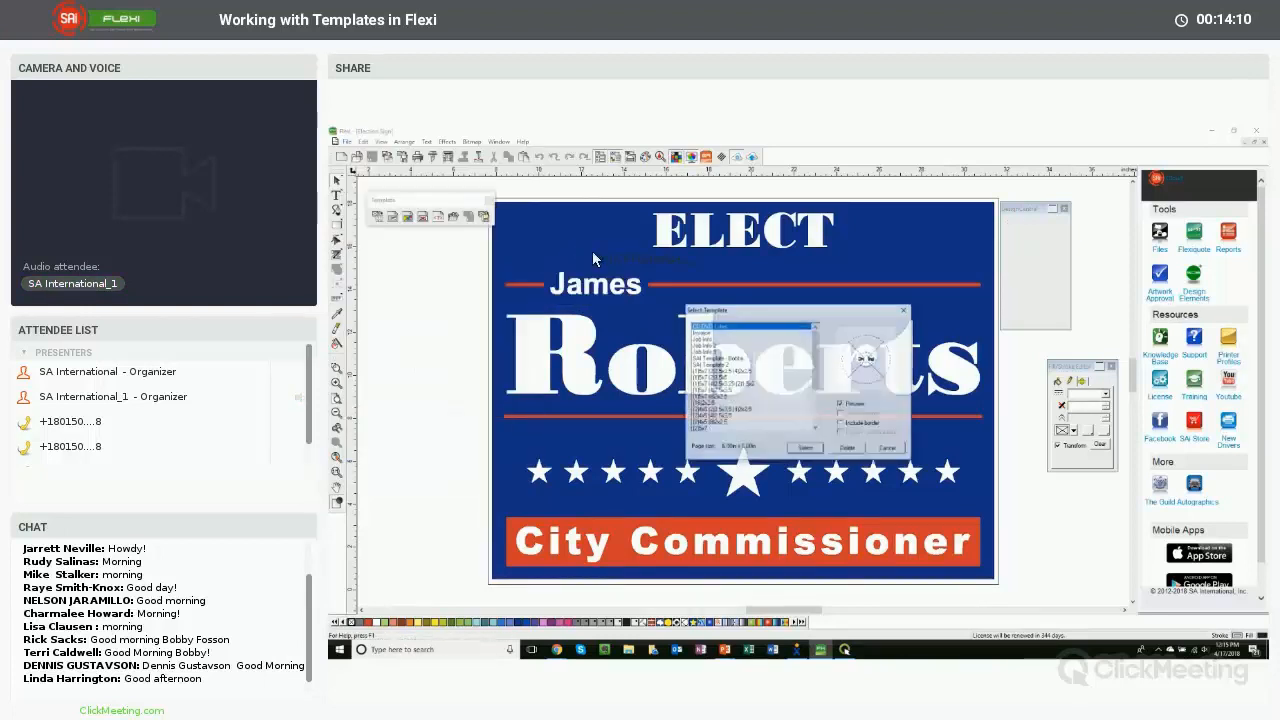
left_click(724, 365)
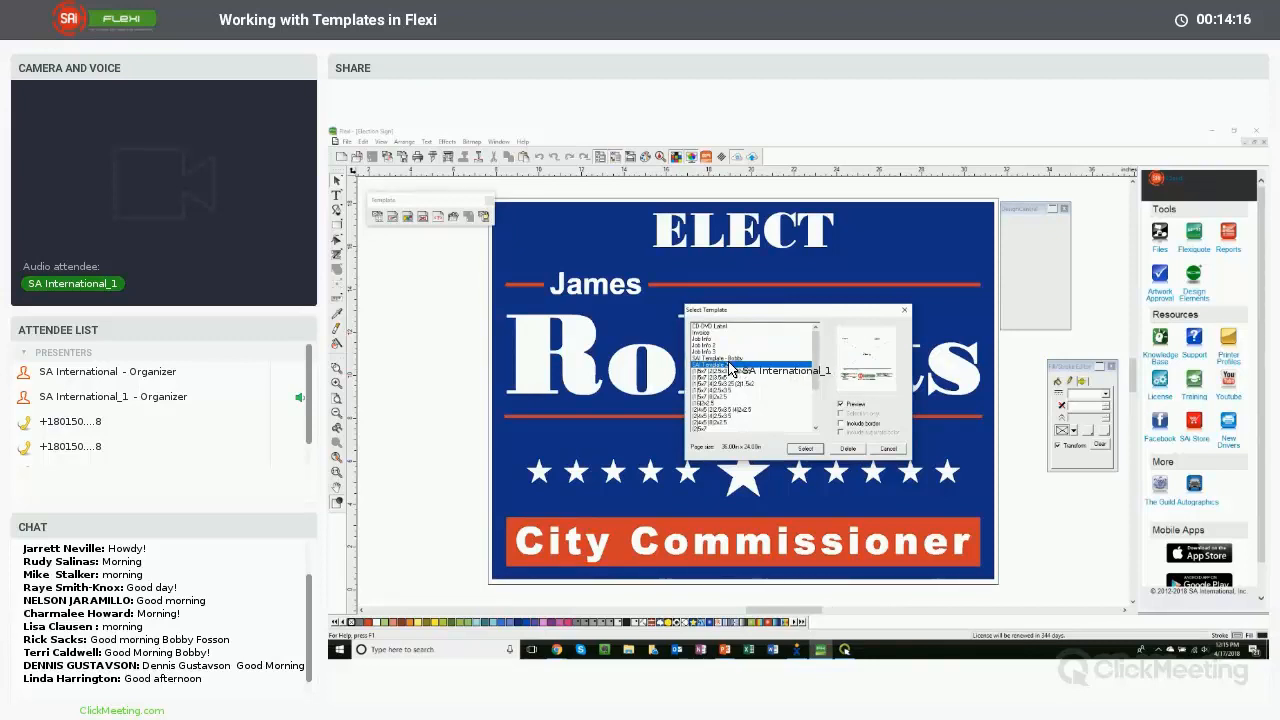
left_click(817, 450)
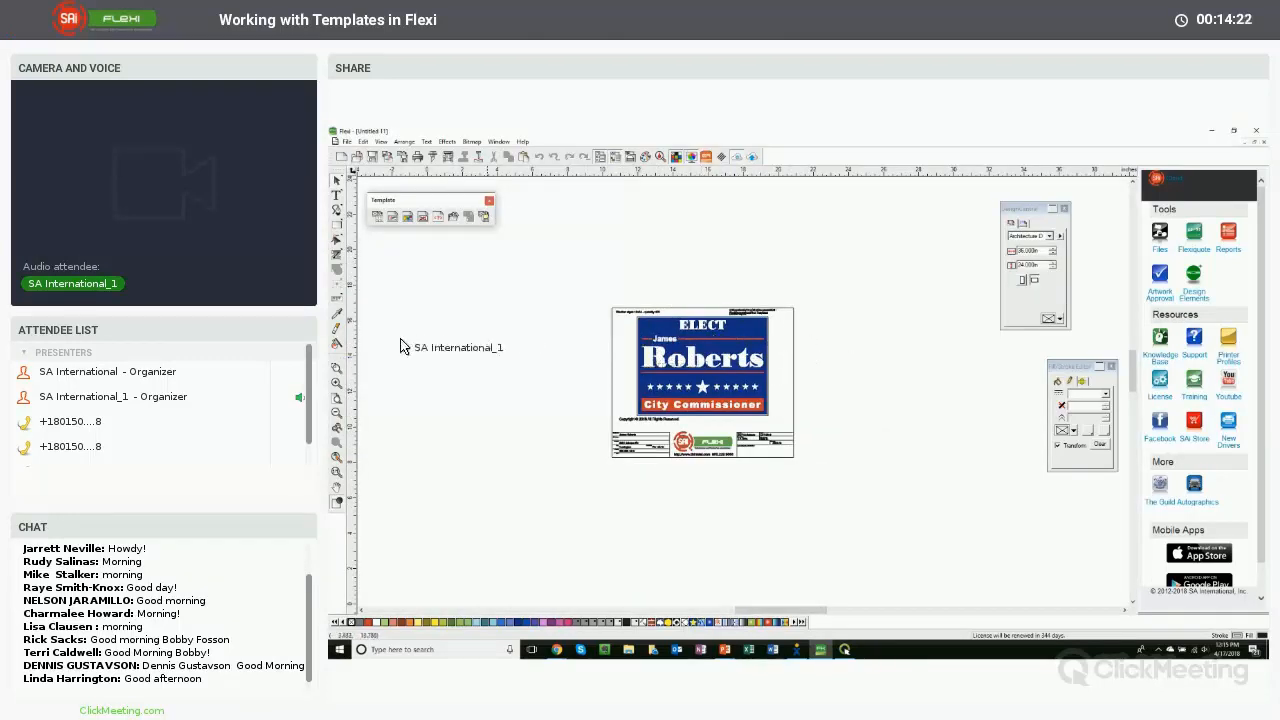
- Nudge the file name text slightly down beneath the folder path in the template's header
left_click(338, 369)
left_click_drag(594, 297, 836, 430)
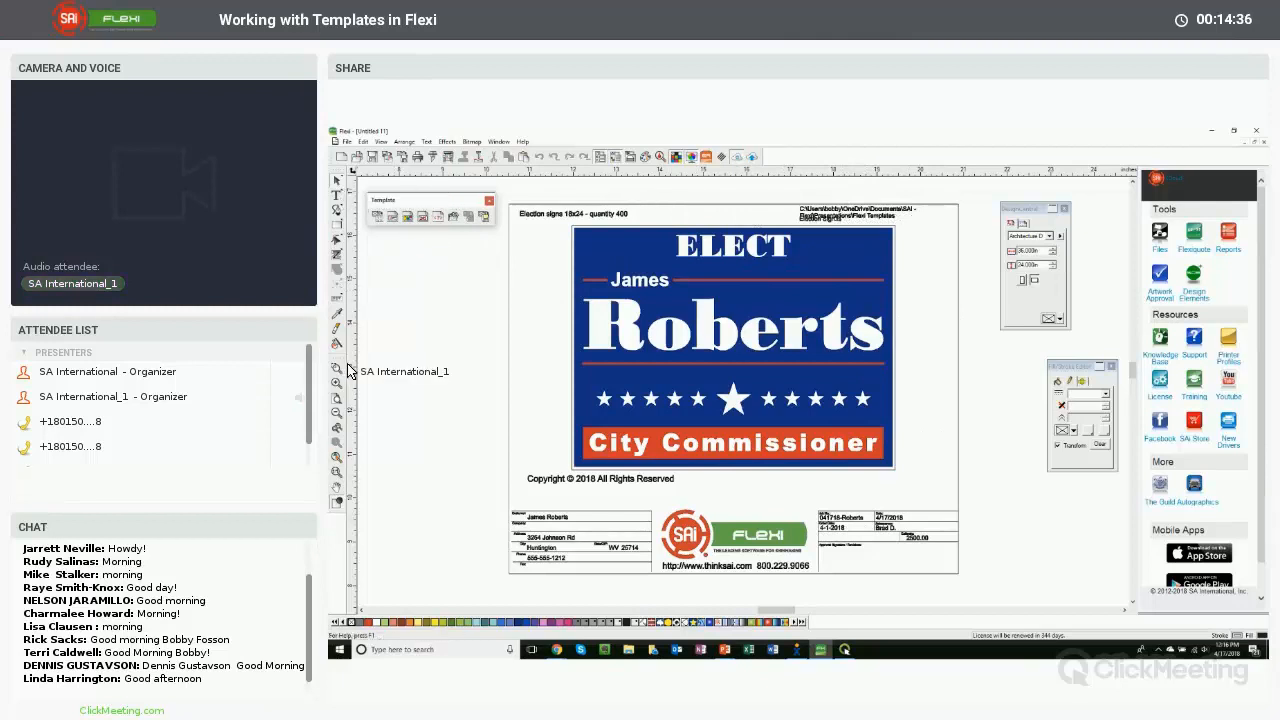
left_click_drag(781, 213, 968, 246)
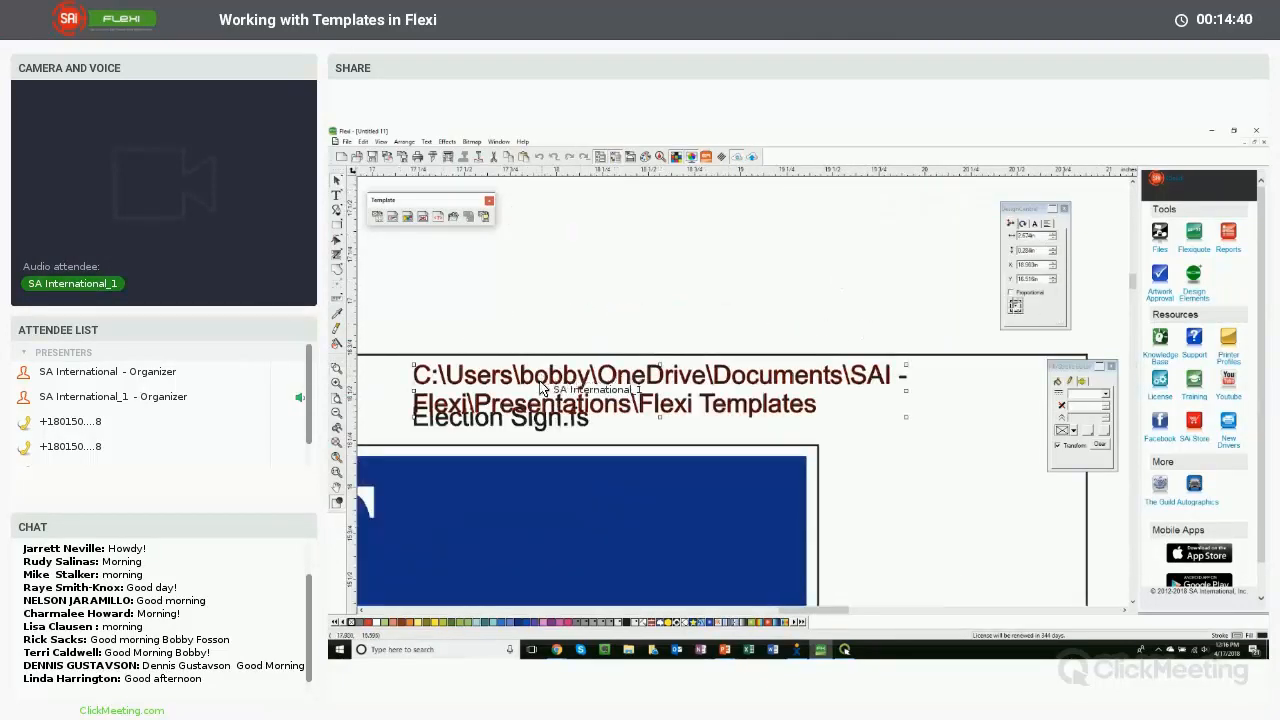
left_click(530, 424)
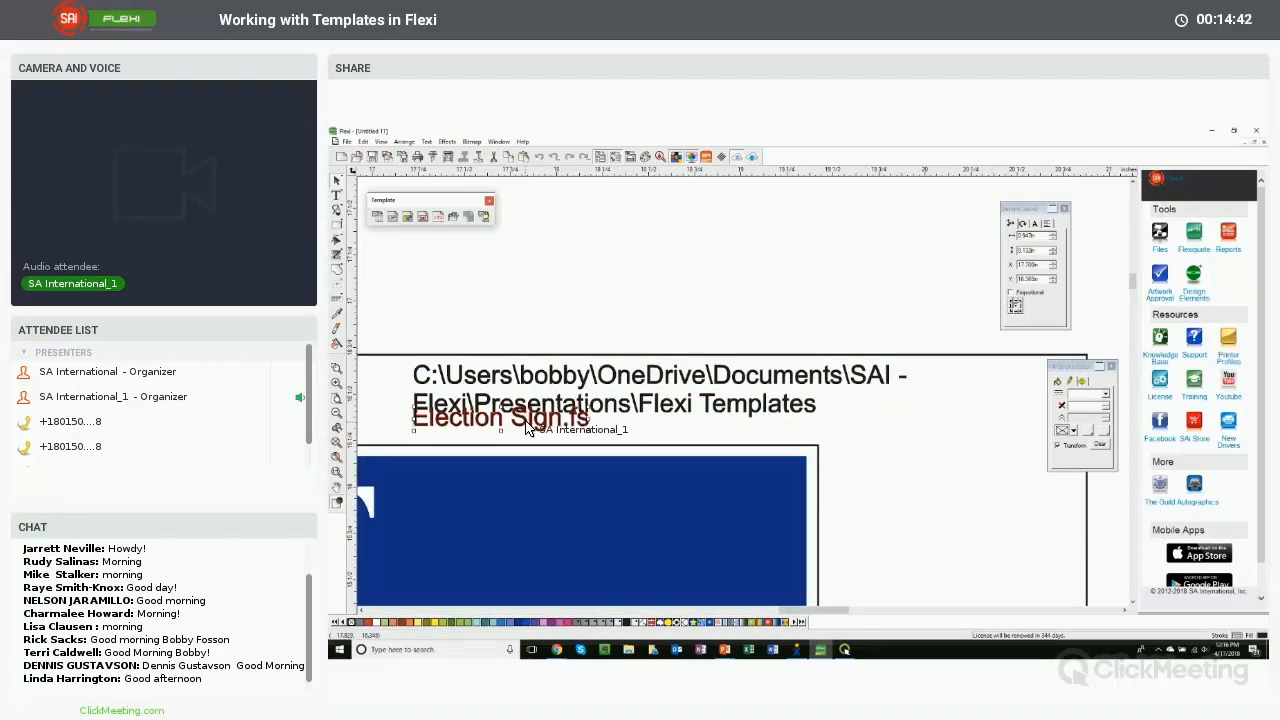
key("Down")
key("Down")
key("Down")
key("Down")
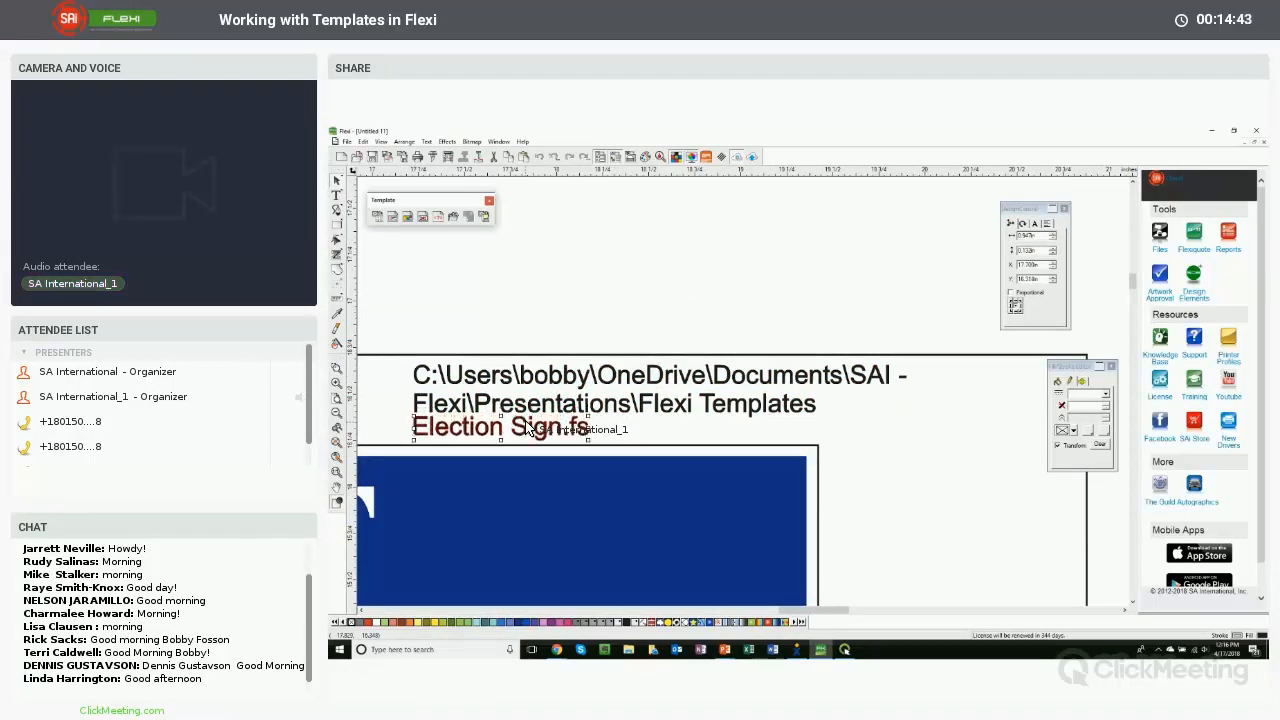
scroll(505, 428, "up", 2)
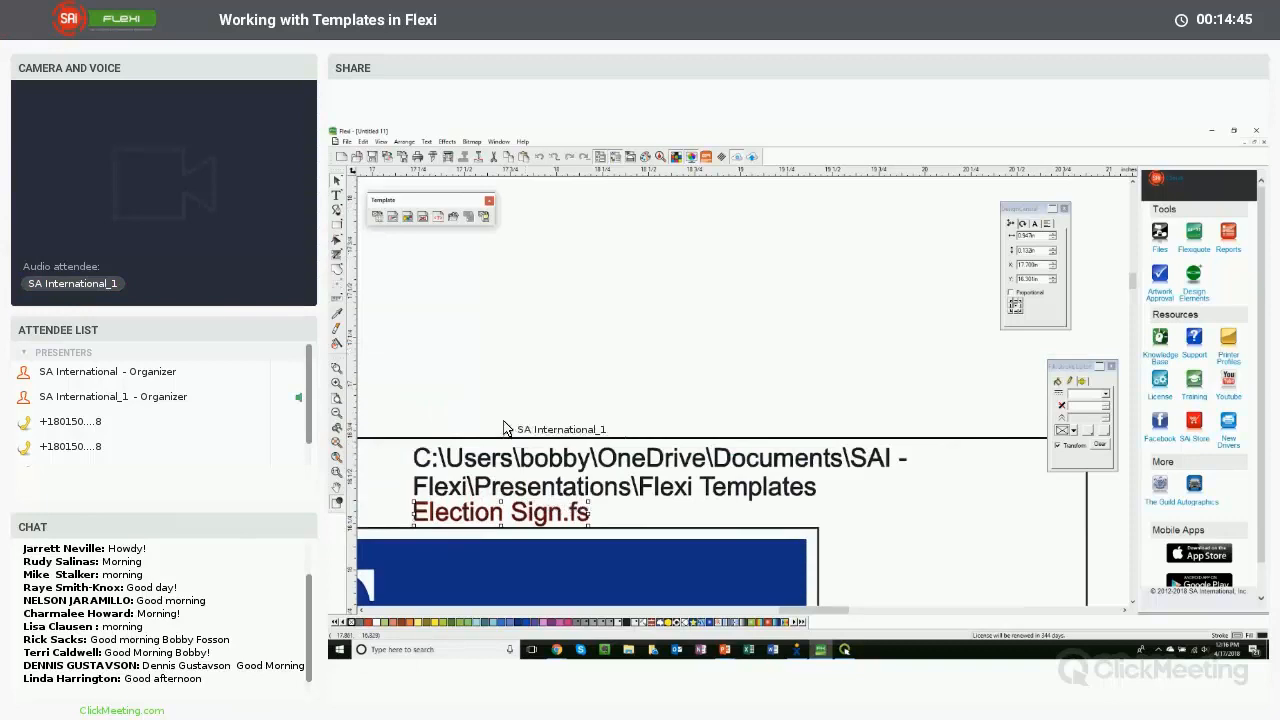
left_click(337, 457)
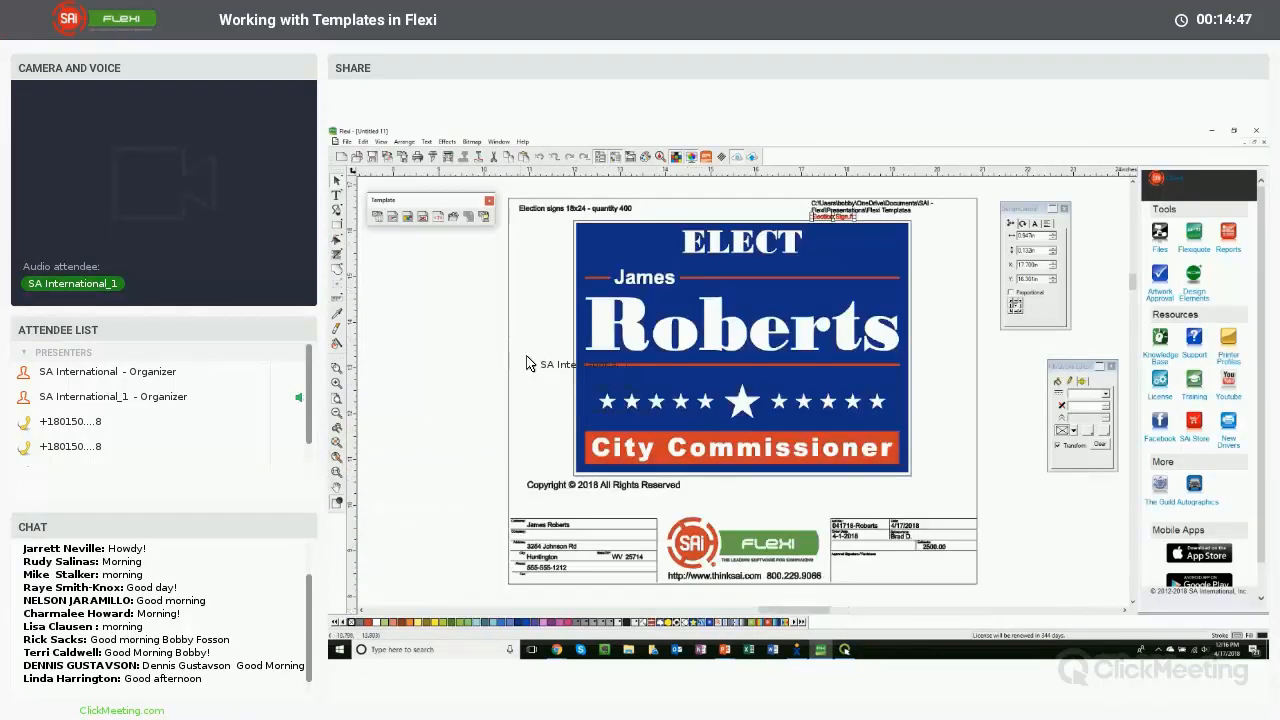
left_click(471, 334)
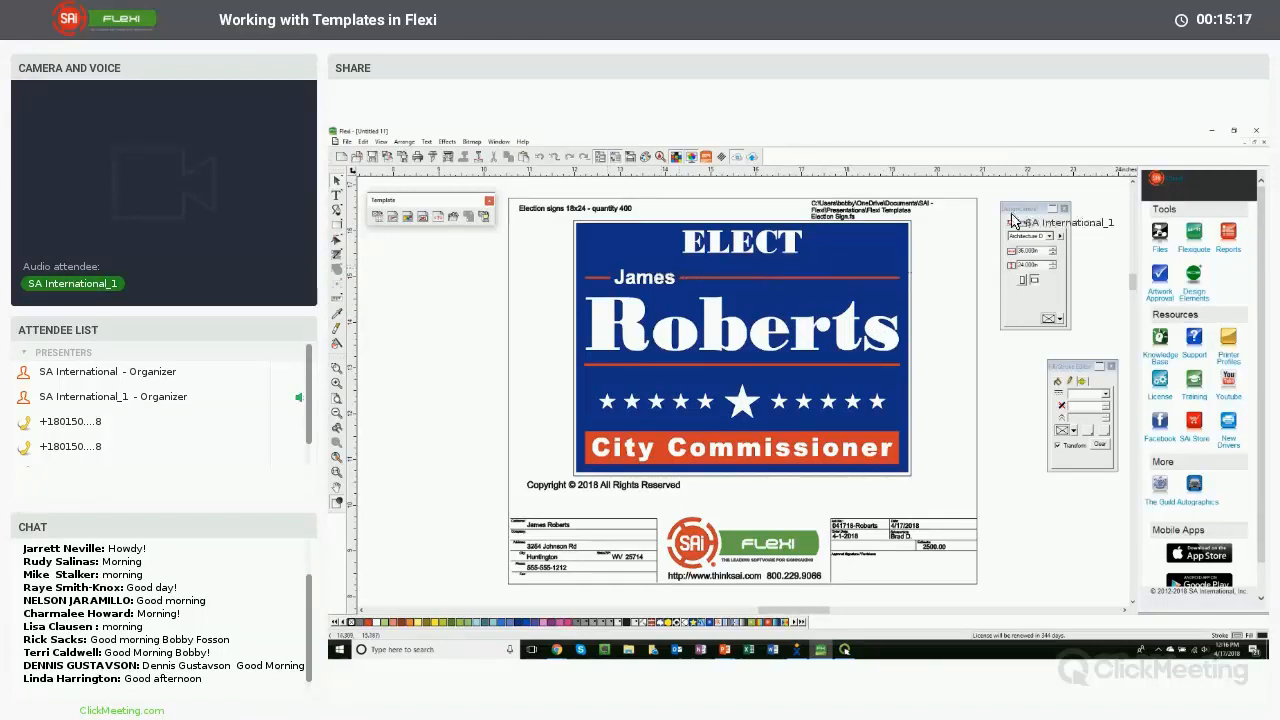
- Close the templated document without saving changes
left_click(1264, 143)
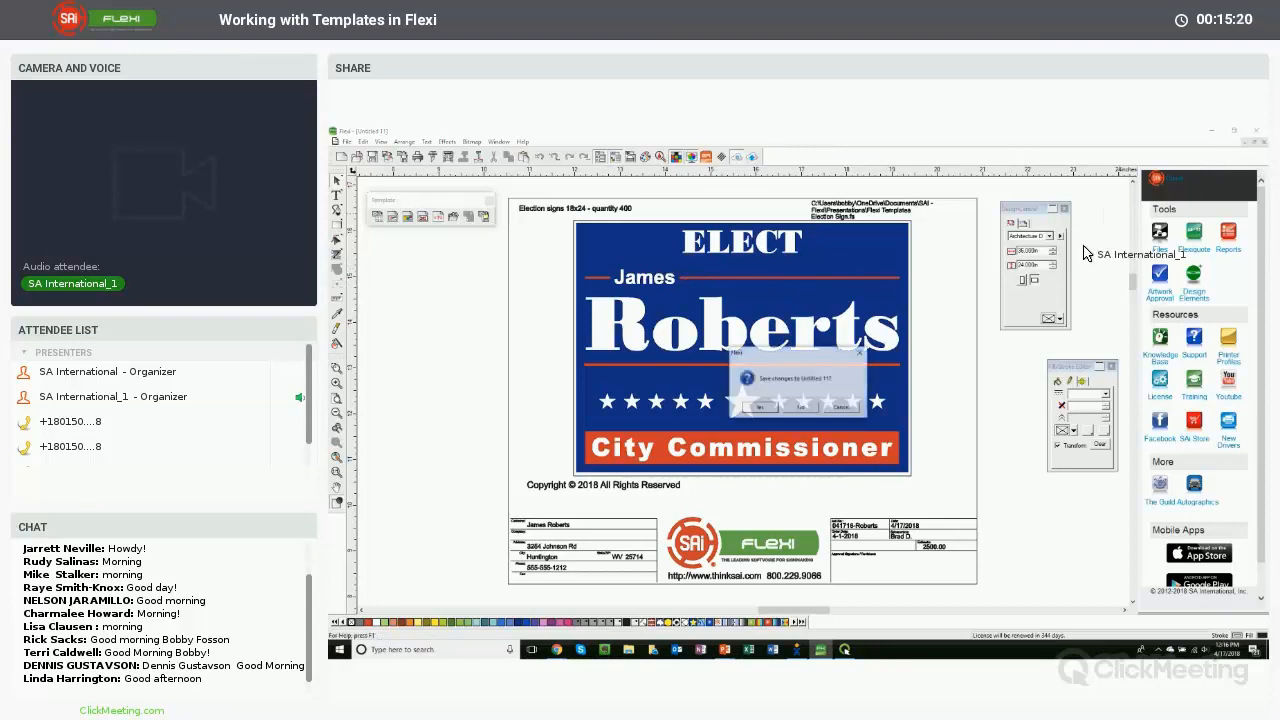
left_click(805, 408)
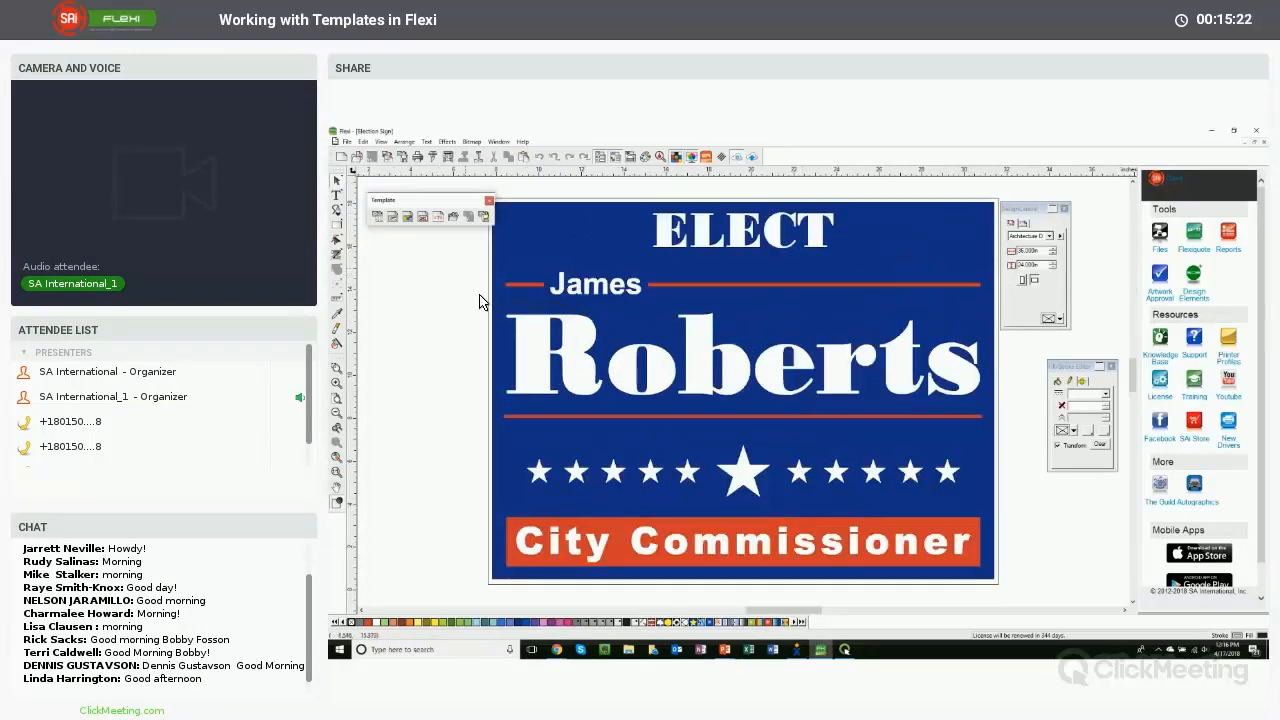
- Add overall width and height dimension lines around the selected Election Sign using the Measurement toolbar
left_click(337, 413)
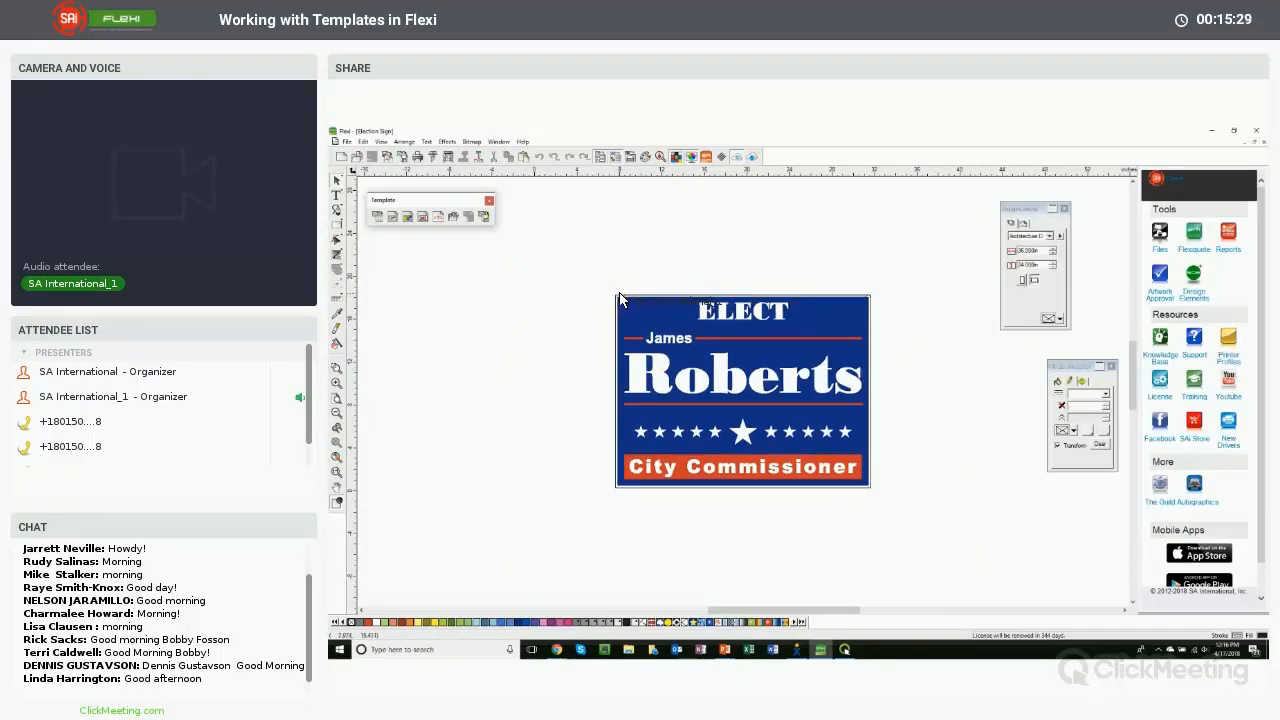
left_click(620, 298)
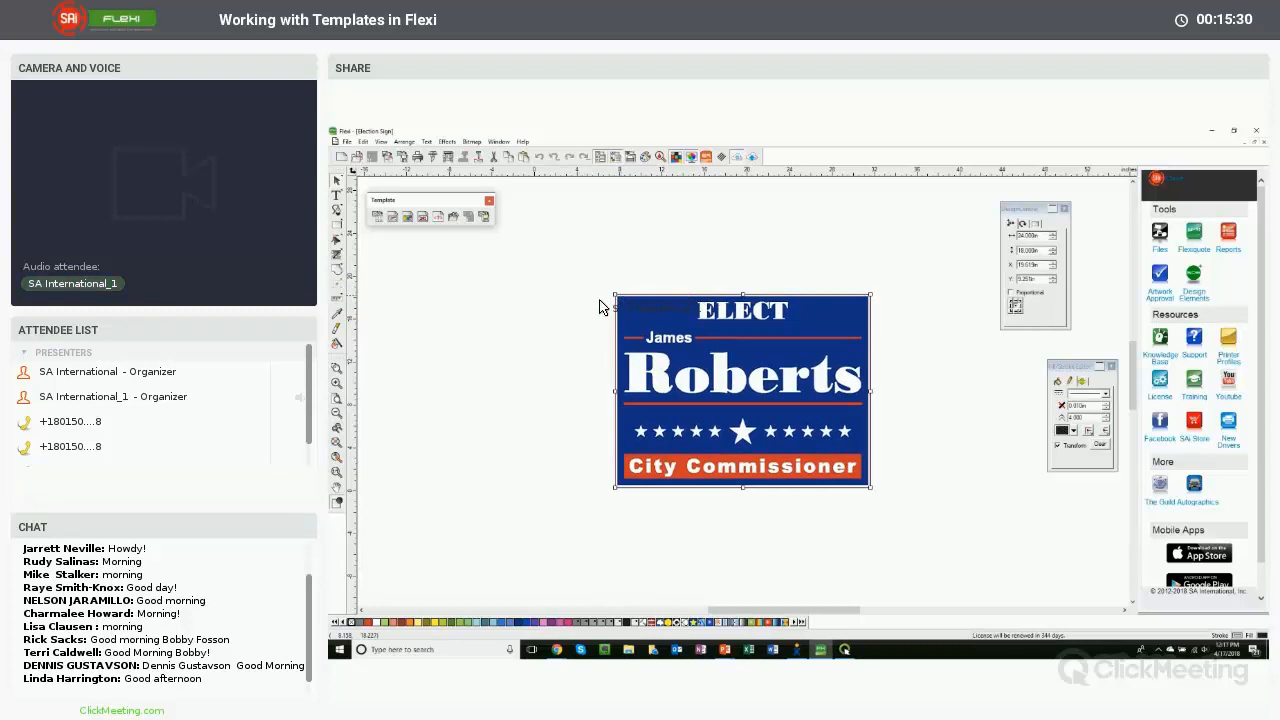
left_click(338, 304)
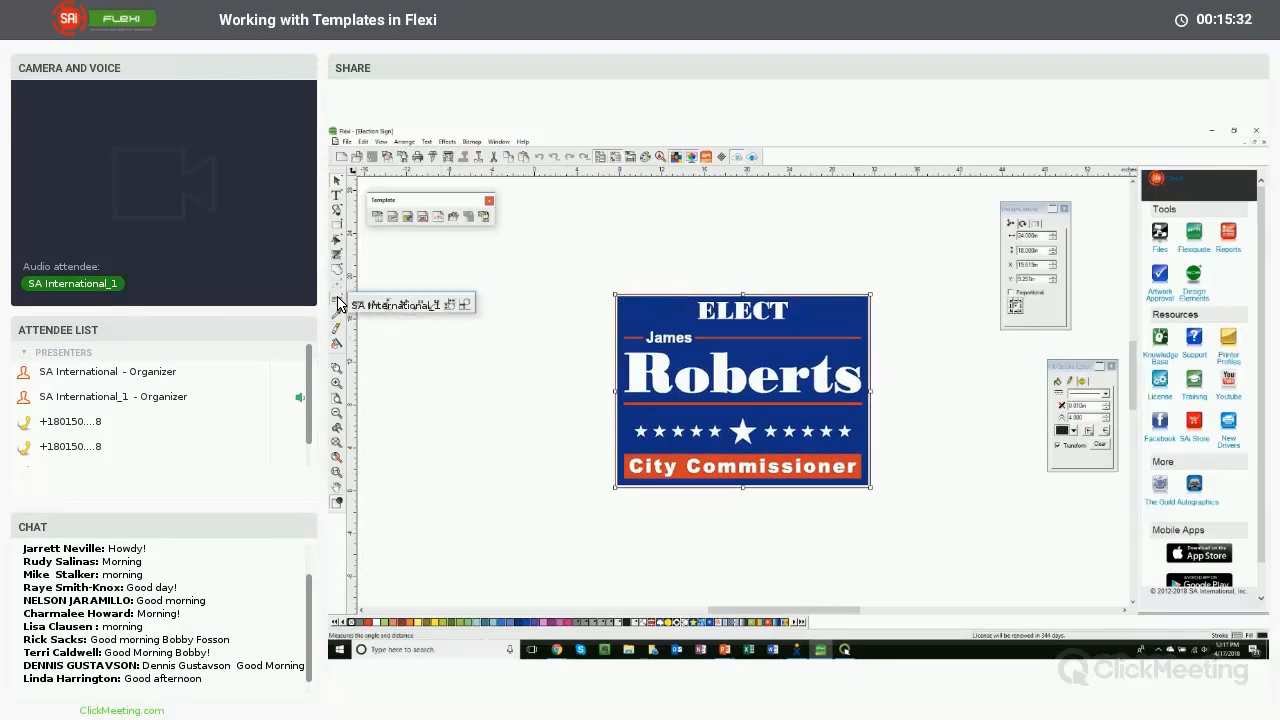
left_click_drag(344, 298, 523, 267)
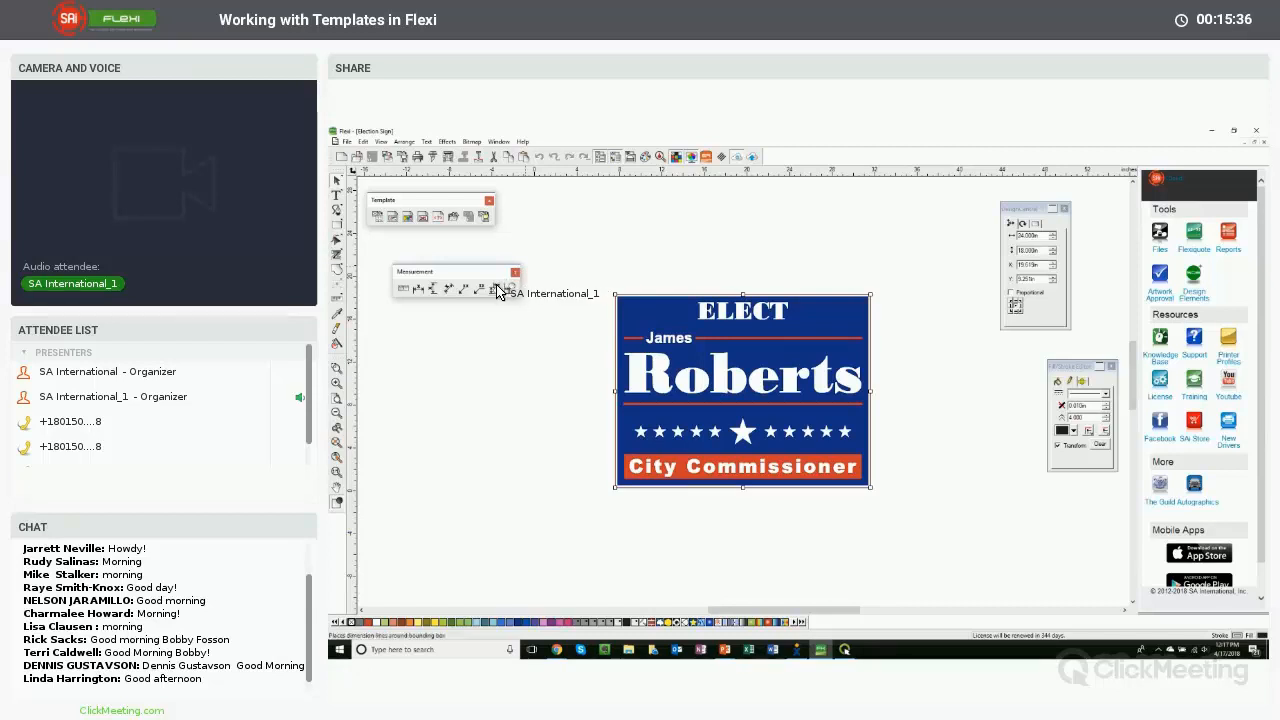
left_click(497, 290)
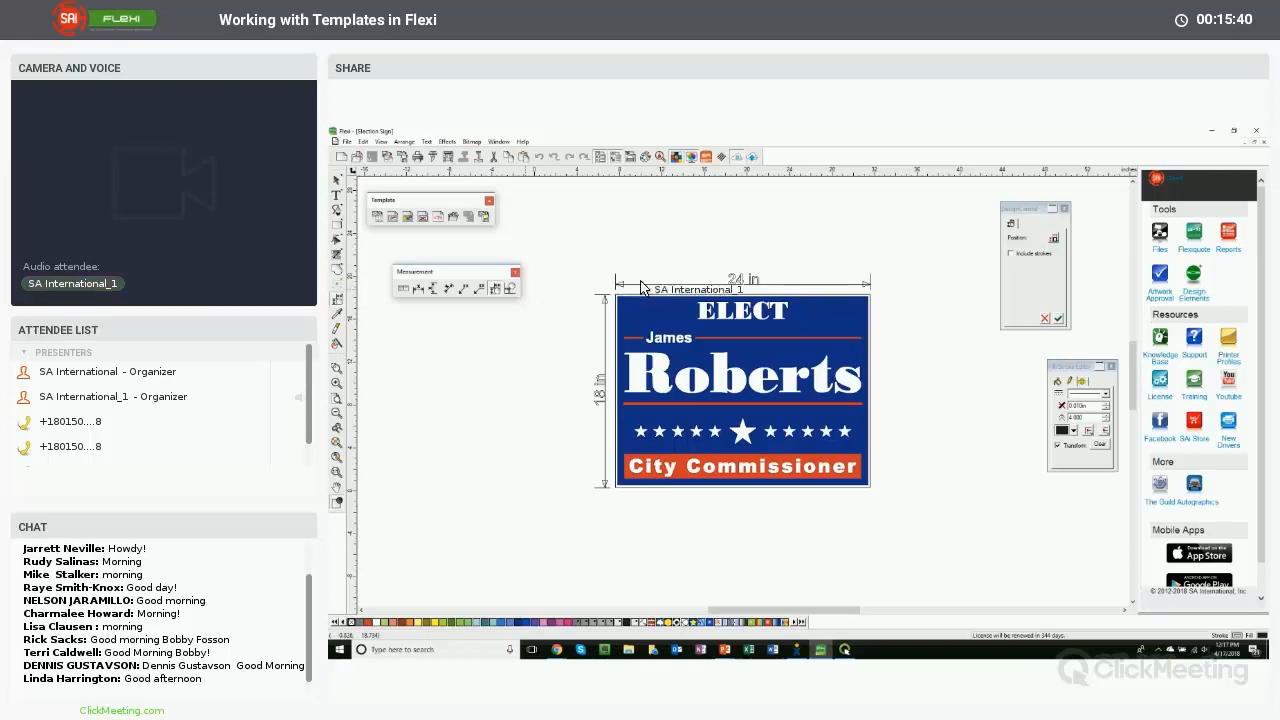
left_click(1059, 318)
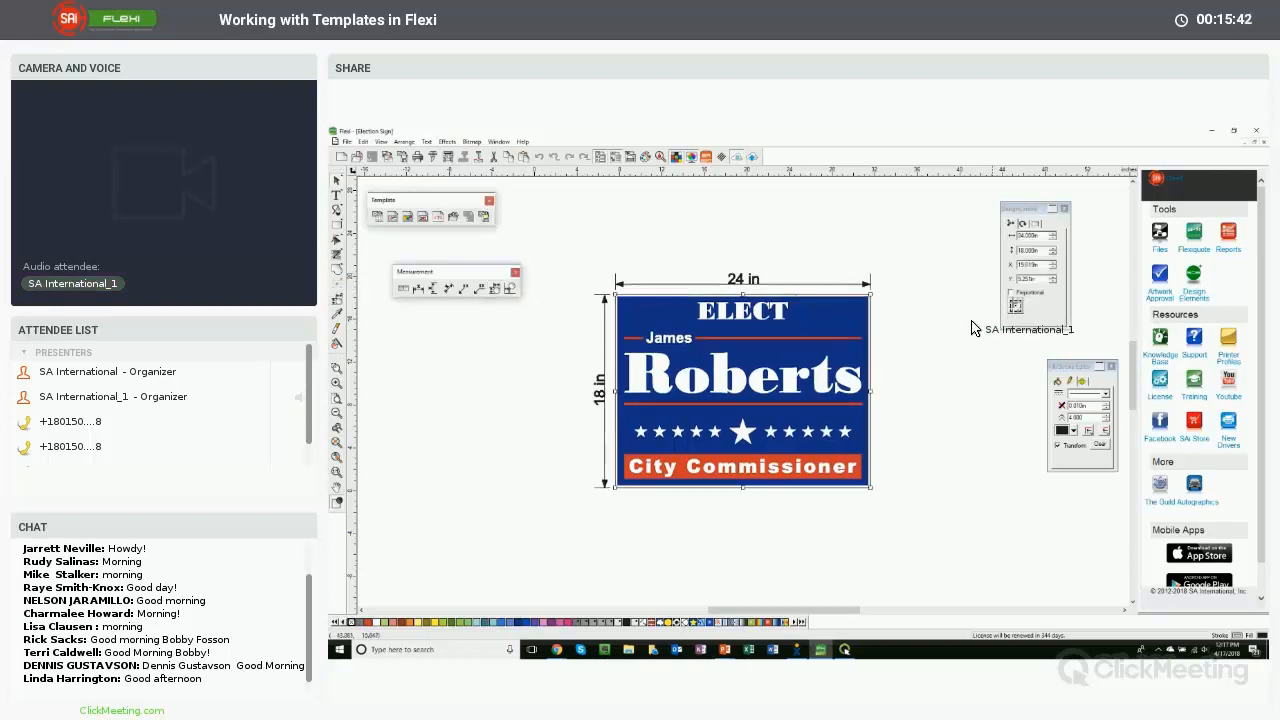
left_click(909, 329)
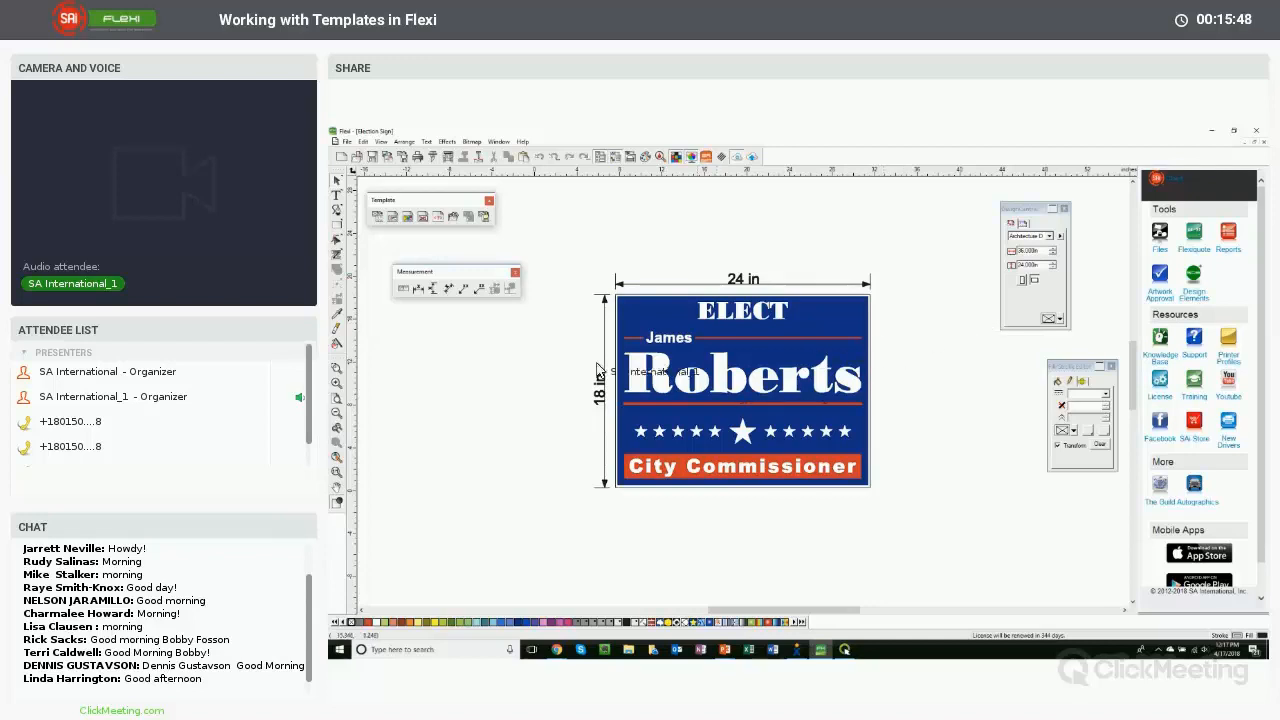
- Draw a vertical stake line below the sign's left side and a matching copy below its right side
scroll(477, 391, "down", 1)
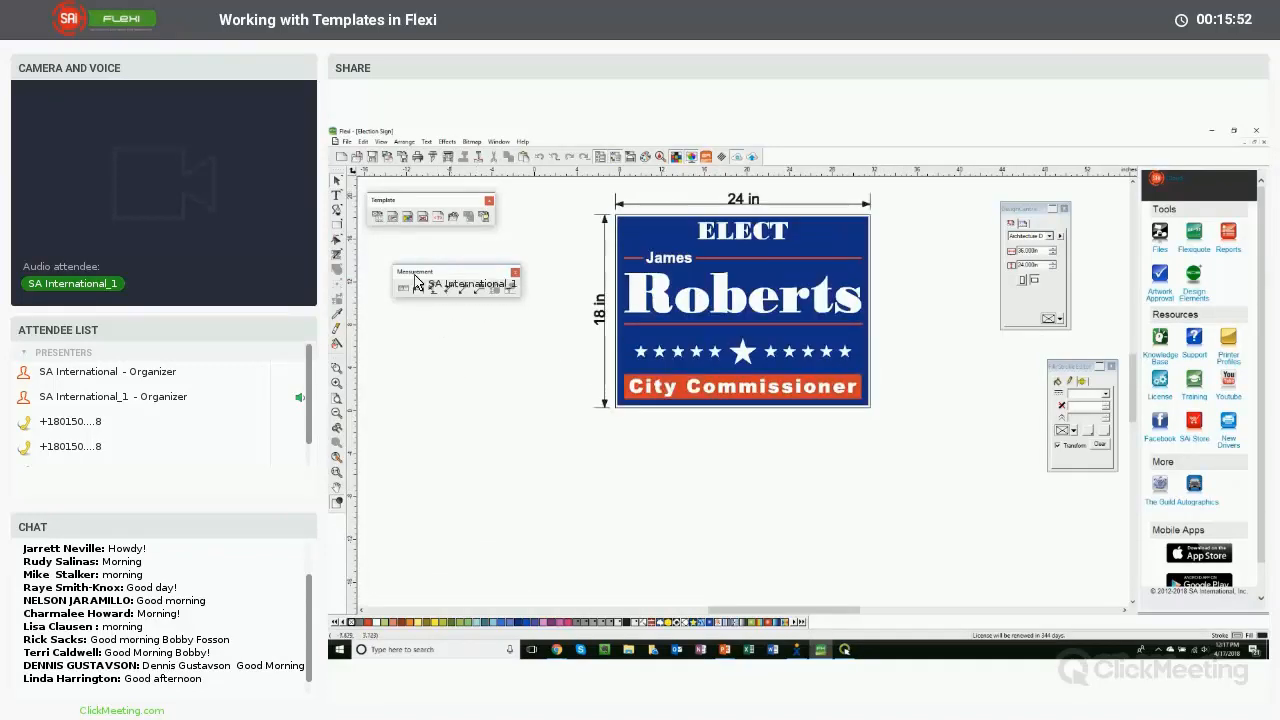
left_click(349, 229)
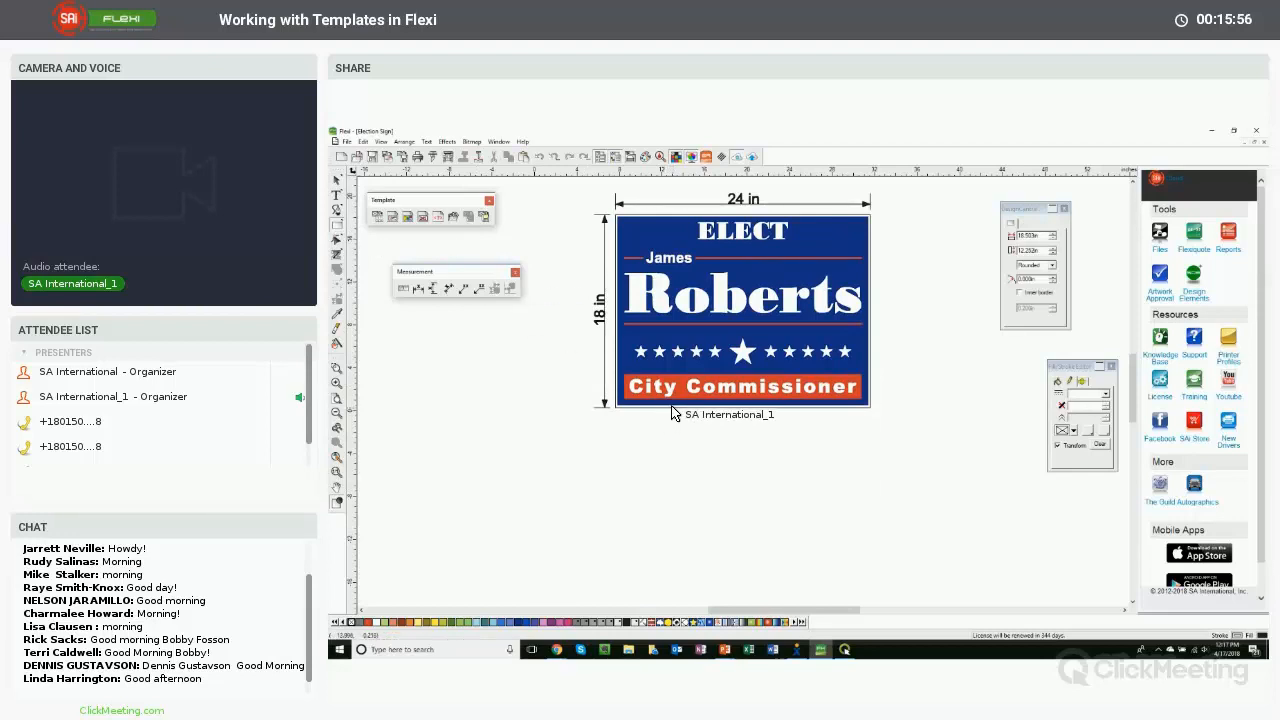
left_click_drag(672, 410, 673, 578)
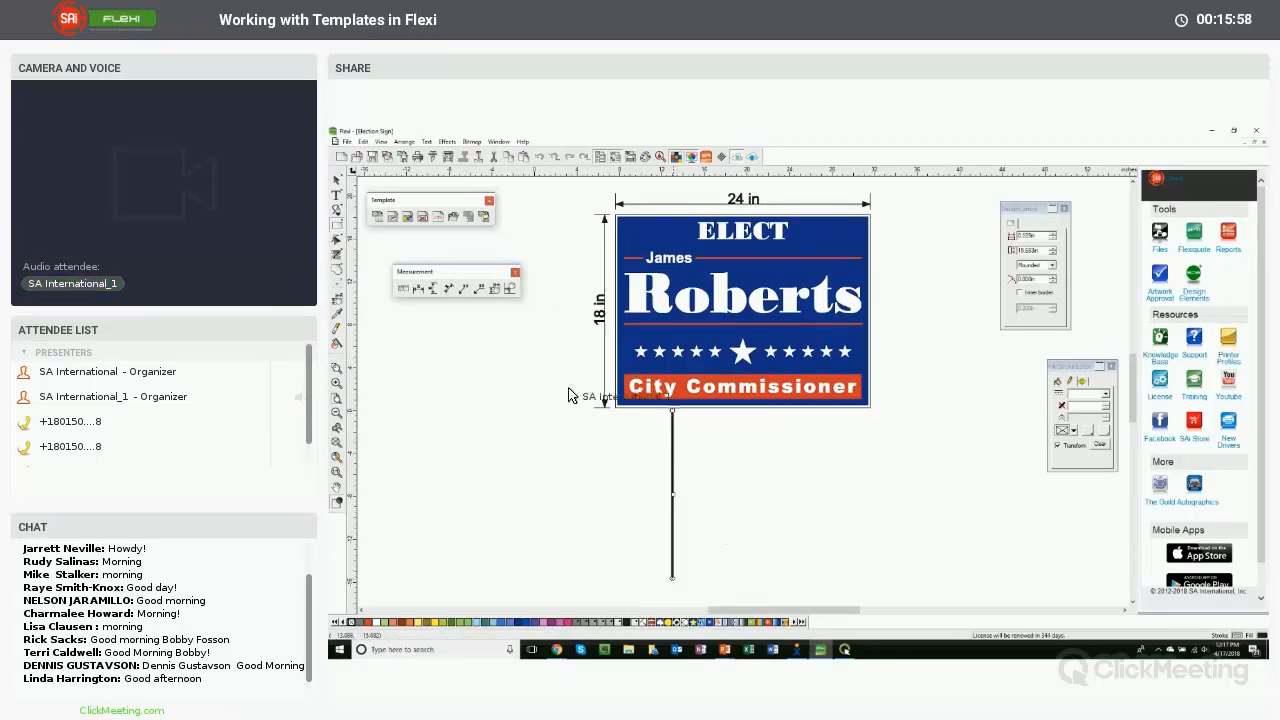
left_click(337, 181)
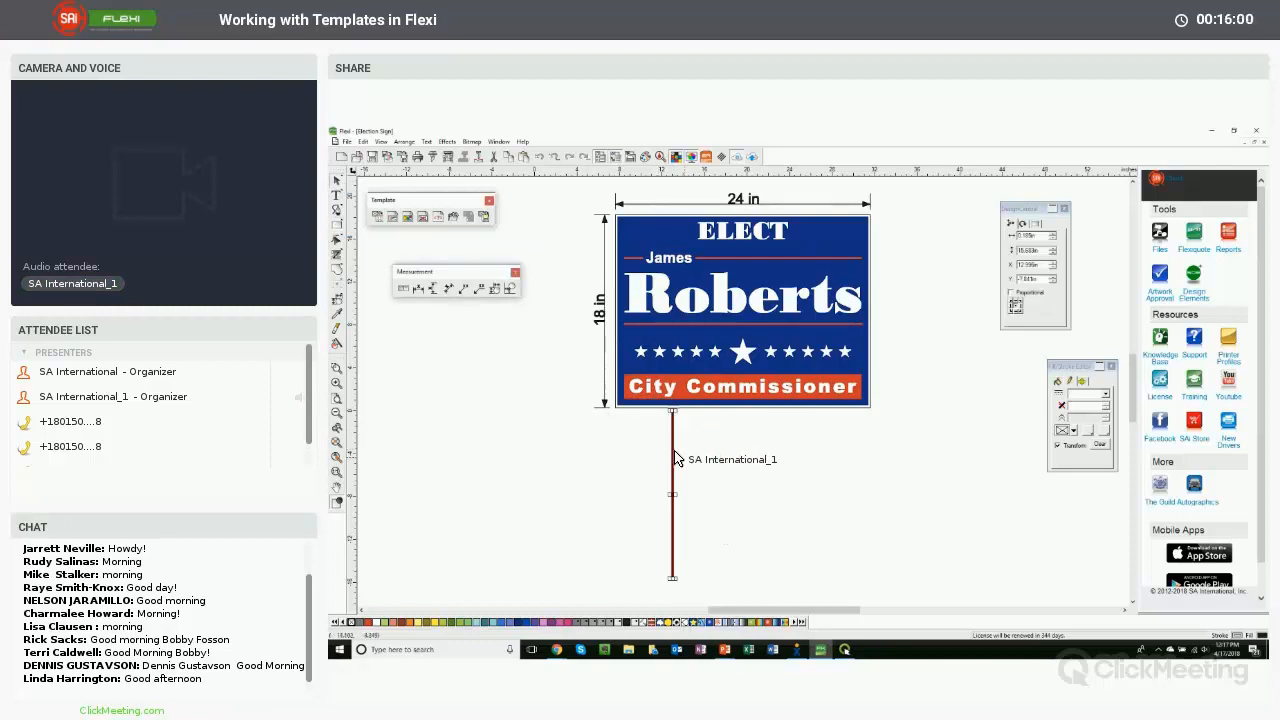
left_click_drag(675, 462, 801, 470)
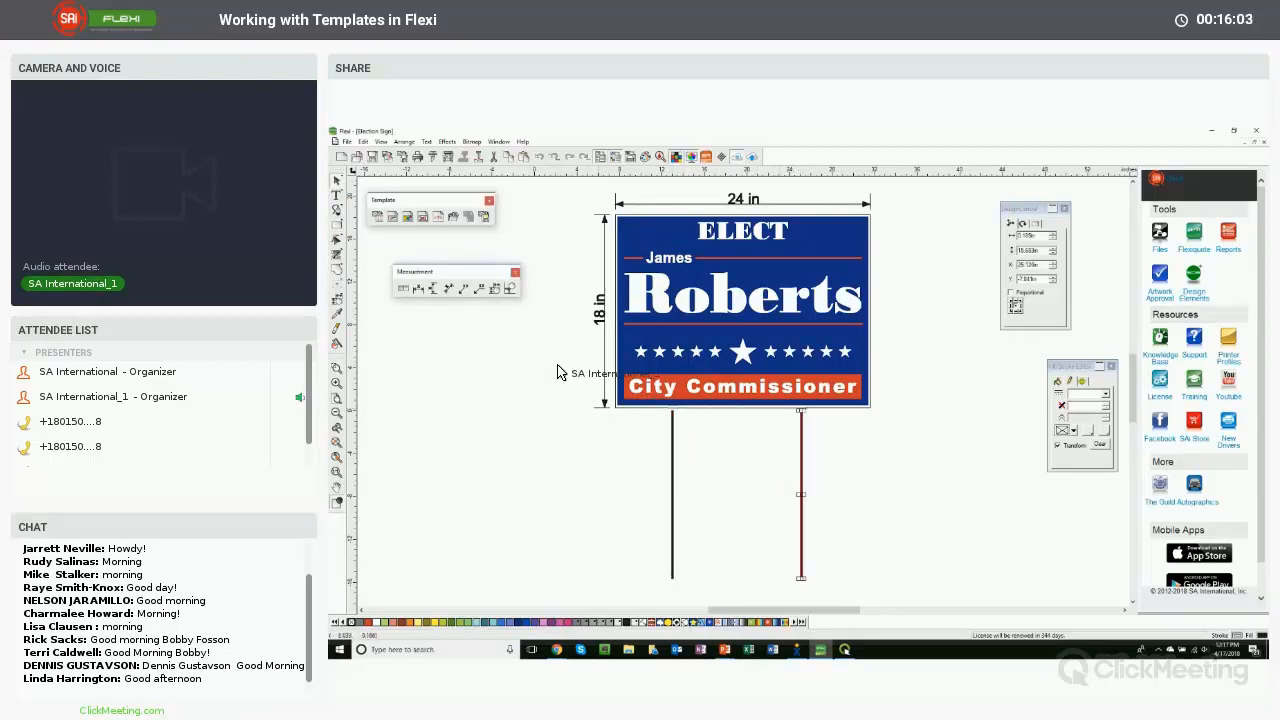
- Draw a horizontal crossbar between the two stake lines to form the H-stake
left_click(337, 225)
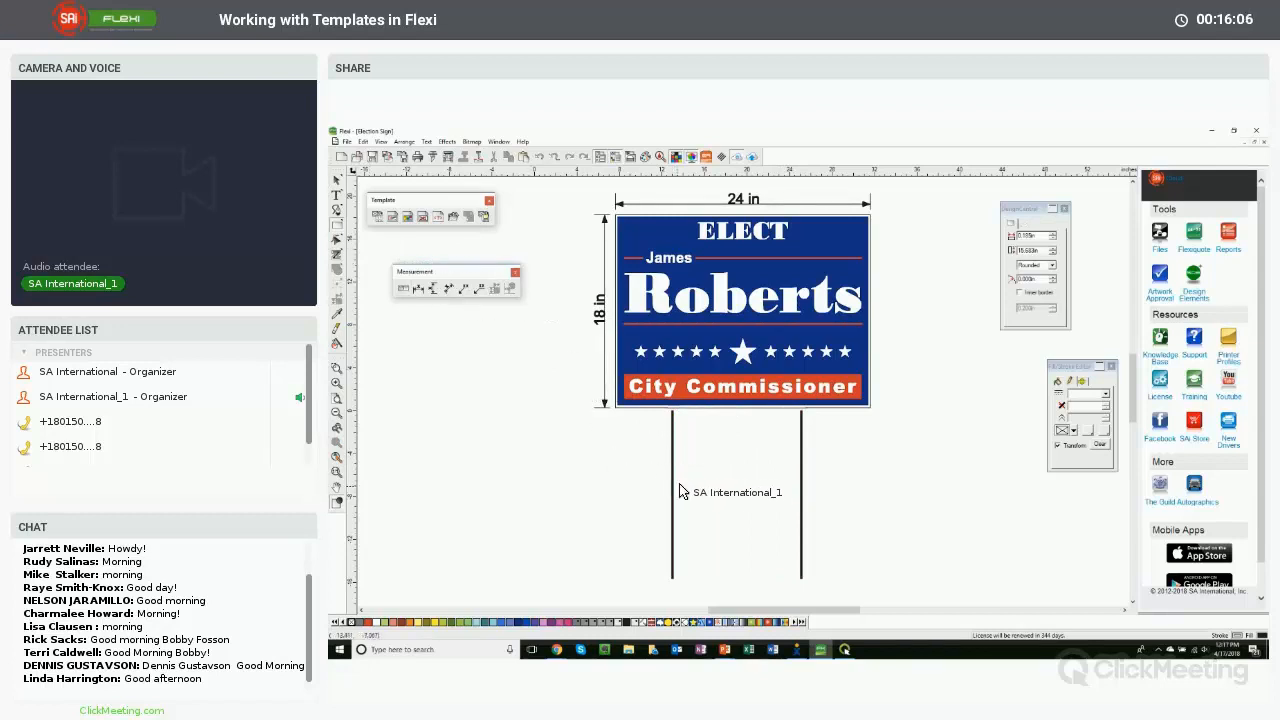
left_click_drag(679, 485, 797, 487)
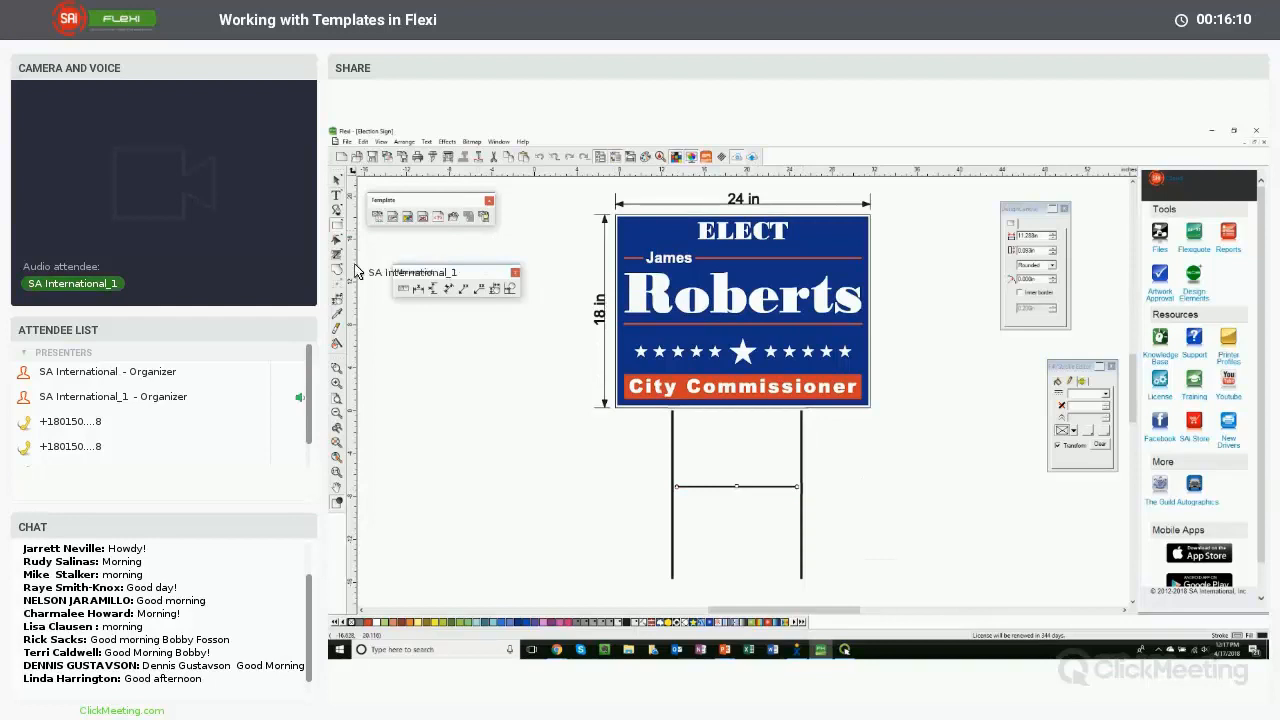
left_click(515, 487)
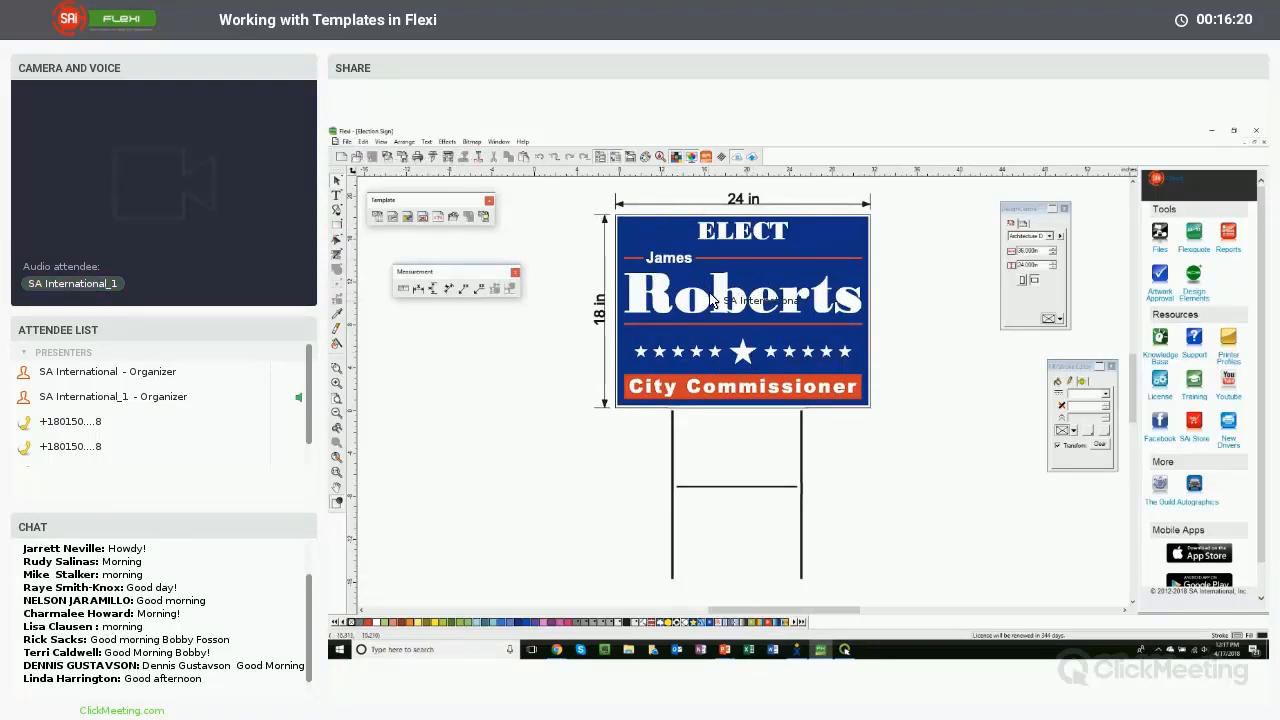
- Open the SAI Template 2 template to review its header and job information fields, and close it
left_click(346, 142)
left_click(370, 178)
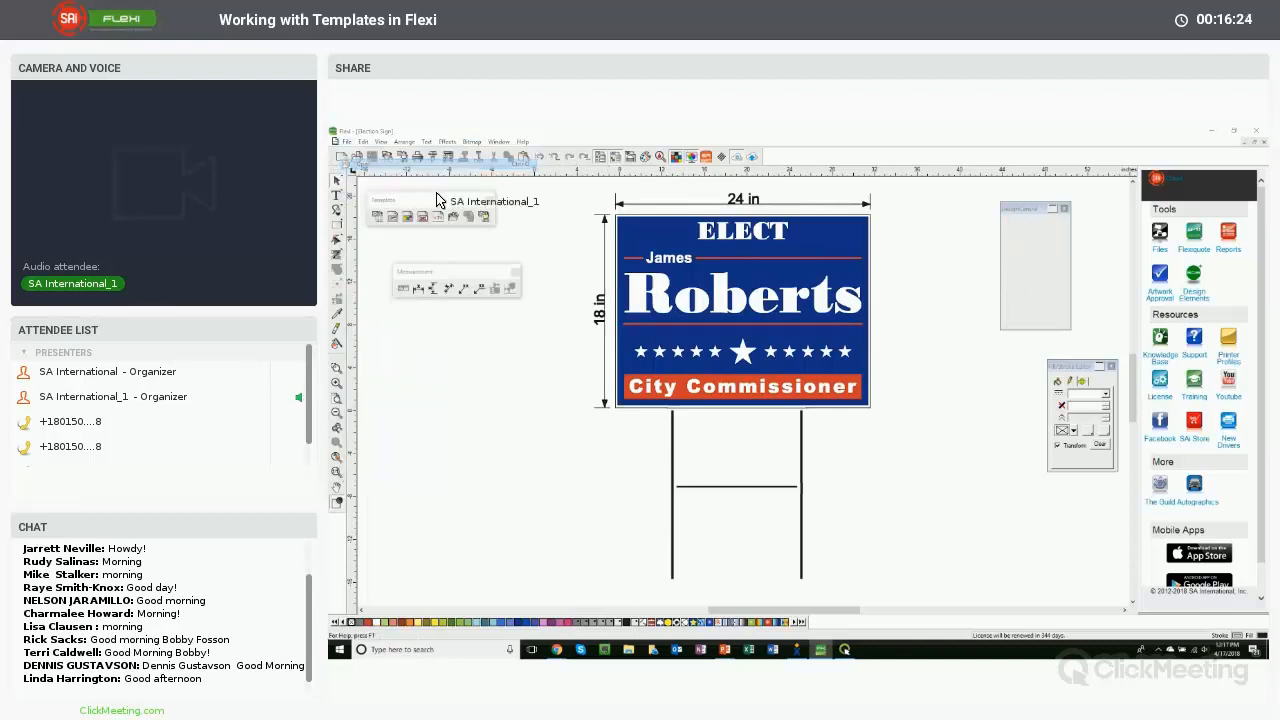
left_click(1196, 252)
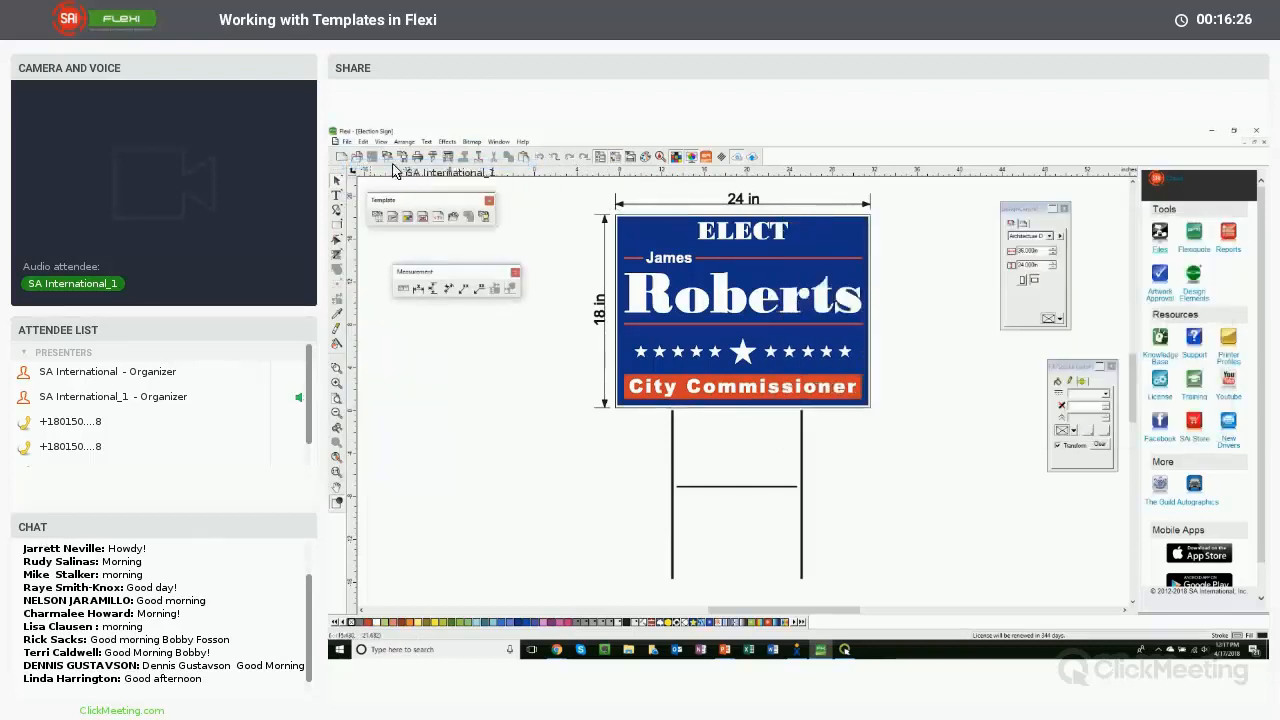
left_click(346, 142)
mouse_move(470, 254)
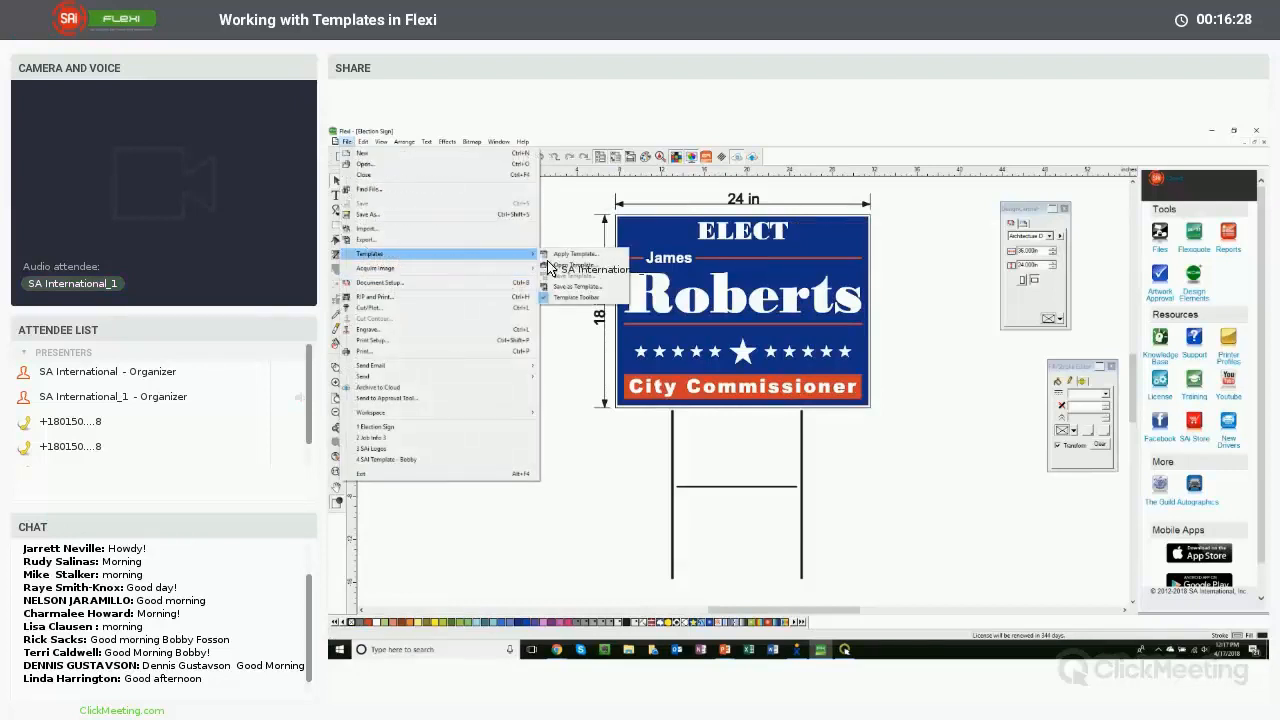
left_click(576, 268)
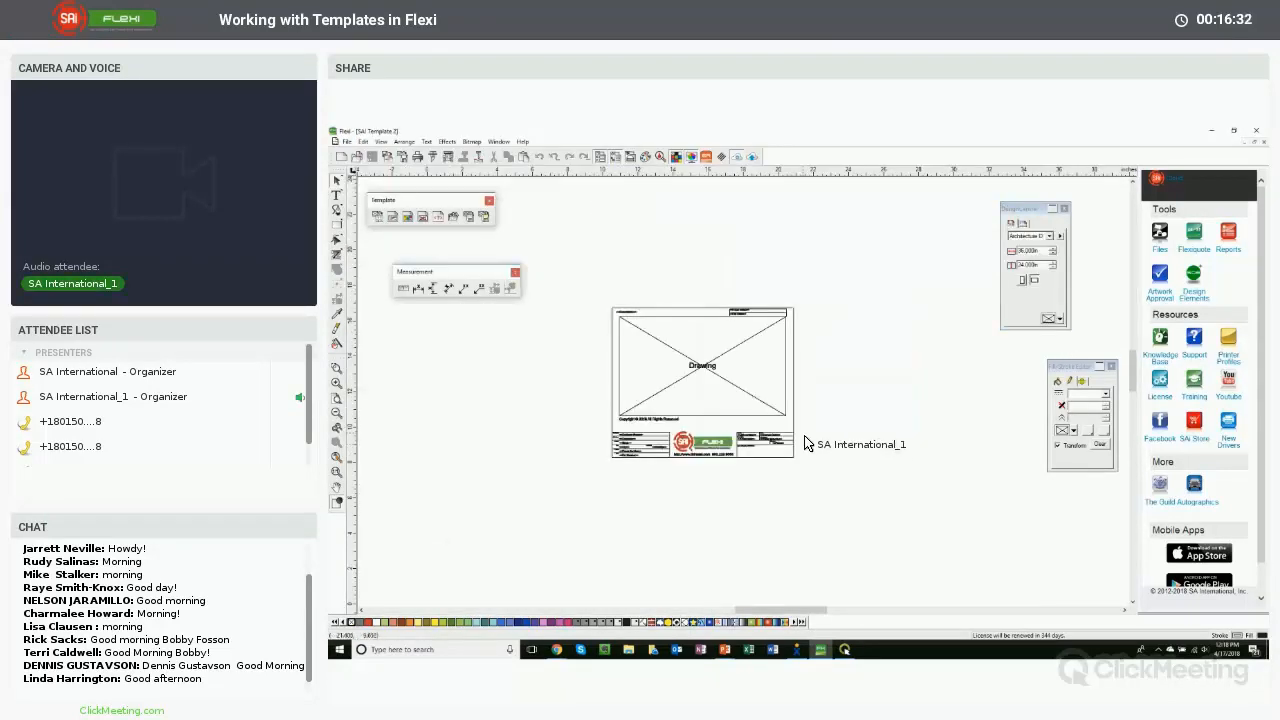
left_click_drag(602, 408, 803, 481)
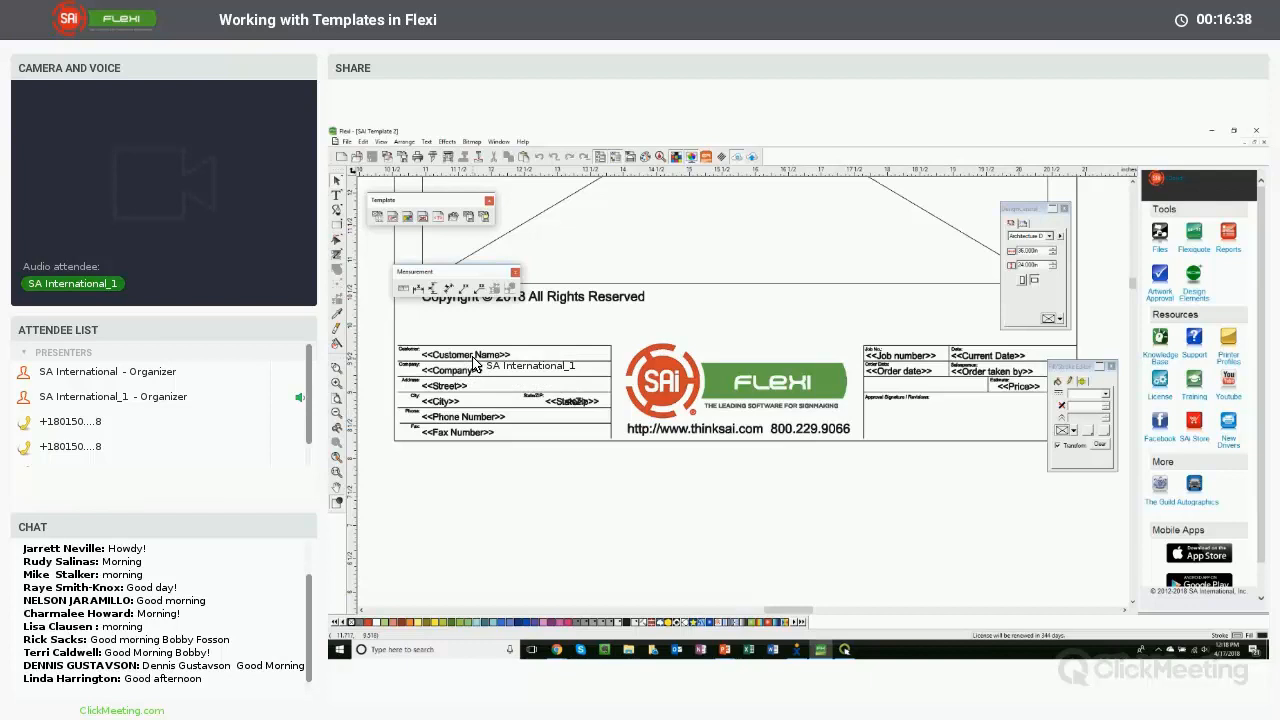
scroll(475, 365, "up", 5)
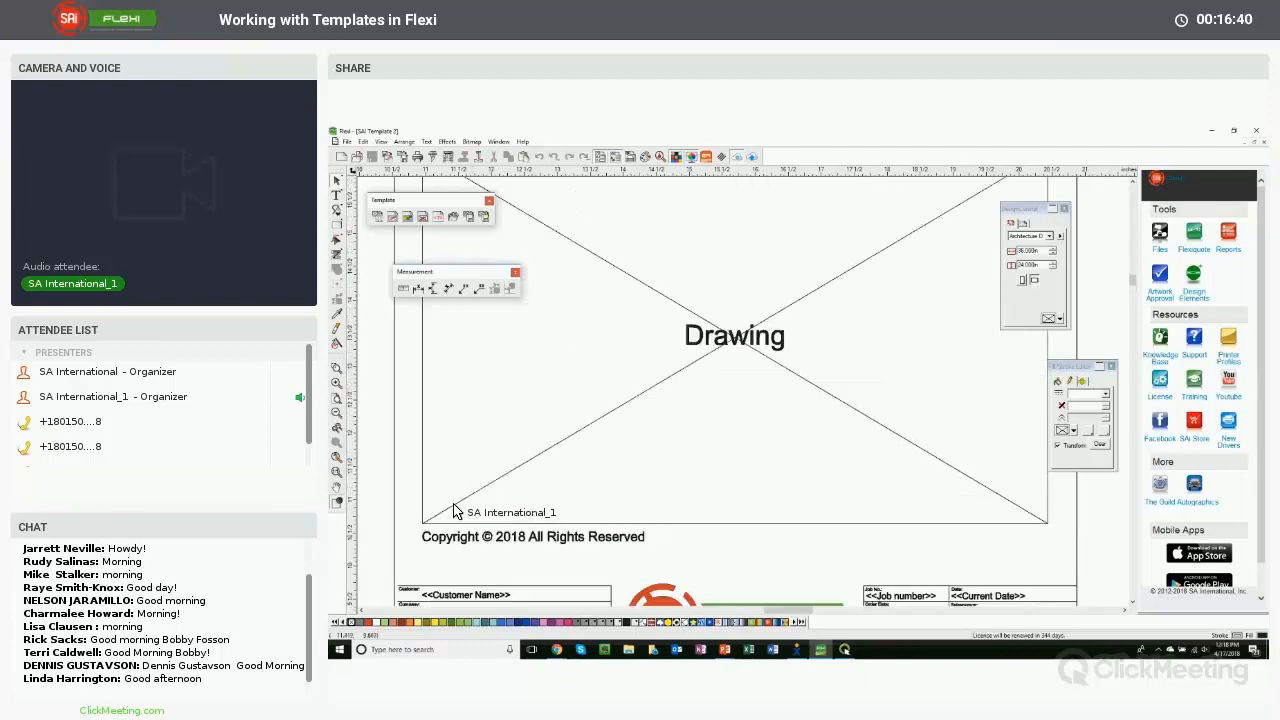
scroll(452, 512, "up", 5)
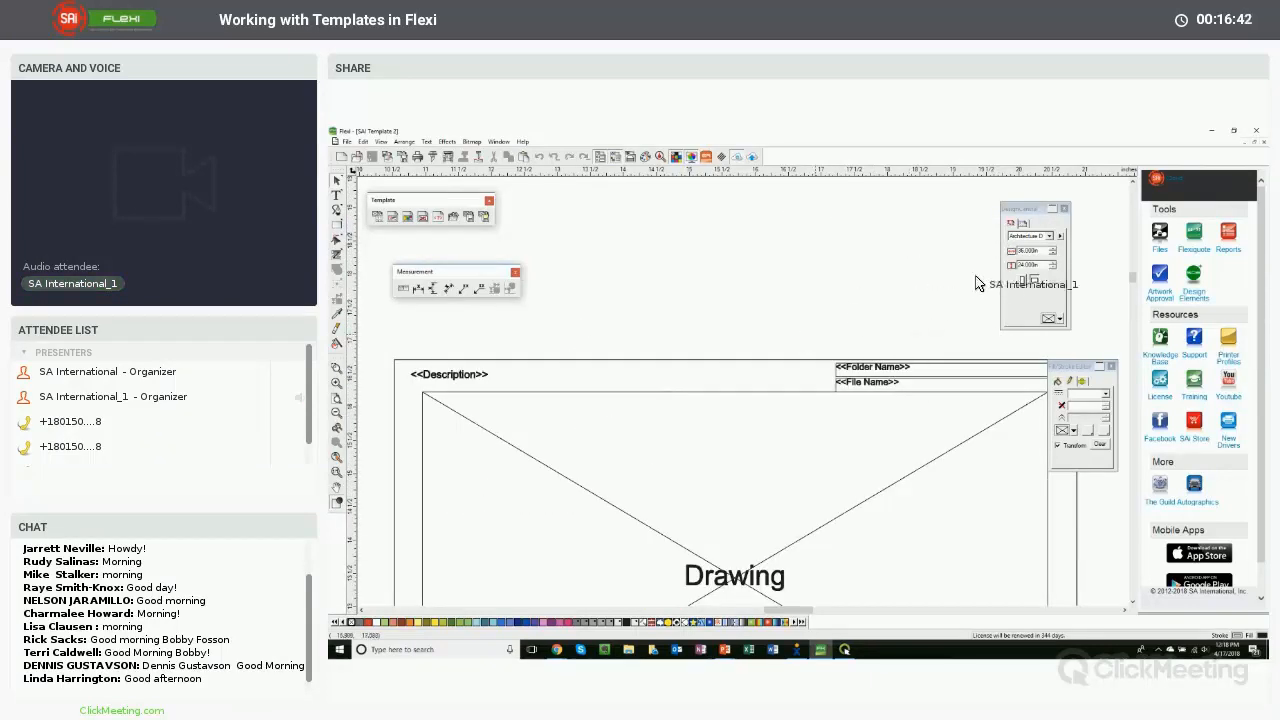
left_click(1257, 142)
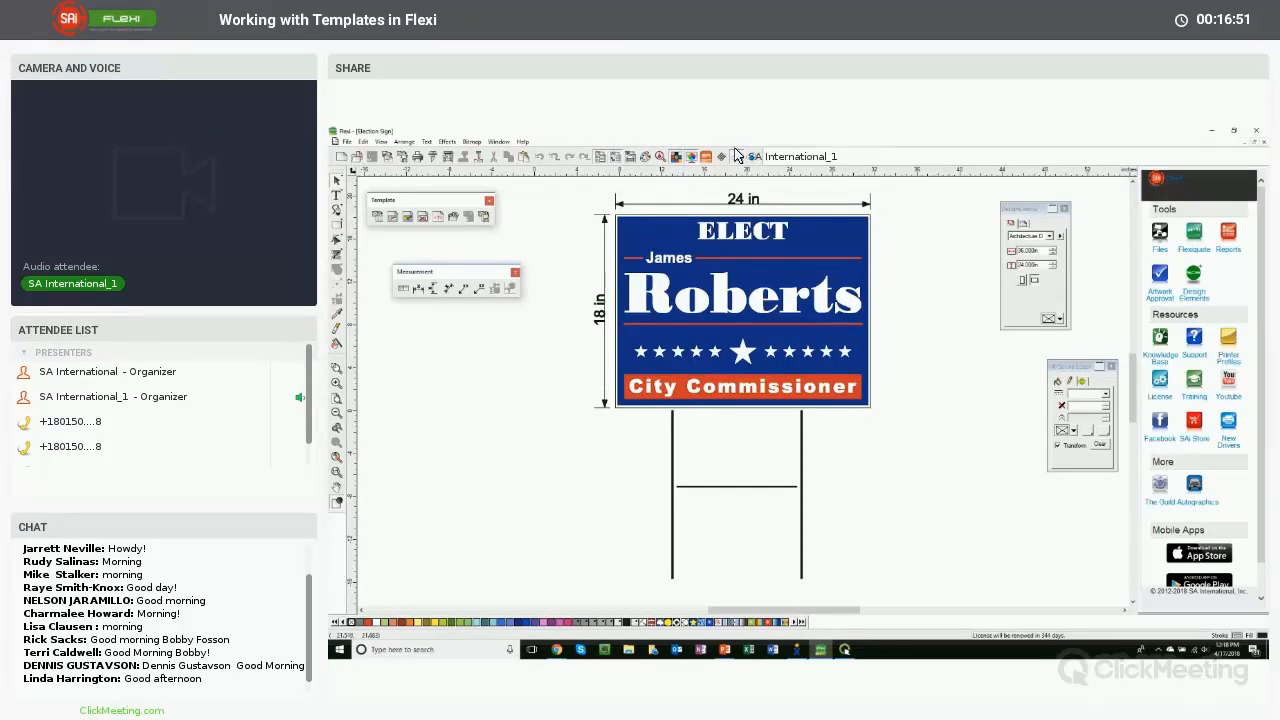
- Open the job information, set the price to 2500 and append Single Sided to the description
left_click(364, 141)
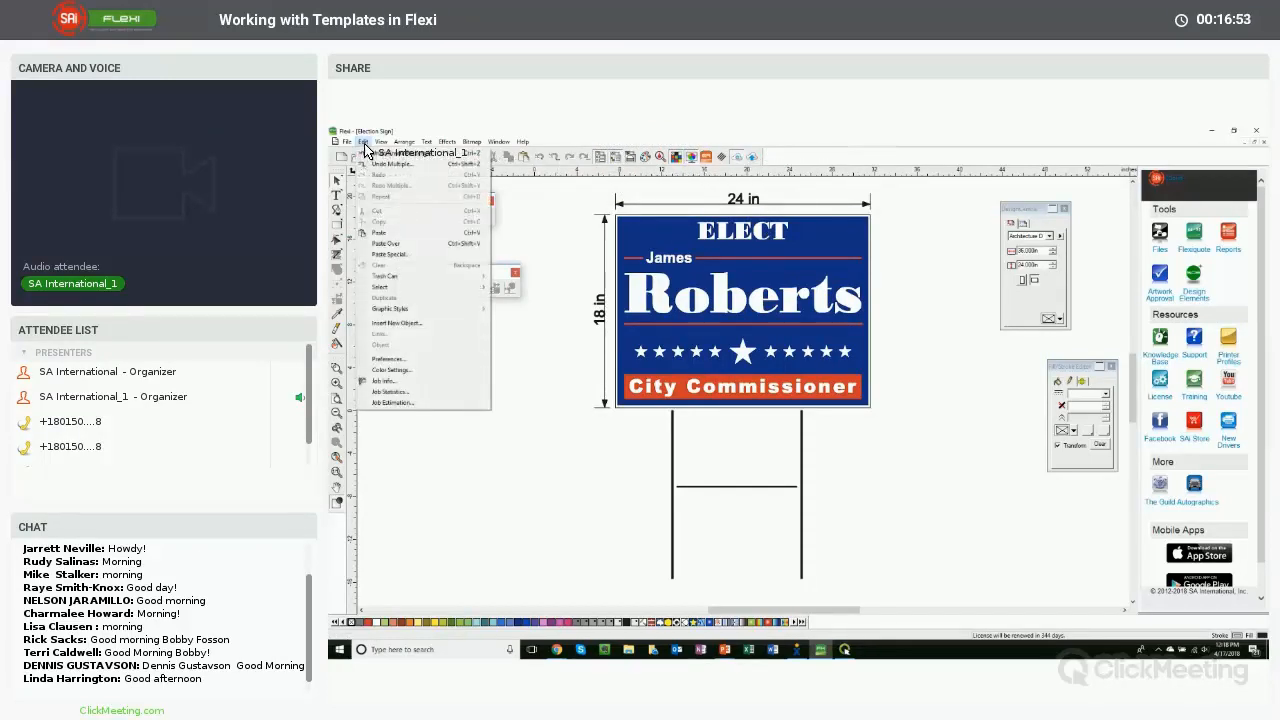
left_click(393, 385)
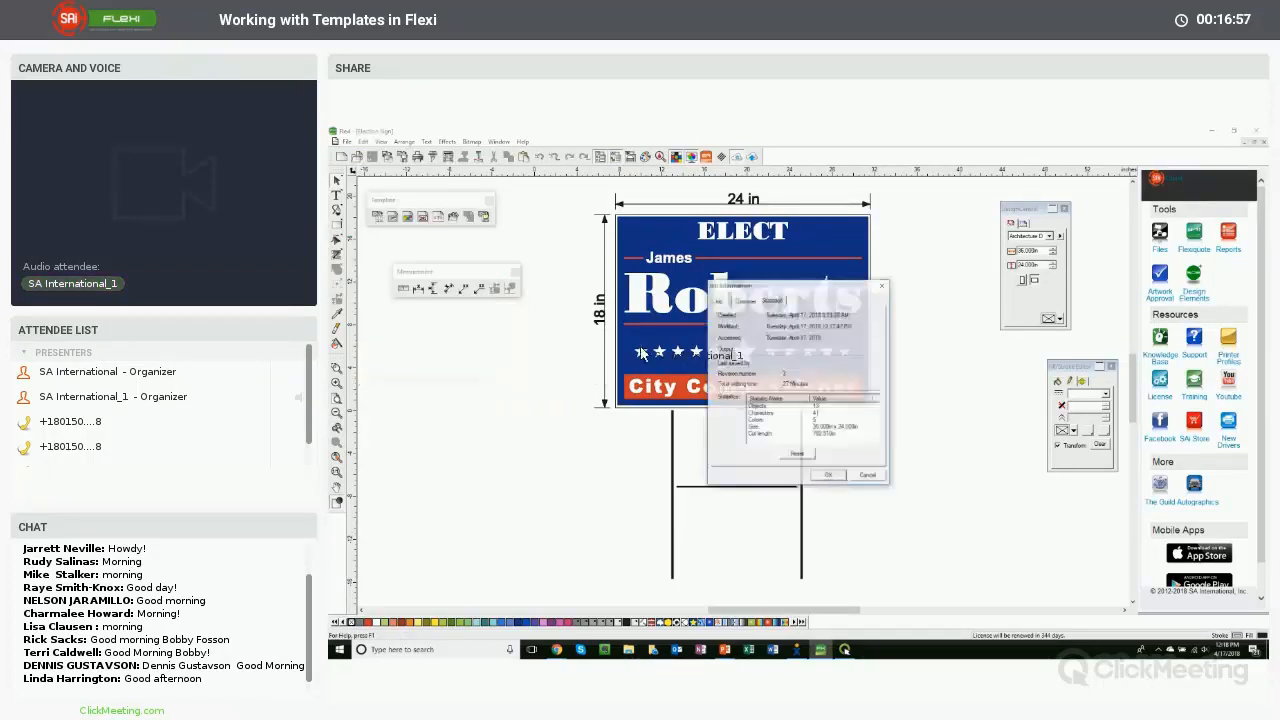
left_click(724, 302)
left_click_drag(782, 292, 736, 316)
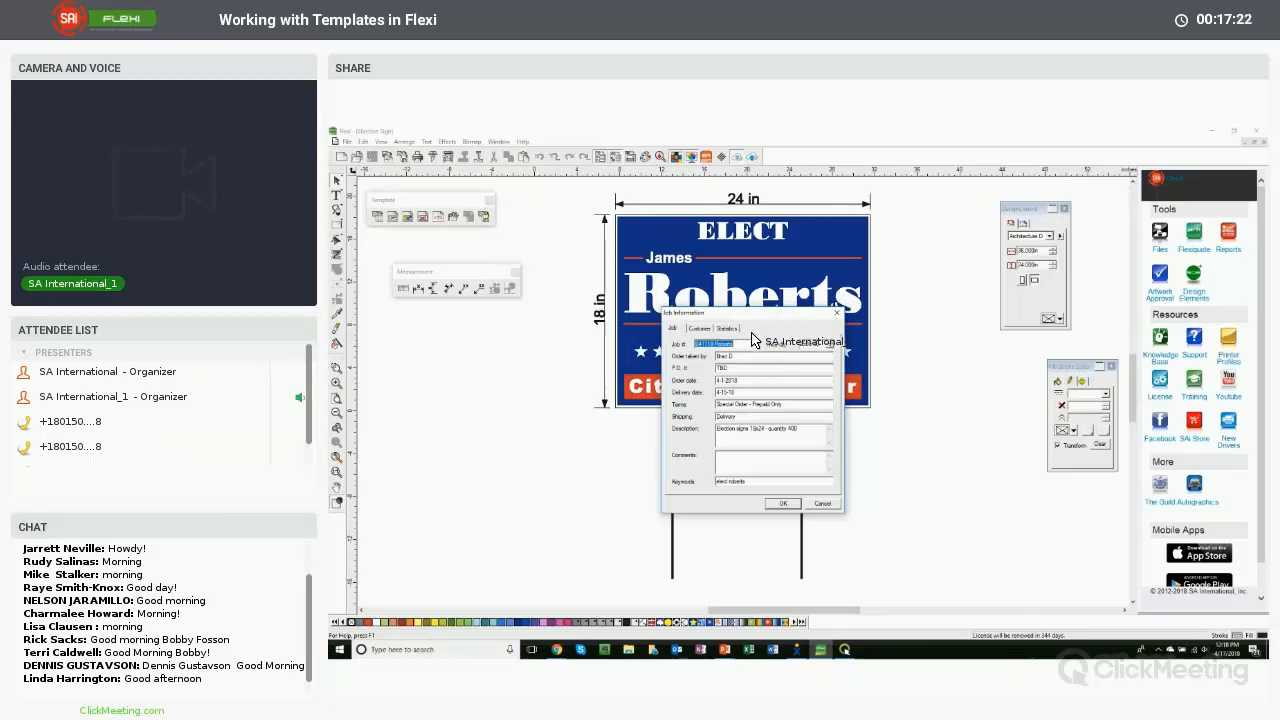
left_click(718, 345)
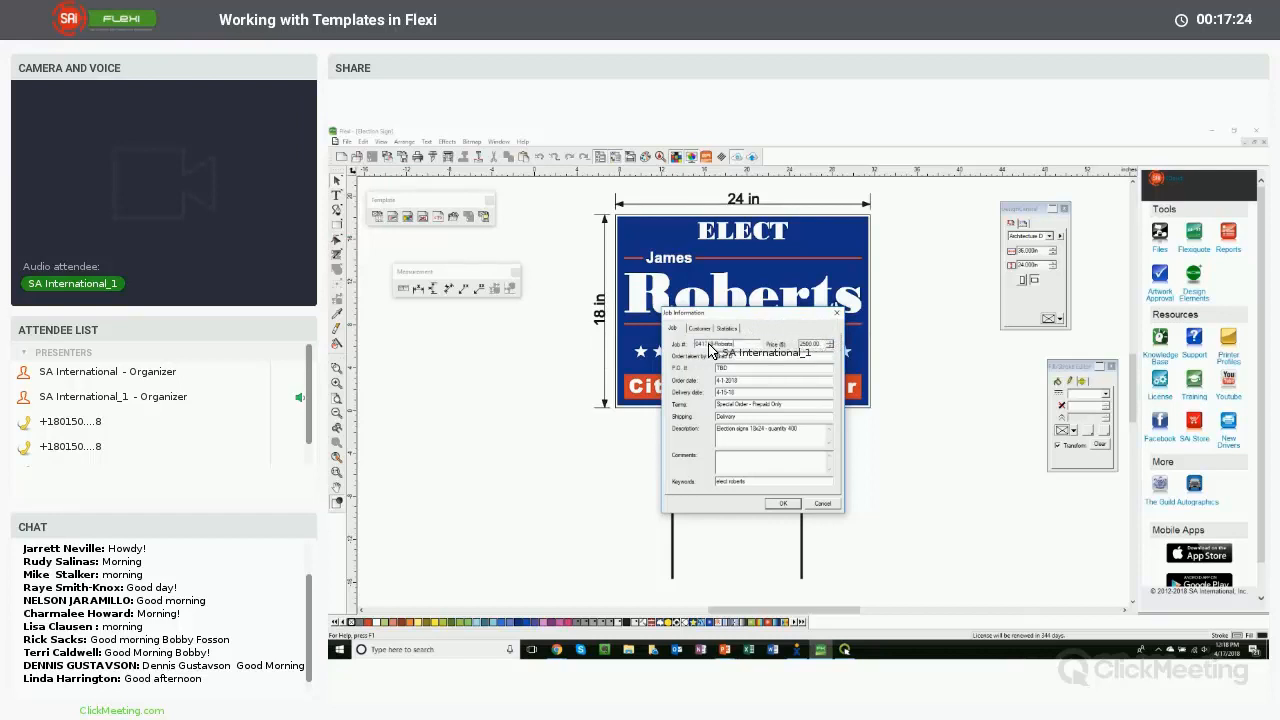
double_click(803, 345)
type("2500")
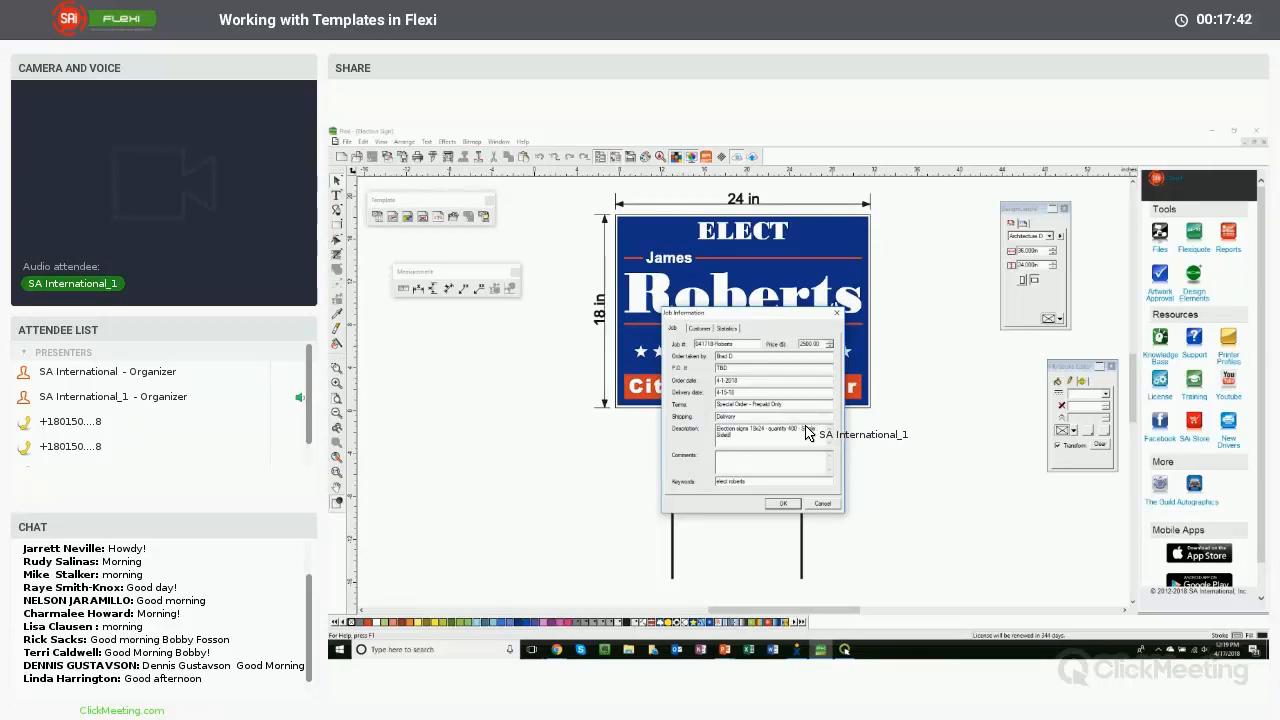
- Check the customer details in the job information and accept the changes
double_click(743, 484)
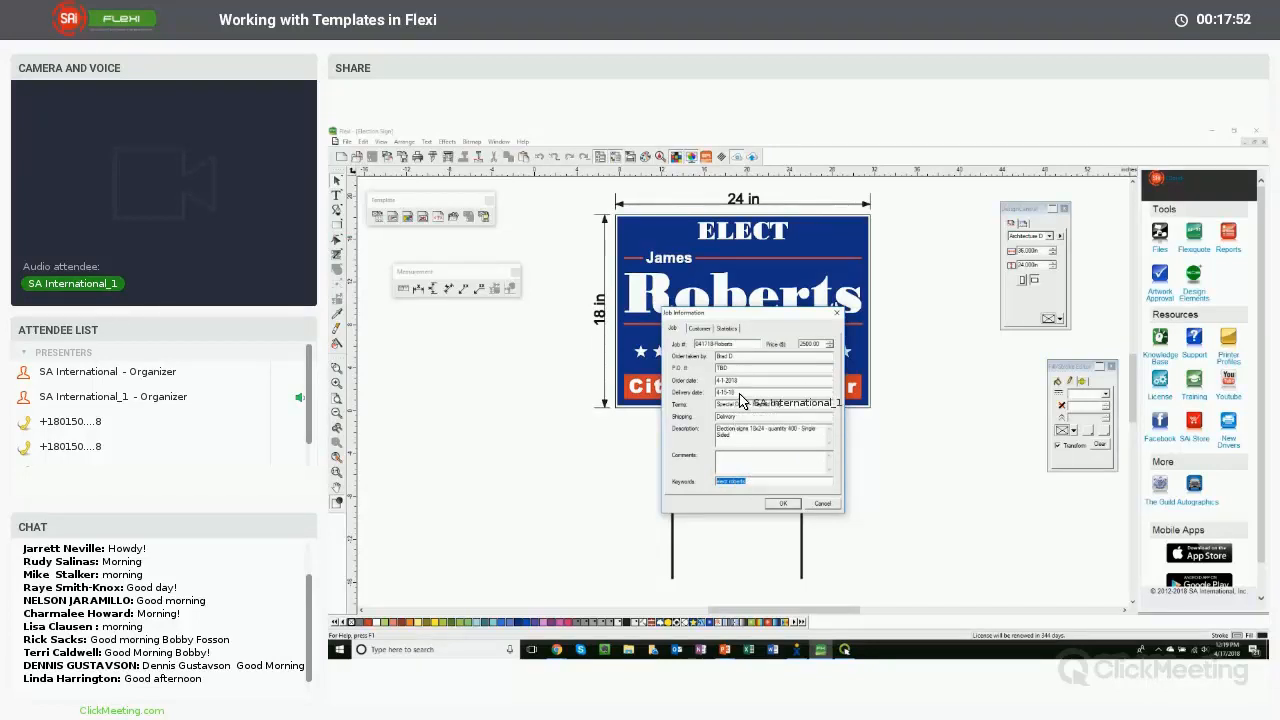
left_click(700, 332)
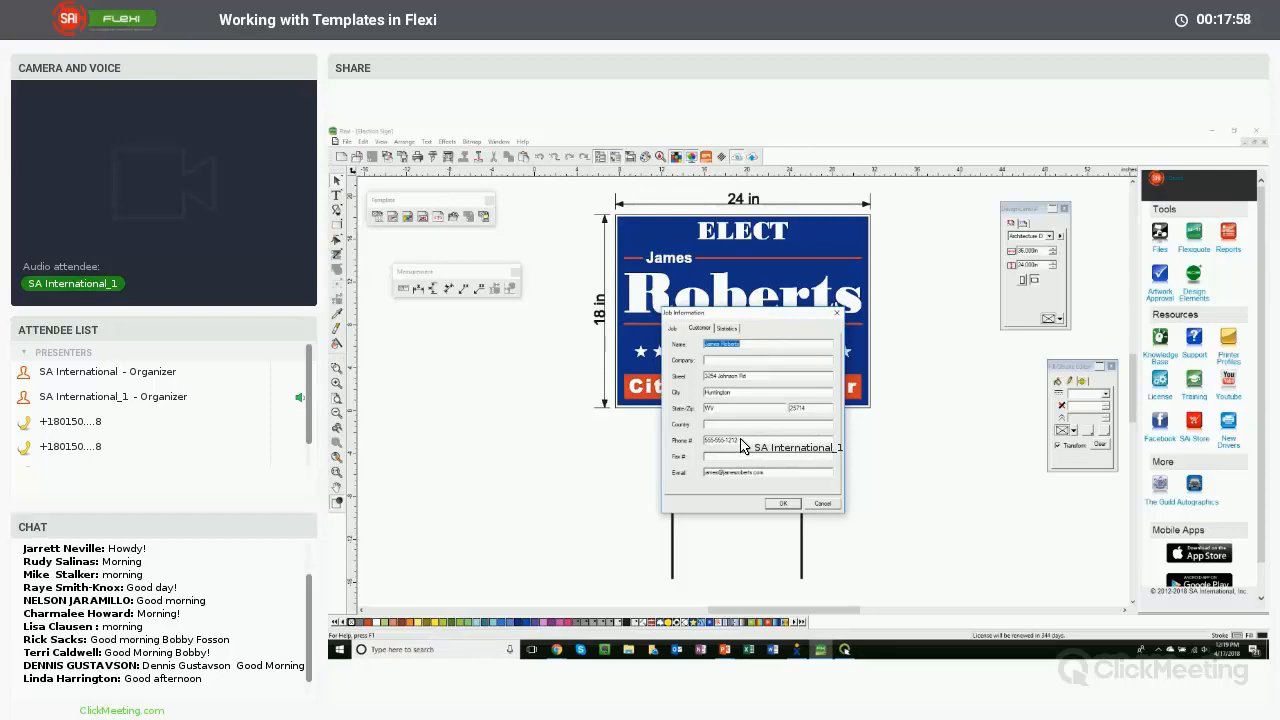
left_click(677, 331)
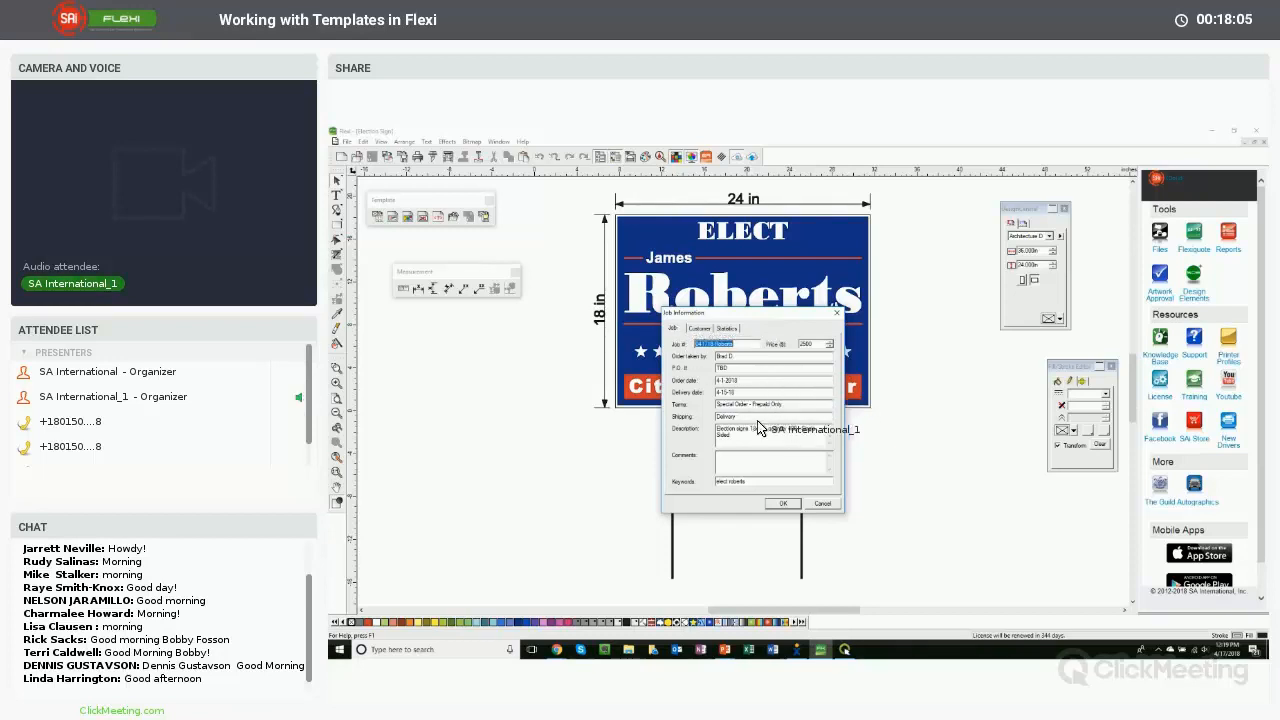
left_click(782, 504)
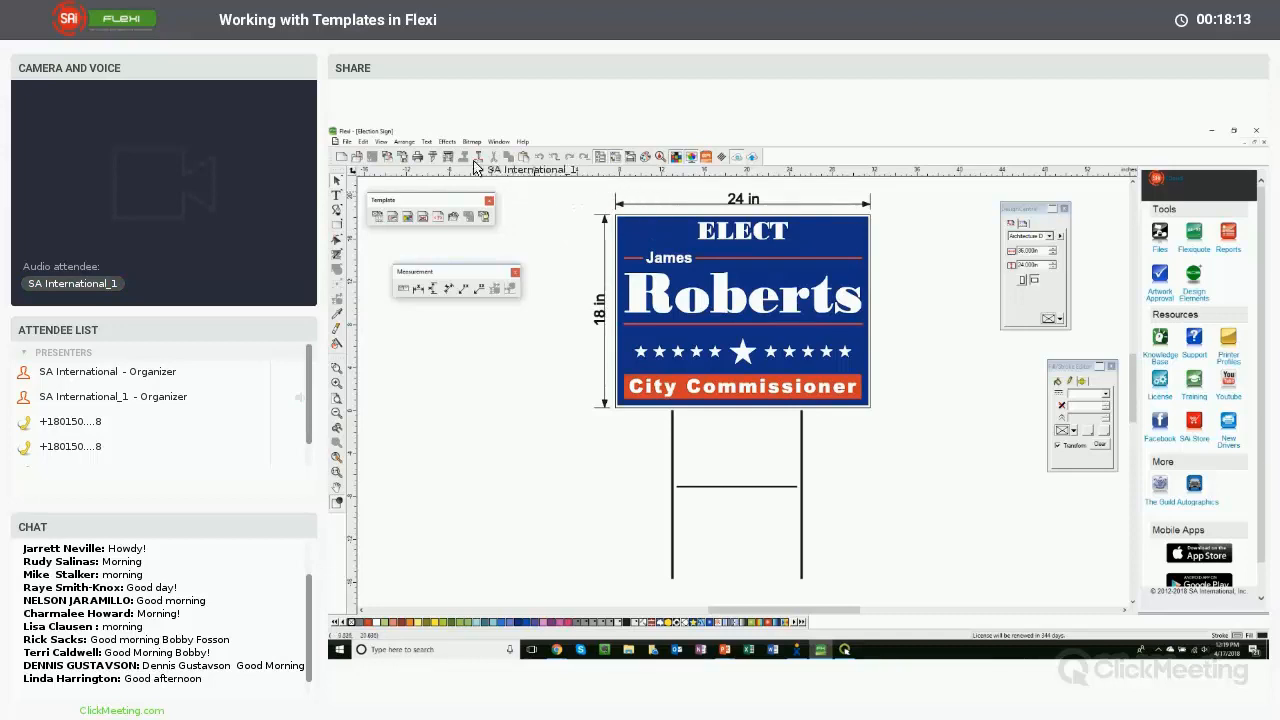
- Apply the SAI Template 2 template to the election sign job
left_click(348, 142)
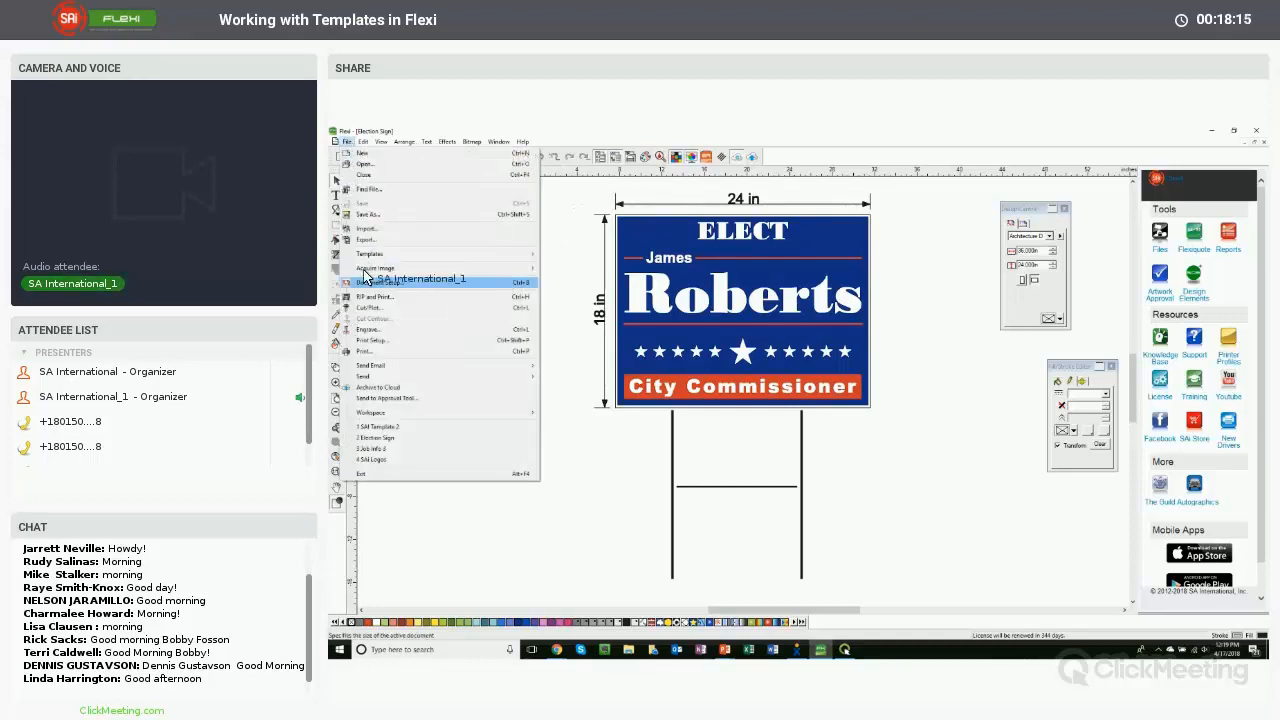
mouse_move(478, 258)
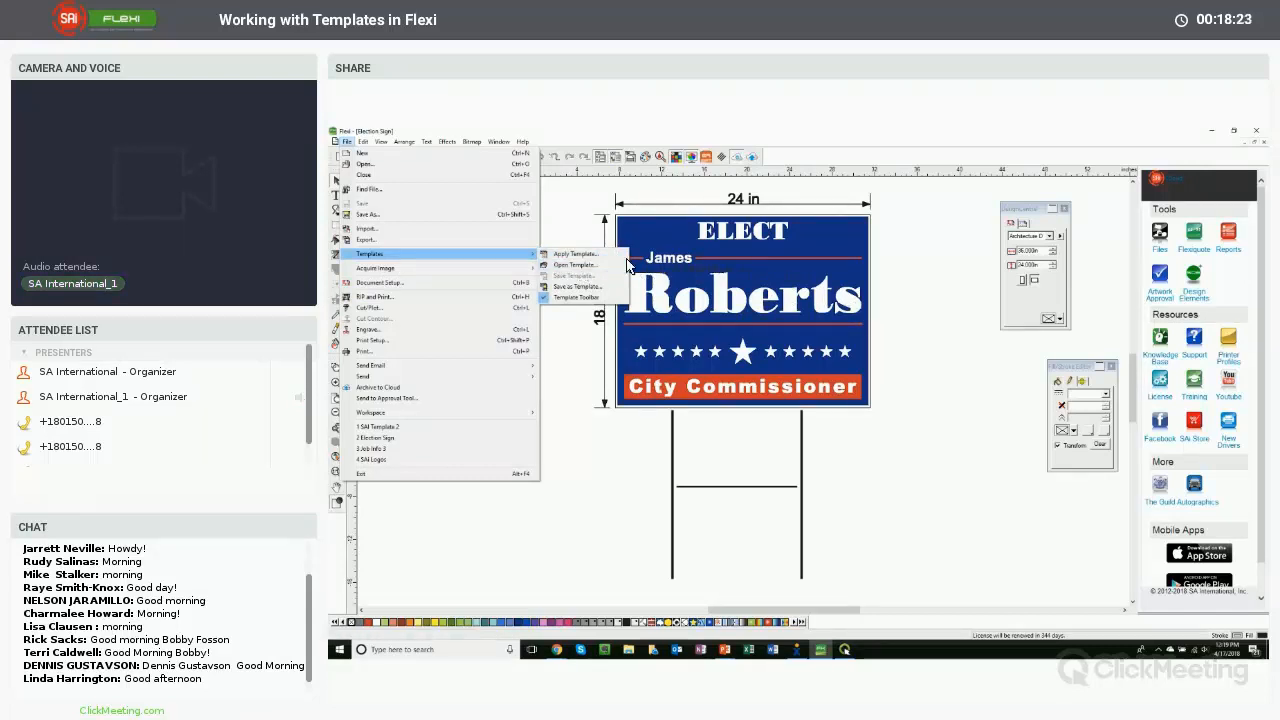
left_click(594, 262)
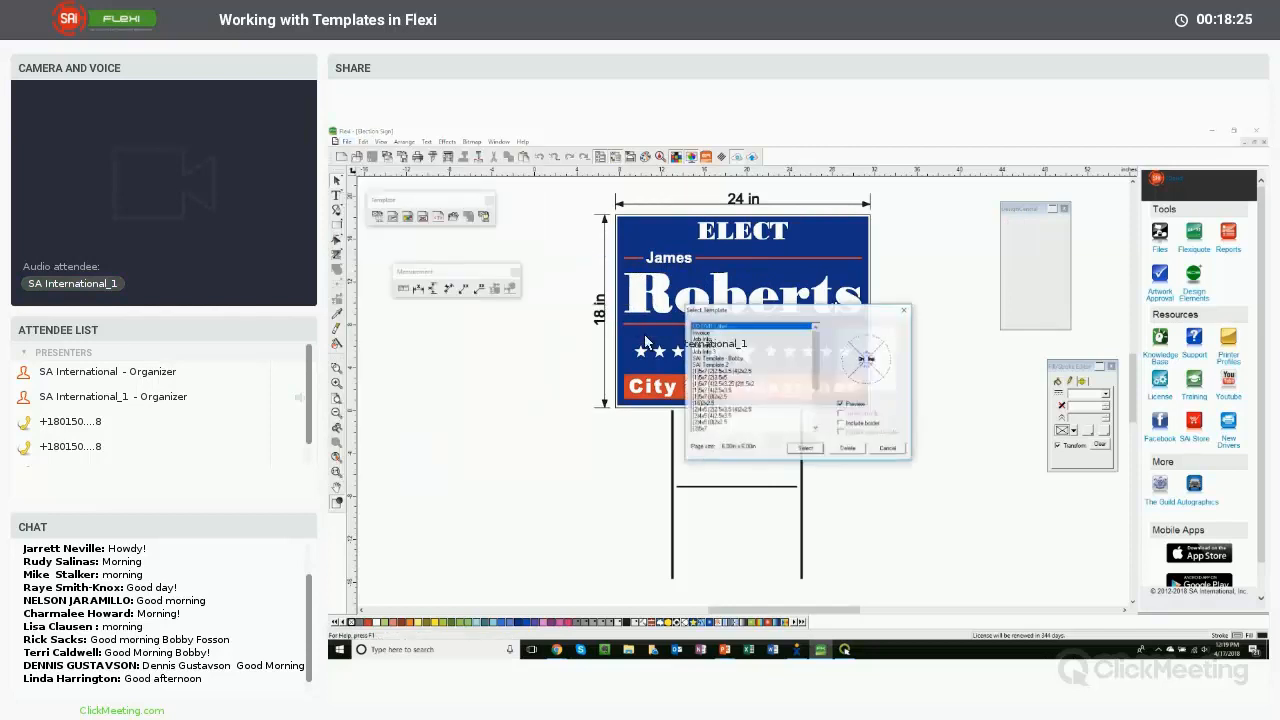
left_click(718, 366)
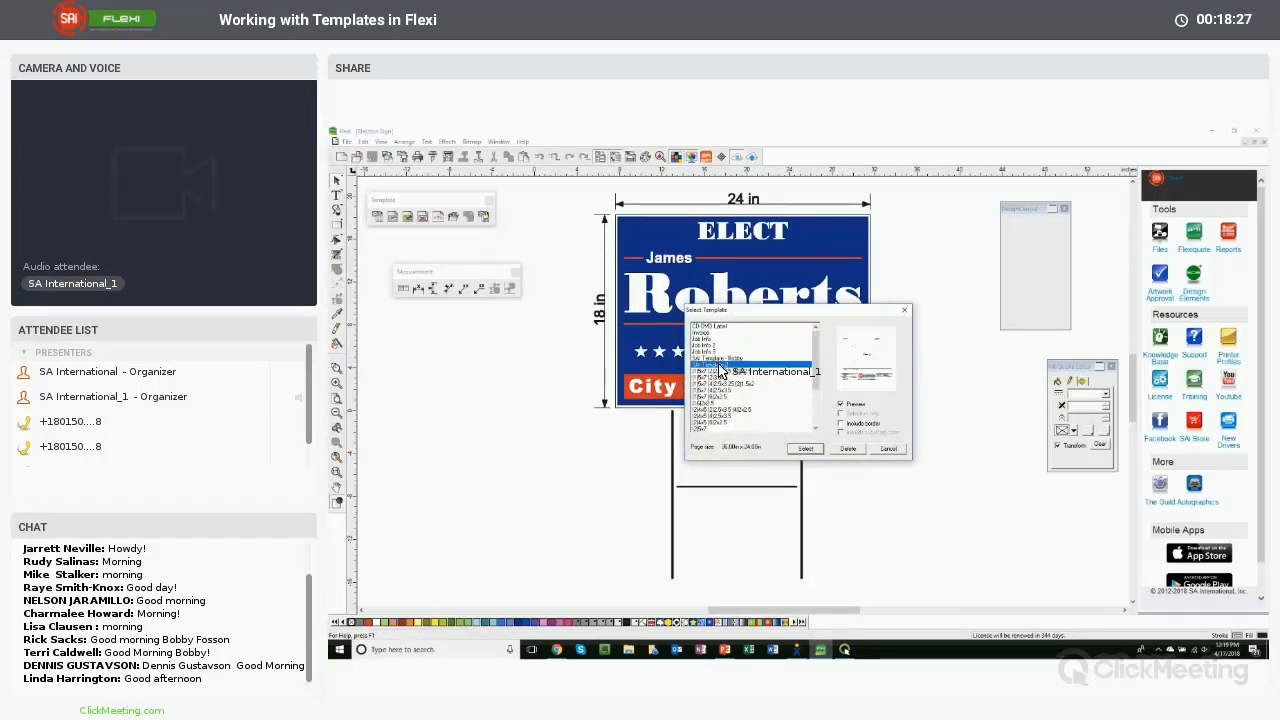
left_click(806, 449)
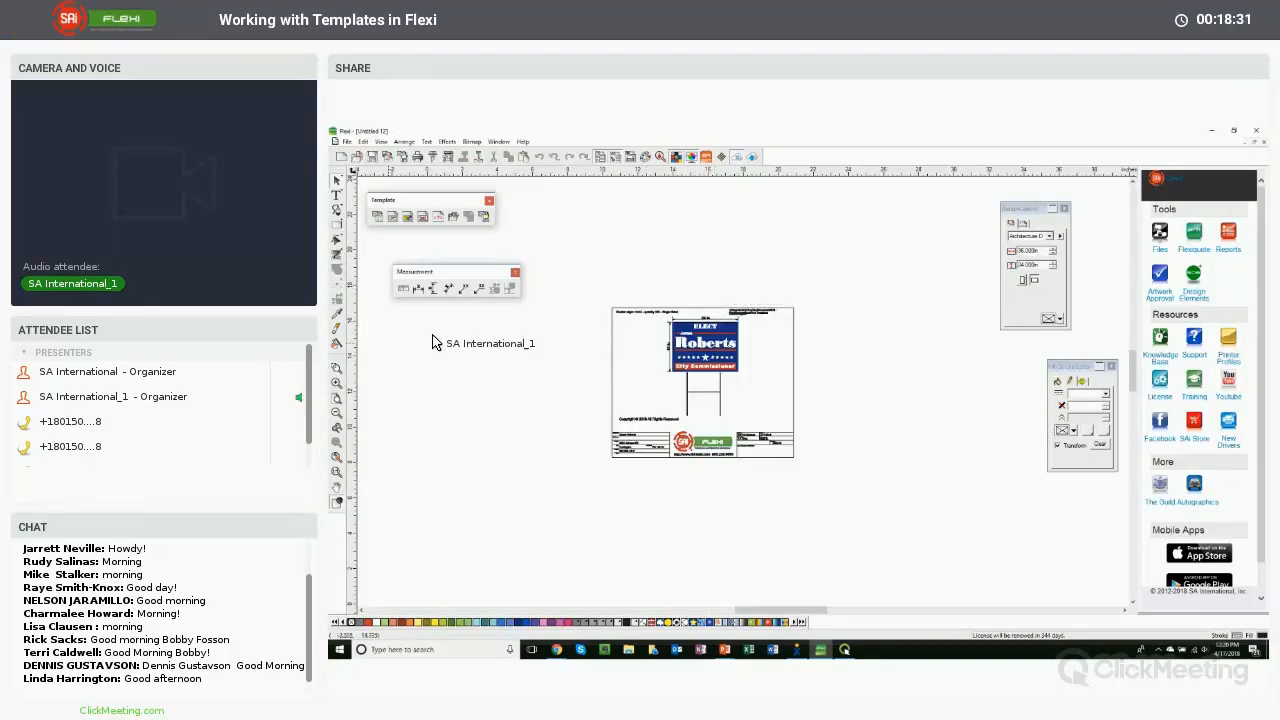
- Shrink the election sign artwork and reposition it within the template's drawing area
left_click_drag(590, 298, 838, 484)
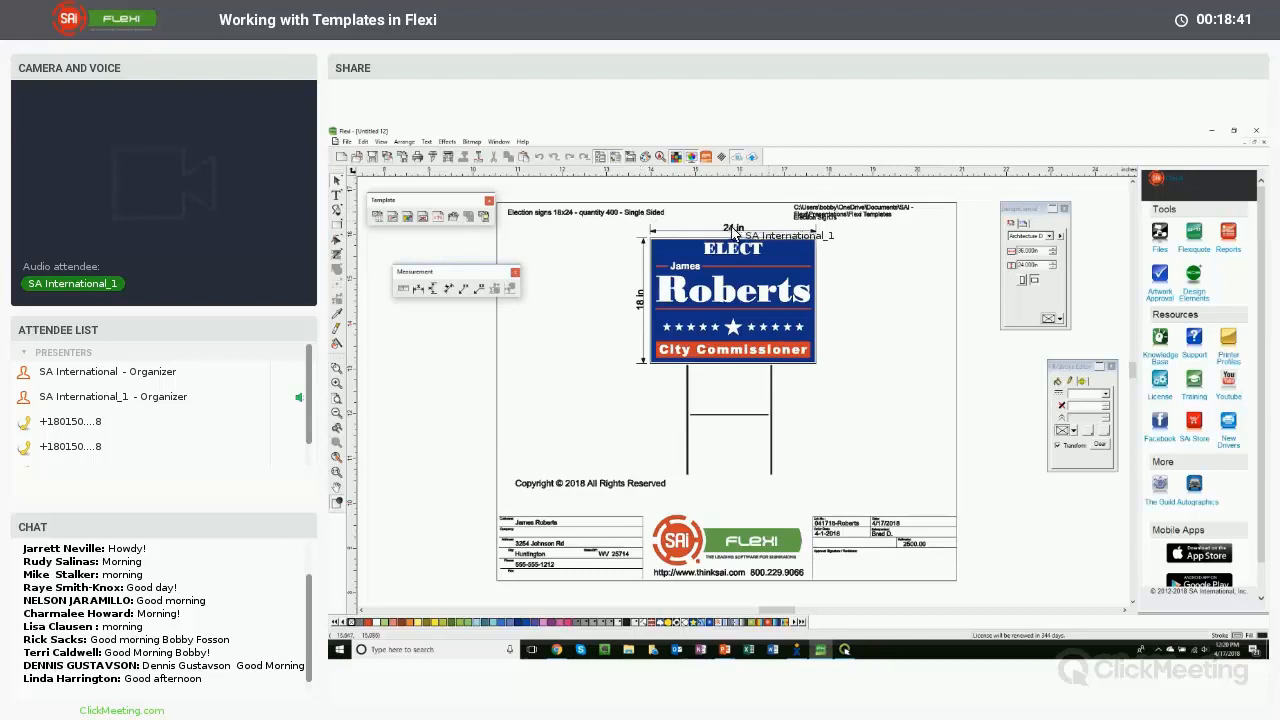
left_click(637, 307)
left_click(642, 306)
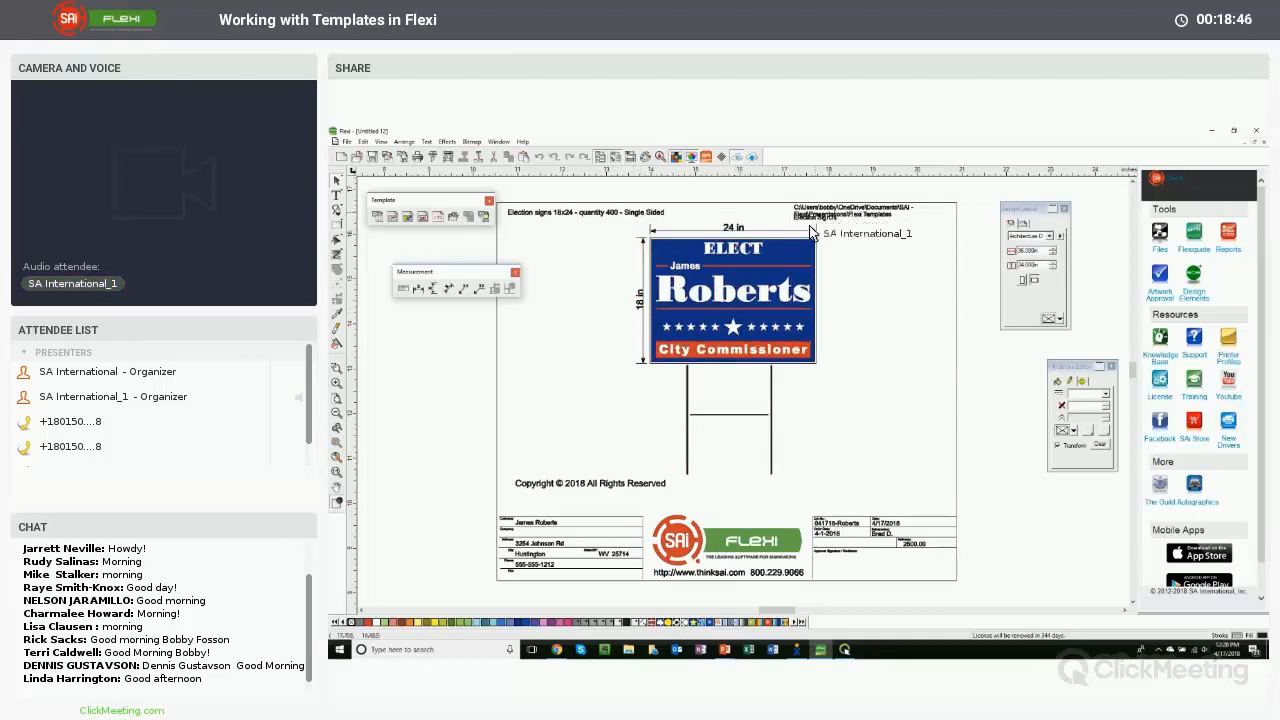
left_click(722, 316)
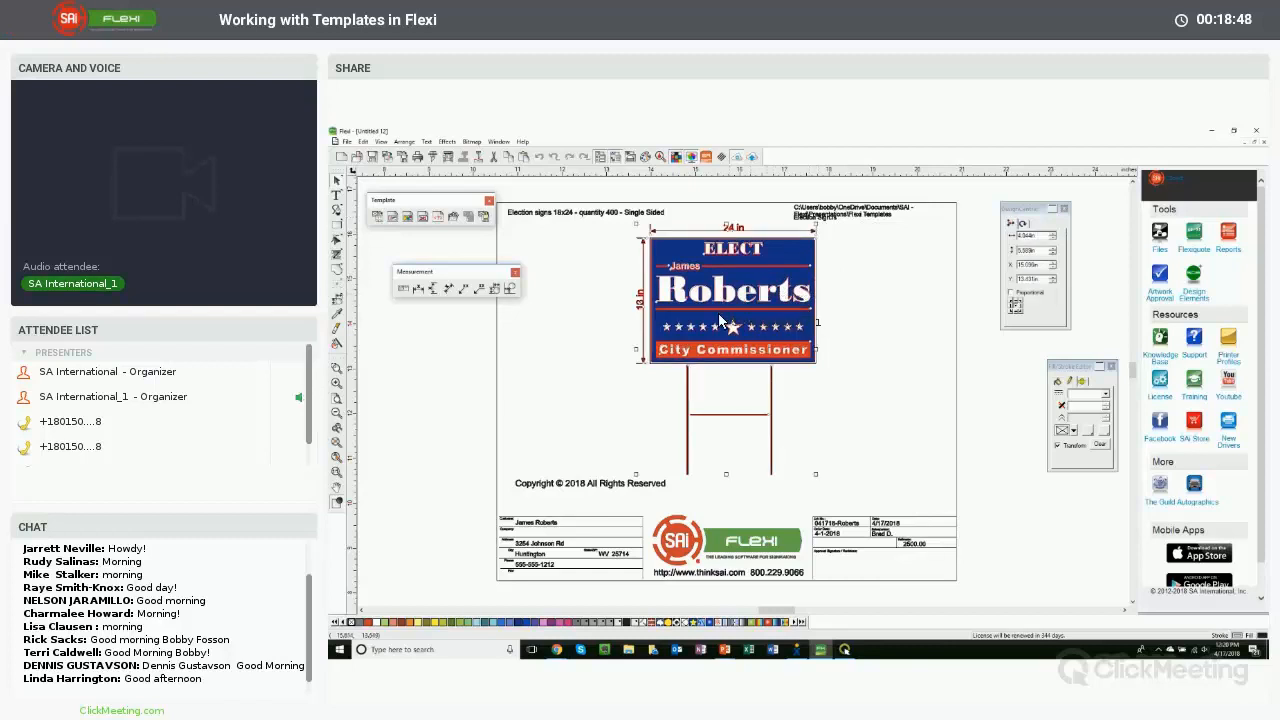
left_click(836, 218)
left_click(831, 221)
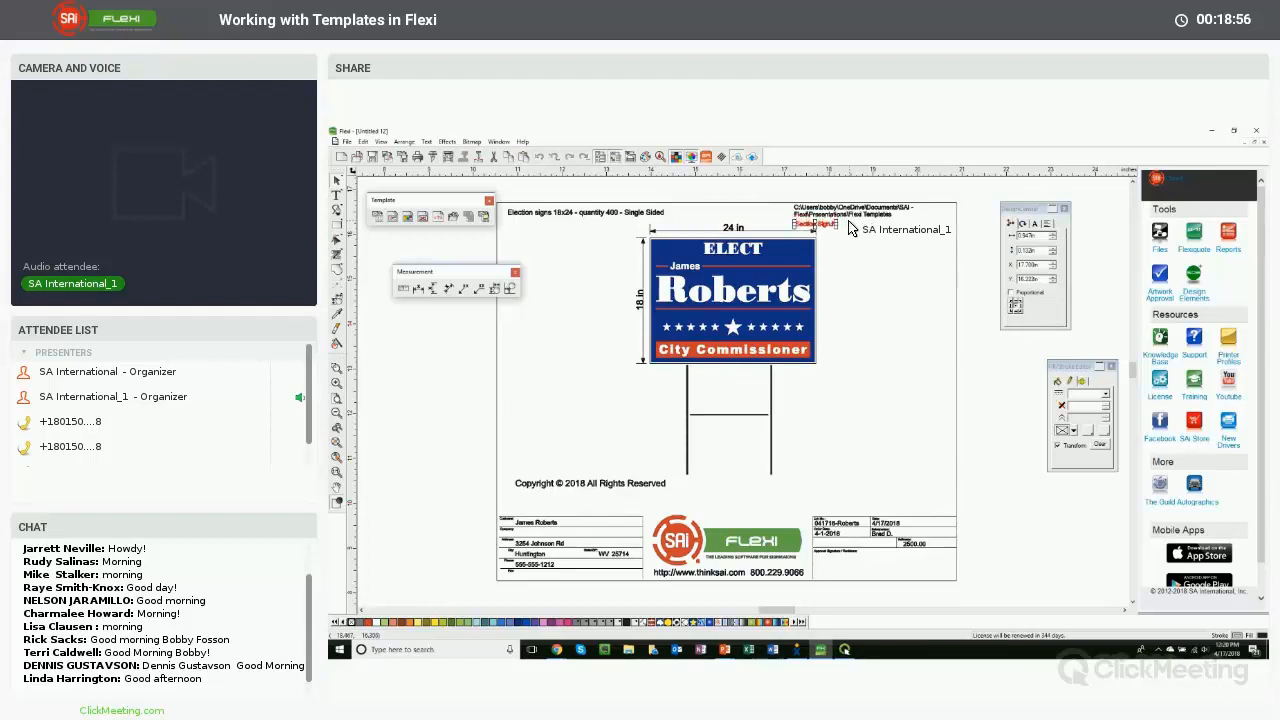
left_click(733, 263)
left_click_drag(818, 230, 800, 255)
left_click_drag(740, 321, 746, 316)
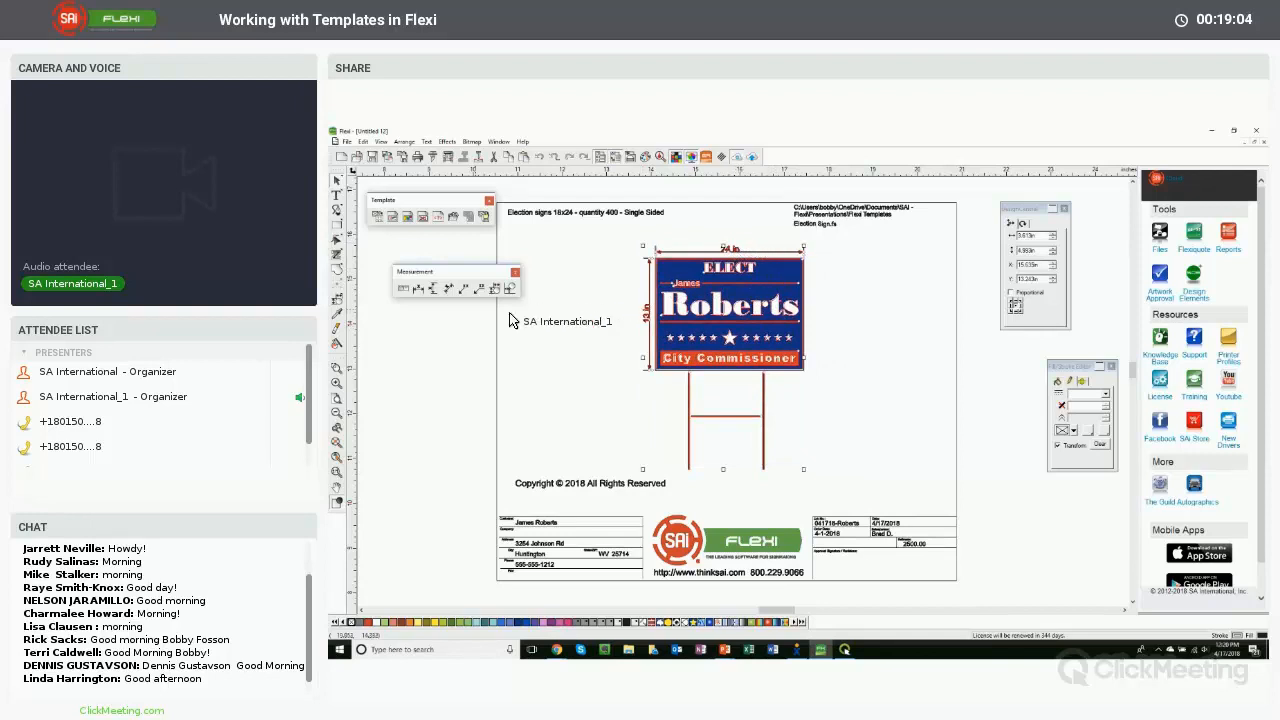
left_click(453, 339)
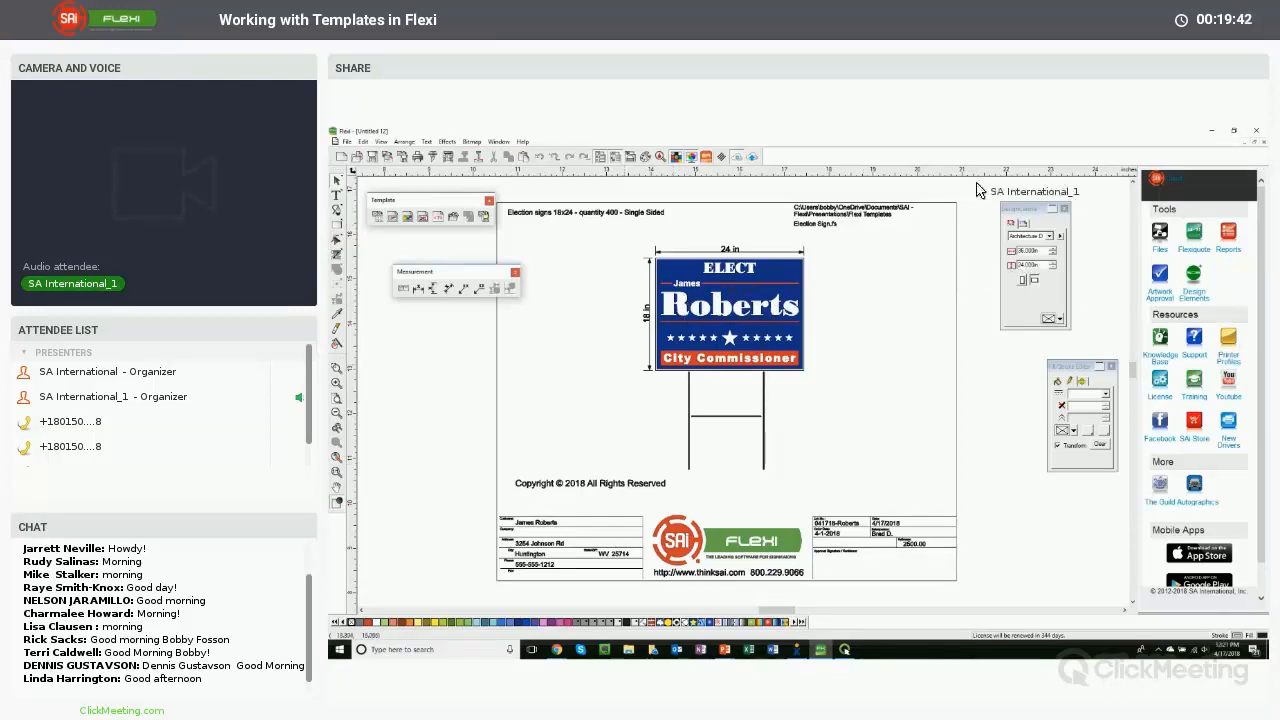
- Close the templated sign document without saving changes
left_click(1263, 143)
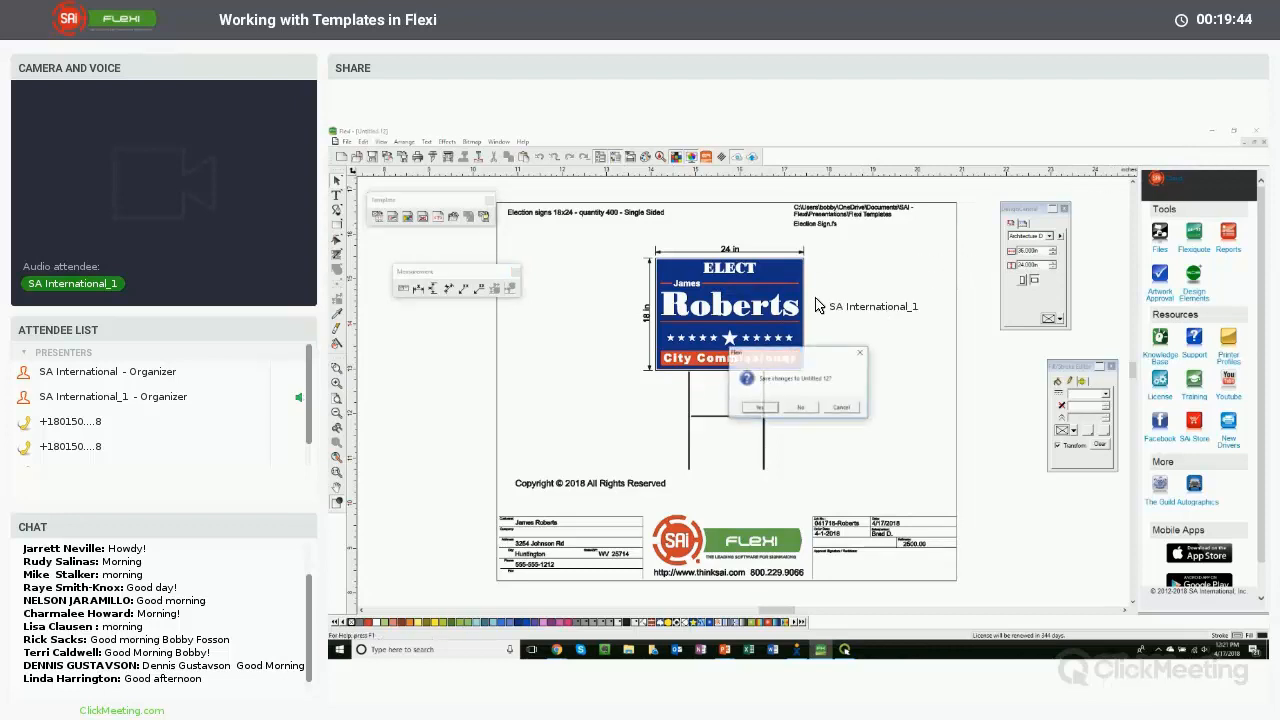
left_click(802, 406)
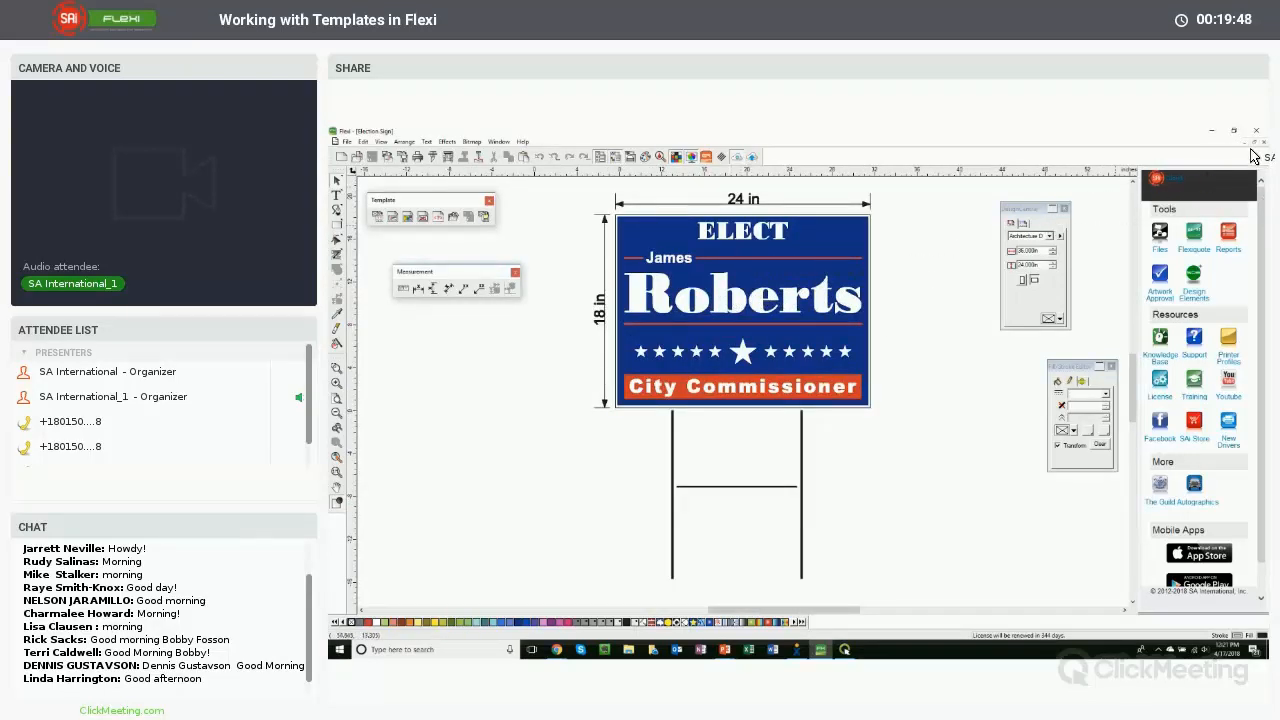
- Open the SAI Template 2 template for editing
left_click(350, 143)
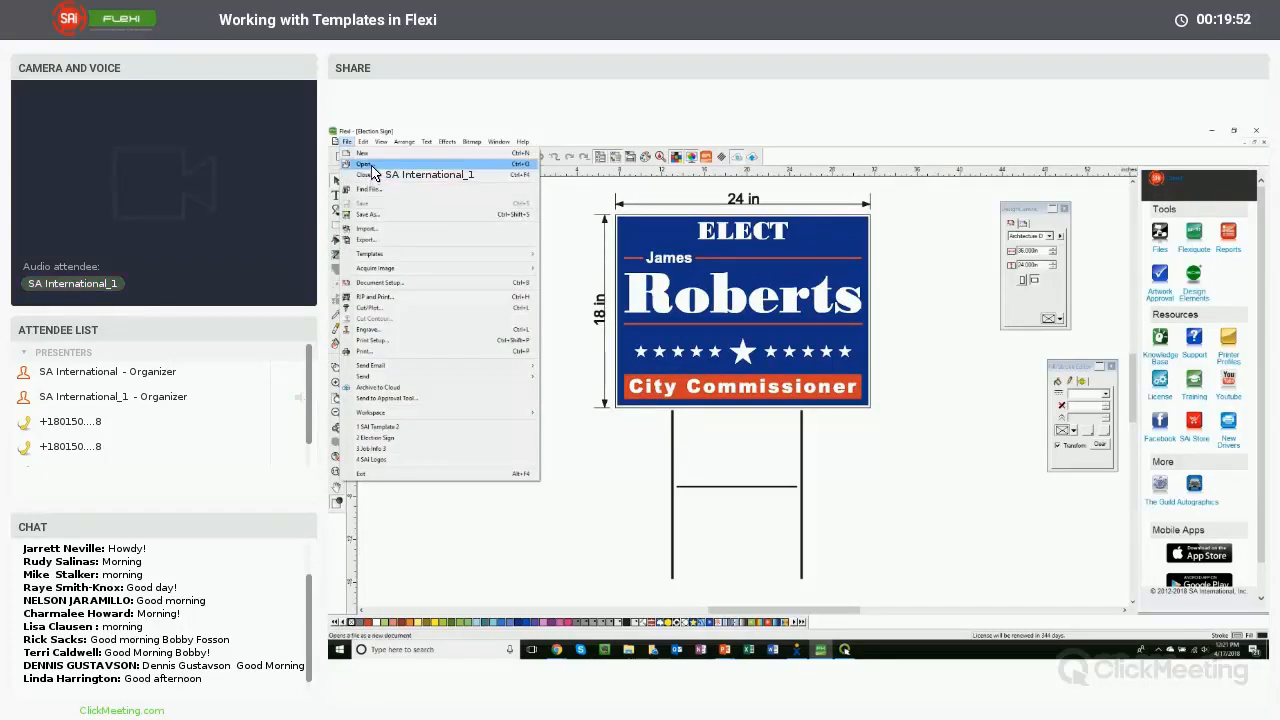
mouse_move(500, 254)
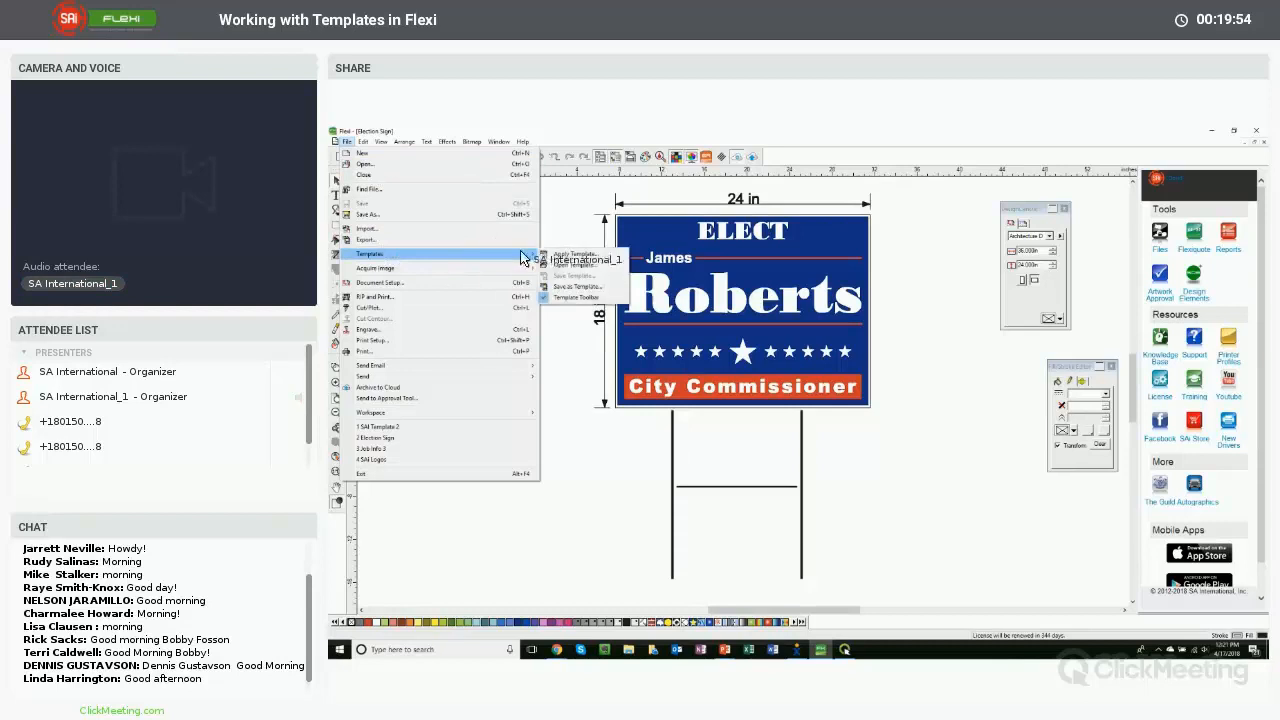
left_click(580, 266)
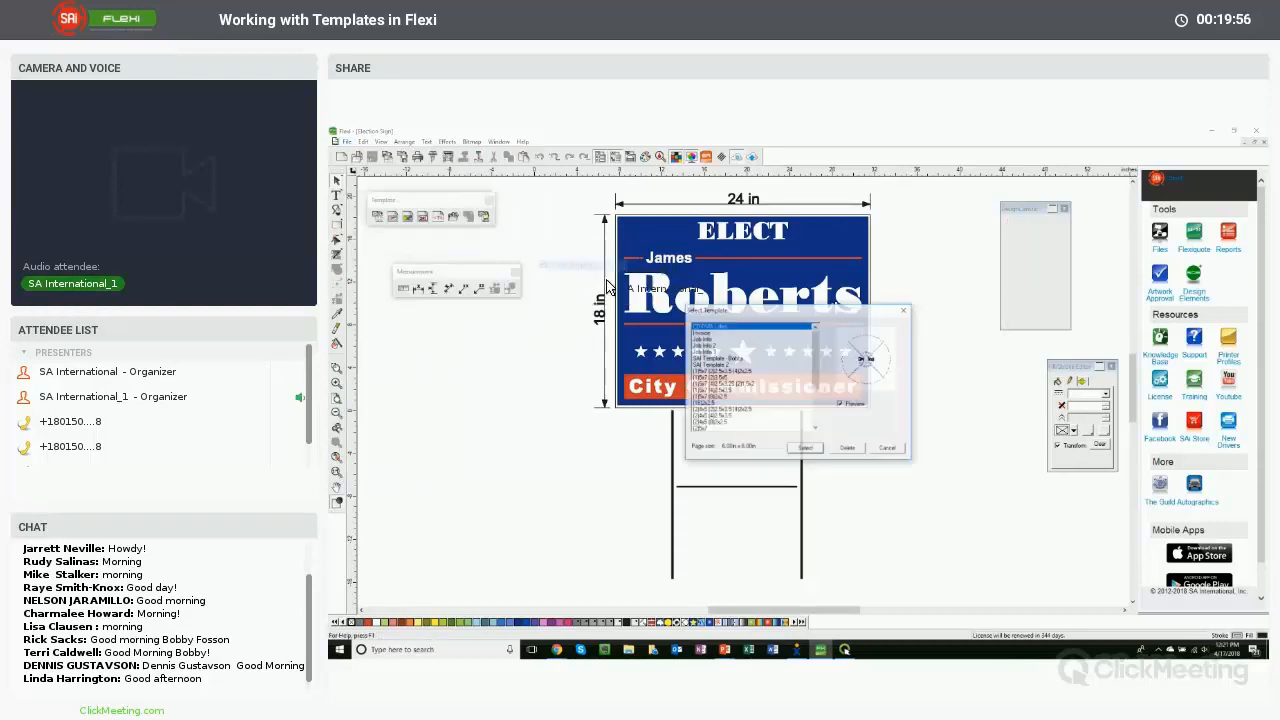
left_click(808, 448)
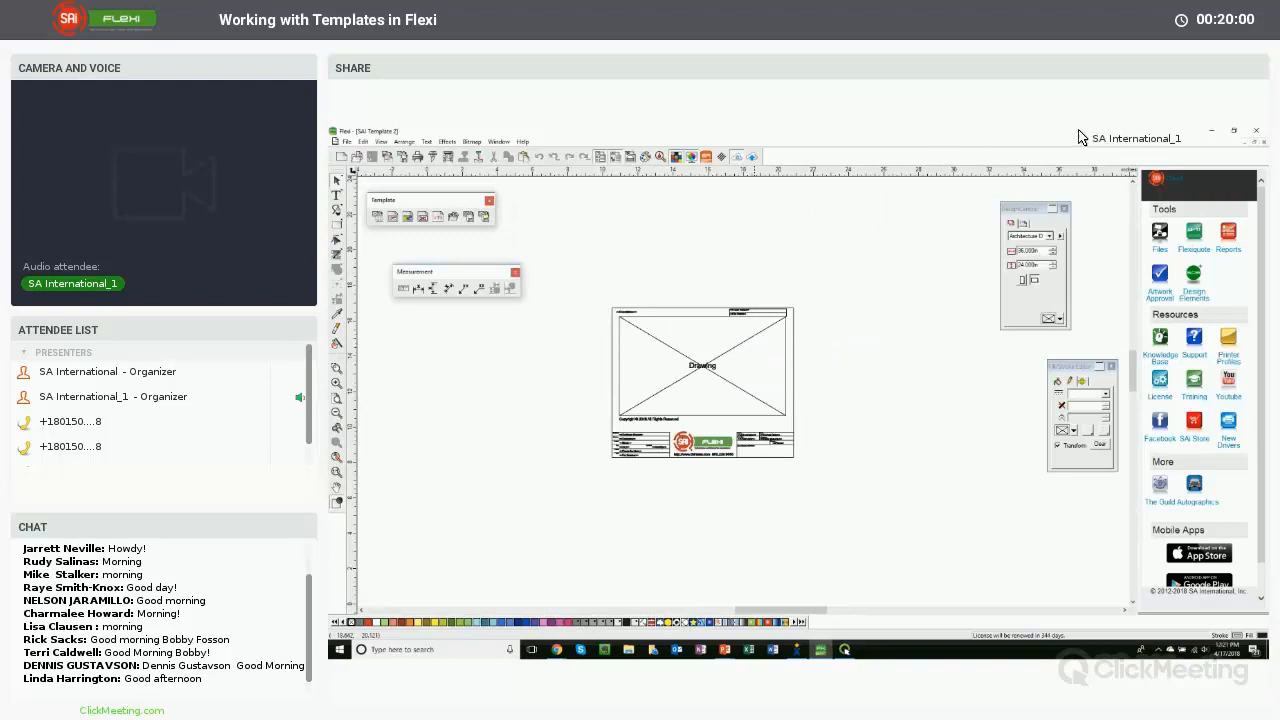
- Switch to the SAI Logos document and copy the round SAI logo
left_click_drag(1080, 131, 880, 160)
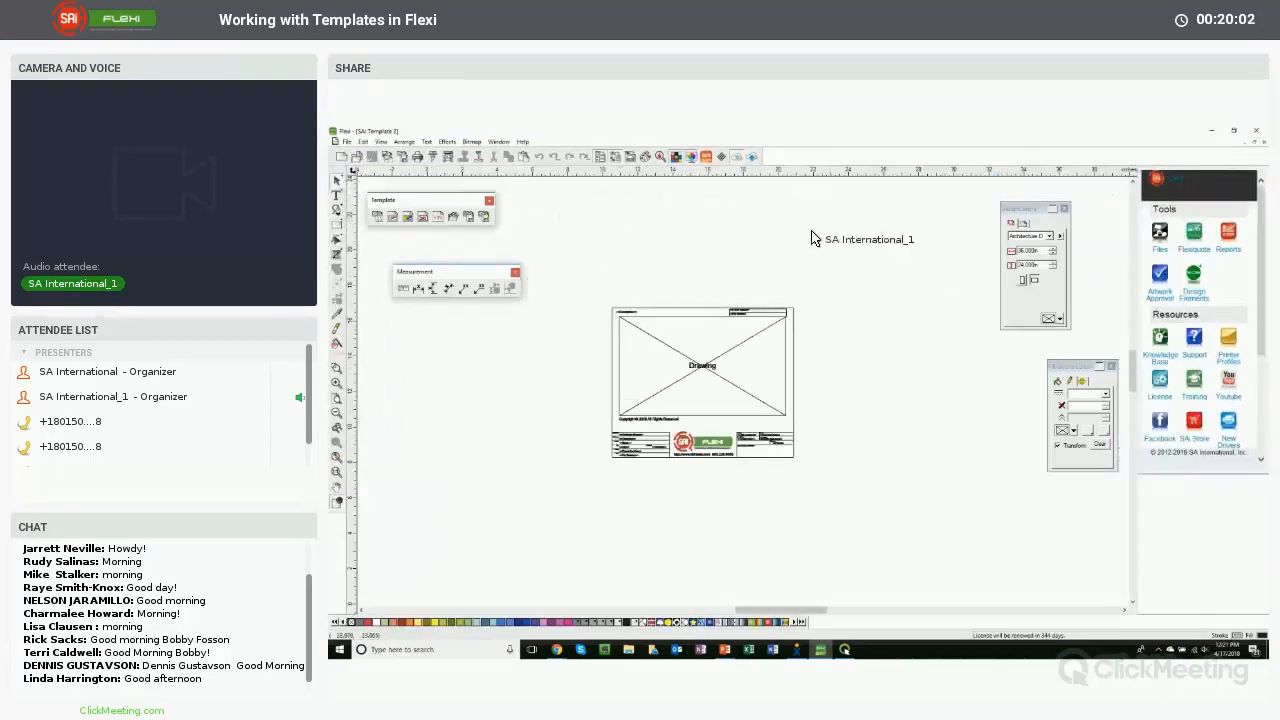
left_click(1253, 143)
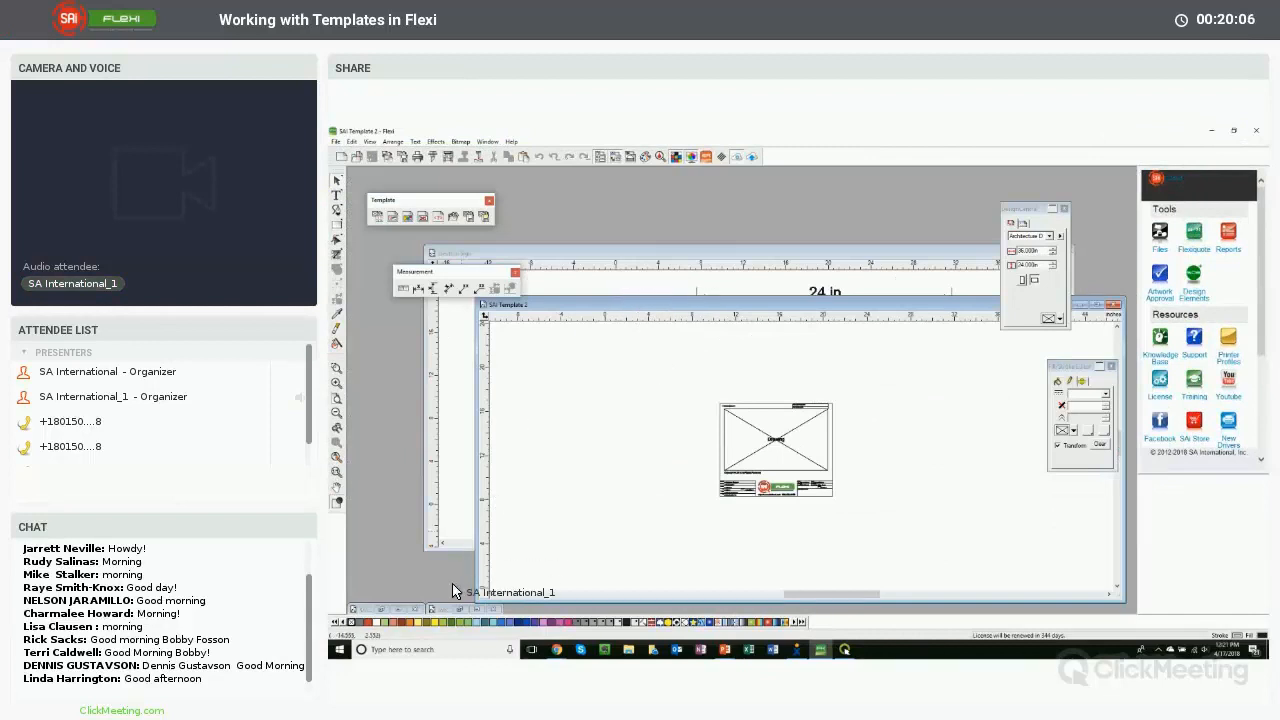
left_click(394, 611)
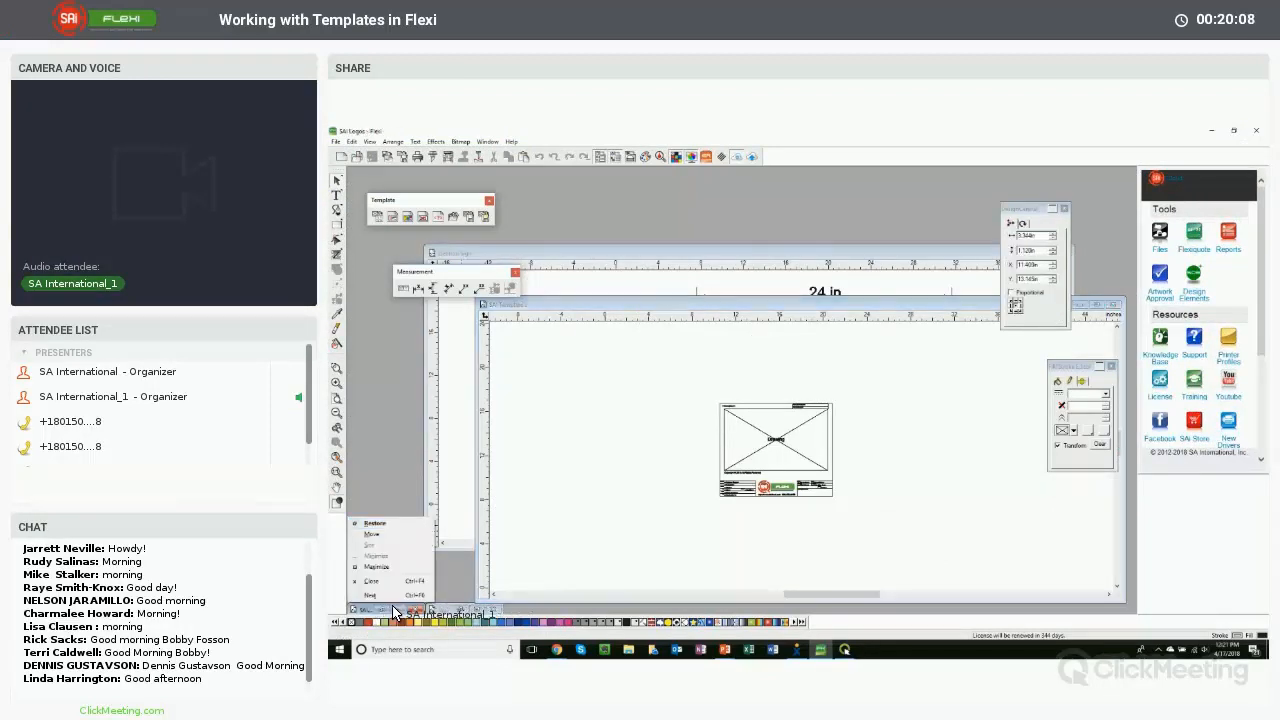
left_click(448, 582)
left_click(403, 609)
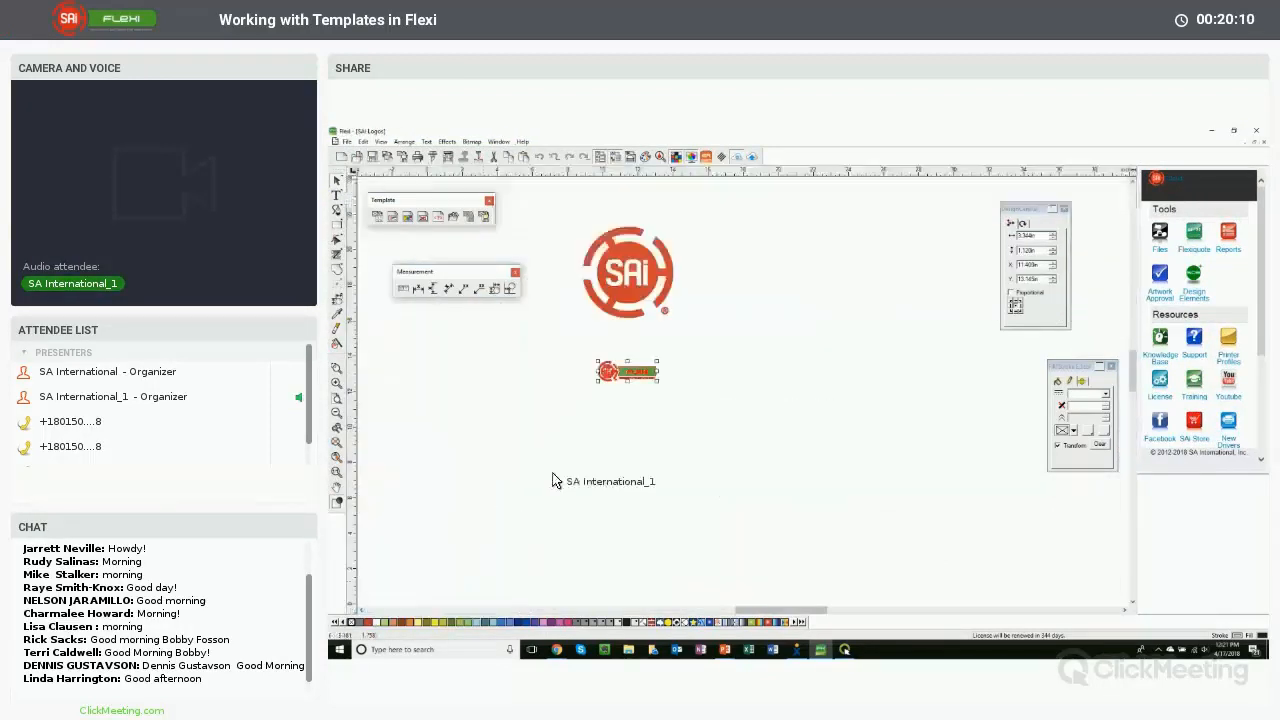
left_click(629, 279)
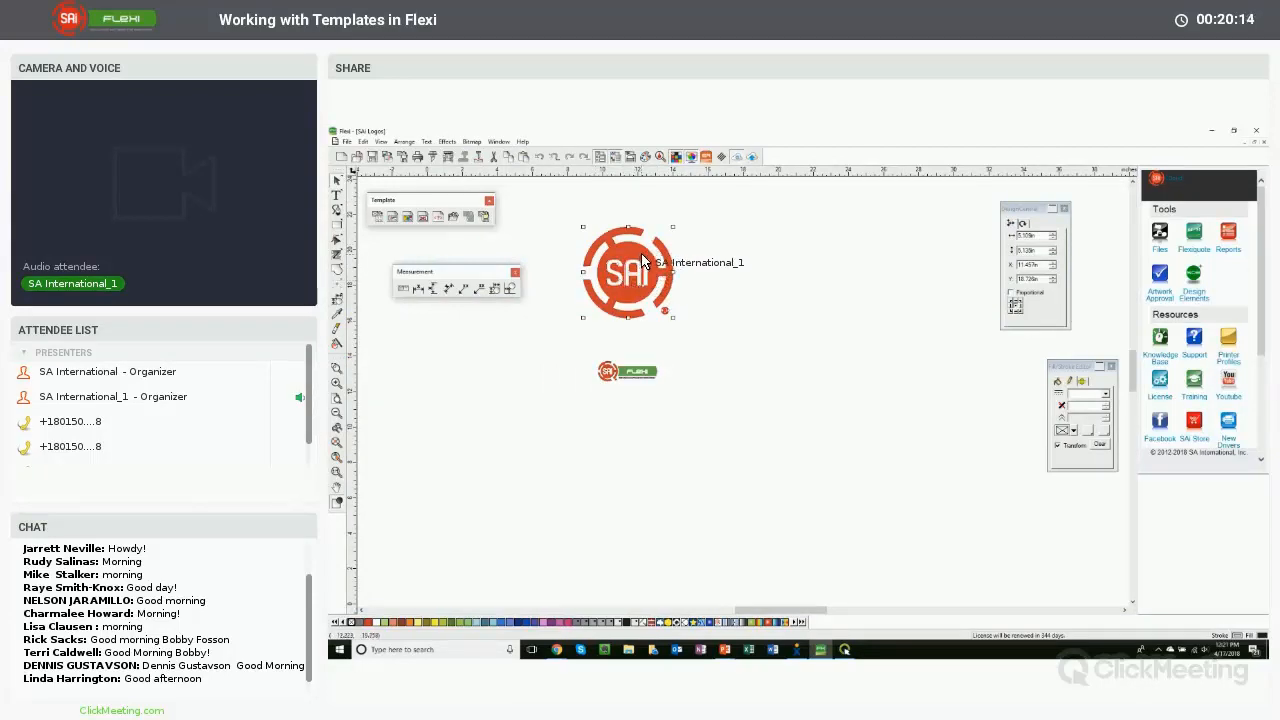
right_click(636, 261)
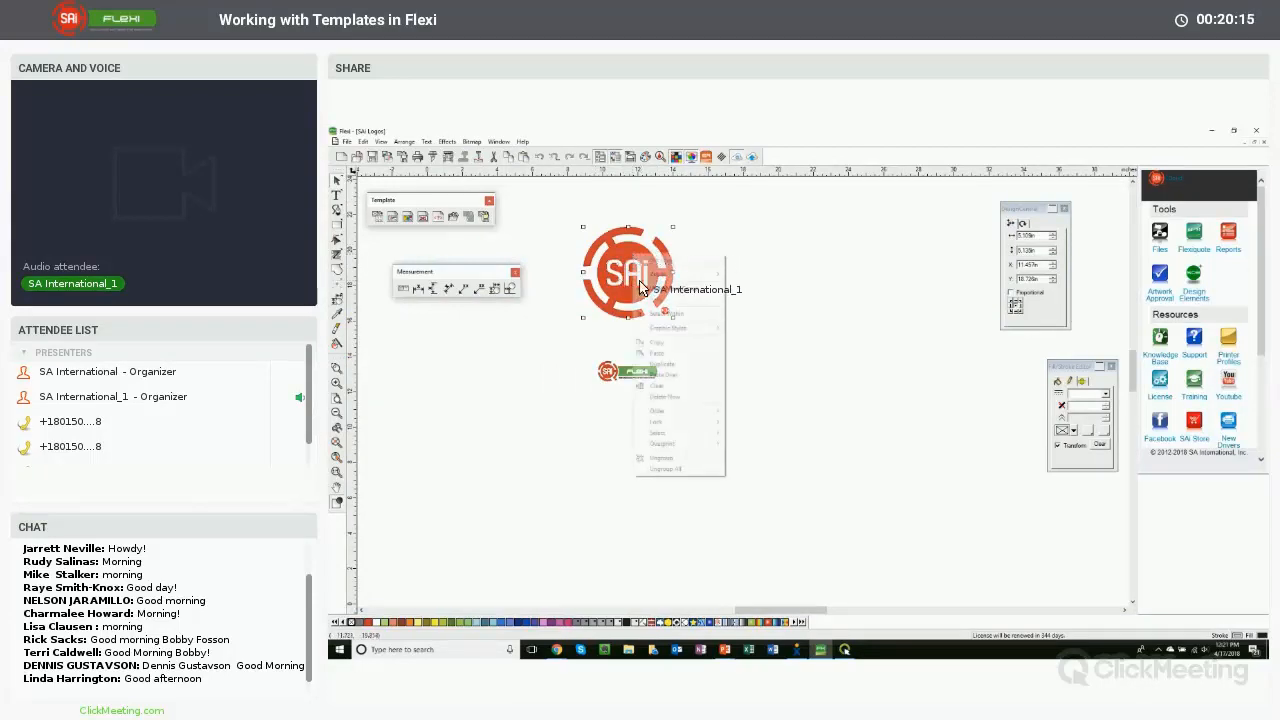
left_click(664, 343)
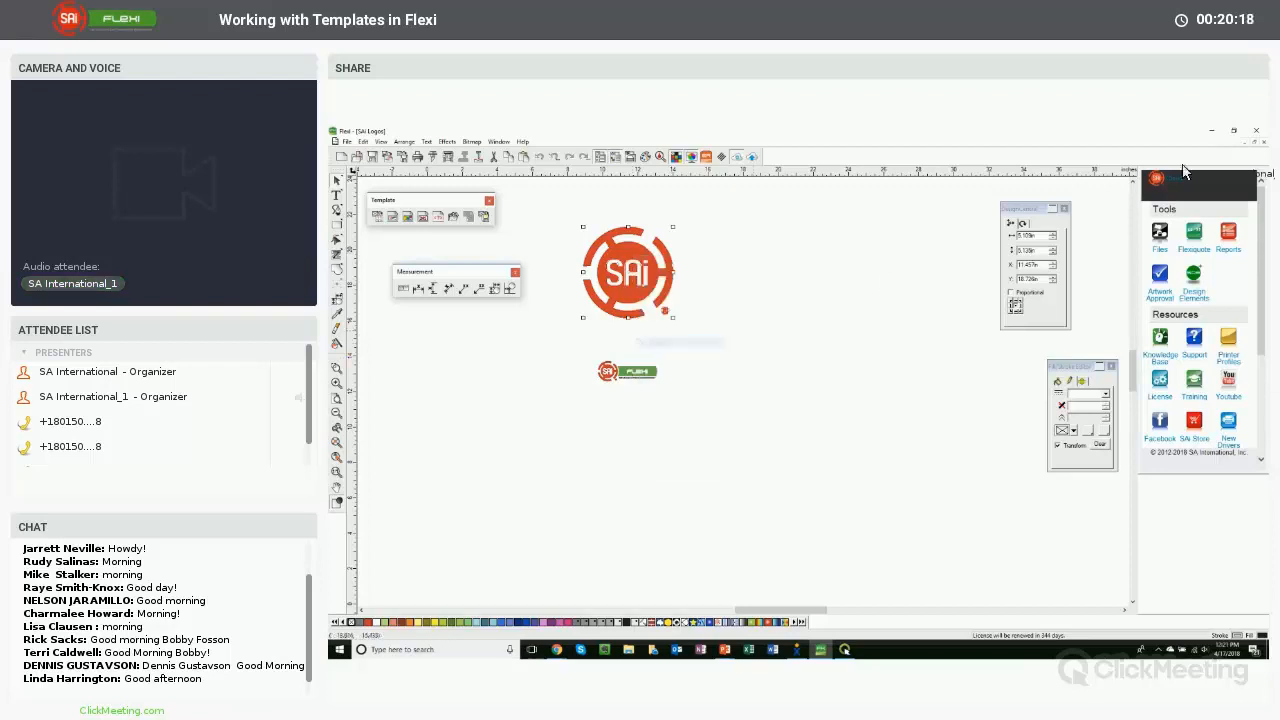
- Return to SAI Template 2 and paste the SAI logo over the drawing area
left_click(1246, 143)
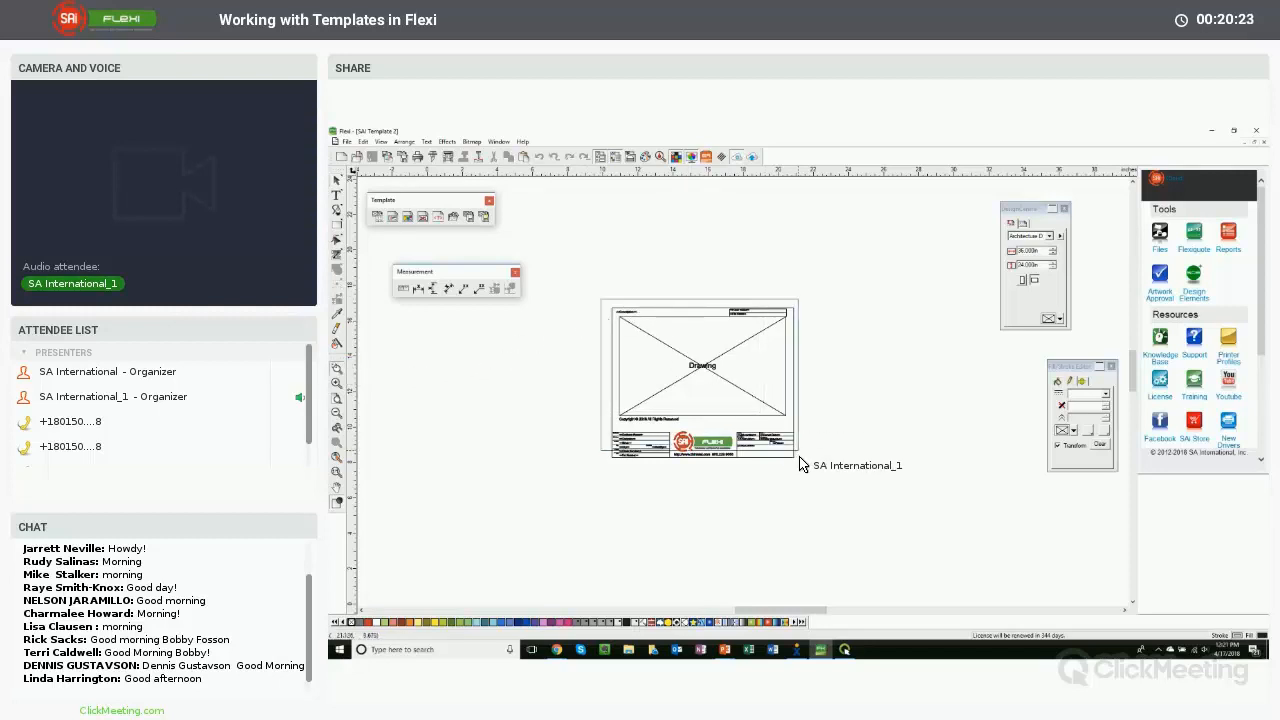
left_click_drag(810, 472, 807, 464)
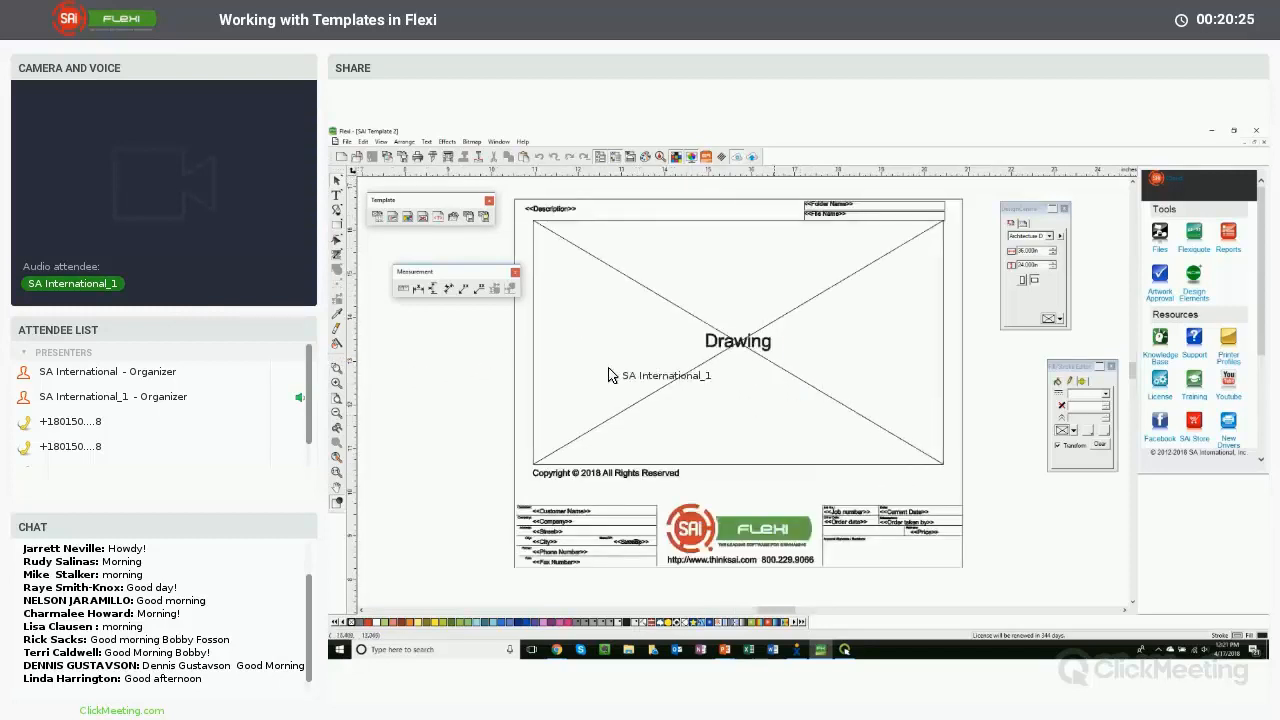
right_click(461, 334)
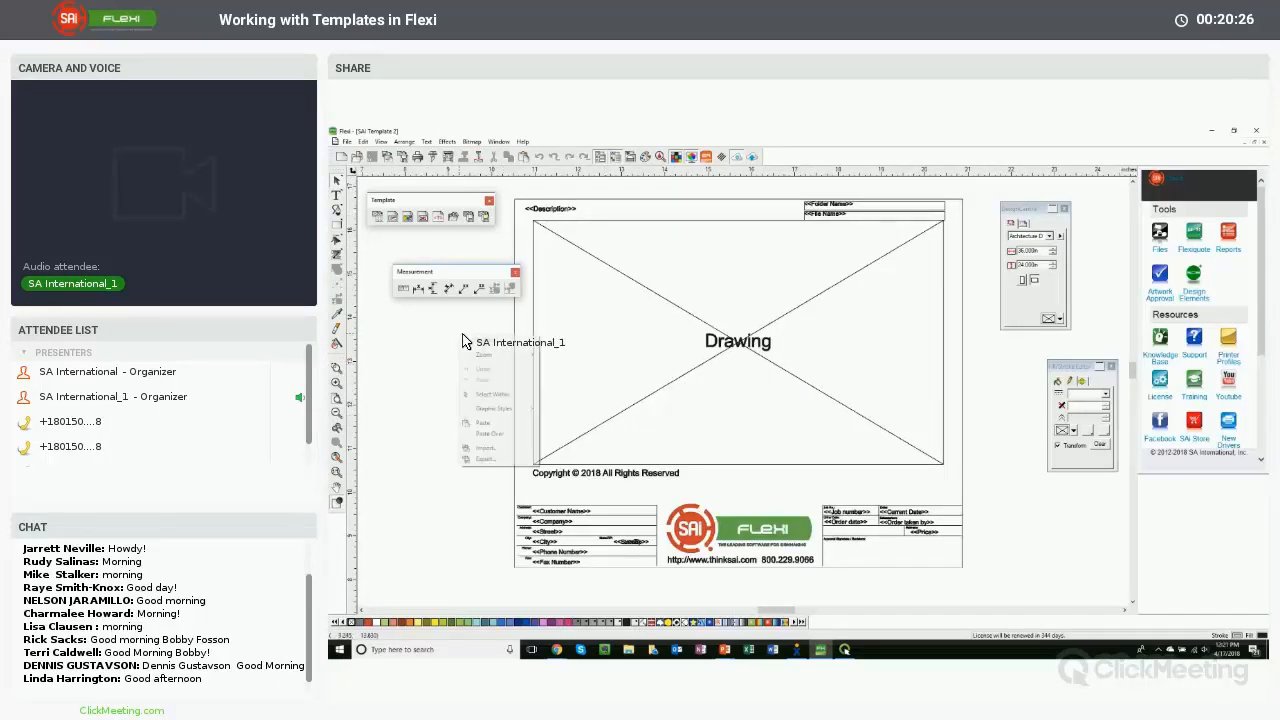
left_click(489, 412)
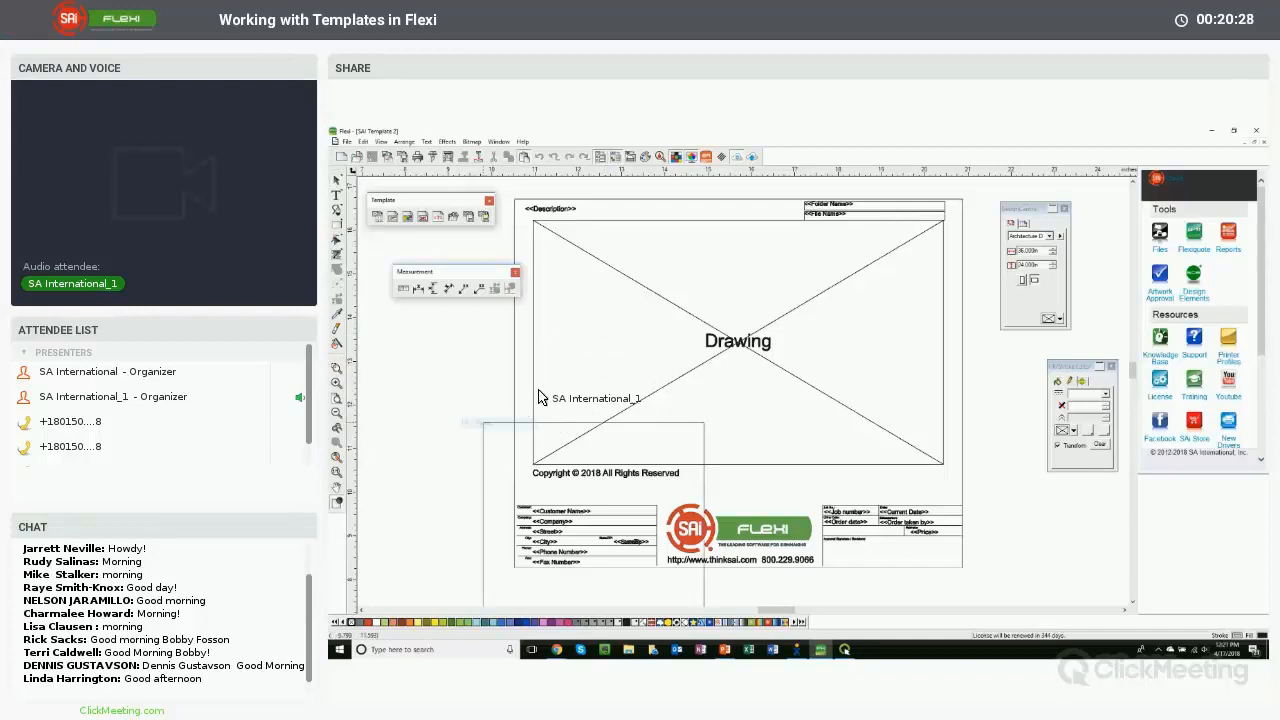
left_click(626, 234)
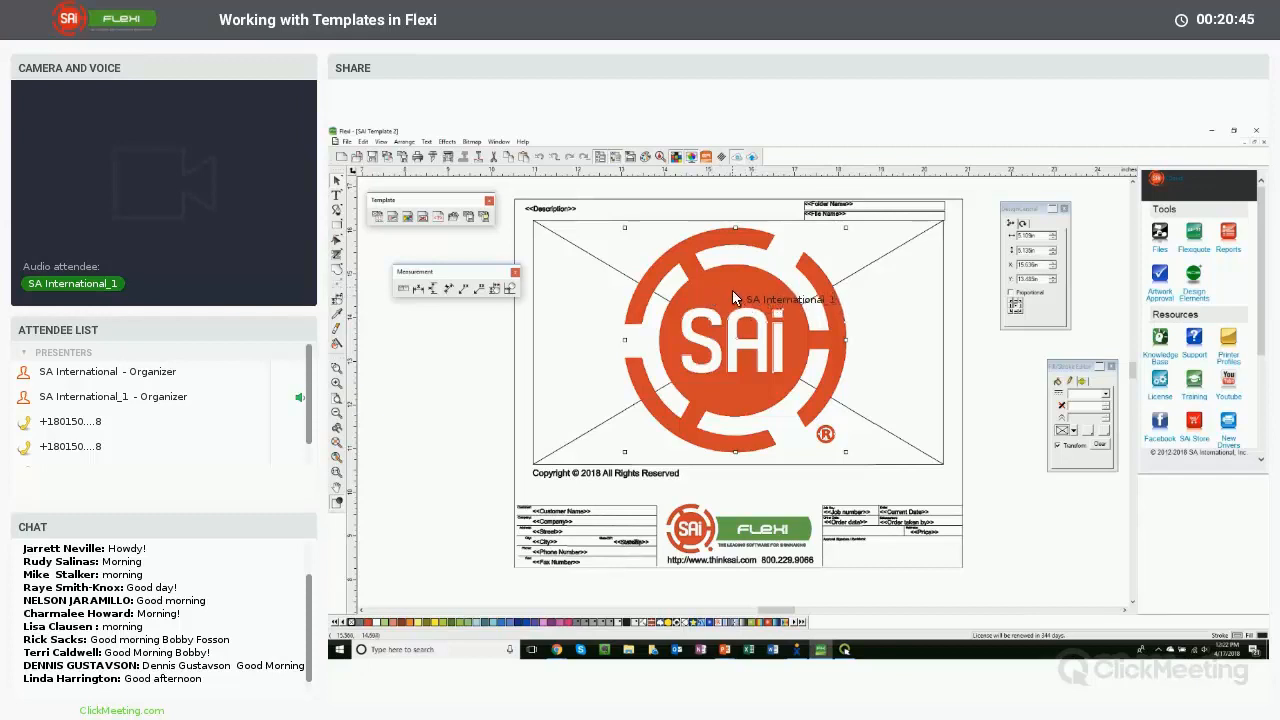
- Lower the pasted logo's opacity in the fill and stroke transparency settings so it becomes a faded watermark
left_click_drag(1065, 375, 1037, 368)
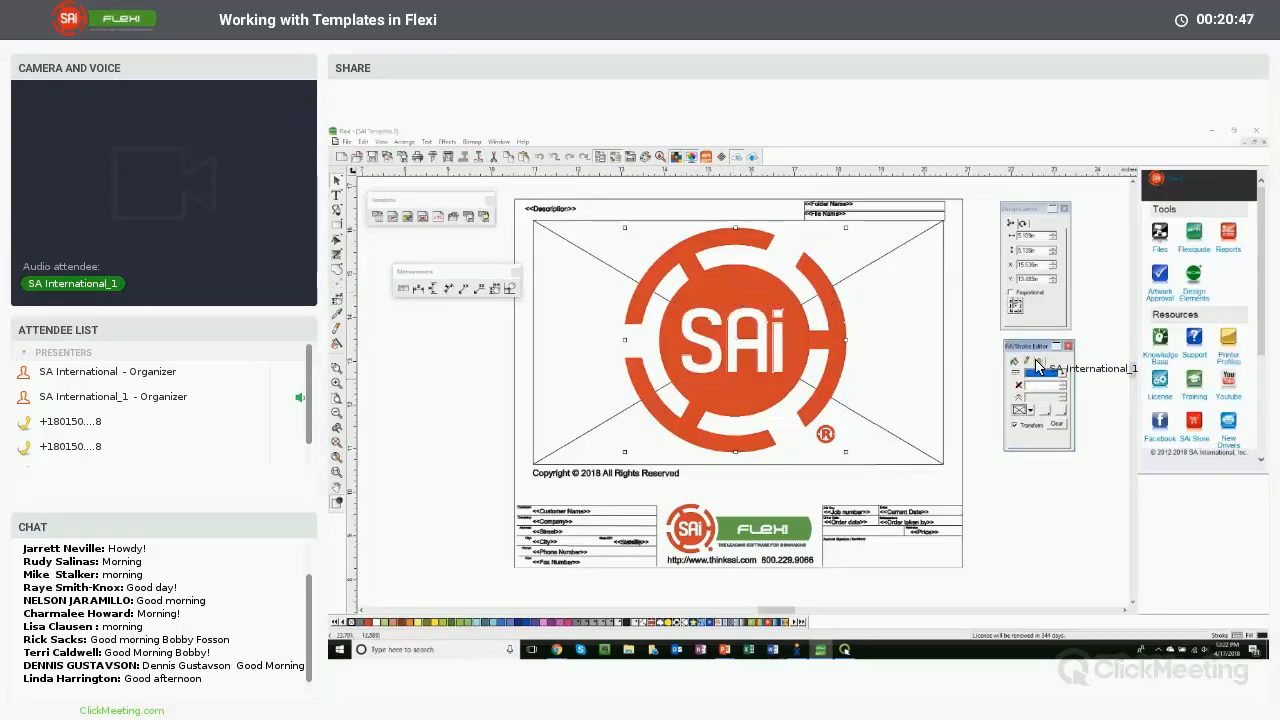
left_click(1039, 362)
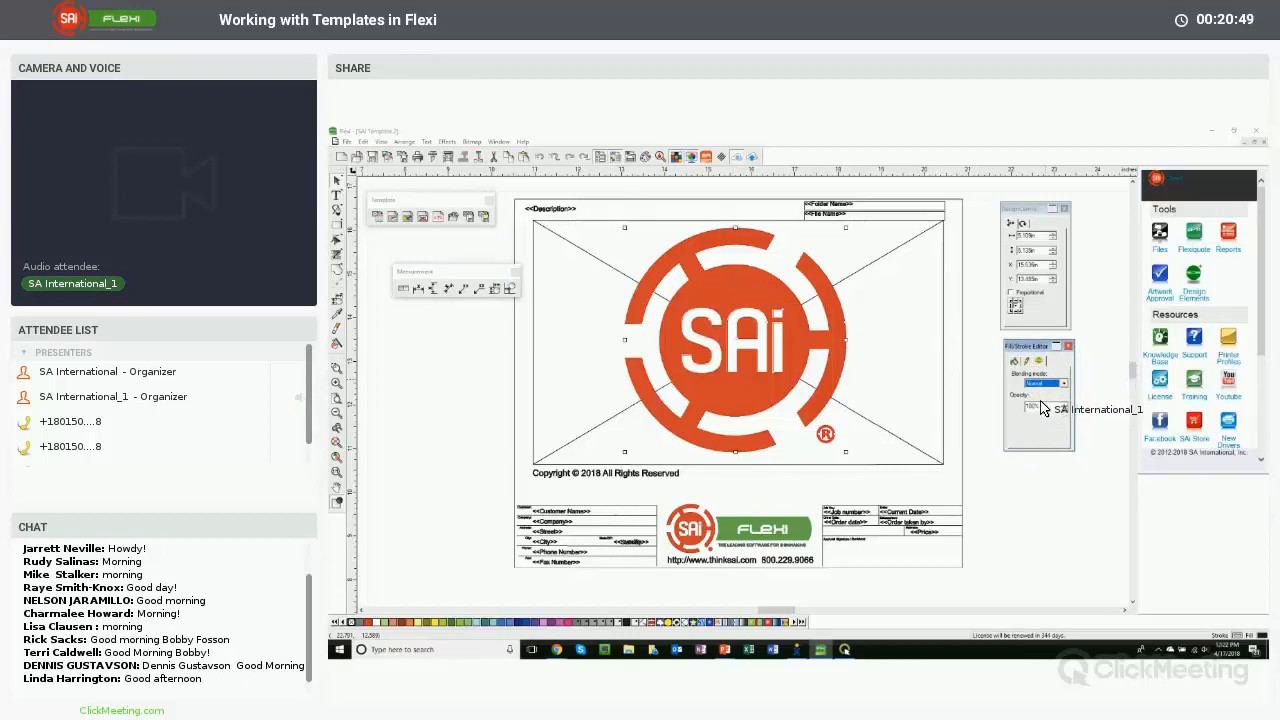
left_click_drag(1041, 406, 1007, 404)
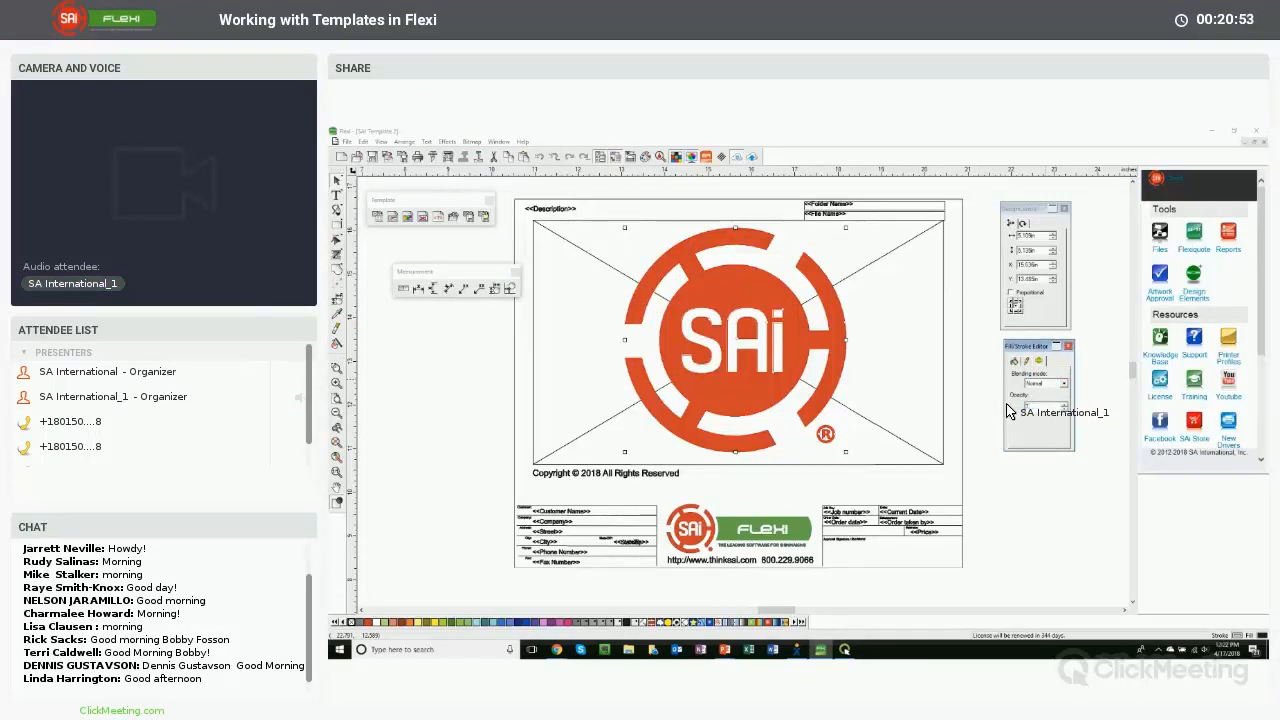
key("Return")
left_click_drag(1032, 408, 1004, 409)
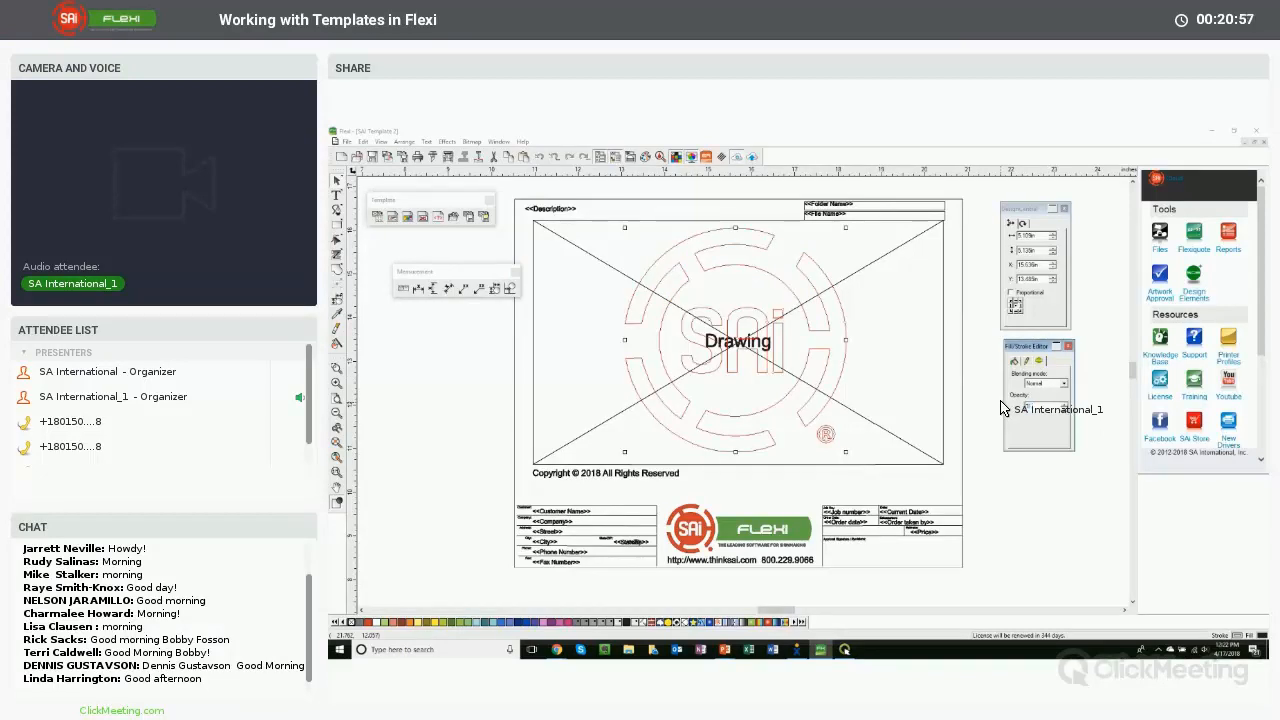
key("Return")
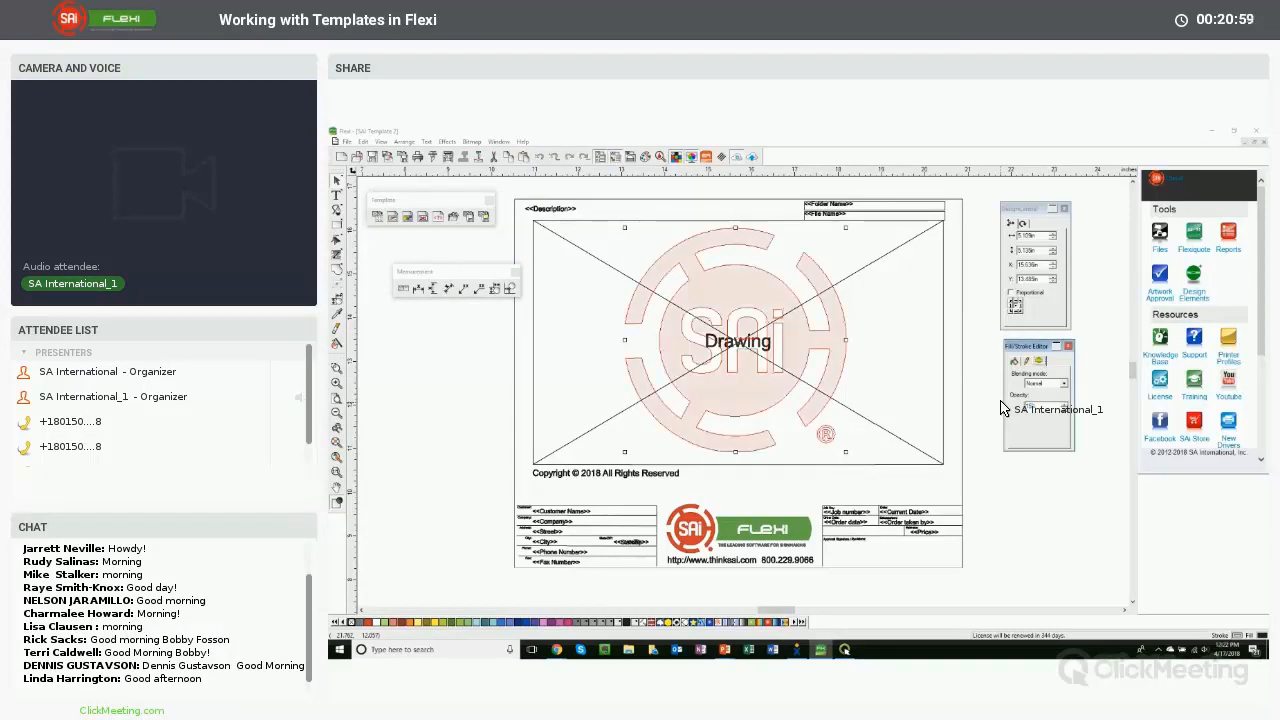
left_click(972, 354)
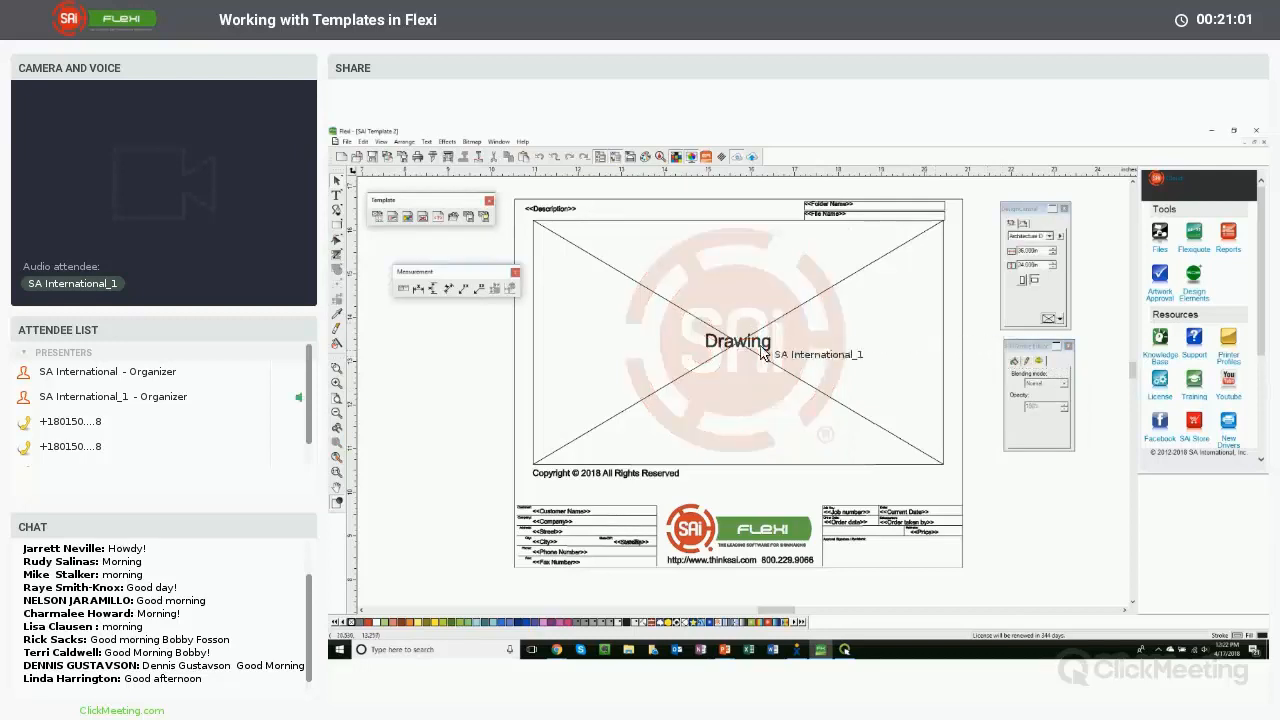
left_click(726, 289)
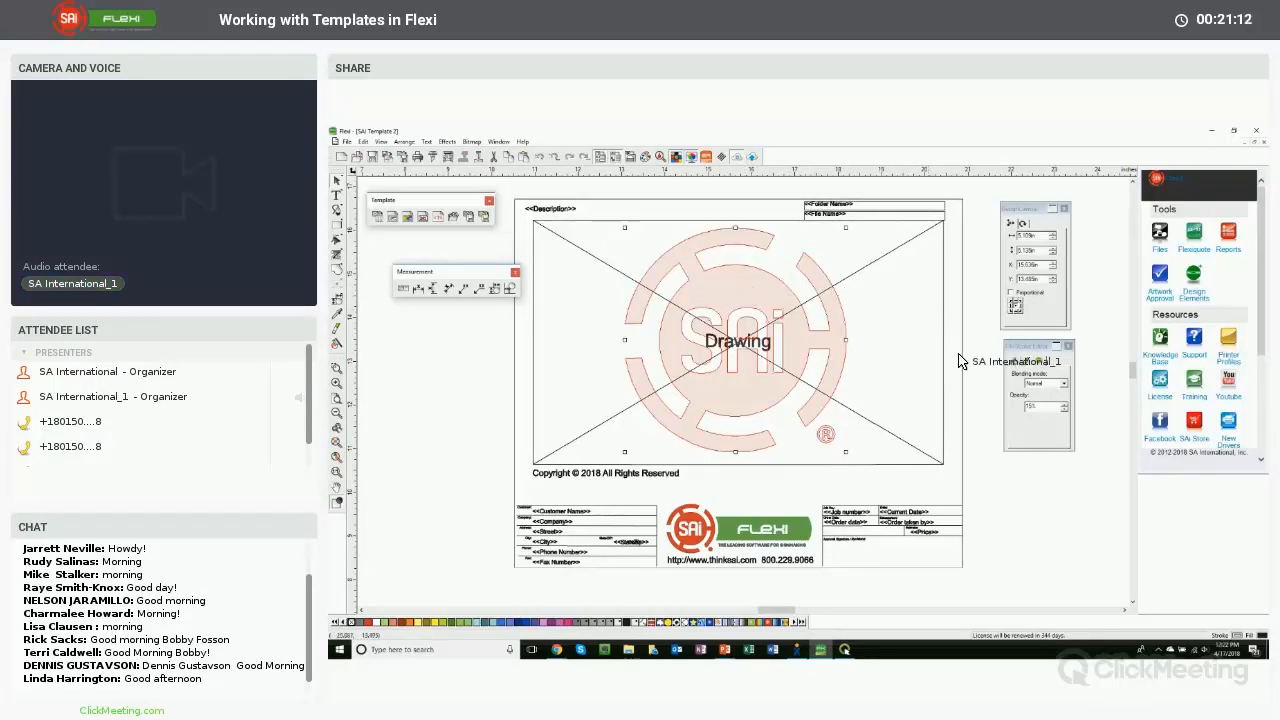
- Shrink the watermark logo and move it into the drawing area's lower-left corner
left_click(920, 359)
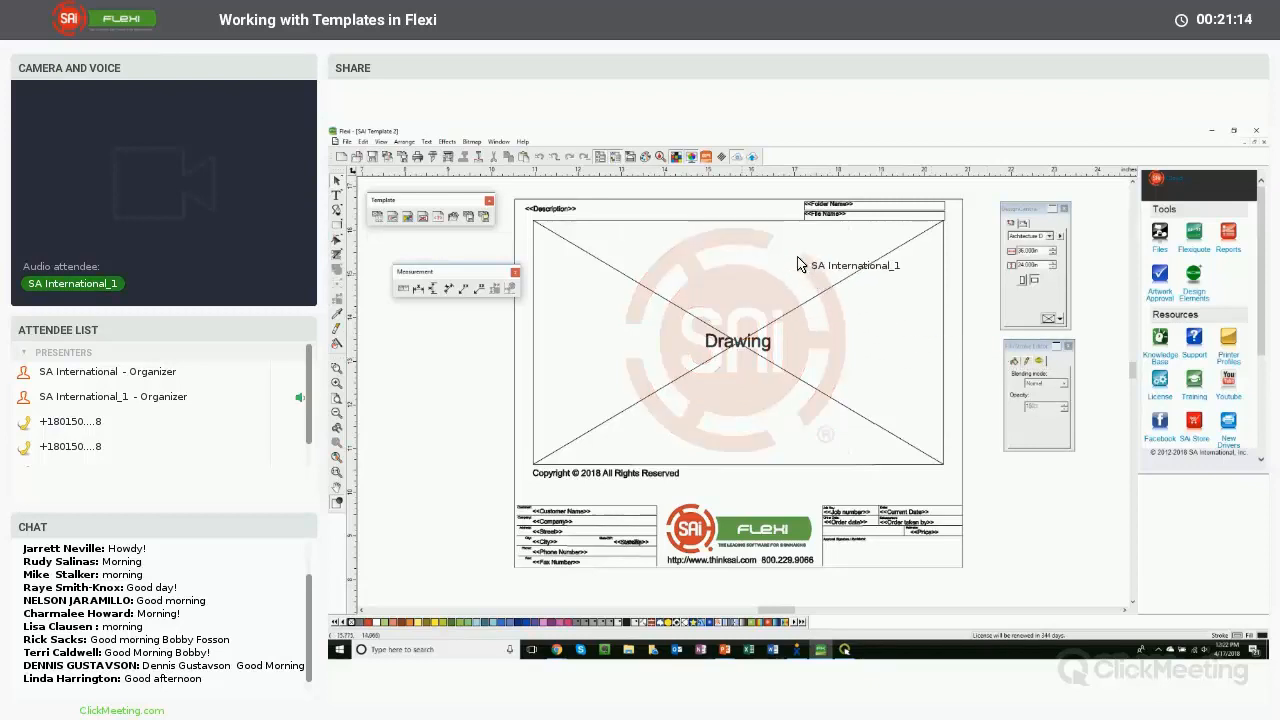
left_click(798, 263)
left_click_drag(846, 229, 559, 438)
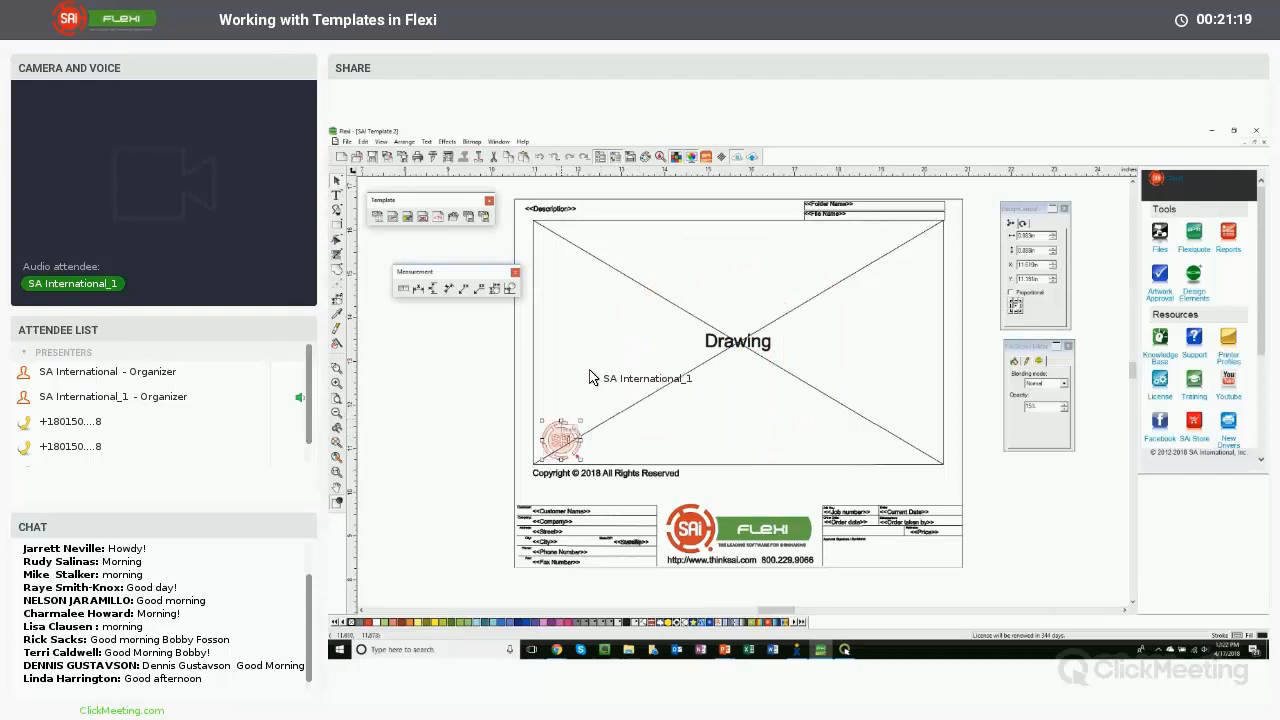
- Use Step and Repeat to tile the small logo into a grid of 6 columns by 4 rows across the drawing area
left_click(404, 144)
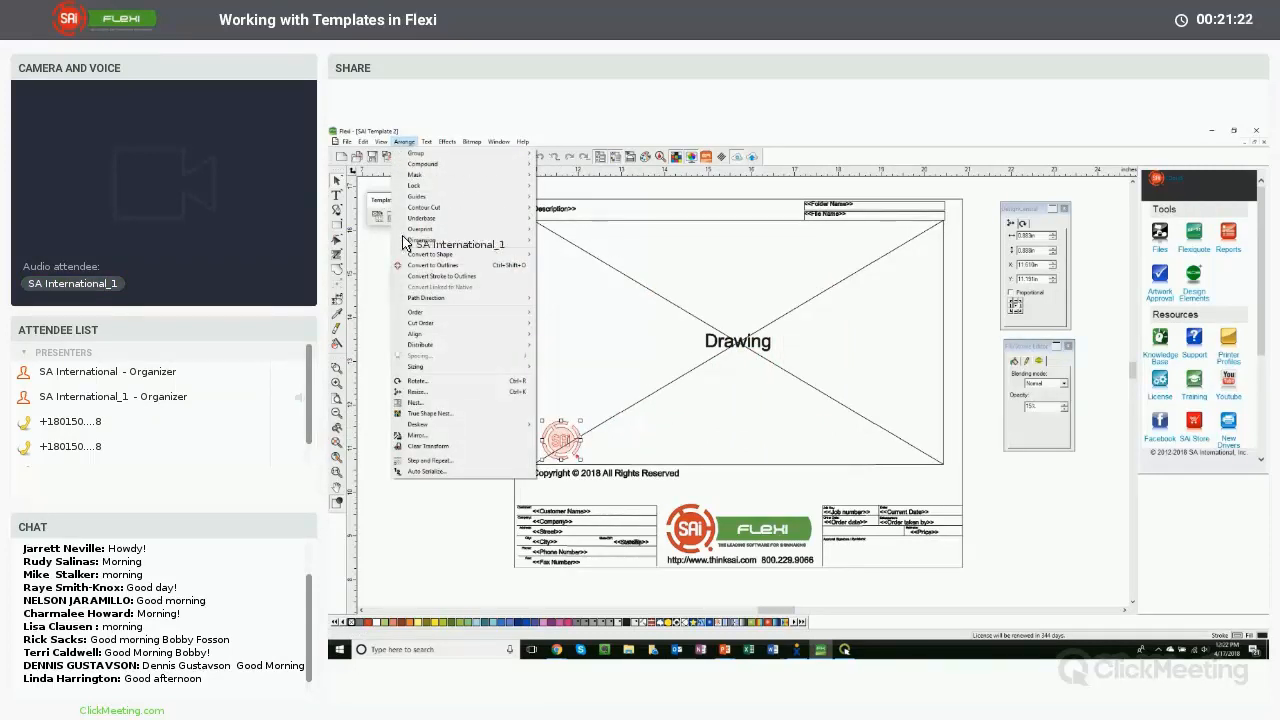
left_click(427, 462)
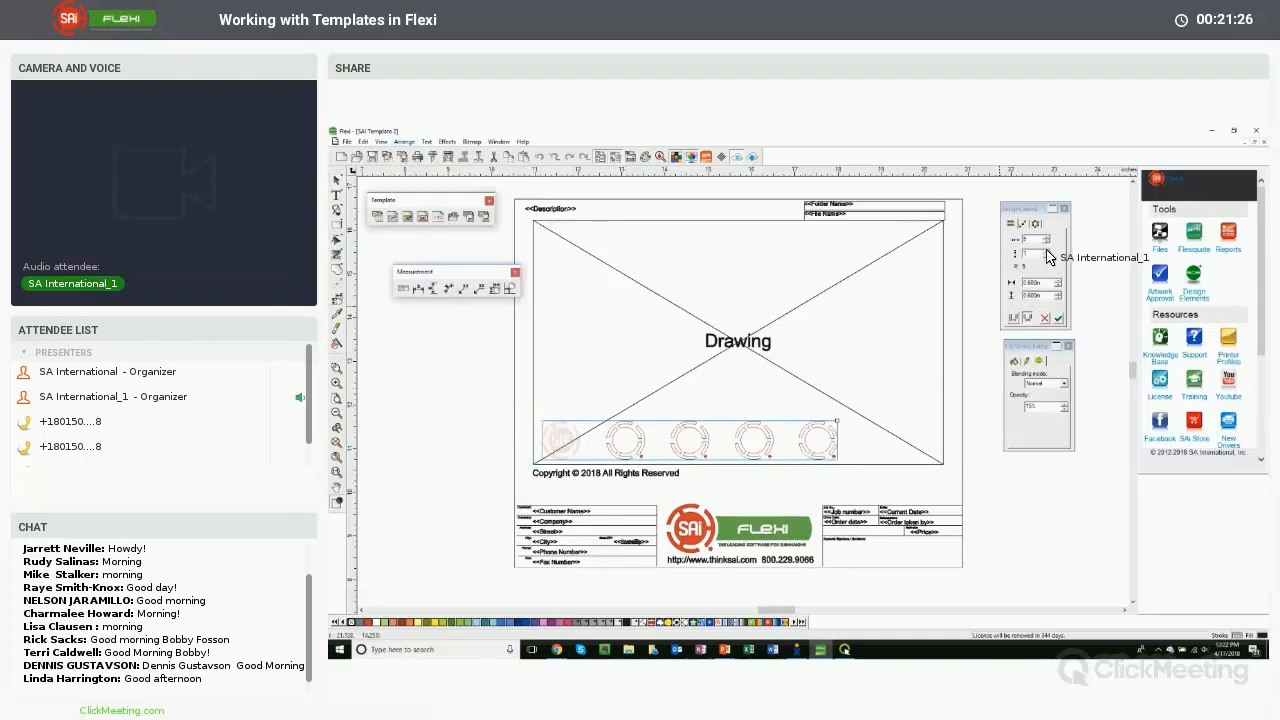
left_click(1047, 251)
left_click(1047, 251)
left_click(1047, 251)
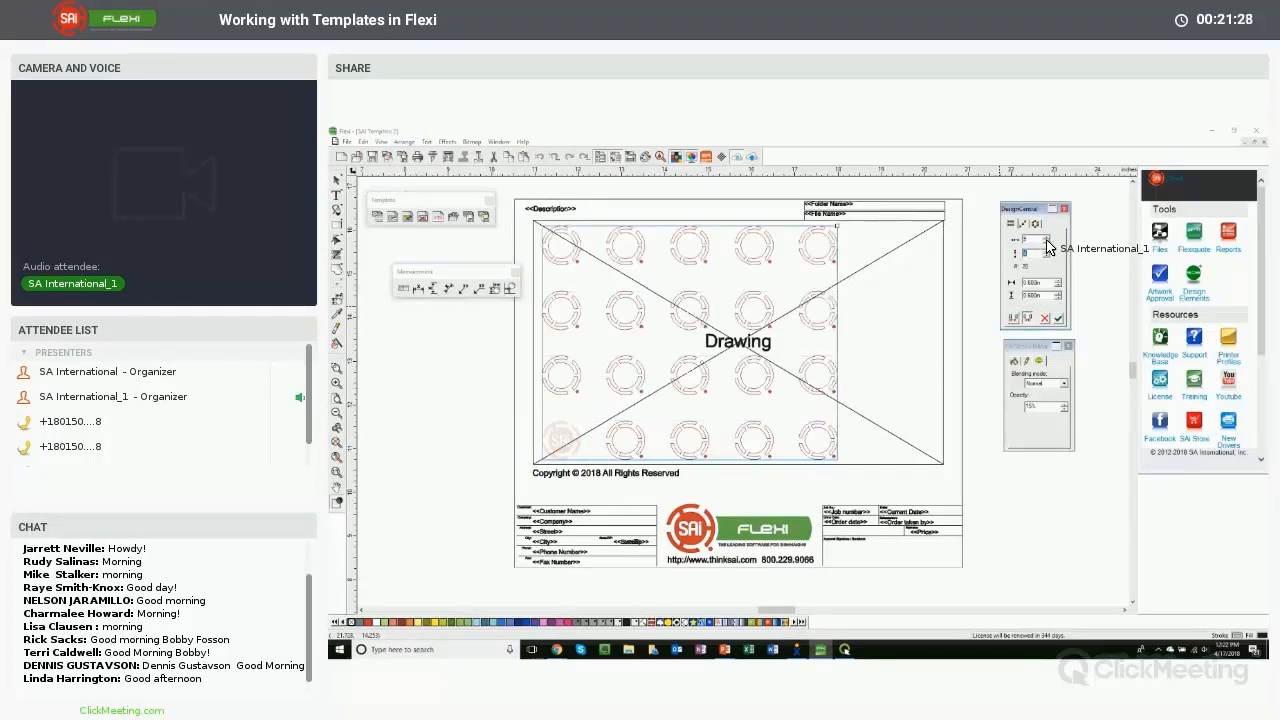
left_click(1047, 242)
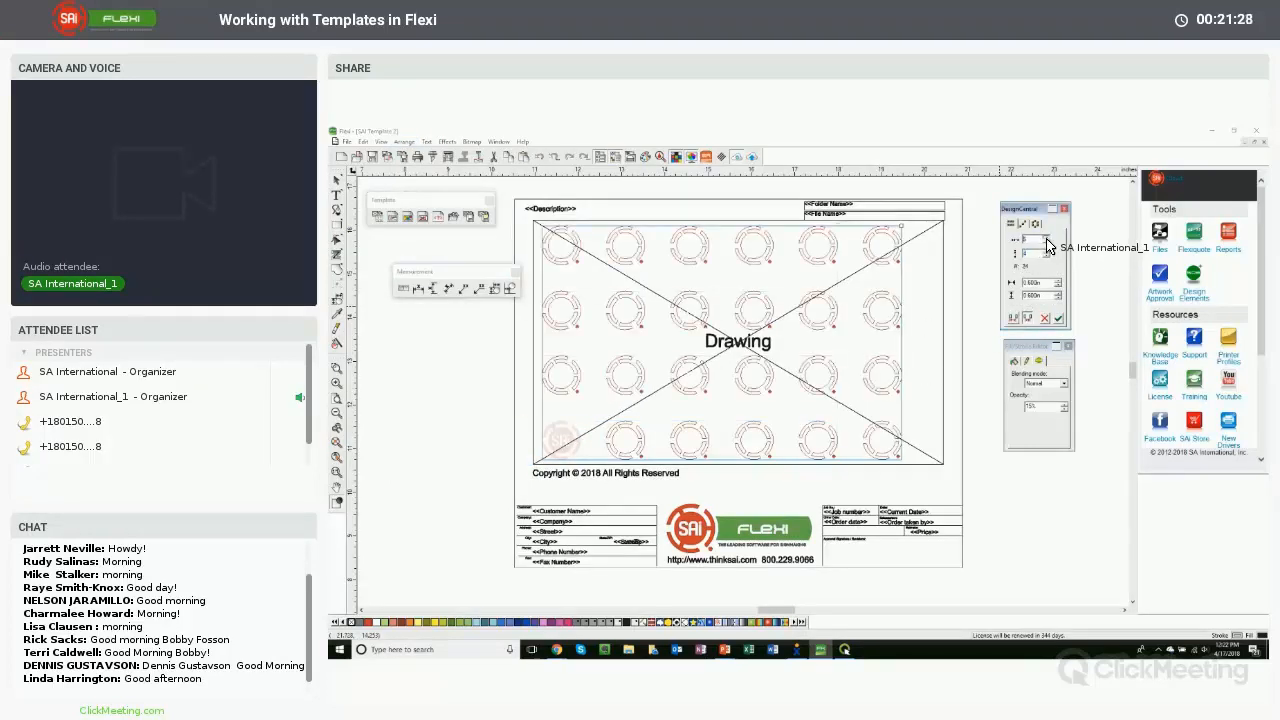
left_click(1042, 320)
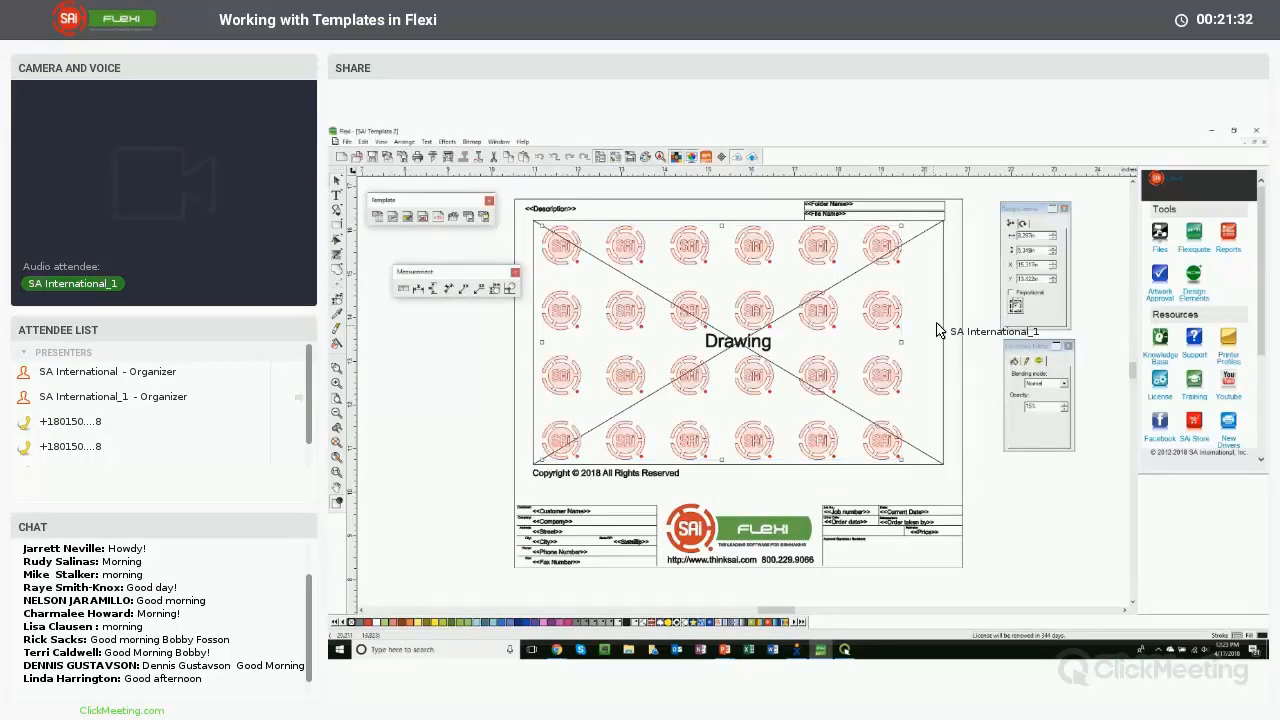
- Nudge the tiled logo grid to the right to center it in the drawing area
key("Right")
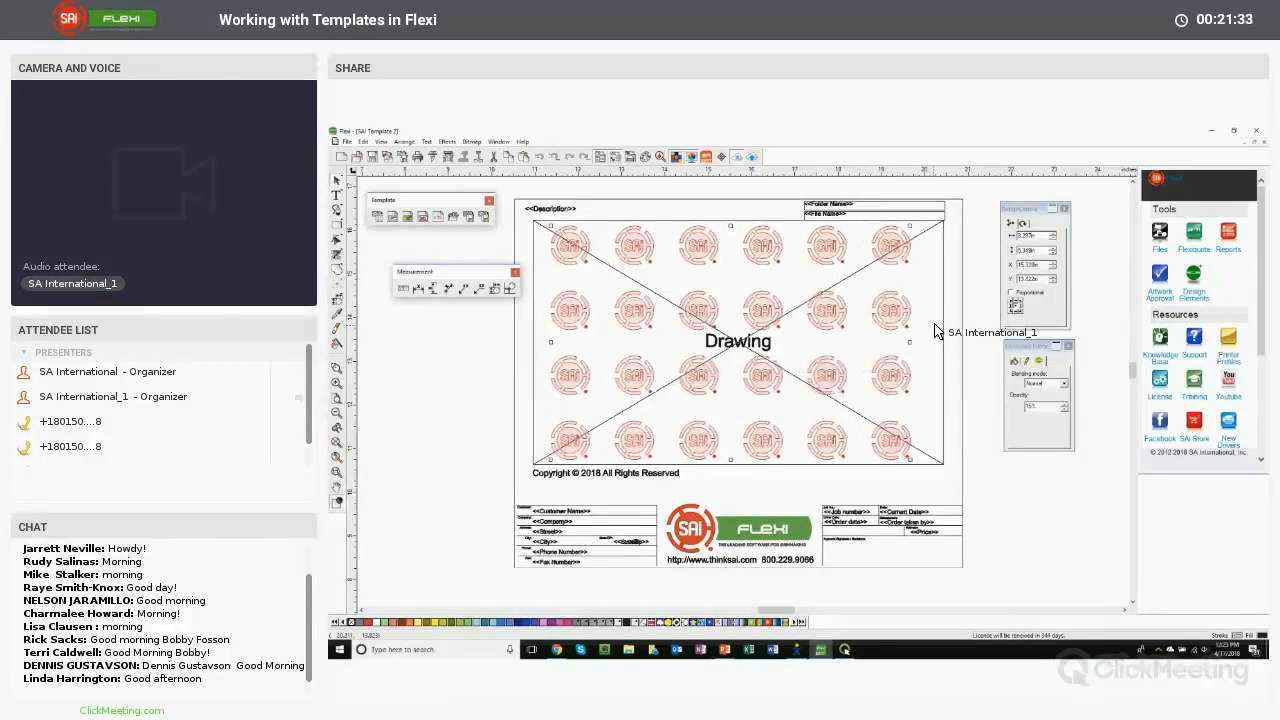
key("Right")
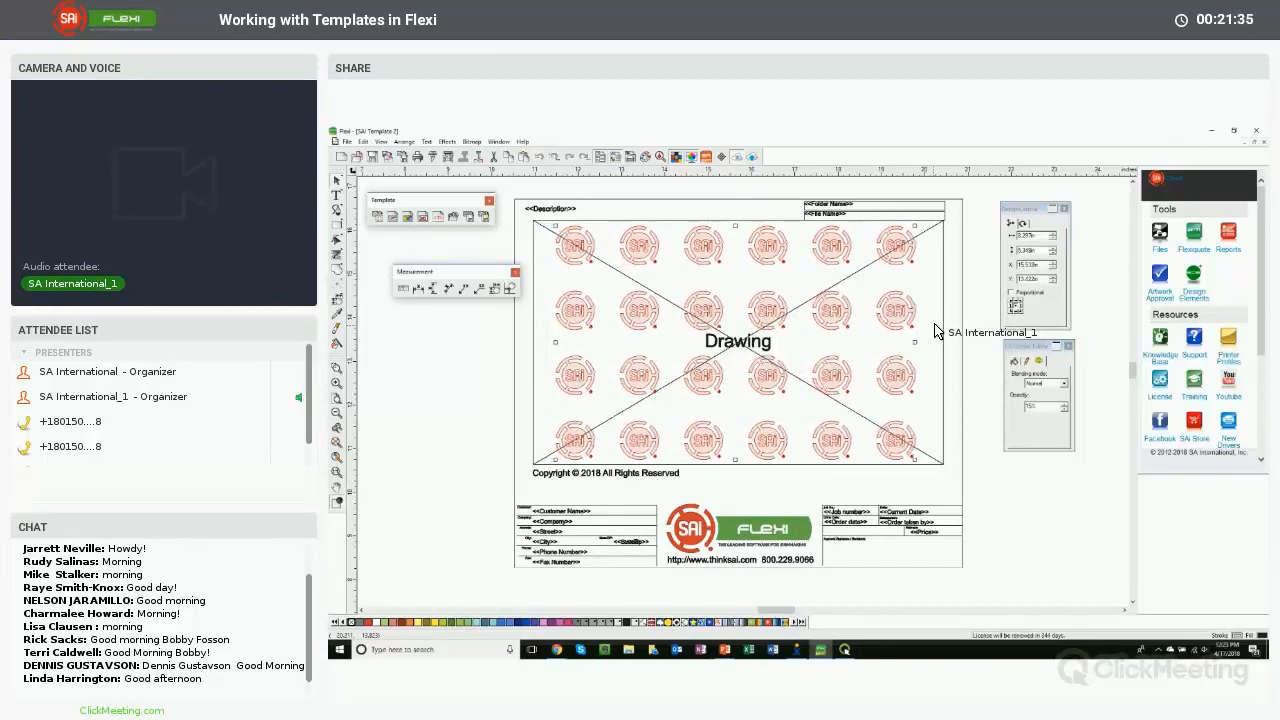
left_click(970, 346)
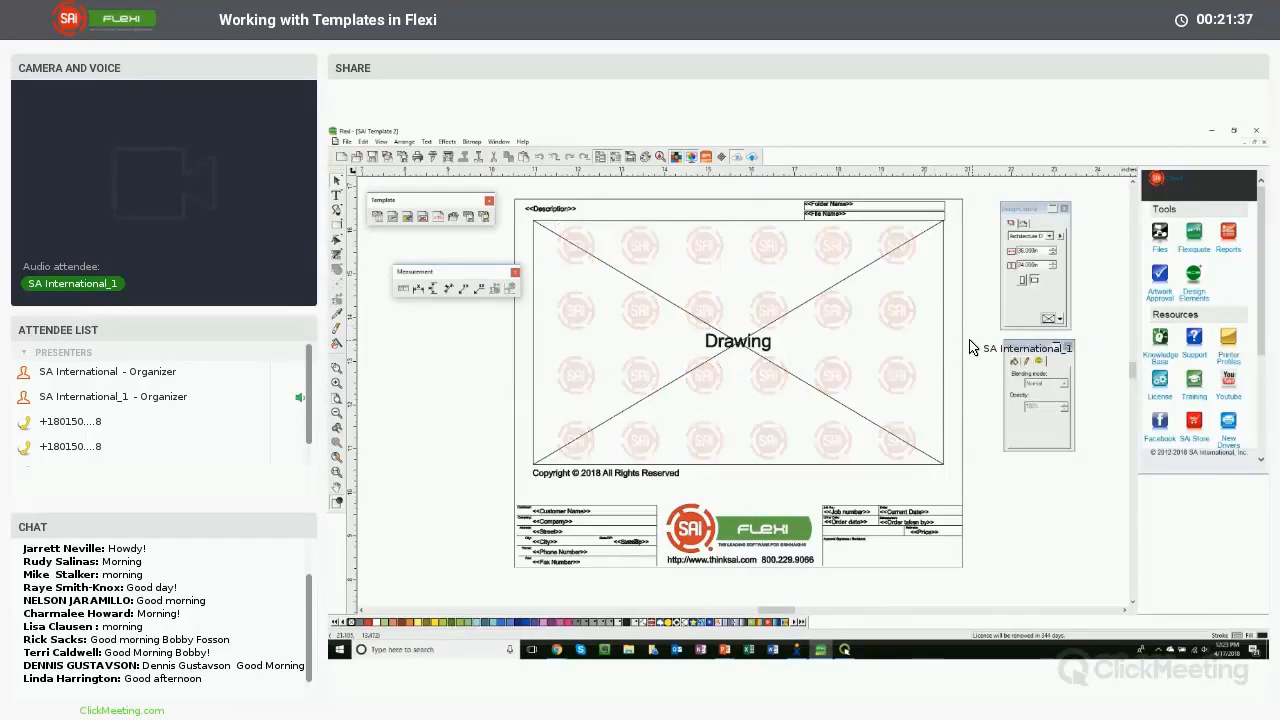
- Select one tiled logo and inspect its opacity setting
left_click(908, 320)
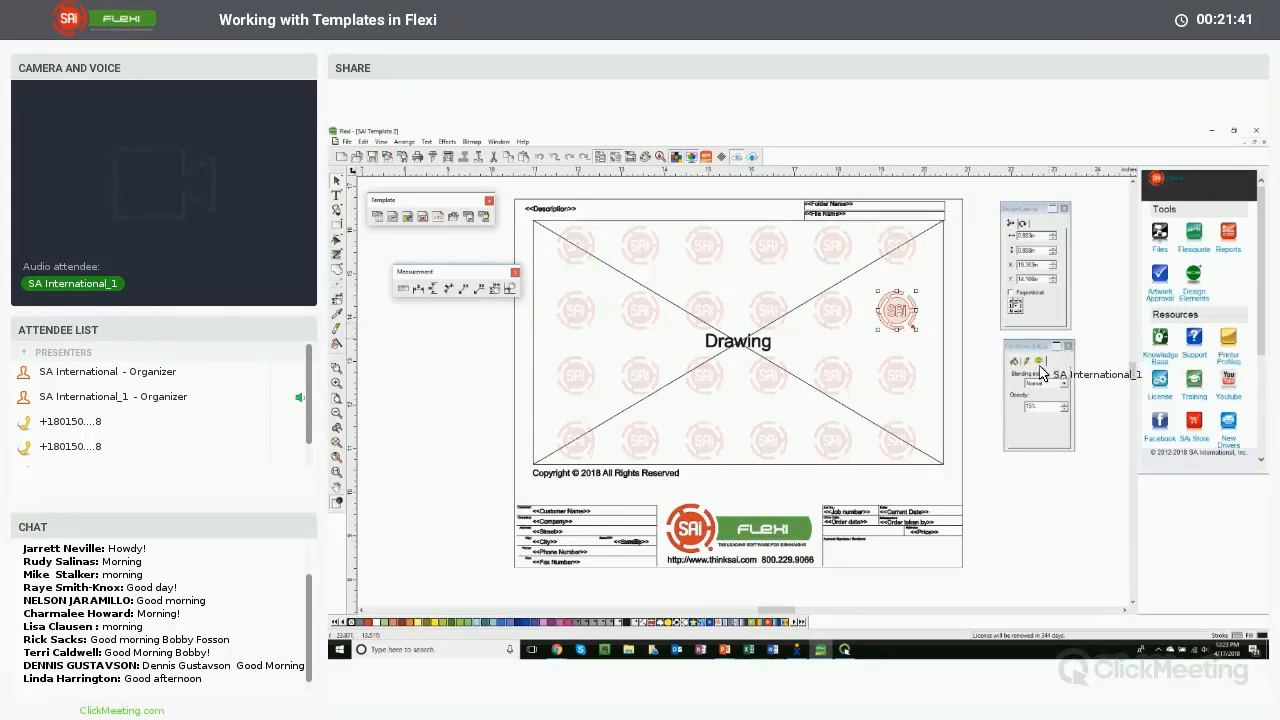
left_click(1040, 406)
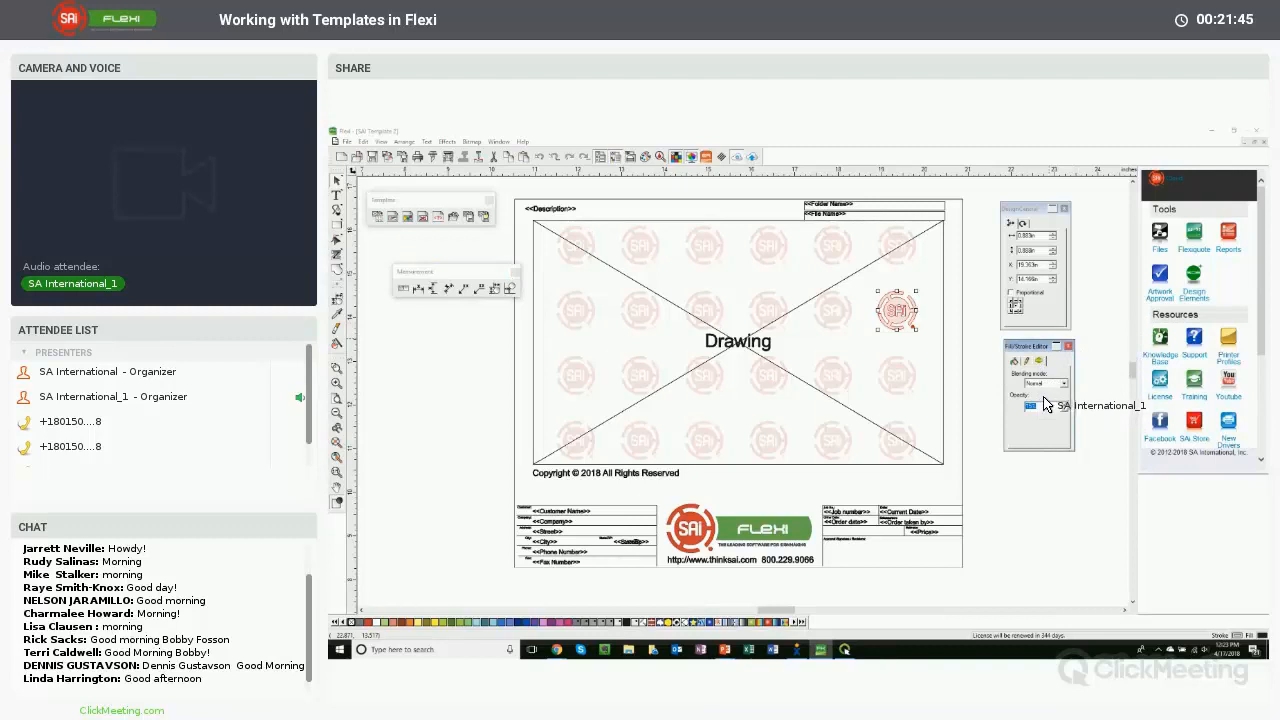
left_click(955, 366)
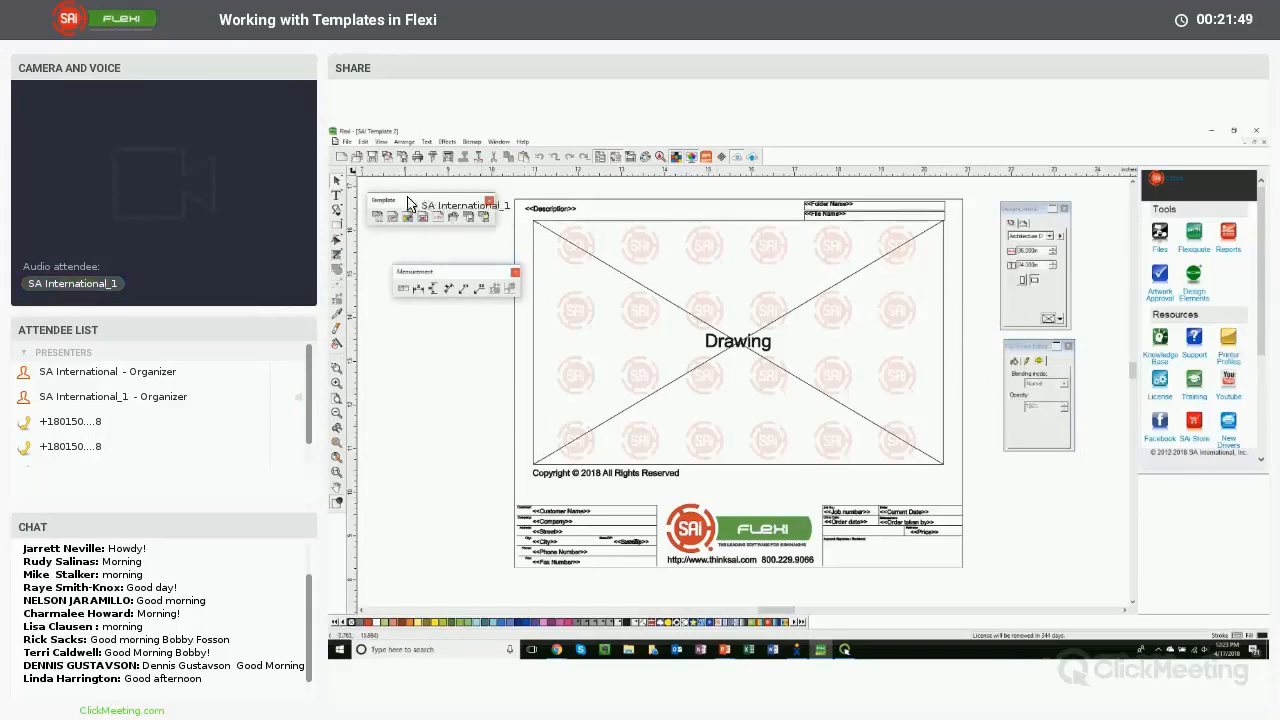
- Save the template and close the SAI Template 2 document
left_click(346, 142)
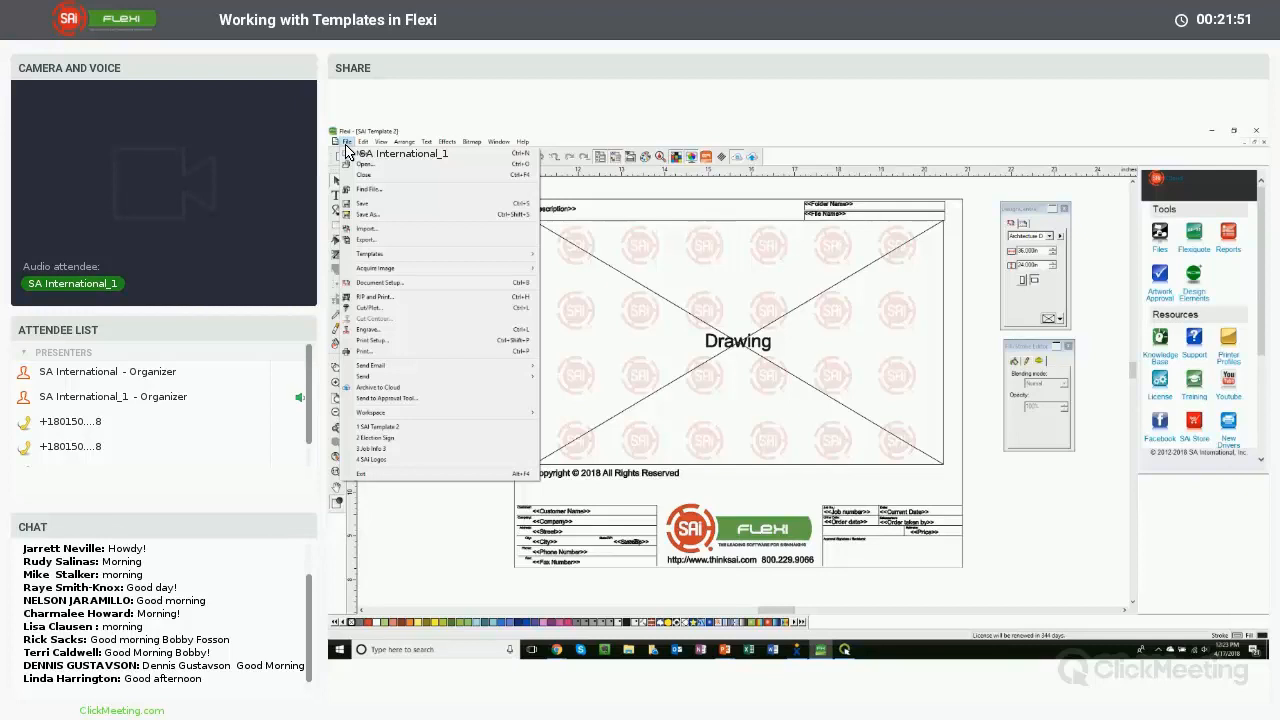
mouse_move(370, 254)
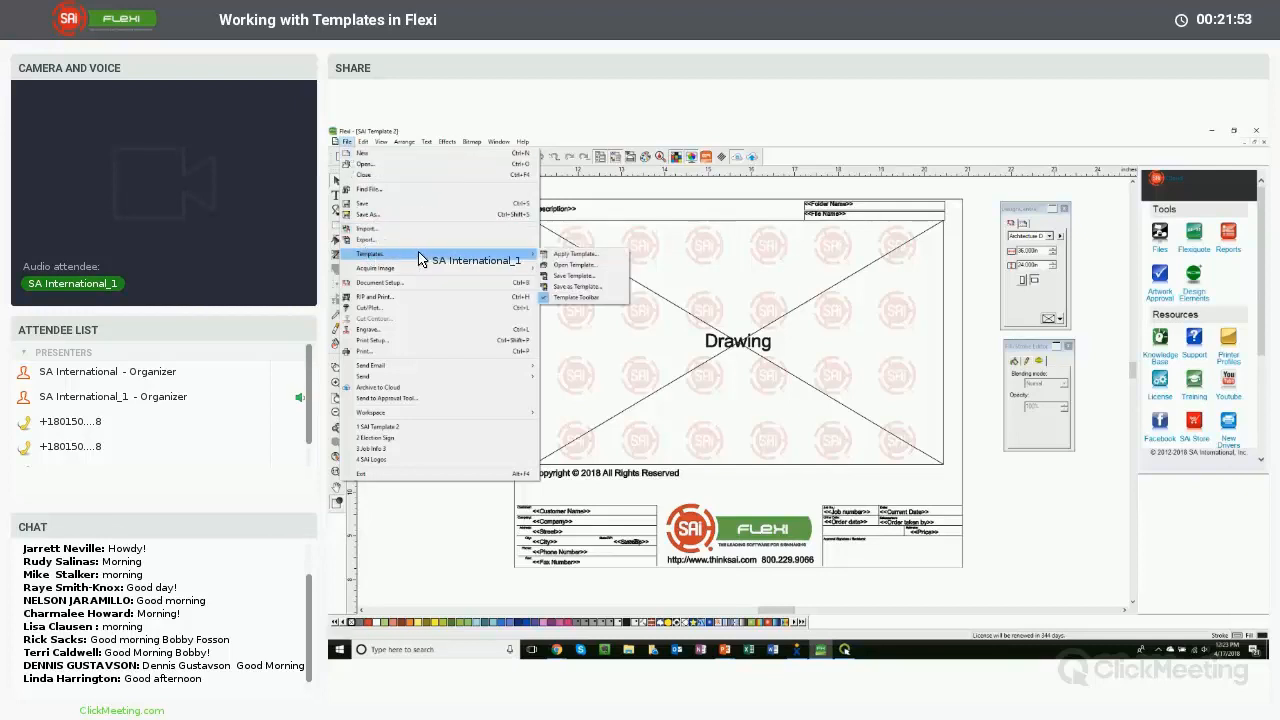
left_click(575, 276)
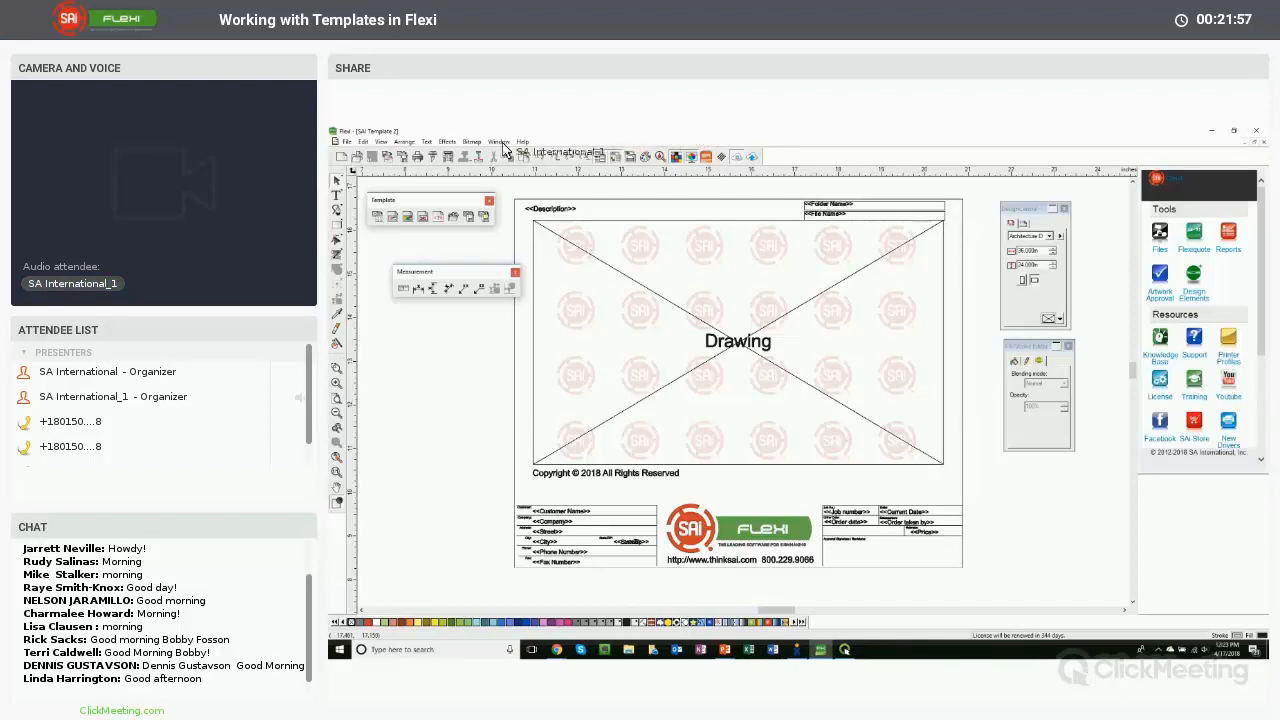
left_click(1263, 142)
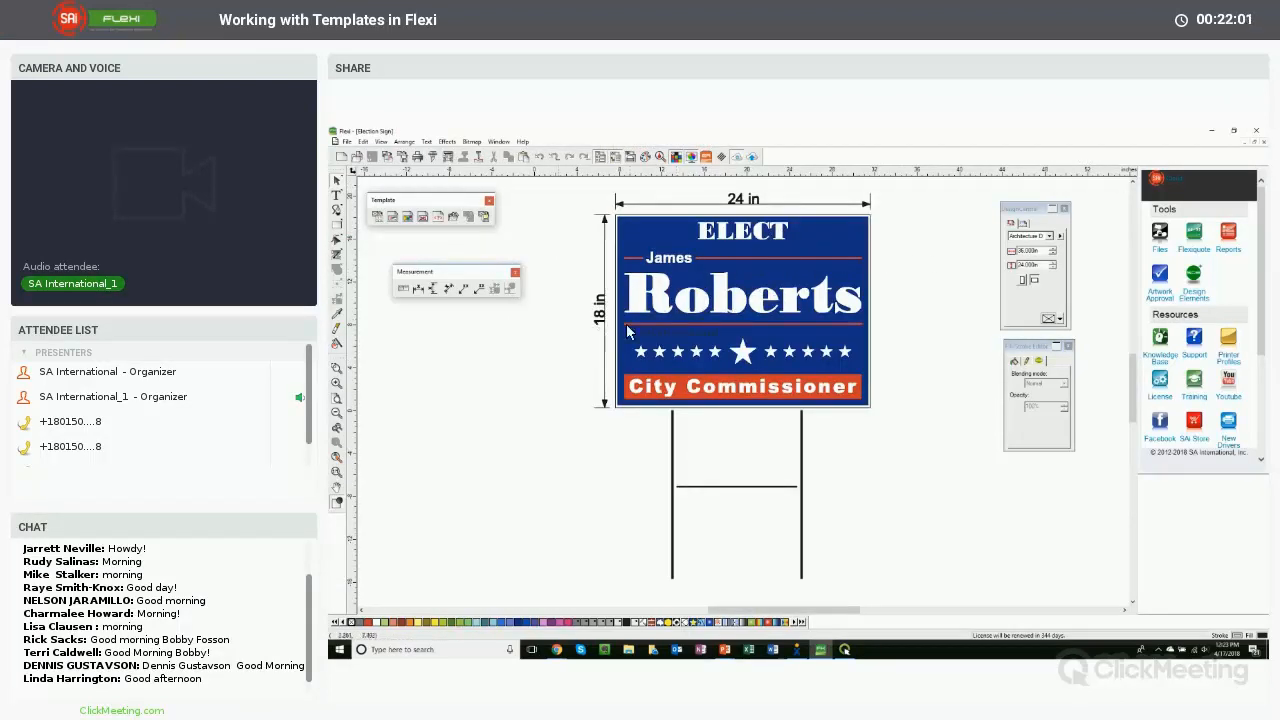
- Apply SAI Template 2 to the Election Sign job as a new document
left_click(346, 141)
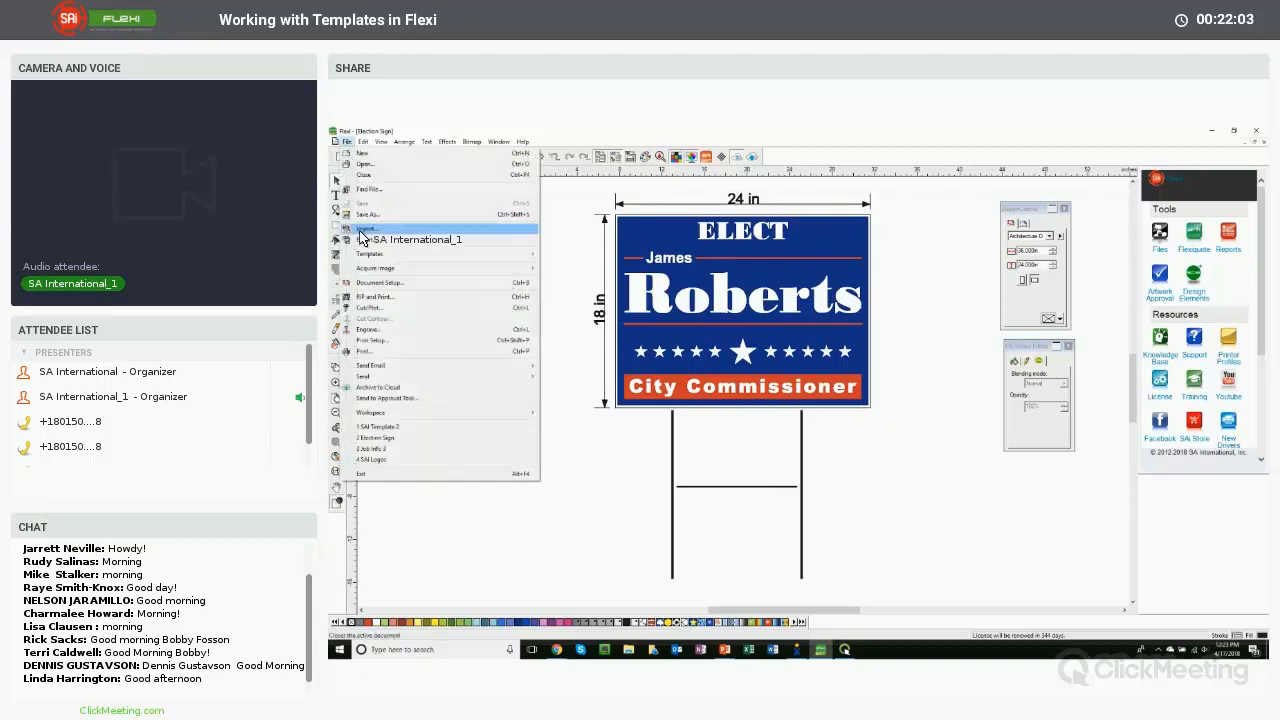
mouse_move(480, 254)
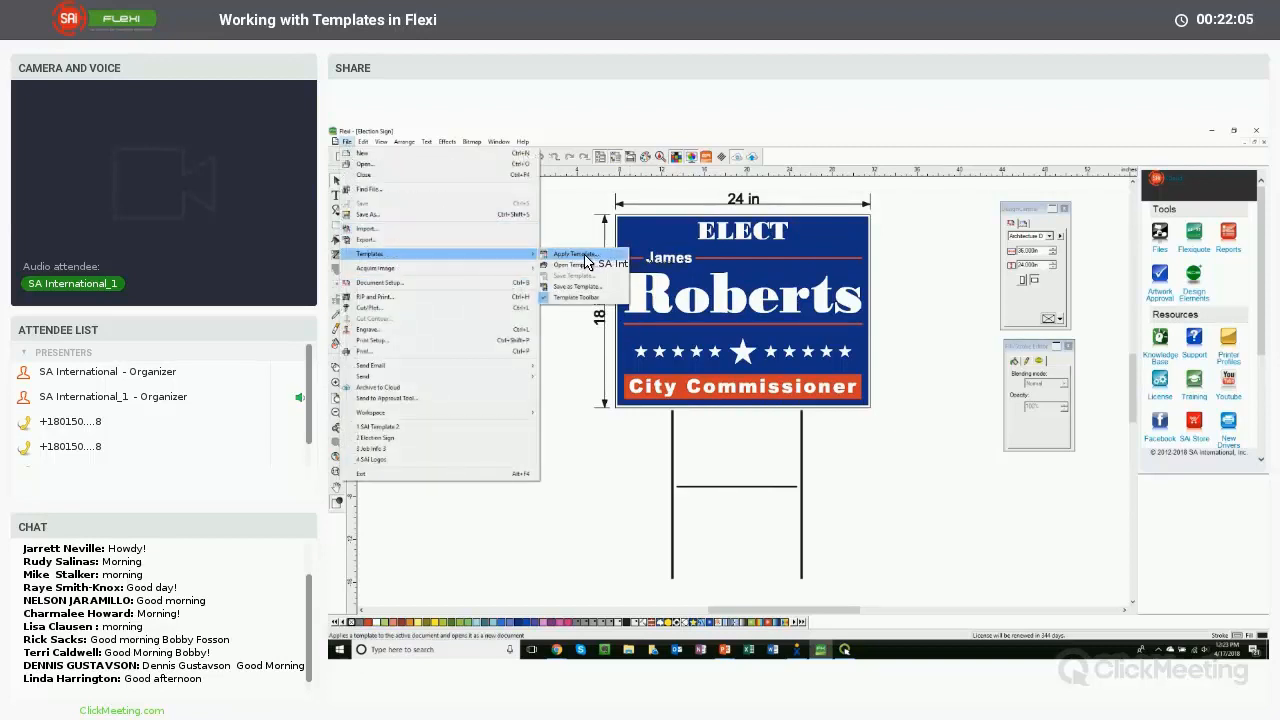
left_click(580, 255)
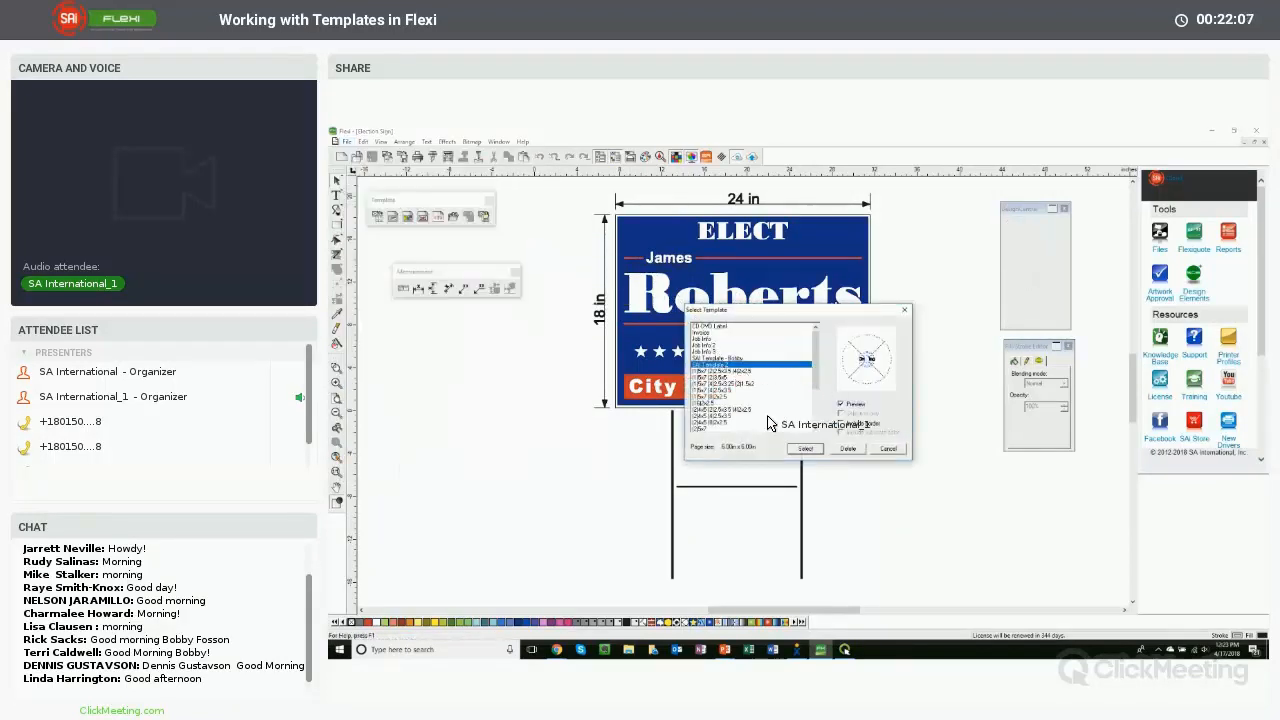
left_click(805, 449)
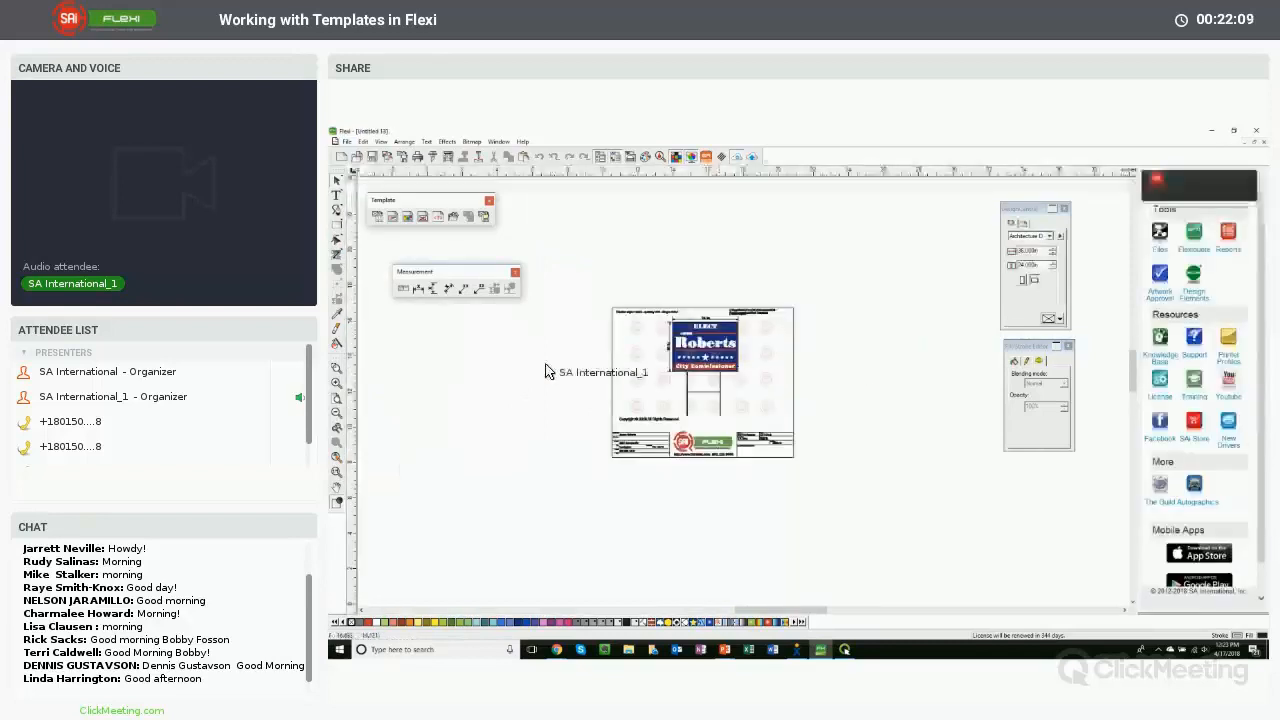
- Zoom in on the templated Election Sign document and examine the watermark logos
left_click(338, 377)
left_click_drag(611, 313, 787, 418)
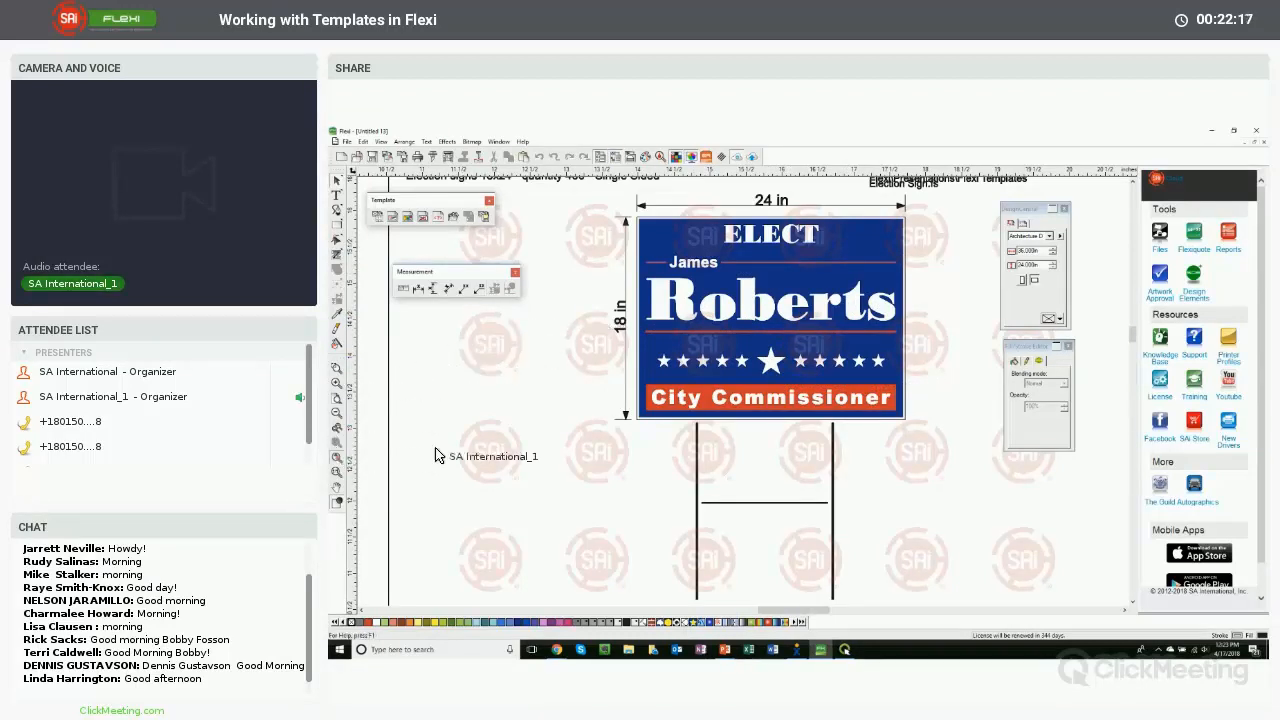
key("ctrl+0")
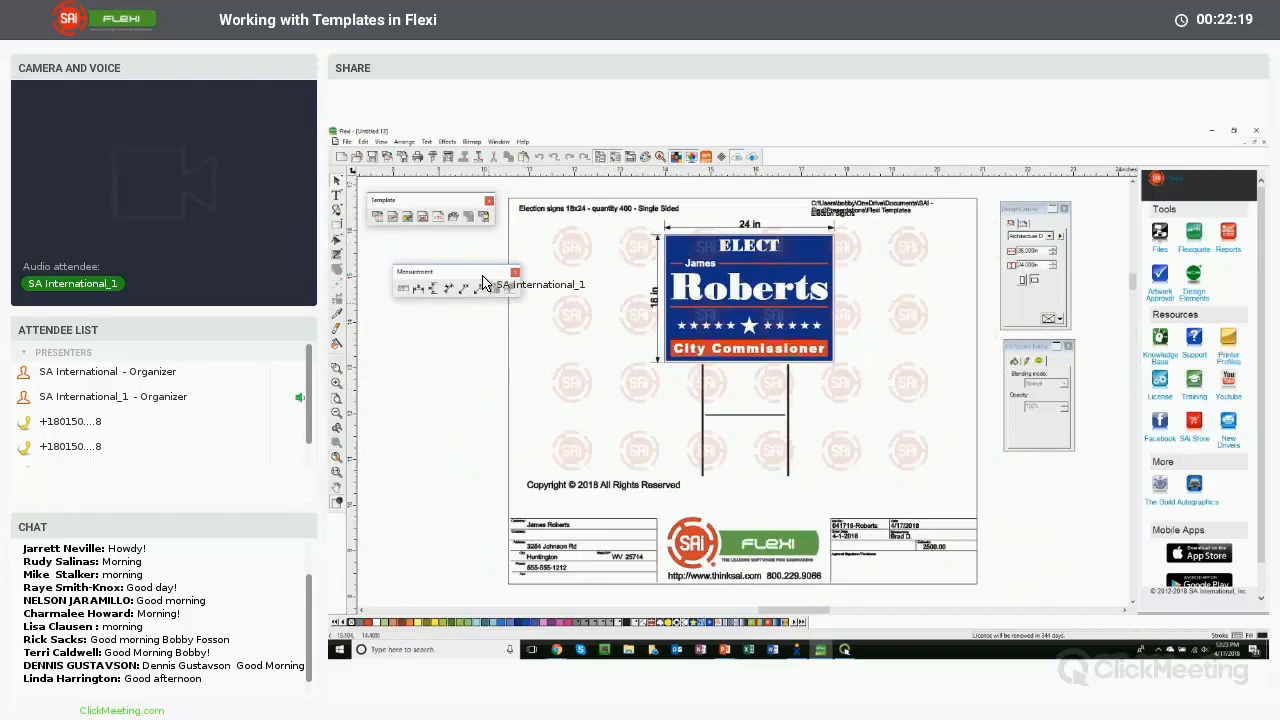
left_click_drag(463, 252, 461, 246)
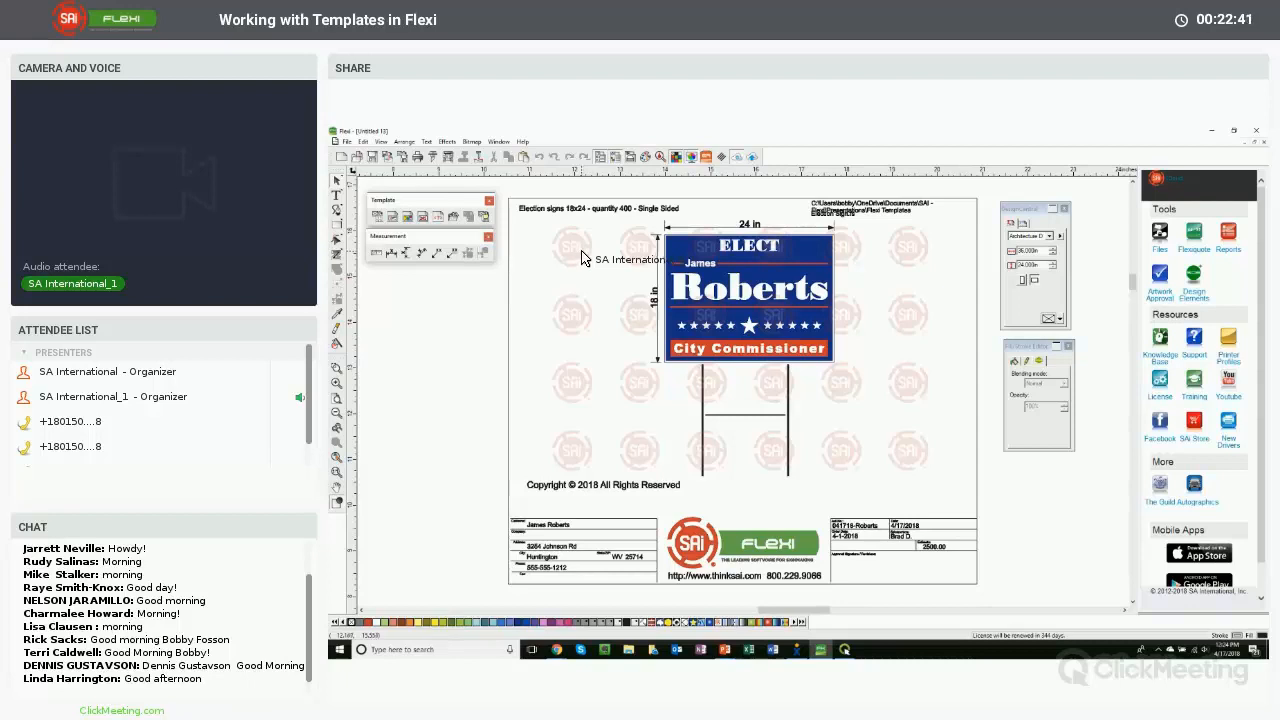
left_click(577, 252)
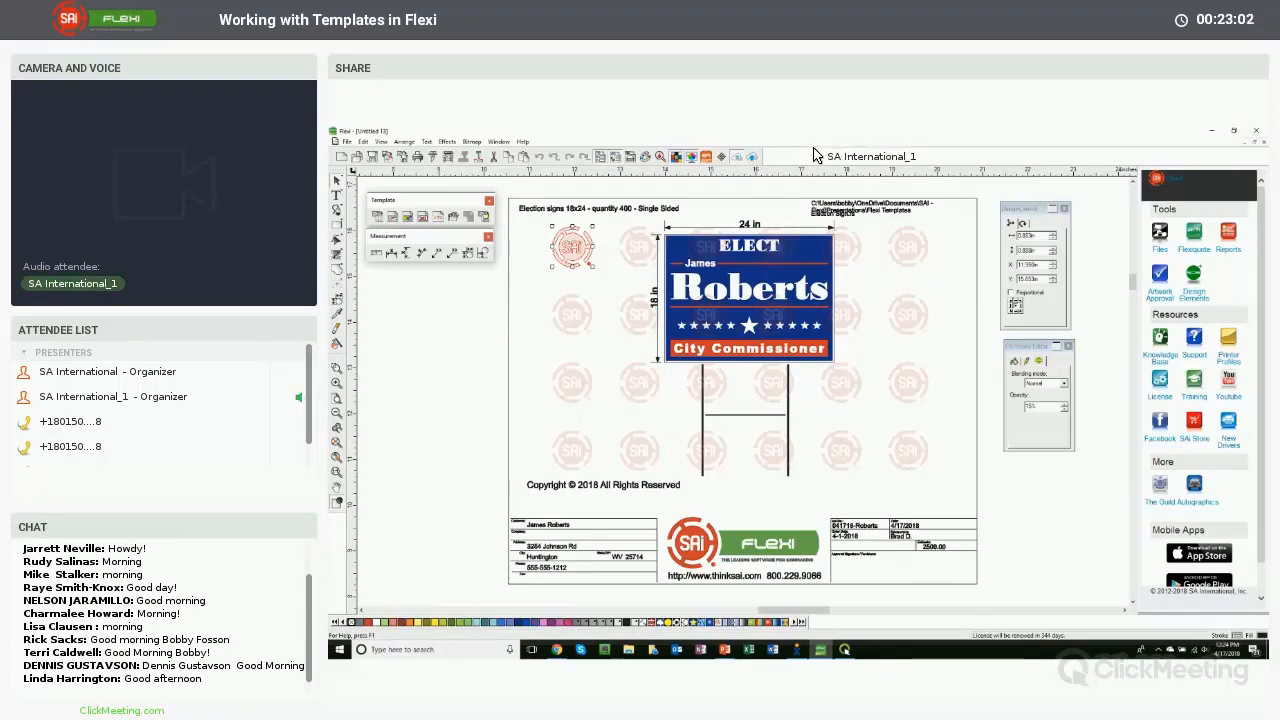
left_click(907, 252)
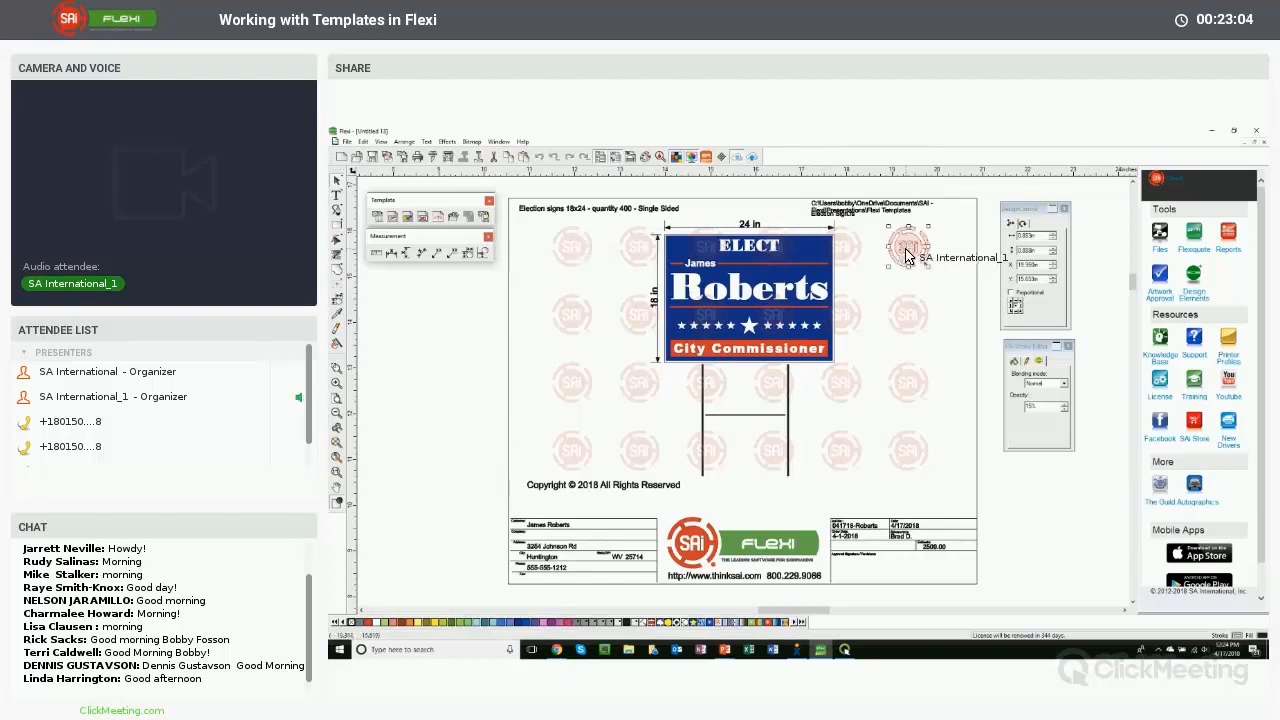
right_click(907, 252)
left_click(470, 142)
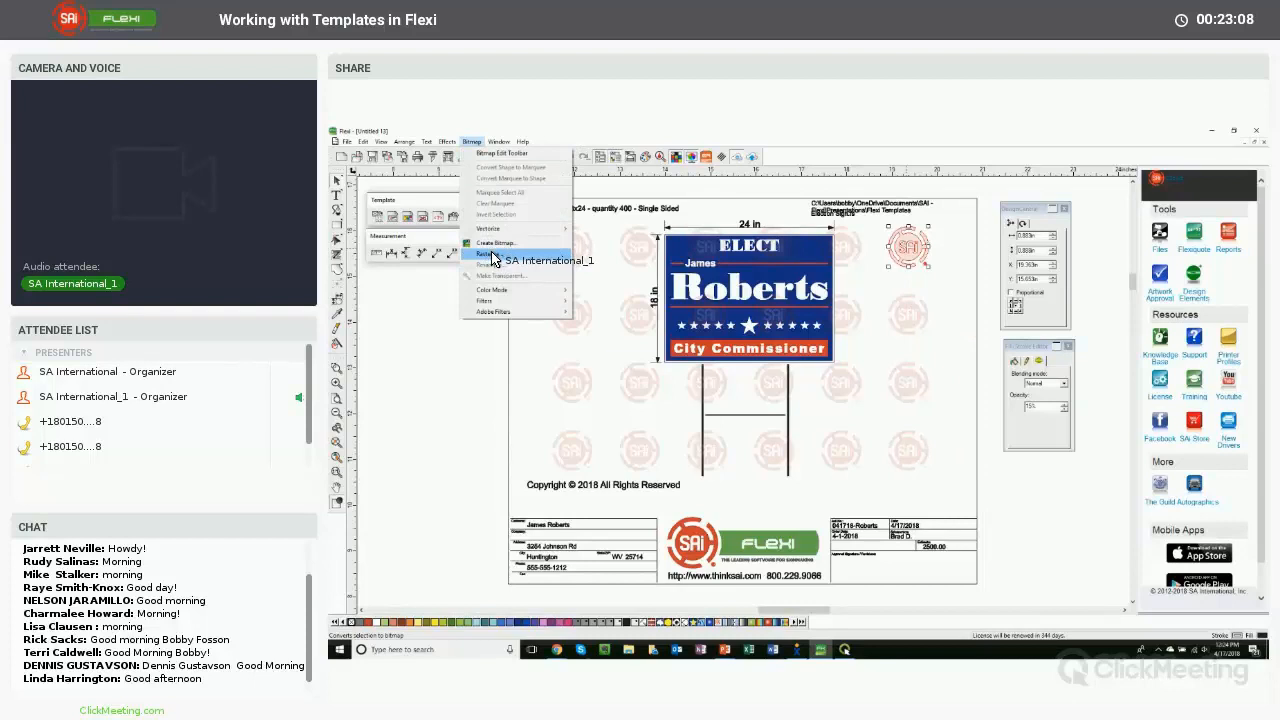
left_click(972, 220)
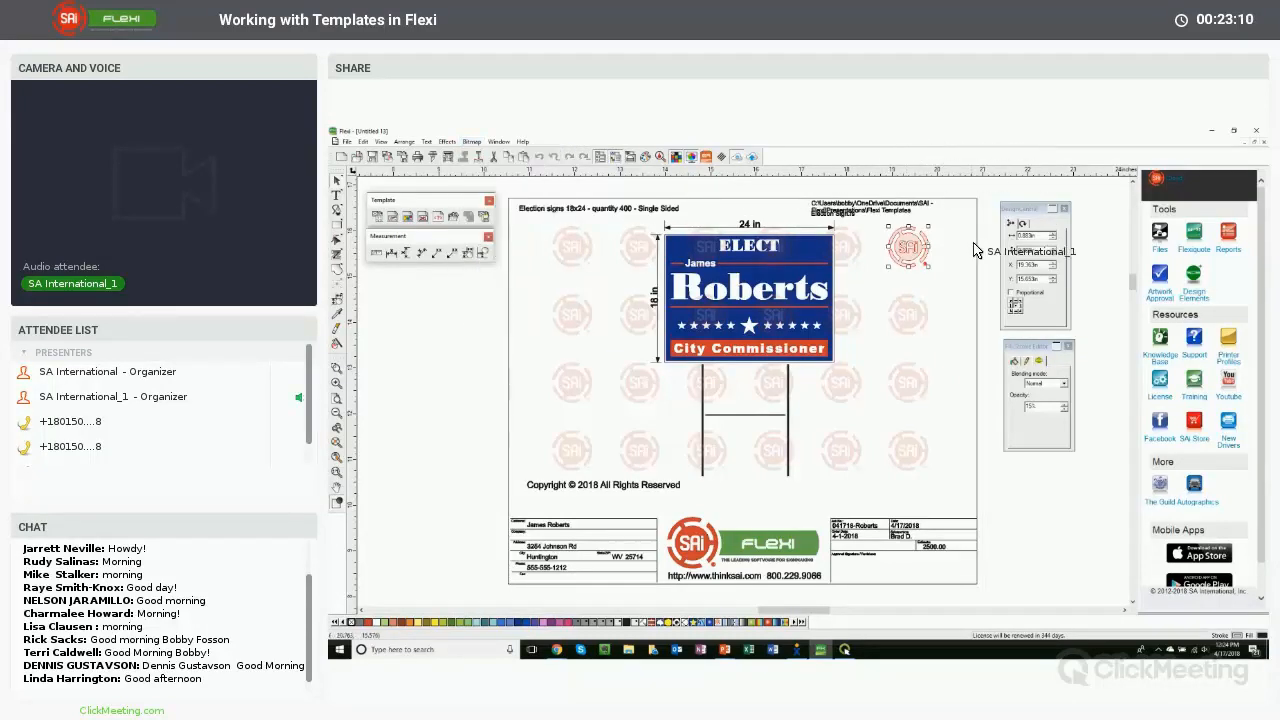
left_click(973, 243)
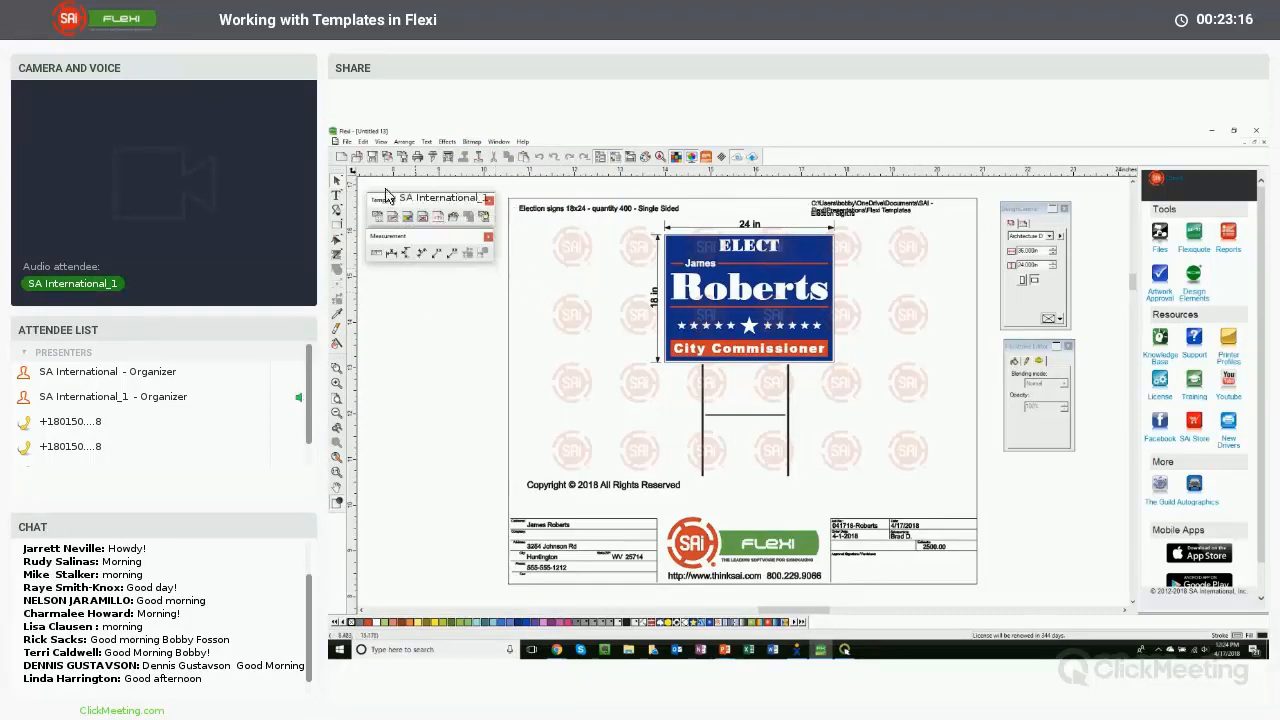
- Delete the file path text from the templated document's upper-right corner and close that document
left_click(346, 141)
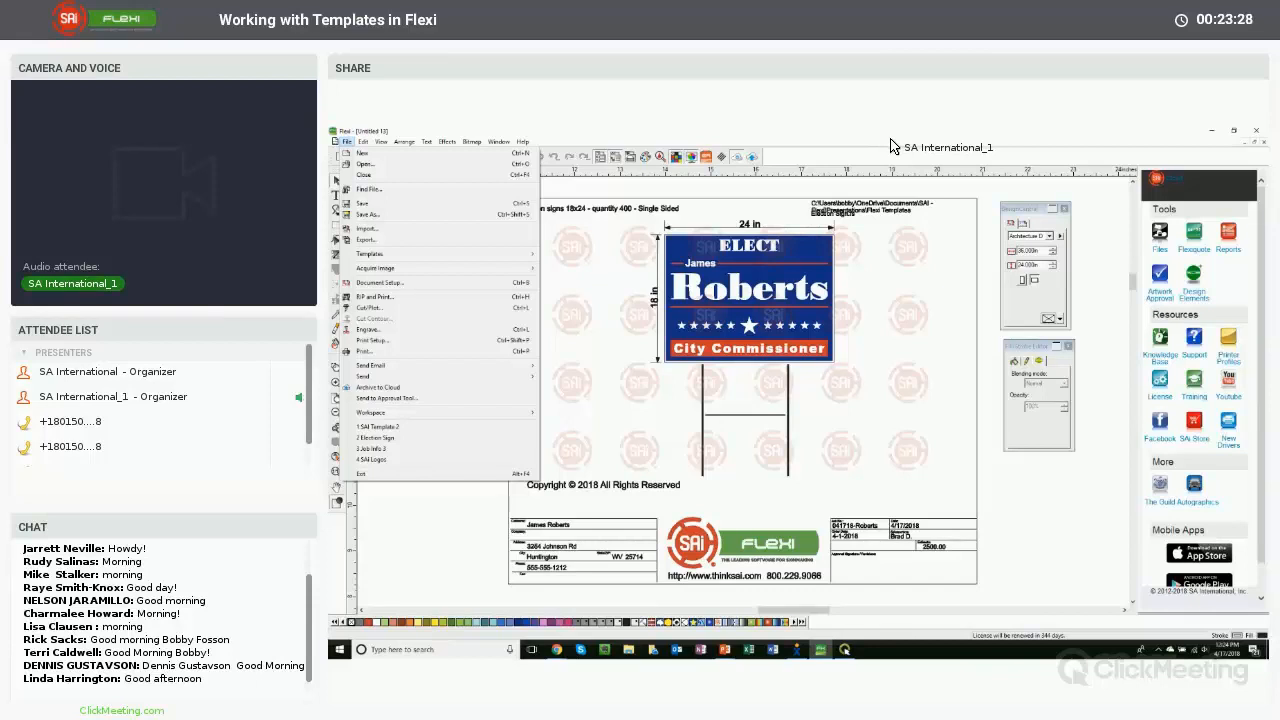
left_click(868, 148)
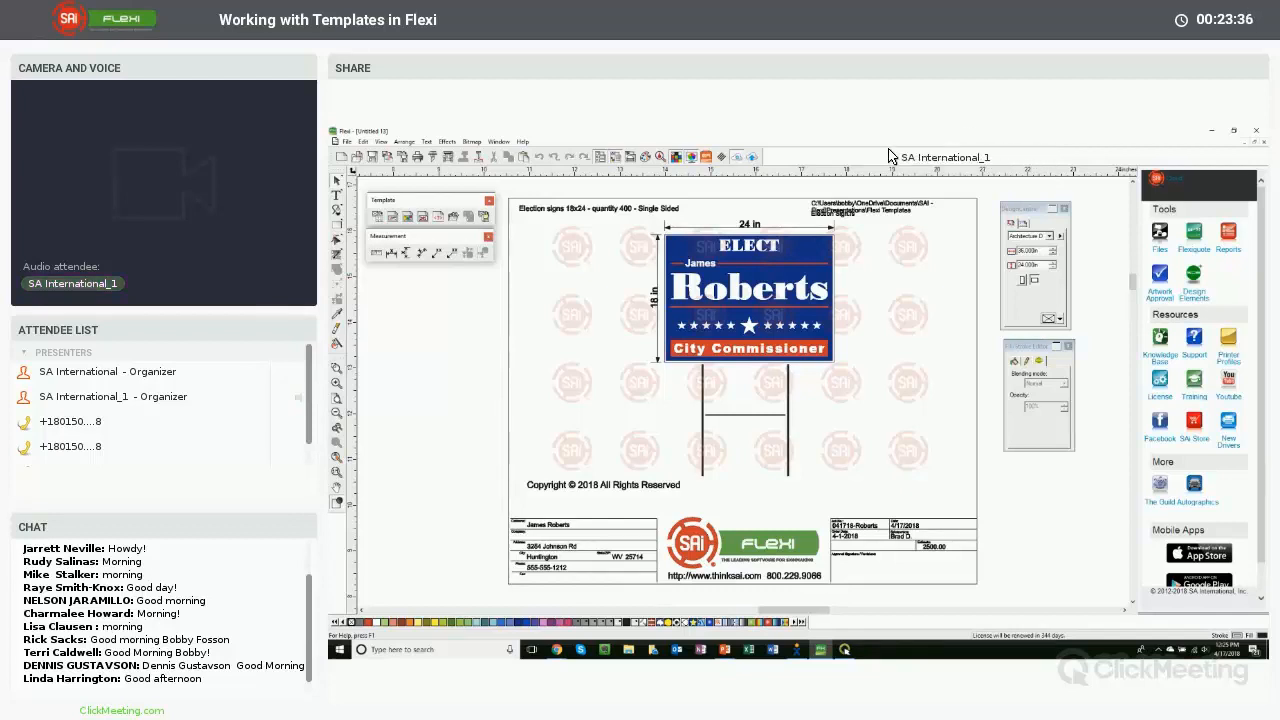
left_click(847, 219)
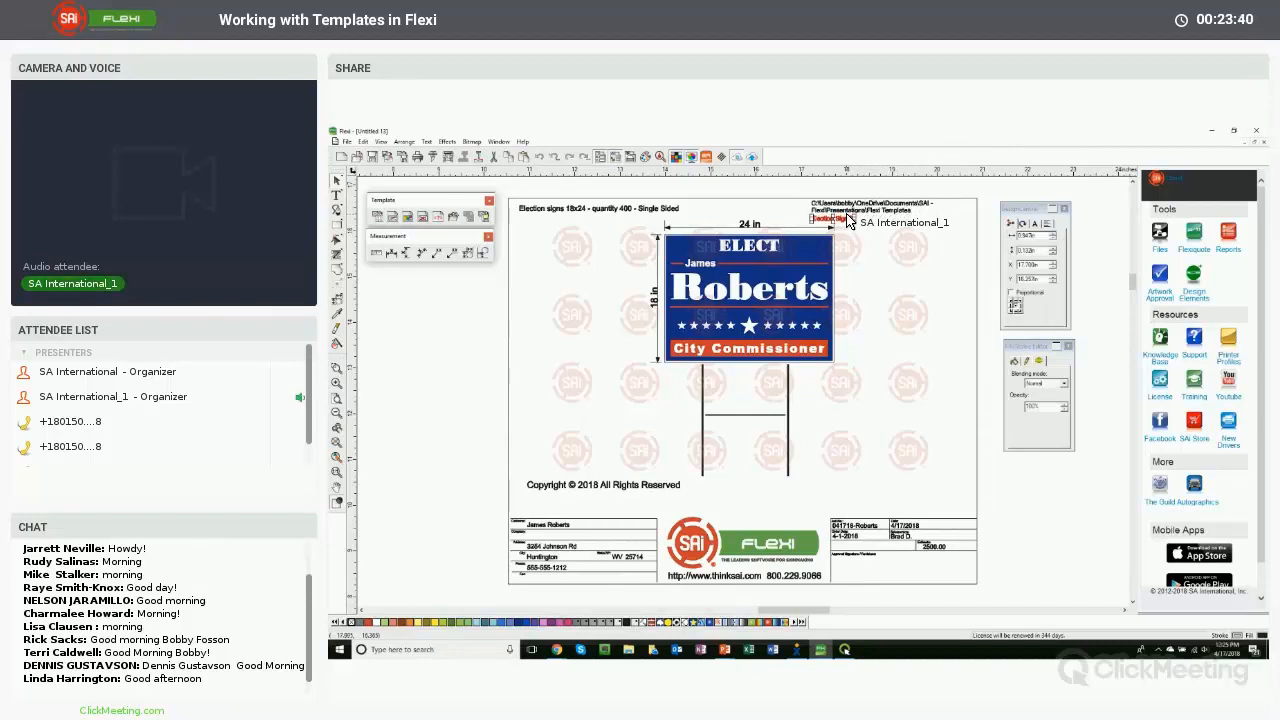
left_click(847, 219)
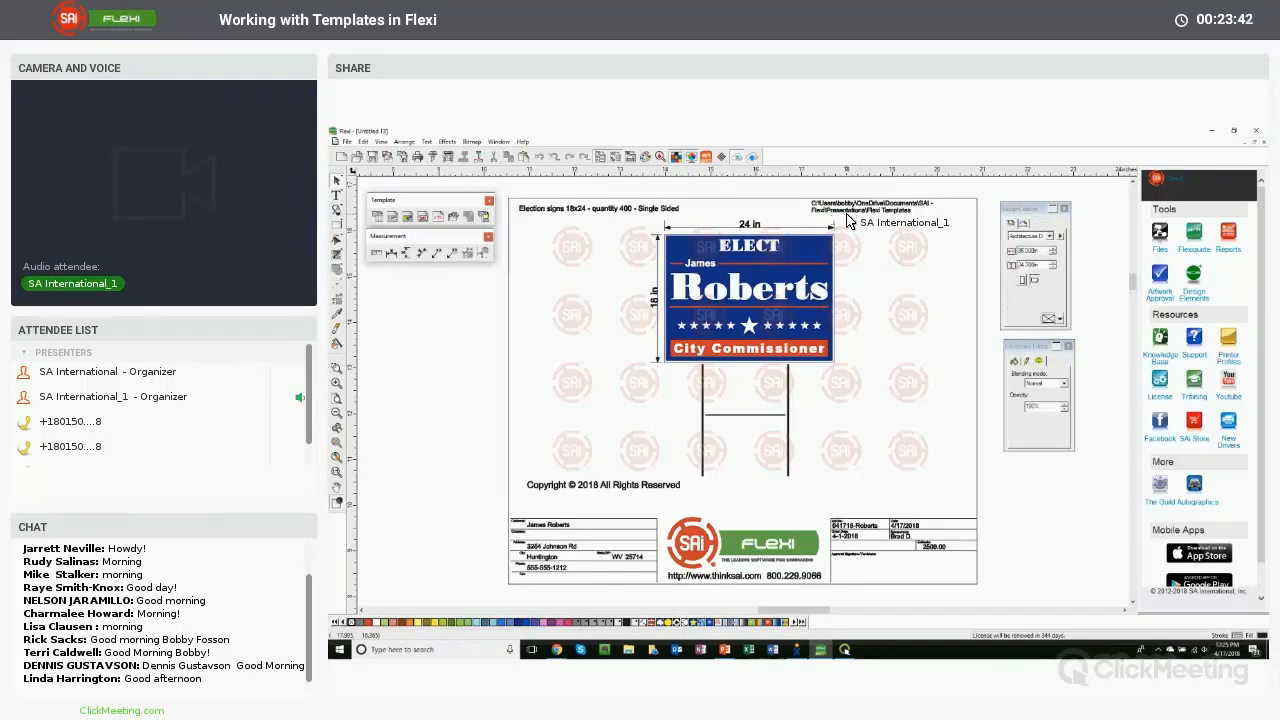
left_click(847, 219)
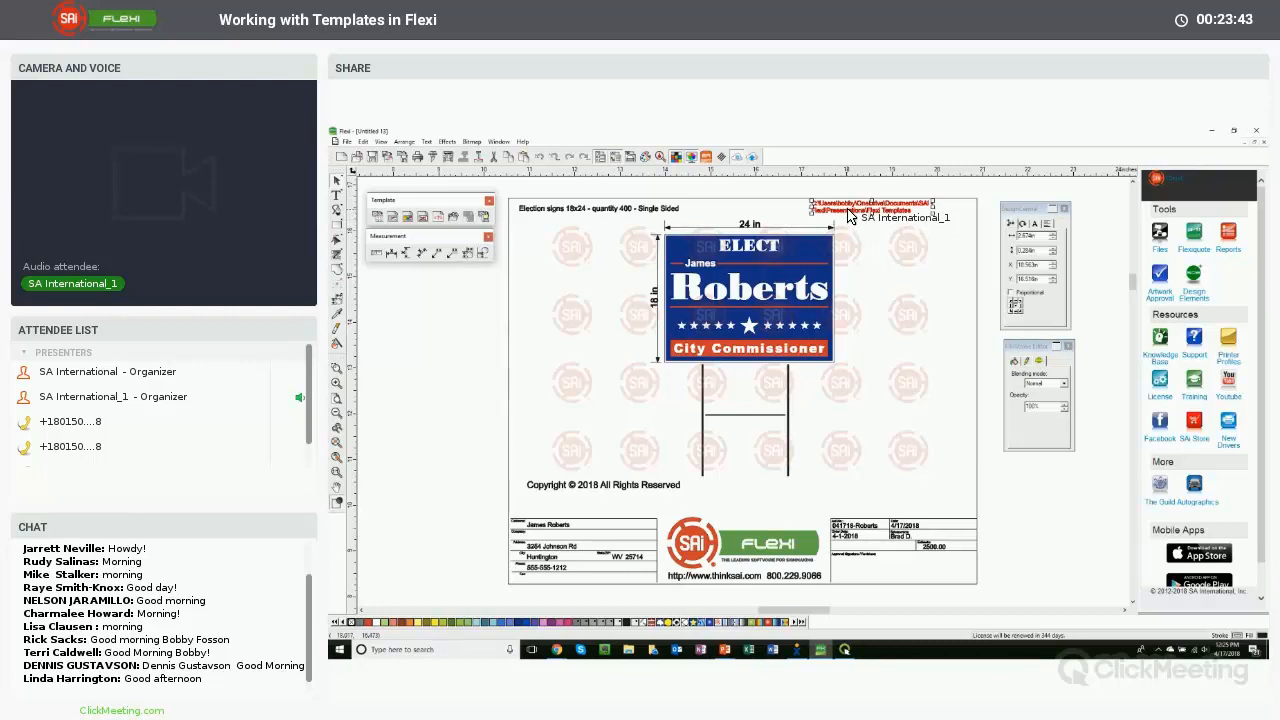
key("Delete")
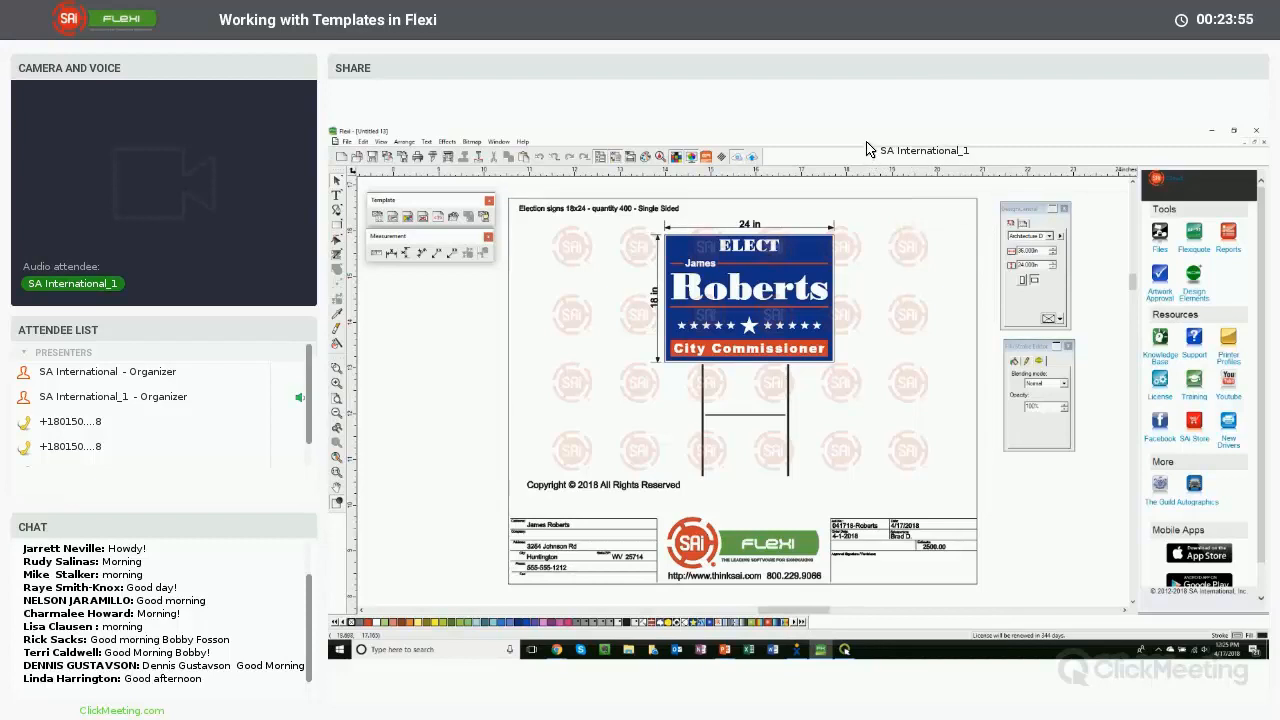
left_click(1256, 142)
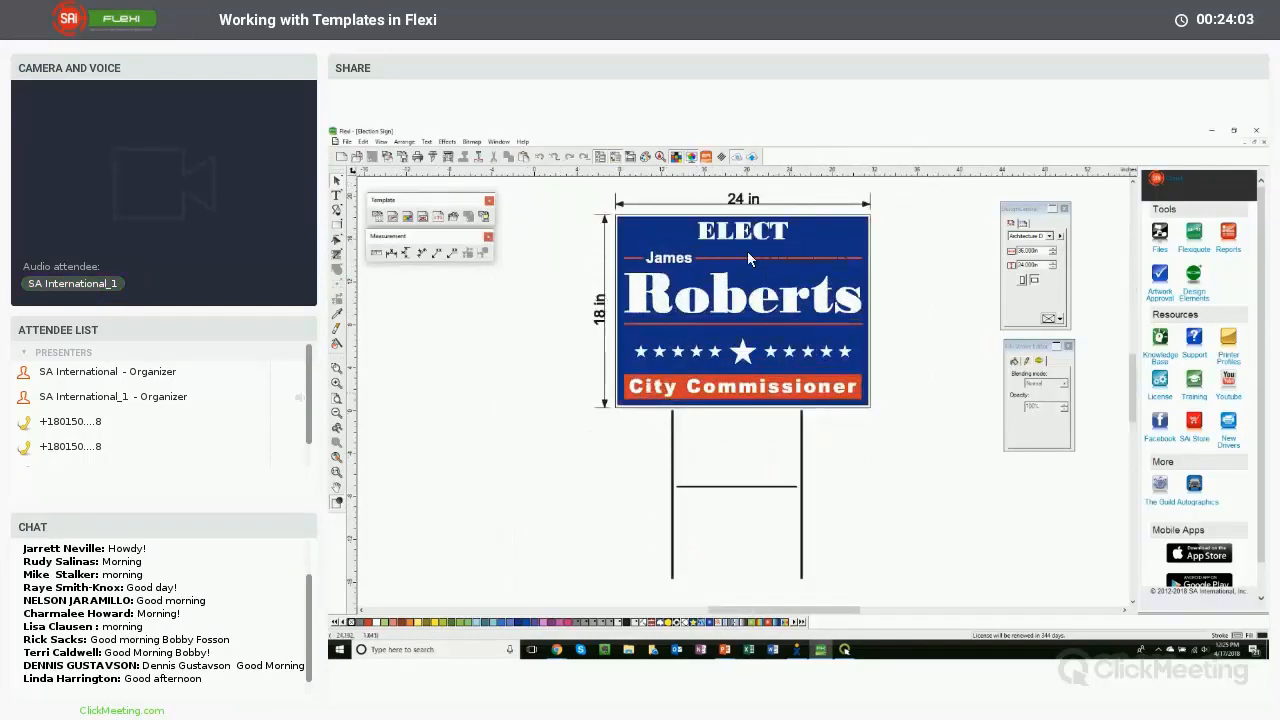
- Open the Election Sign's job information and select the Keywords entry
left_click(347, 142)
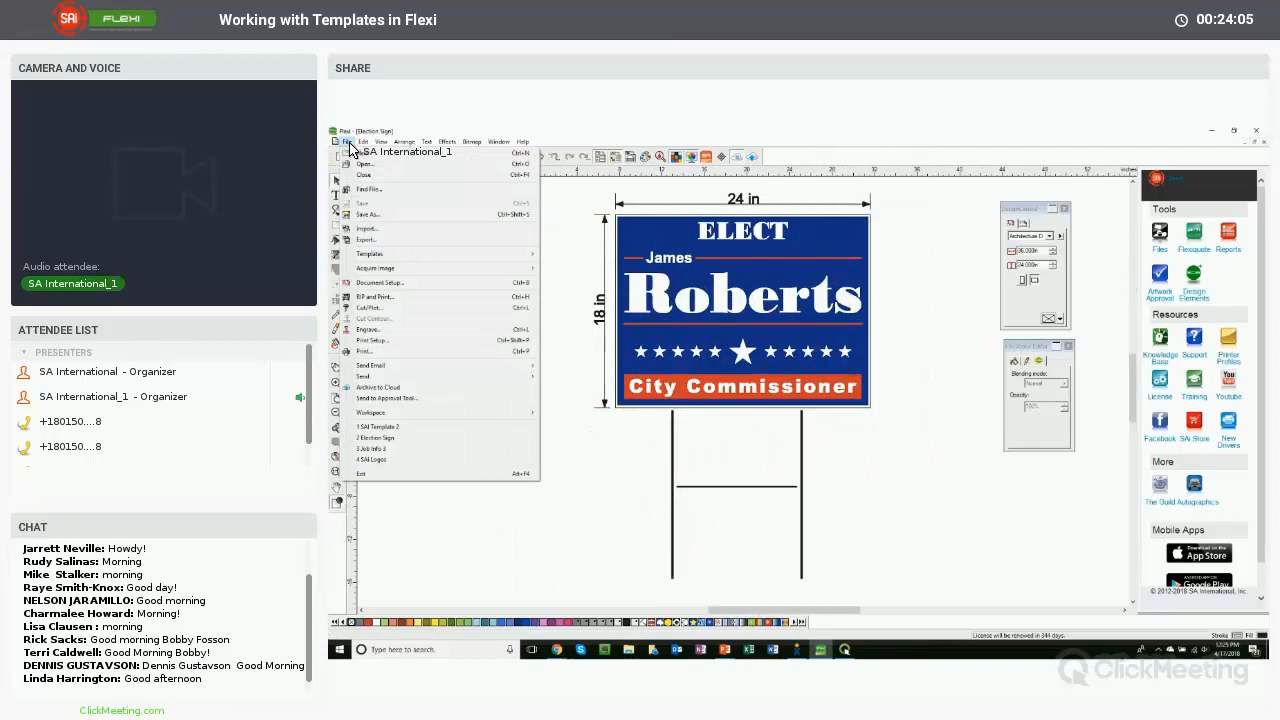
mouse_move(363, 142)
left_click(381, 379)
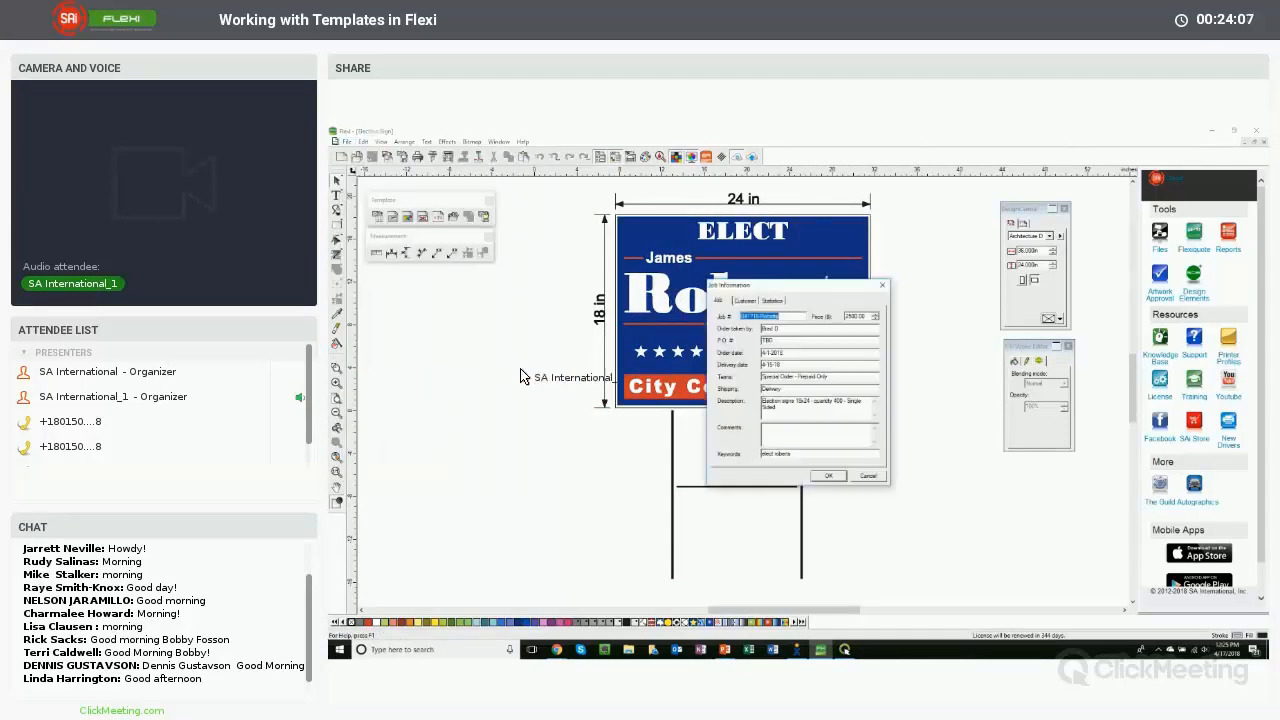
left_click(790, 390)
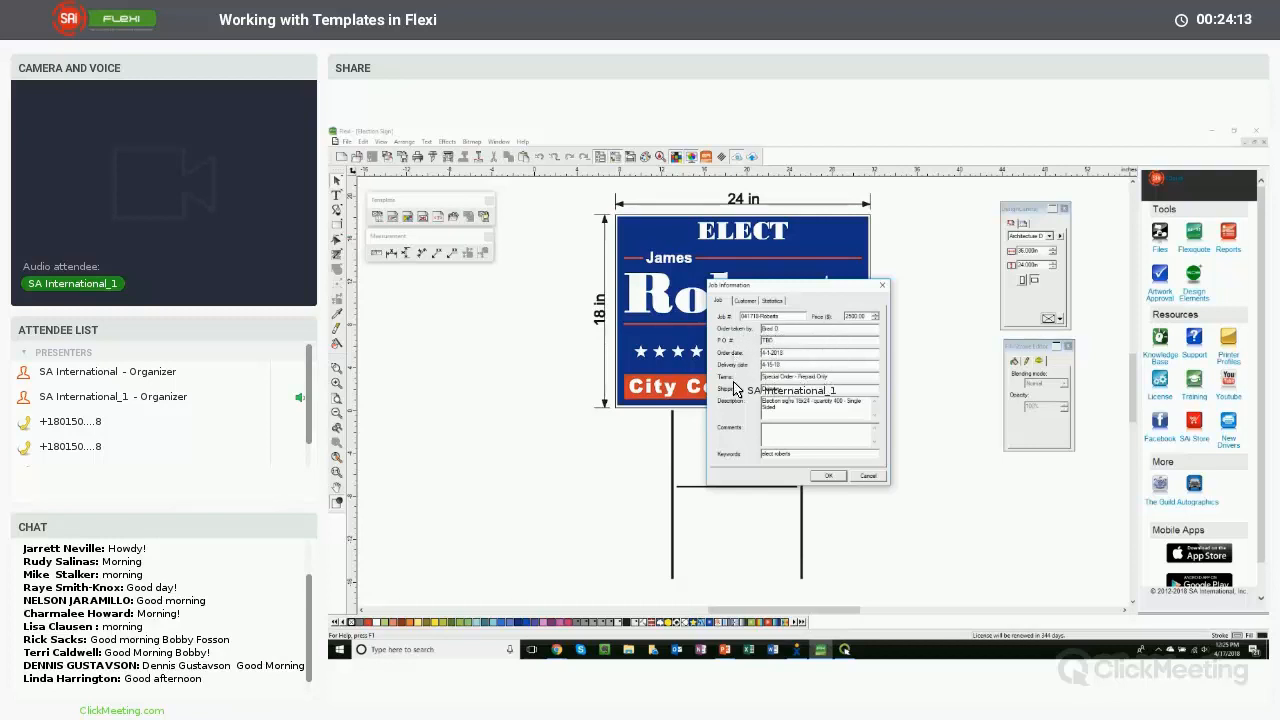
left_click_drag(794, 455, 752, 451)
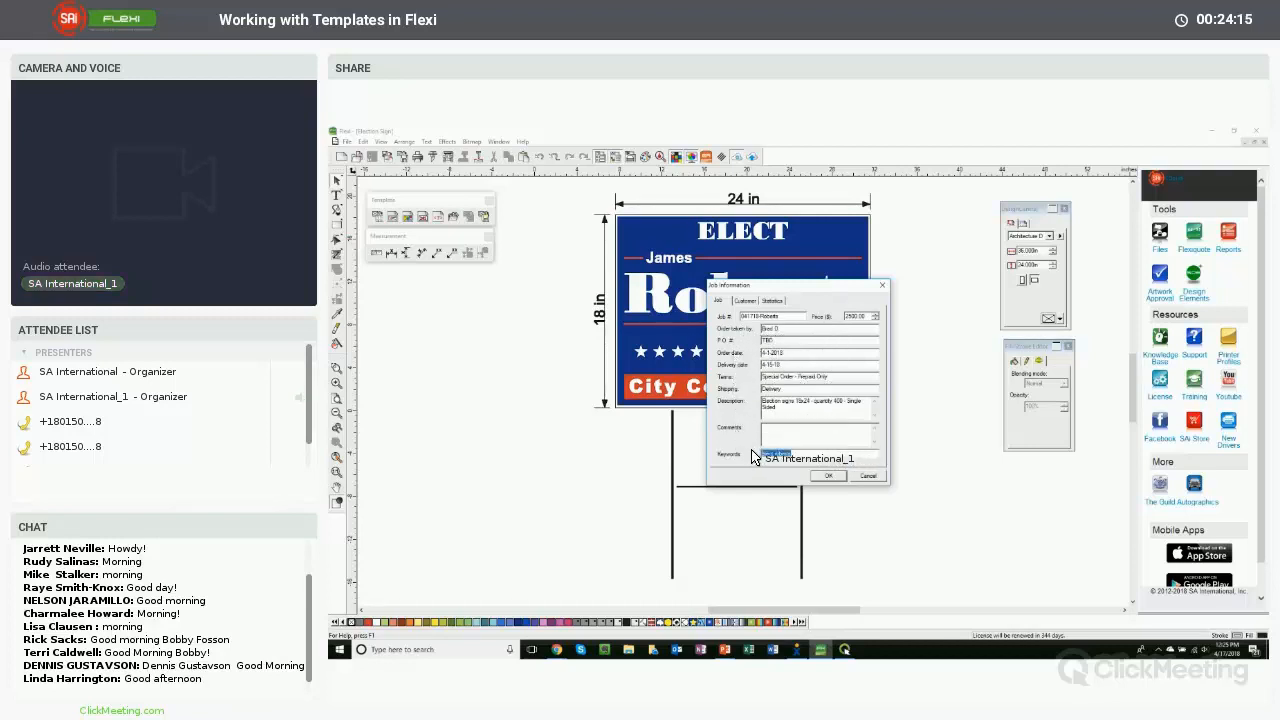
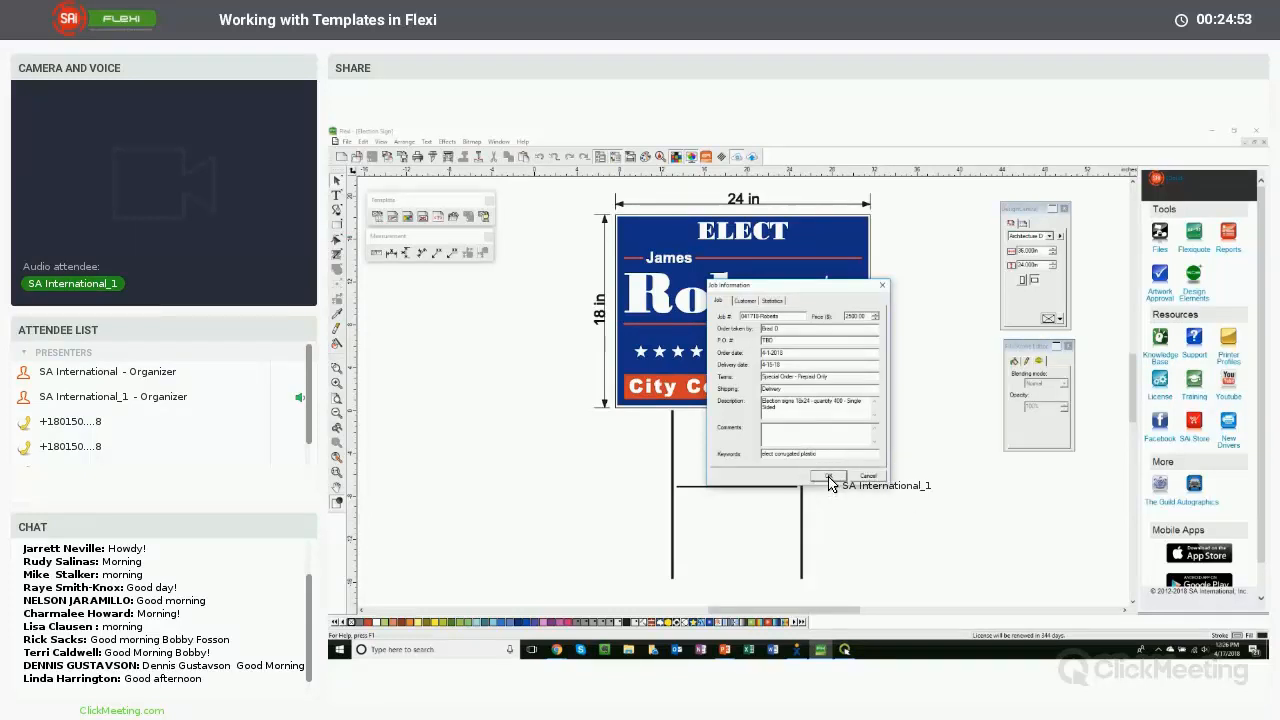
- Close the job information and search the Documents folder for files whose Keywords contain corrugated, dismissing the result message
left_click(829, 478)
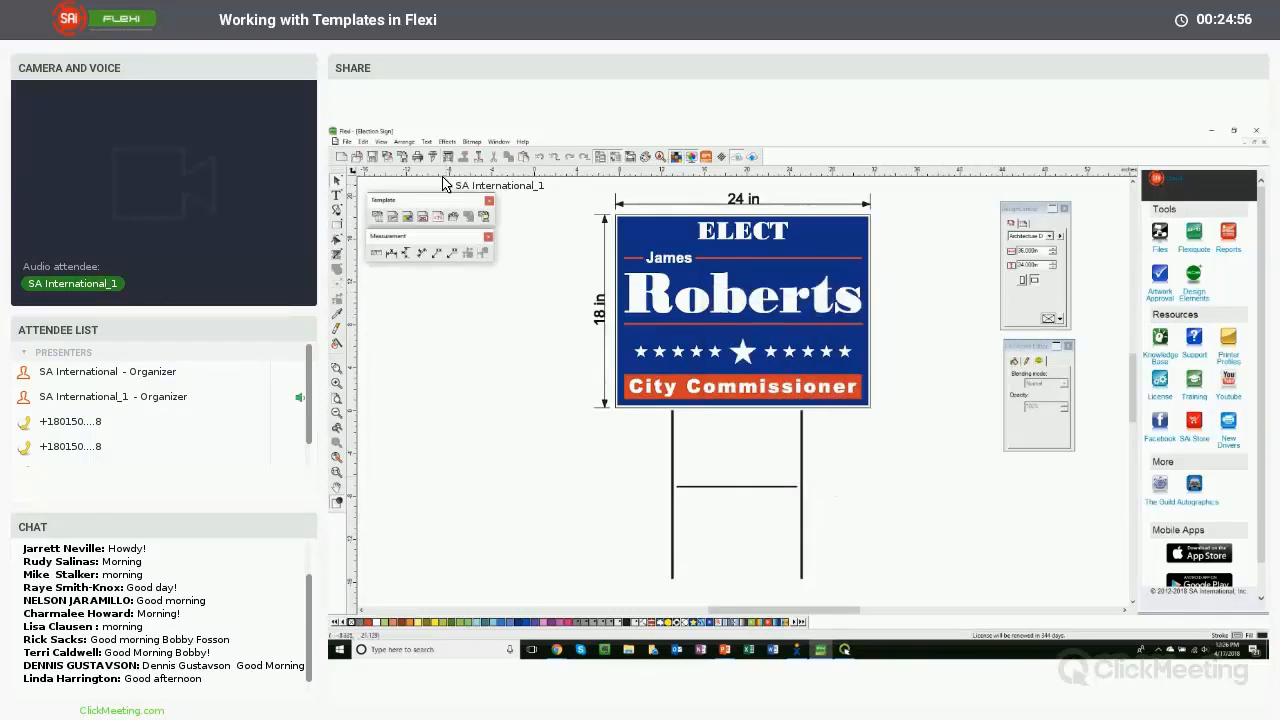
left_click(347, 142)
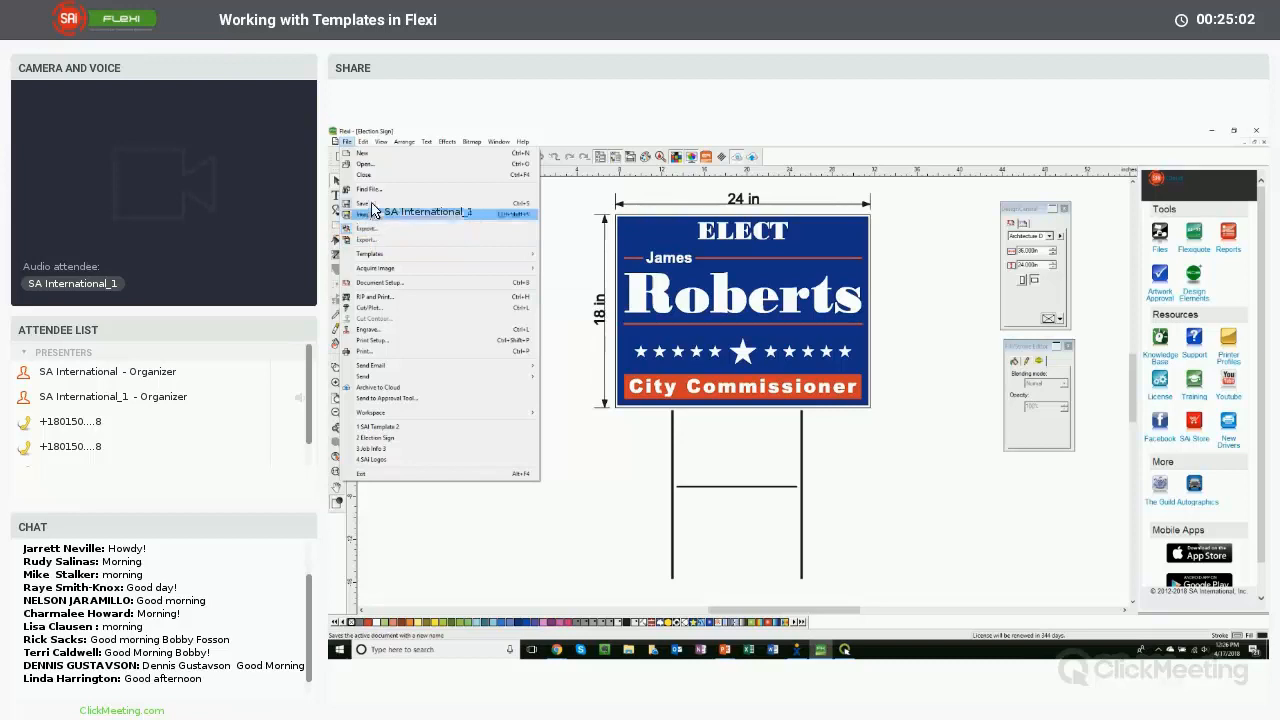
left_click(372, 190)
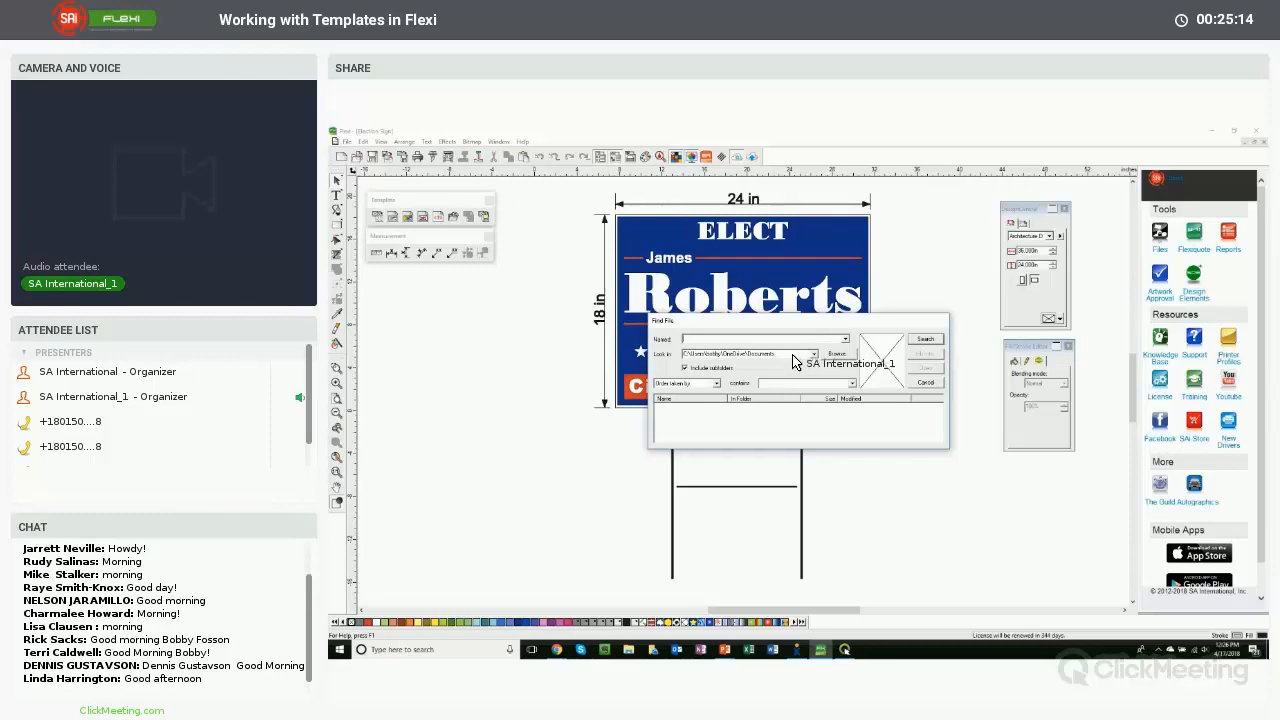
left_click(686, 384)
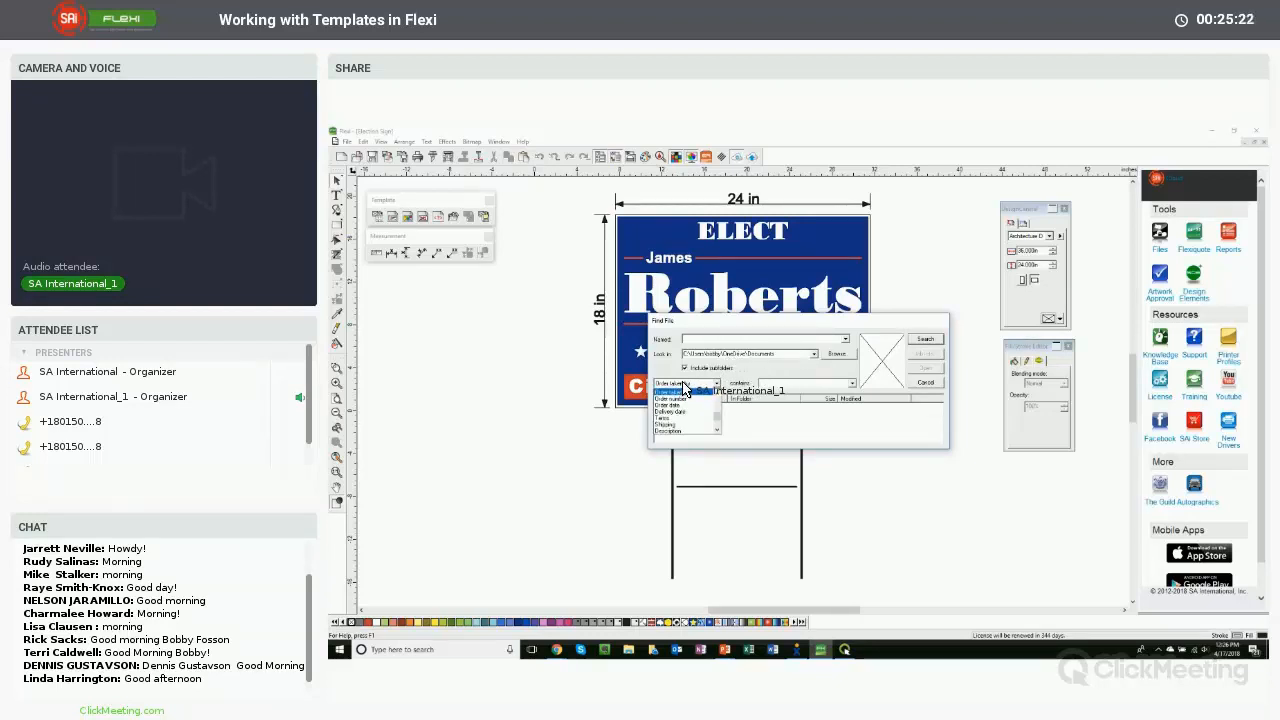
scroll(711, 421, "up", 3)
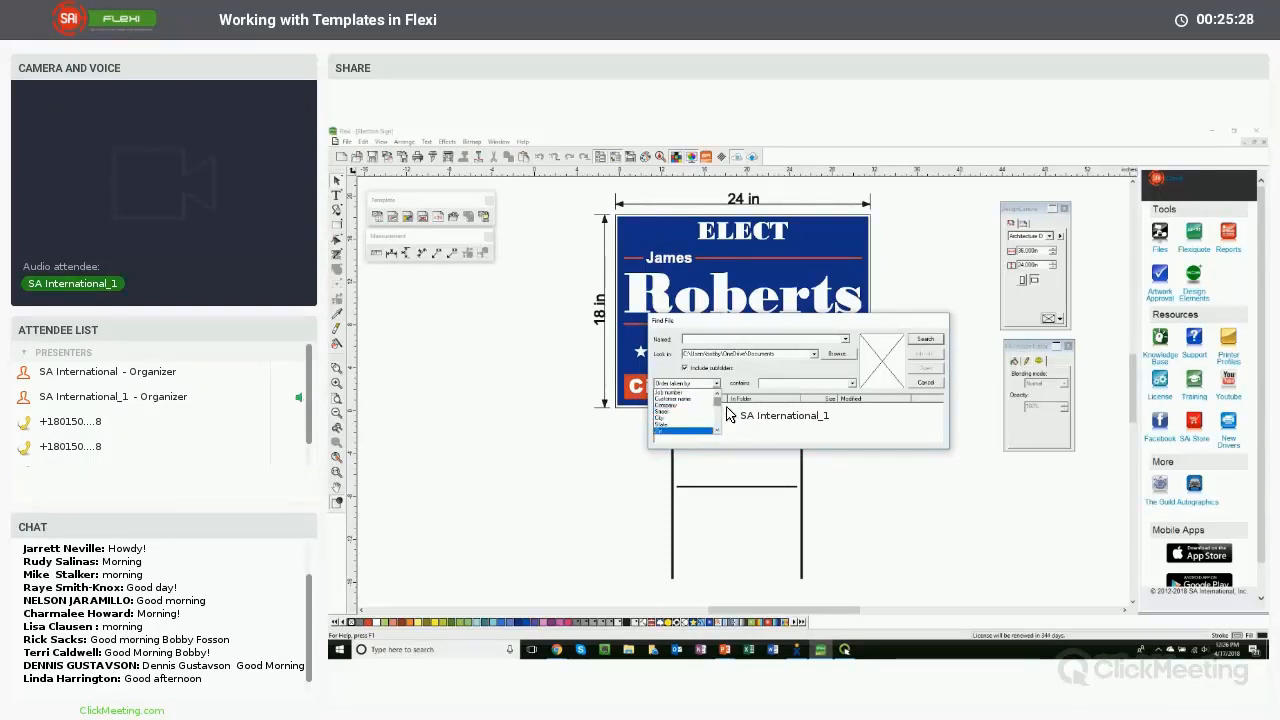
scroll(714, 420, "down", 5)
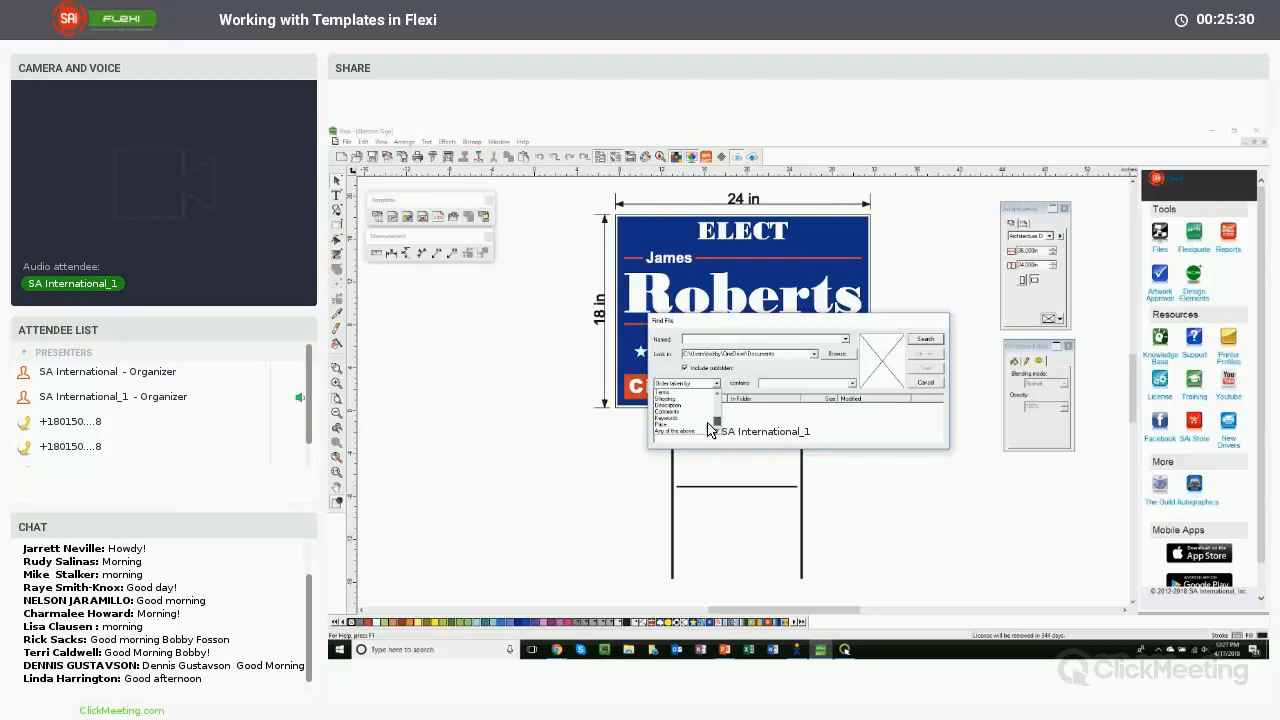
left_click(683, 420)
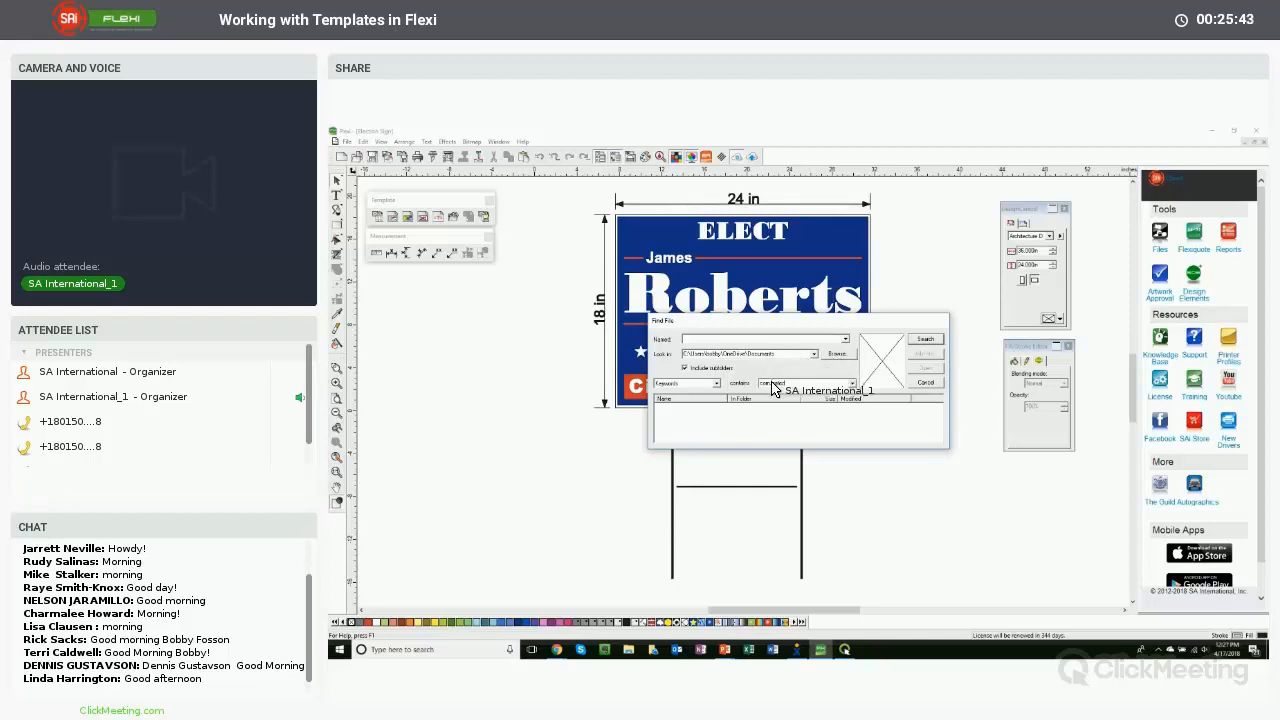
left_click(925, 341)
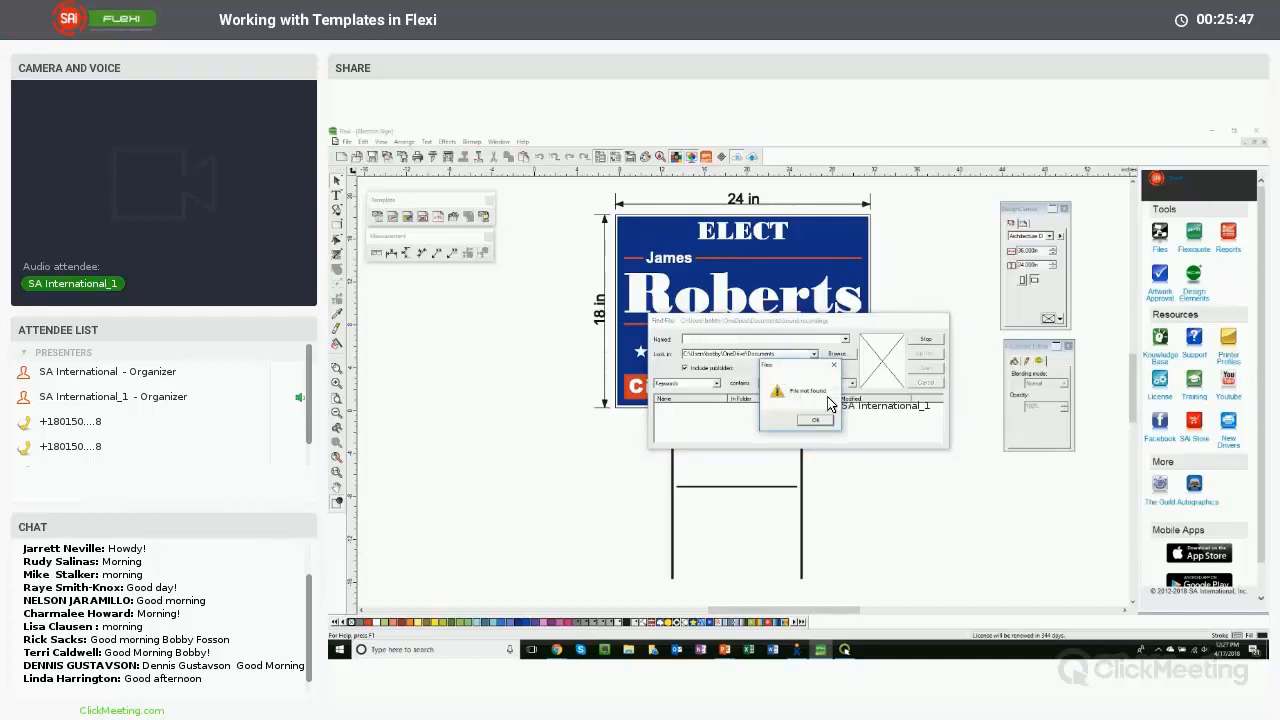
left_click(812, 422)
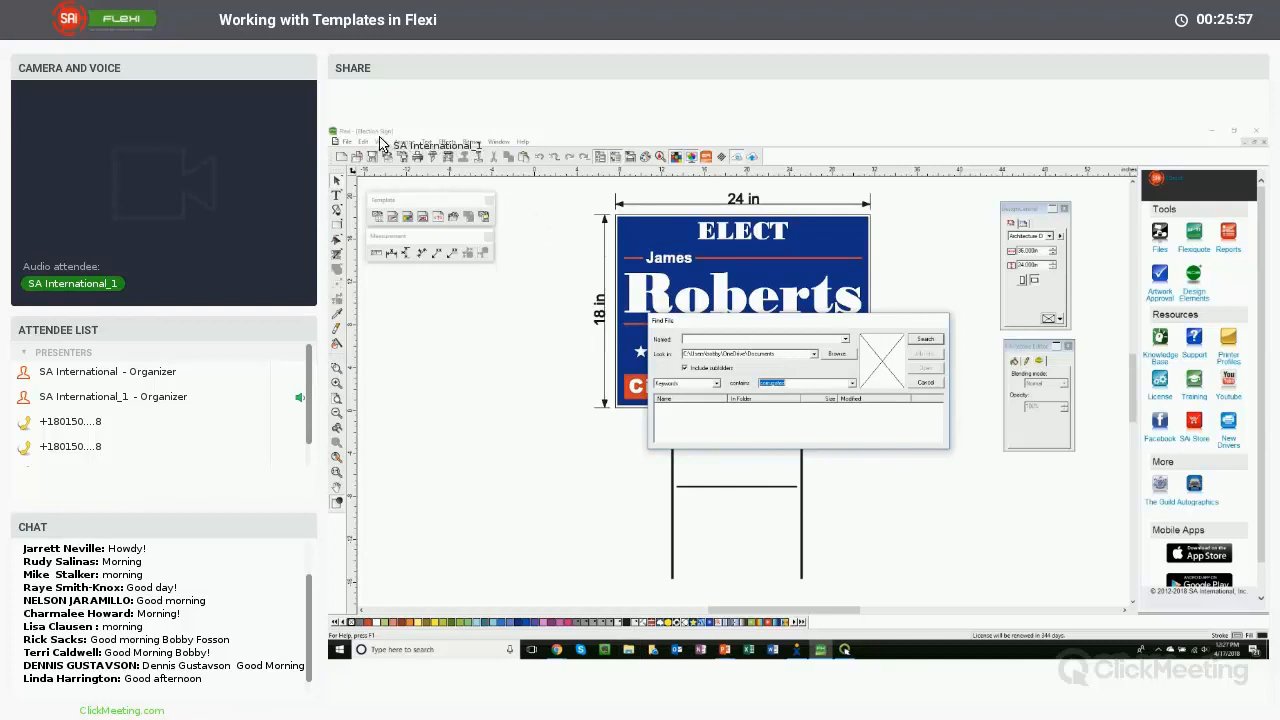
- Cancel the file search and open Save As to check which folder the Election Sign is saved in
left_click(925, 382)
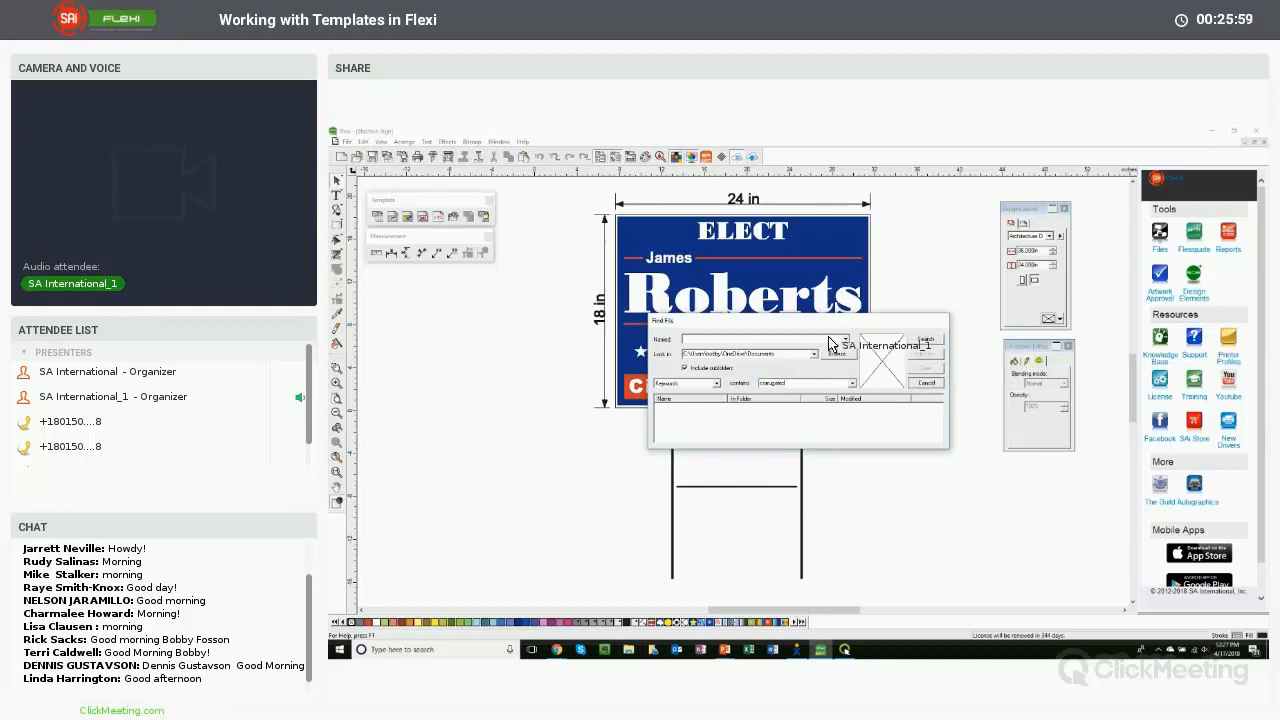
left_click(346, 141)
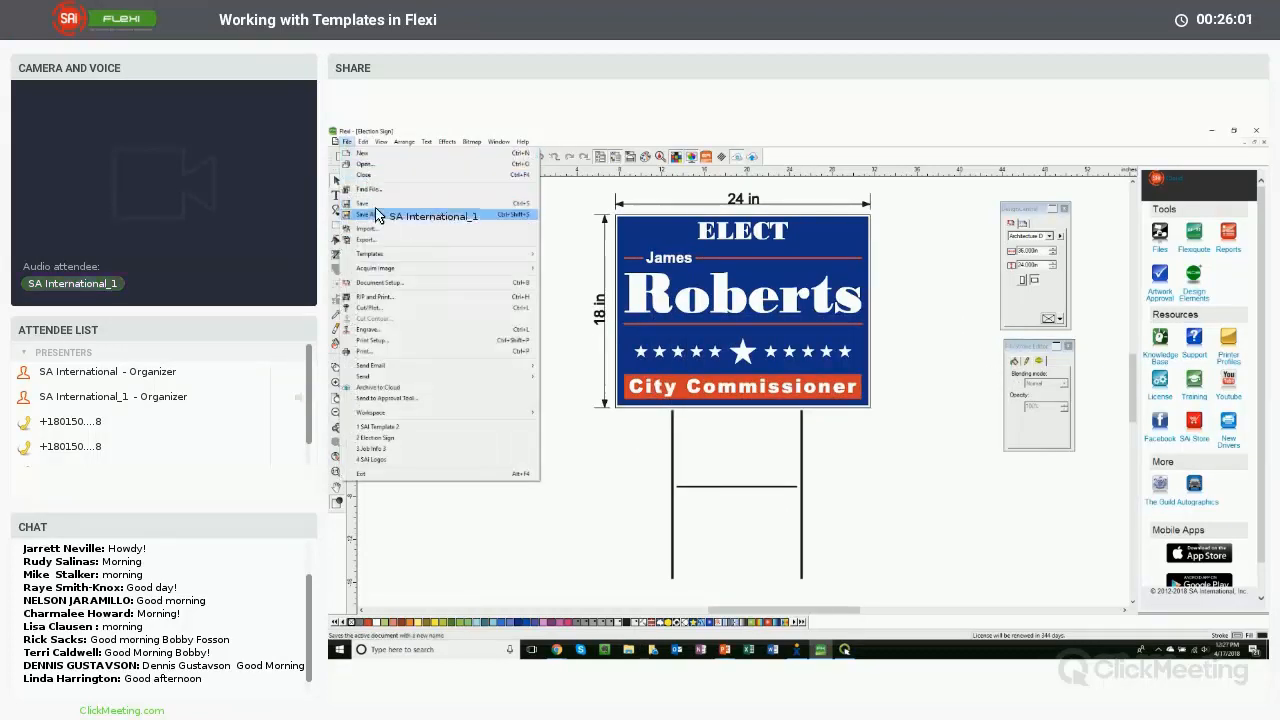
left_click(376, 215)
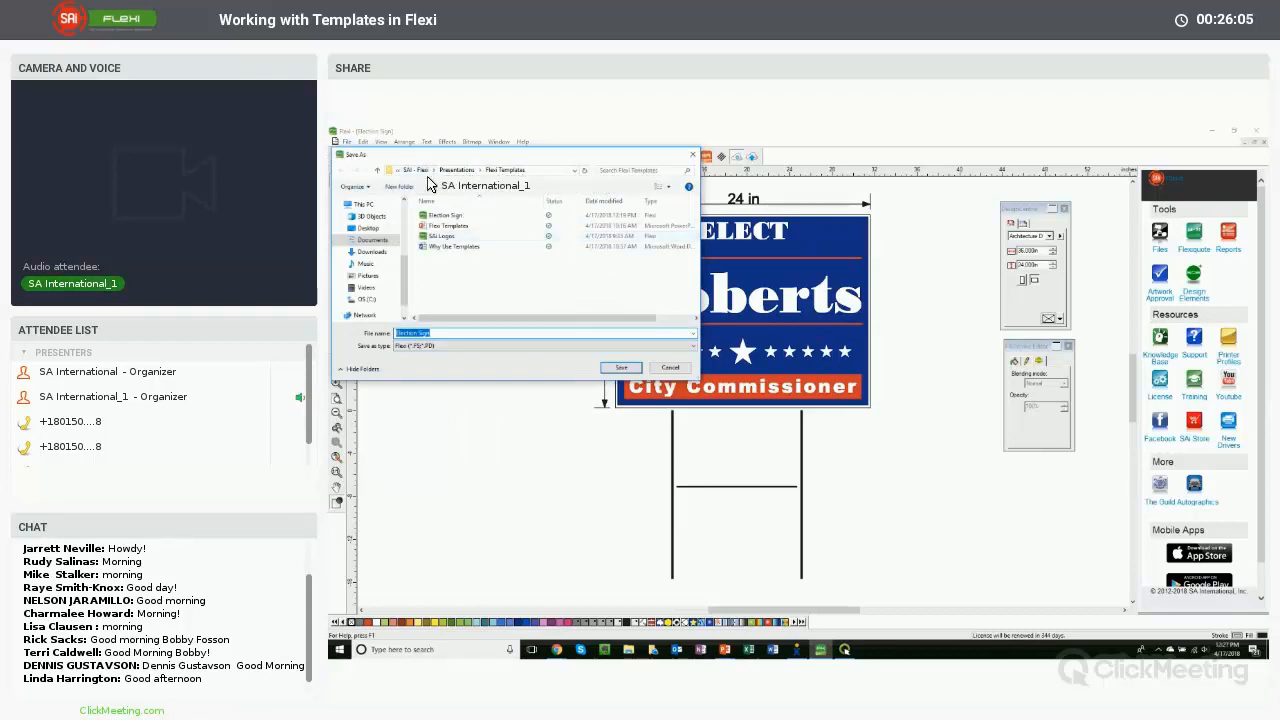
key("Tab")
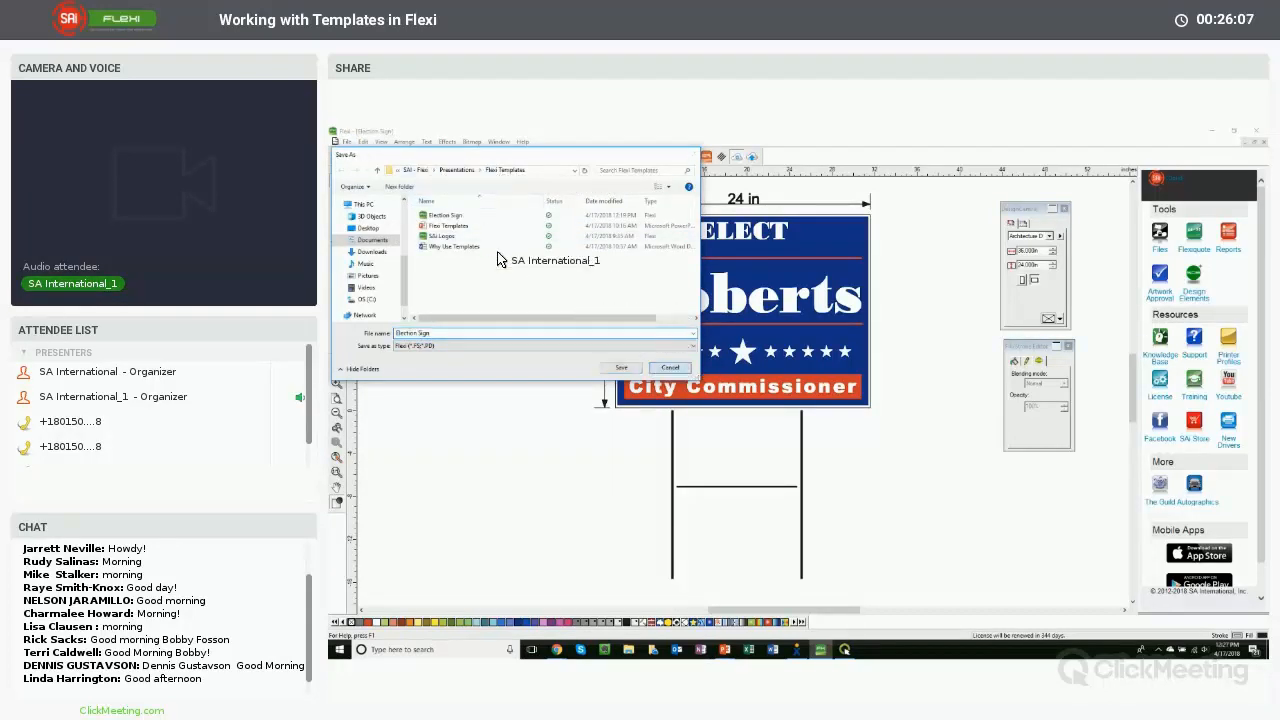
- Start a new file search, browse to the SAI - Flexi folder, and search it by Keywords
left_click(347, 142)
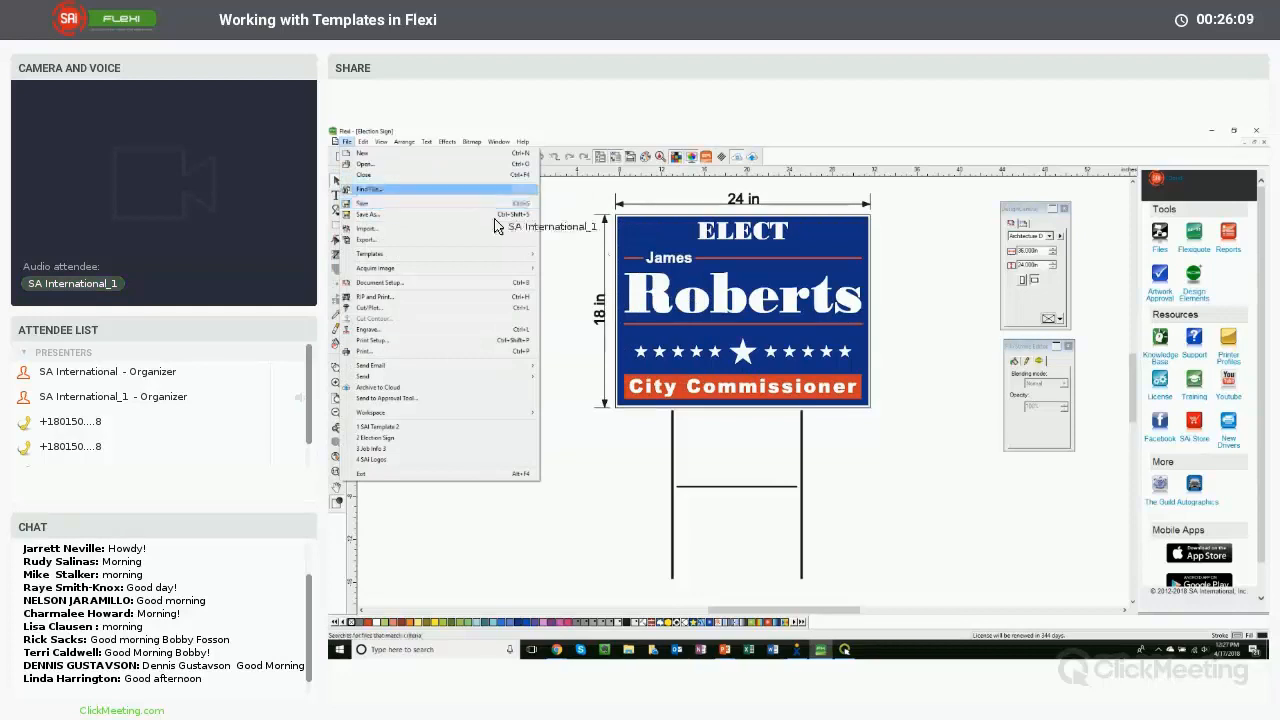
left_click(372, 189)
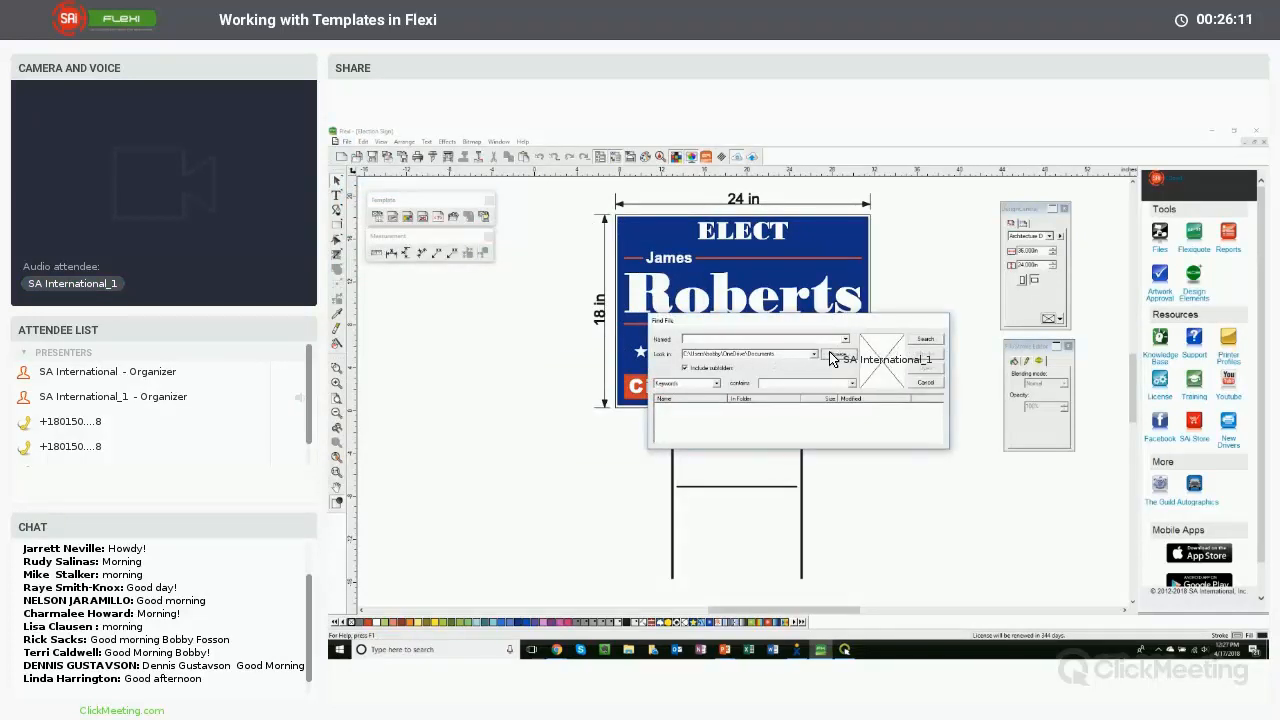
left_click(832, 355)
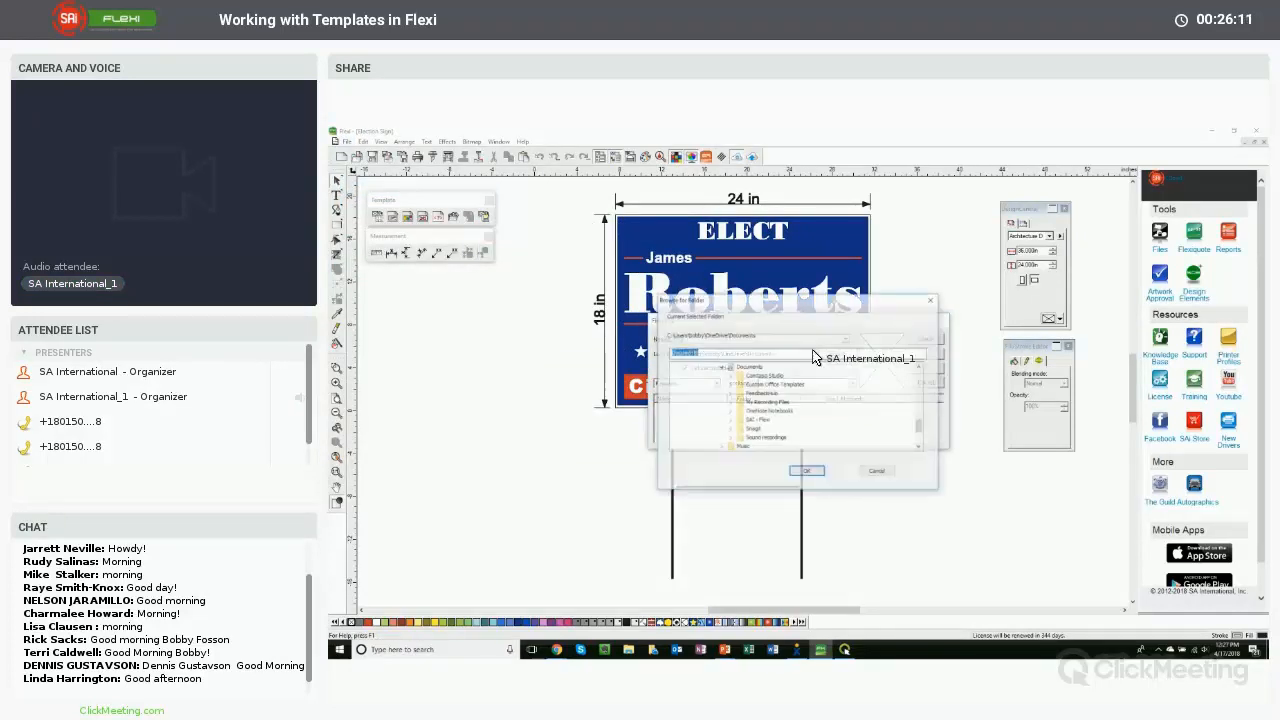
left_click(757, 421)
left_click(806, 471)
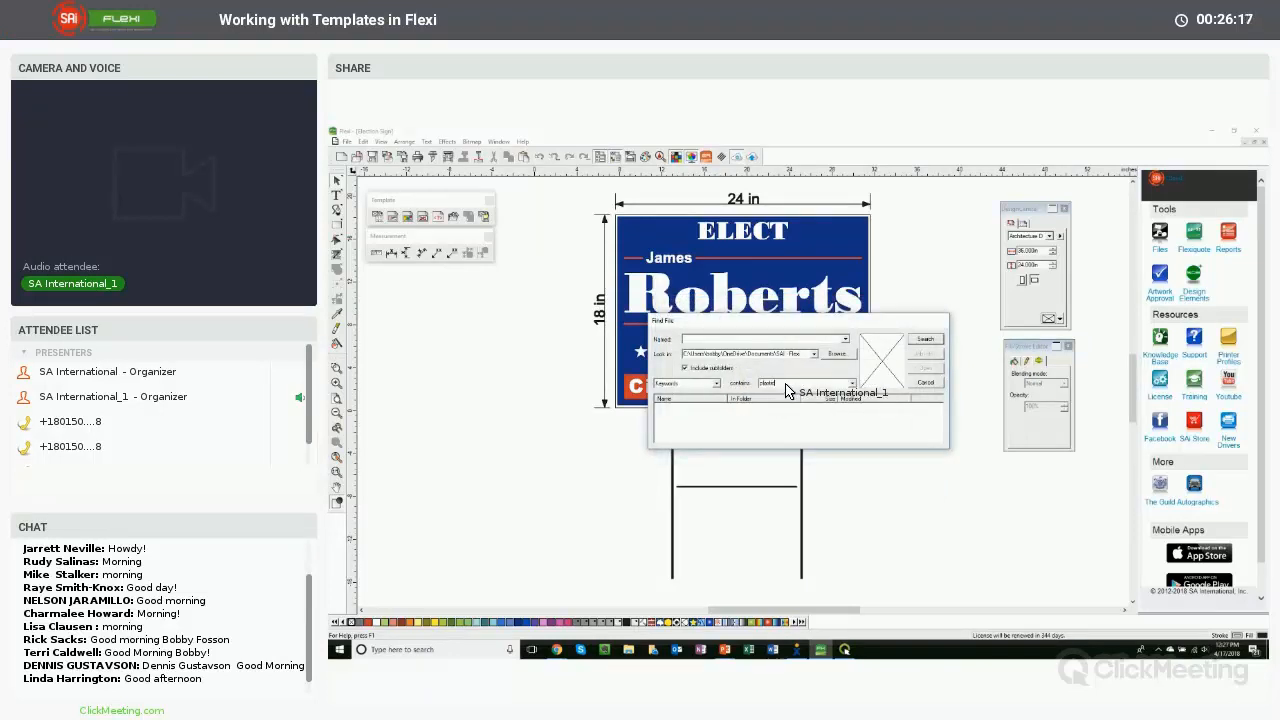
left_click(924, 340)
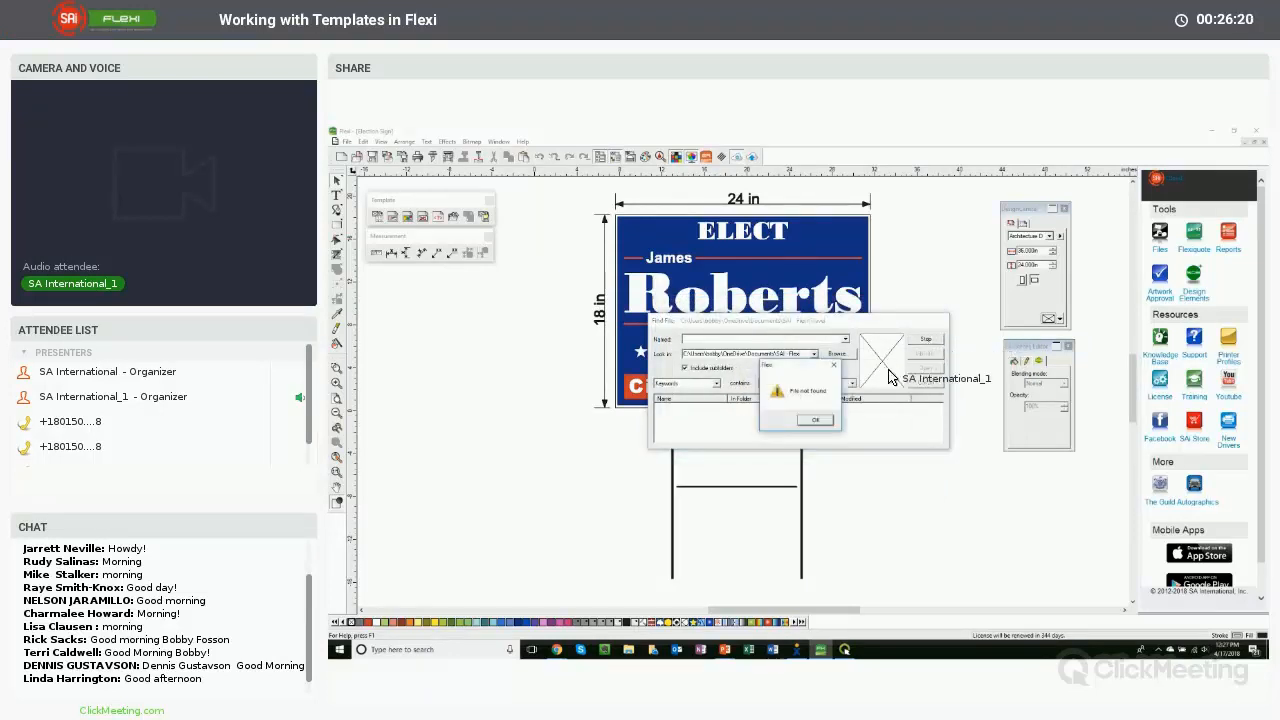
left_click(826, 419)
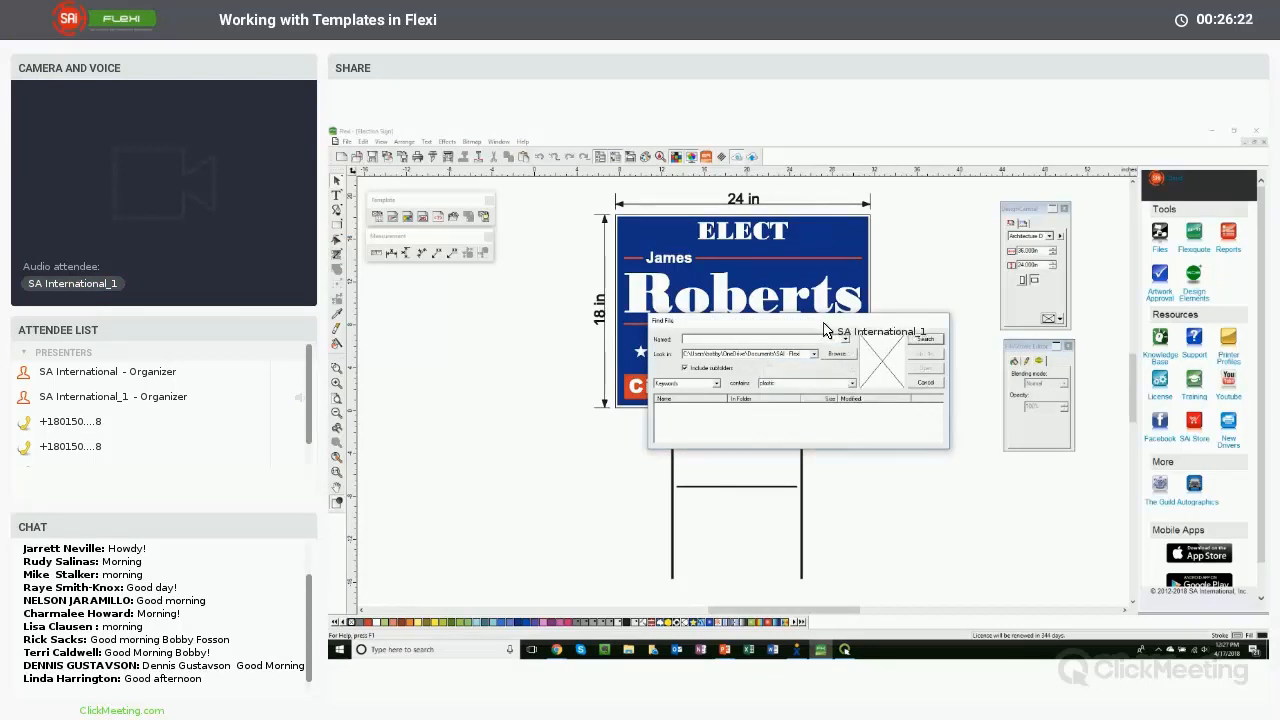
- Cancel the search and change the Election Sign's job information Keywords to plastic
left_click(924, 384)
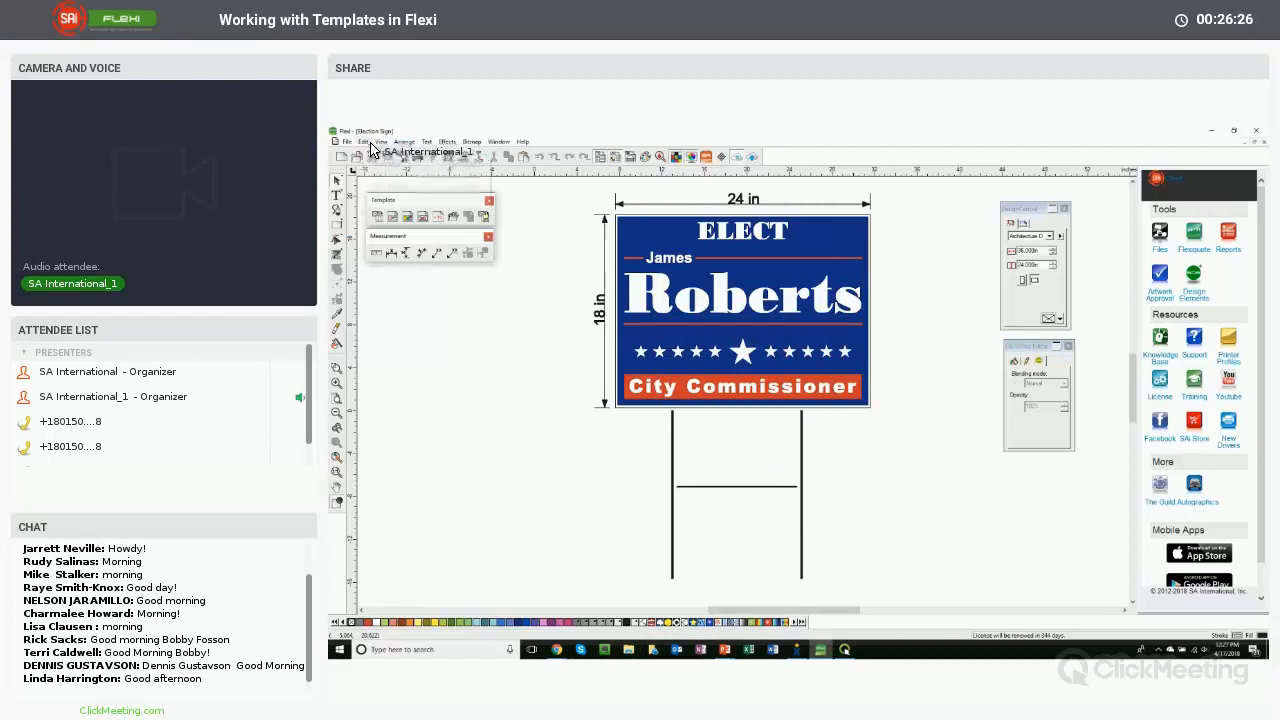
left_click(364, 142)
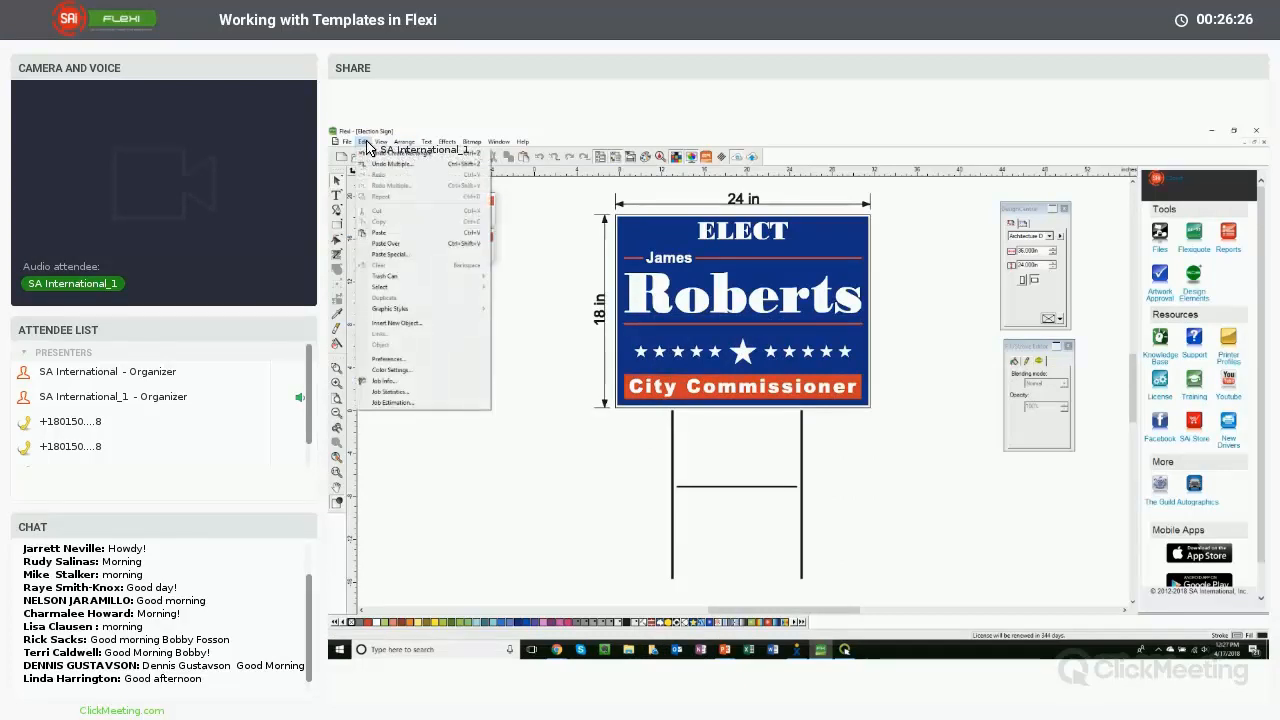
left_click(395, 380)
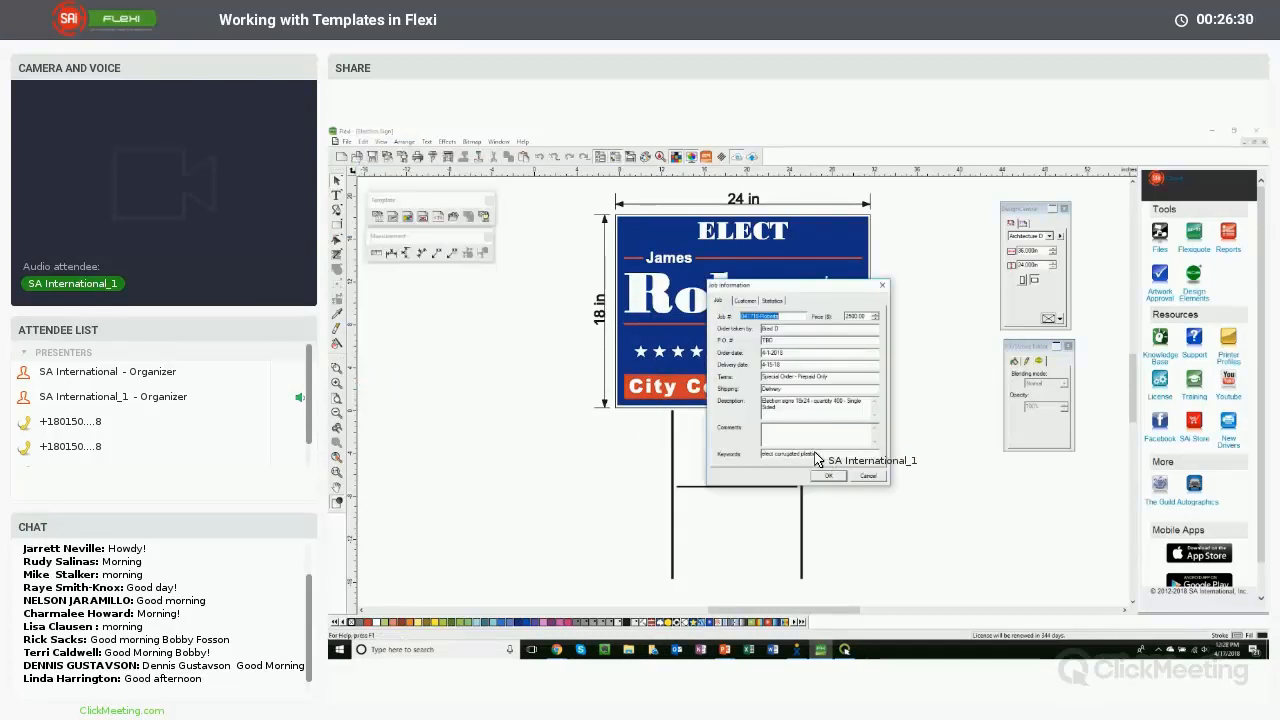
left_click_drag(816, 458, 752, 458)
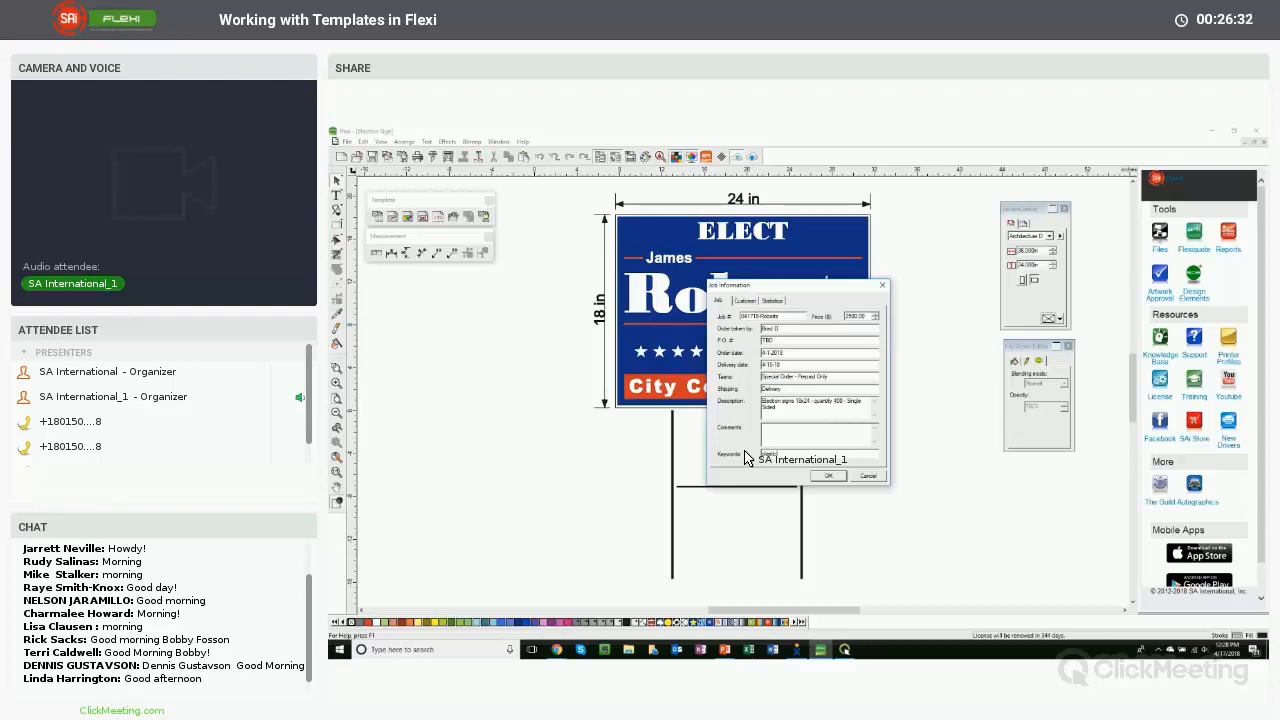
left_click(830, 477)
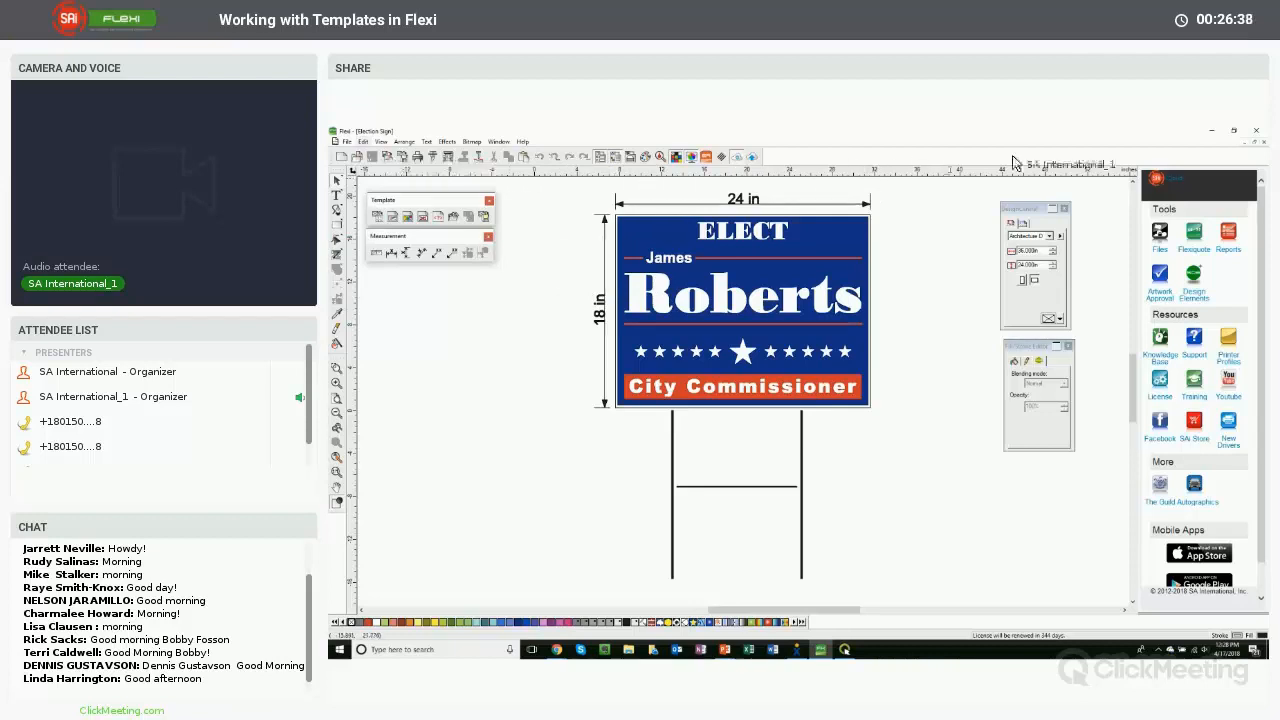
- Search the SAI - Flexi folder for files whose Keywords contain plastic and select the Election Sign result
left_click(354, 144)
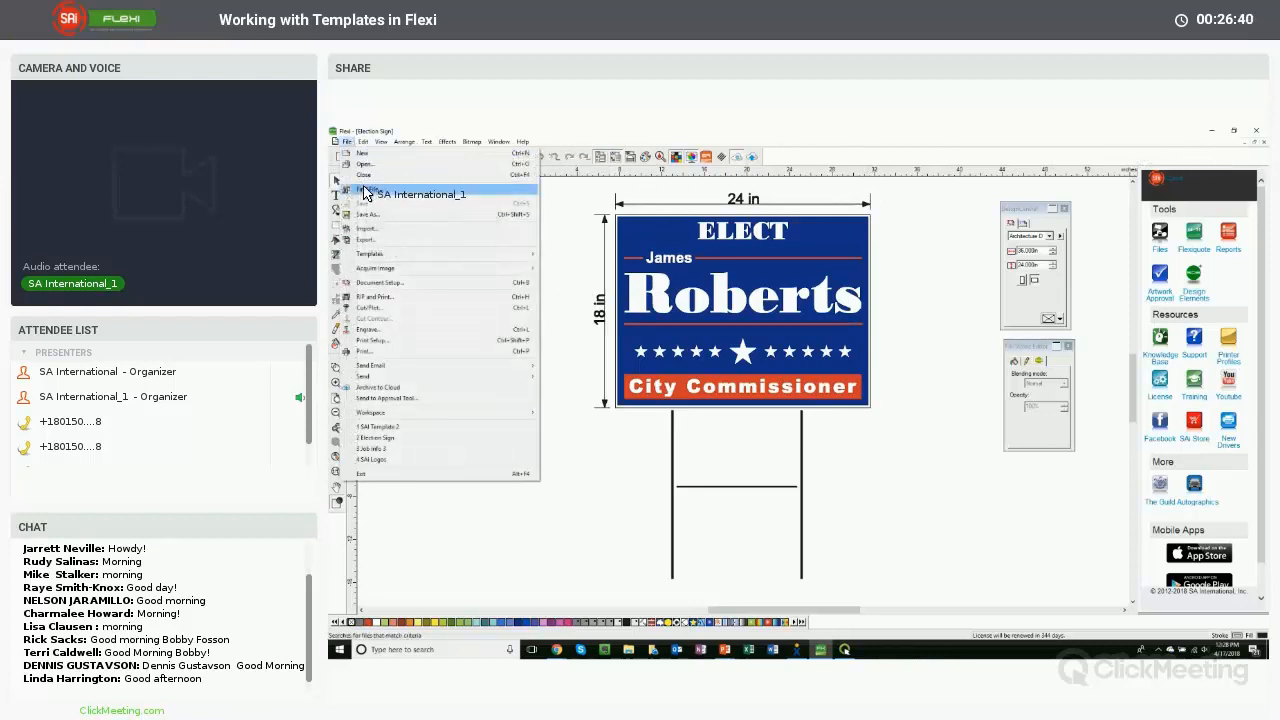
left_click(374, 191)
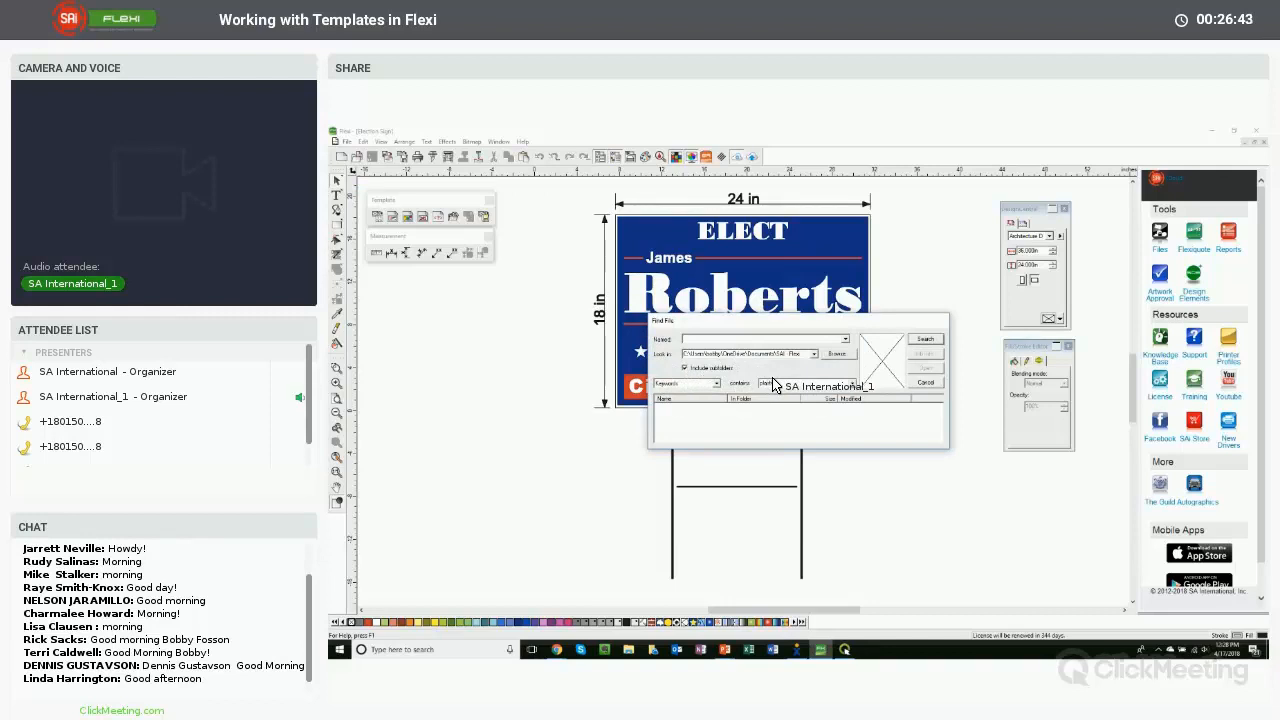
left_click(925, 339)
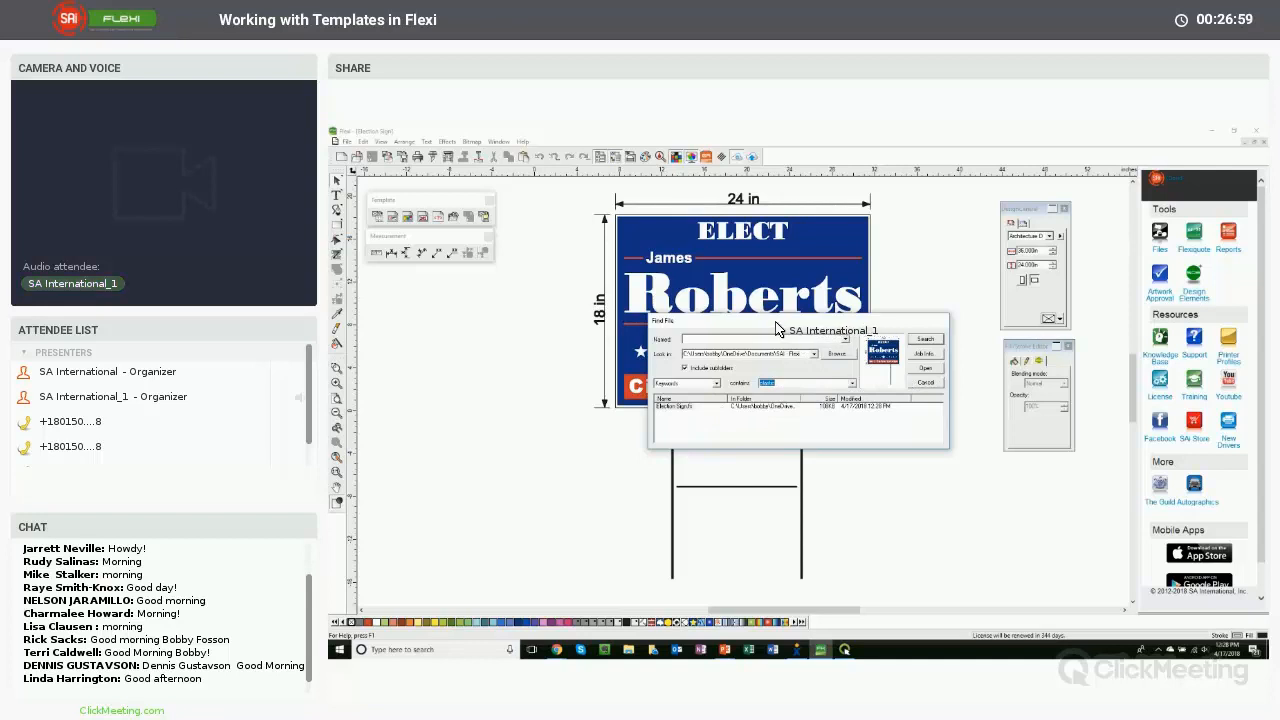
left_click_drag(777, 330, 749, 327)
left_click(658, 403)
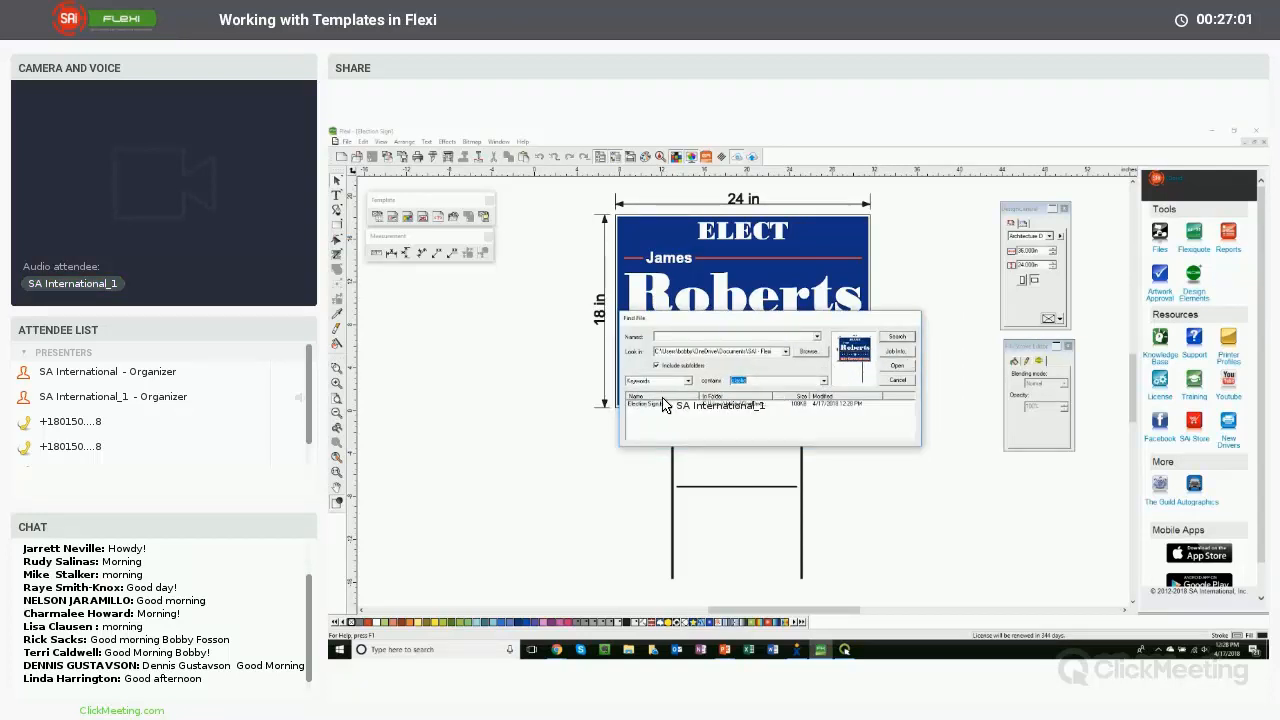
- Open the found file's job information, review its Job and Customer tabs, then close it and the search
left_click(896, 352)
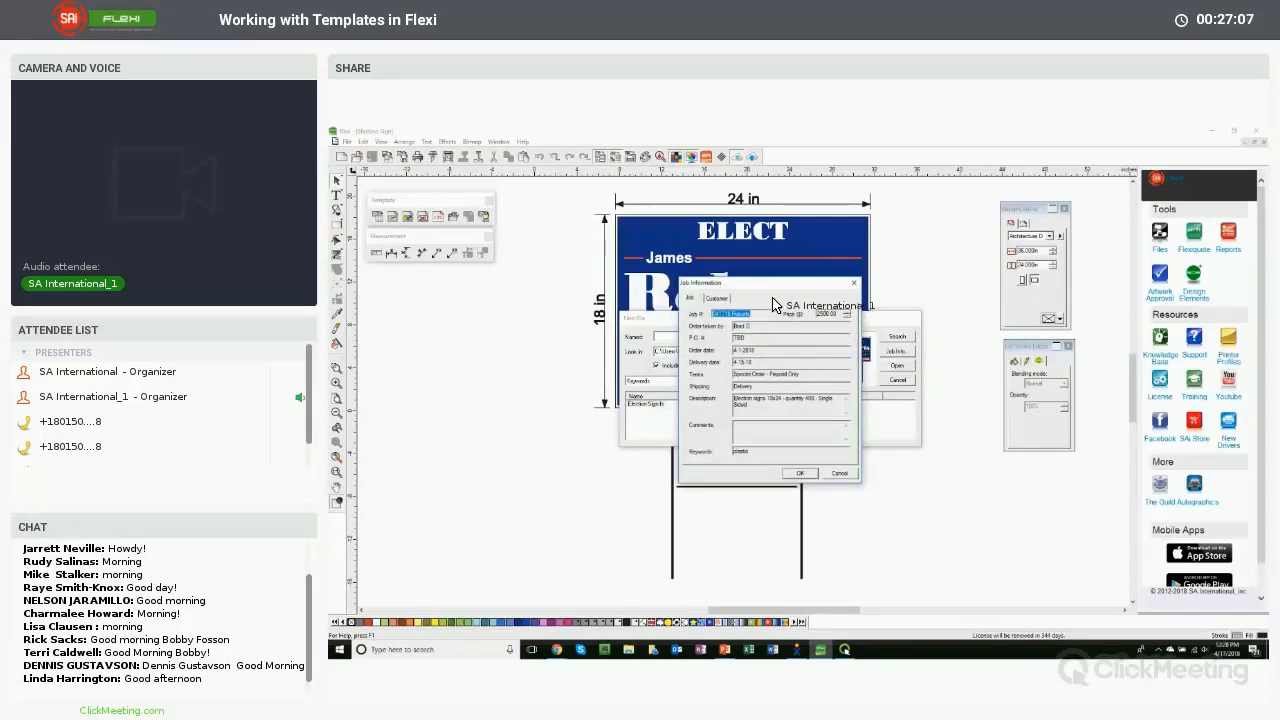
left_click(723, 301)
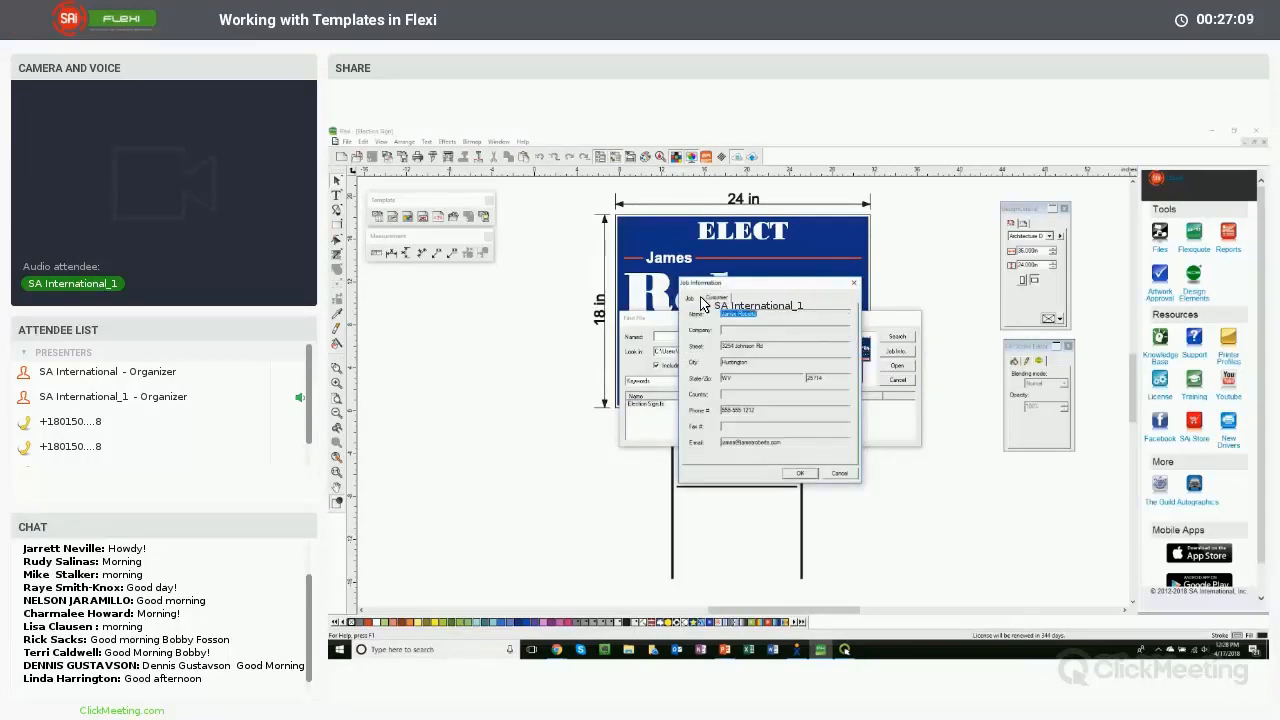
left_click(697, 300)
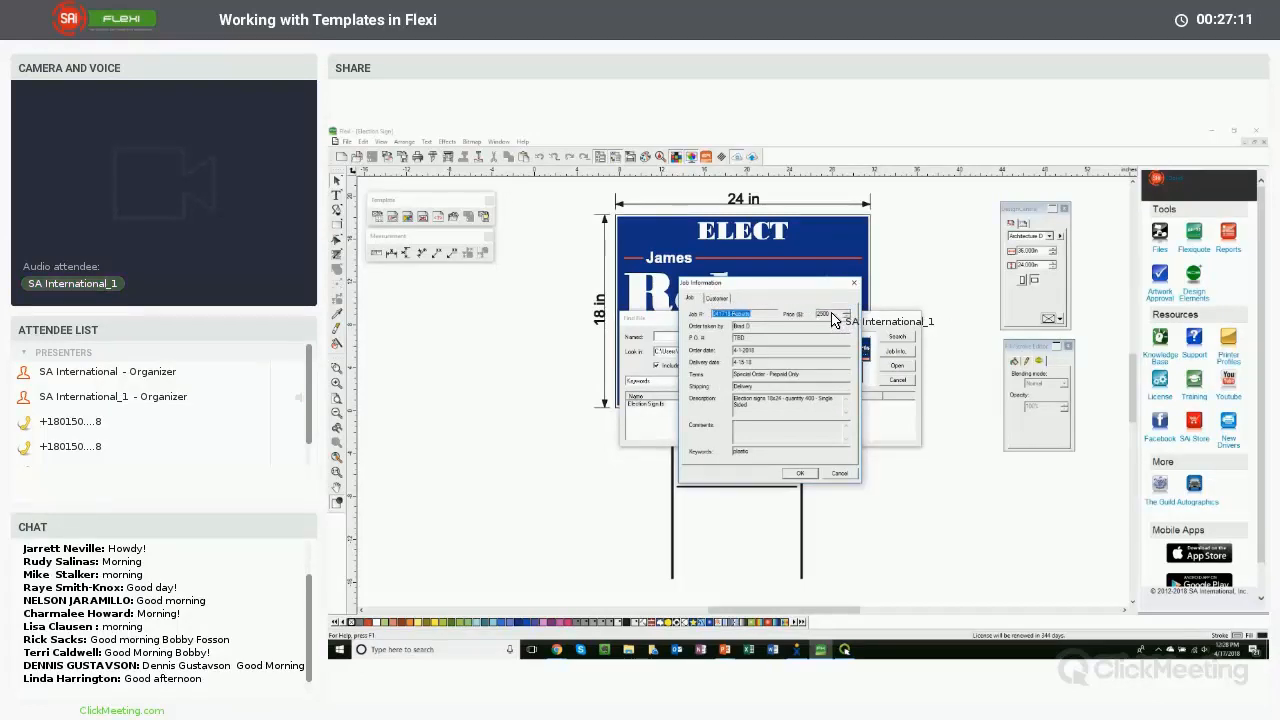
left_click(717, 298)
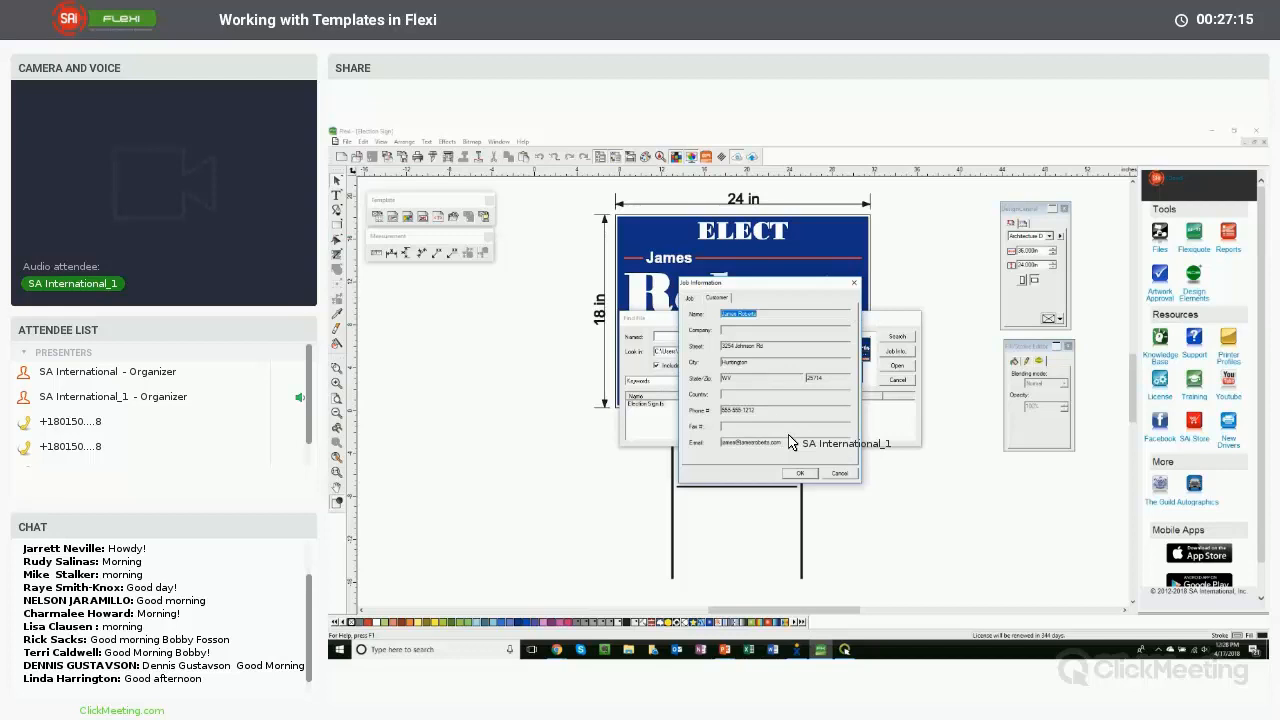
left_click(772, 313)
left_click(693, 299)
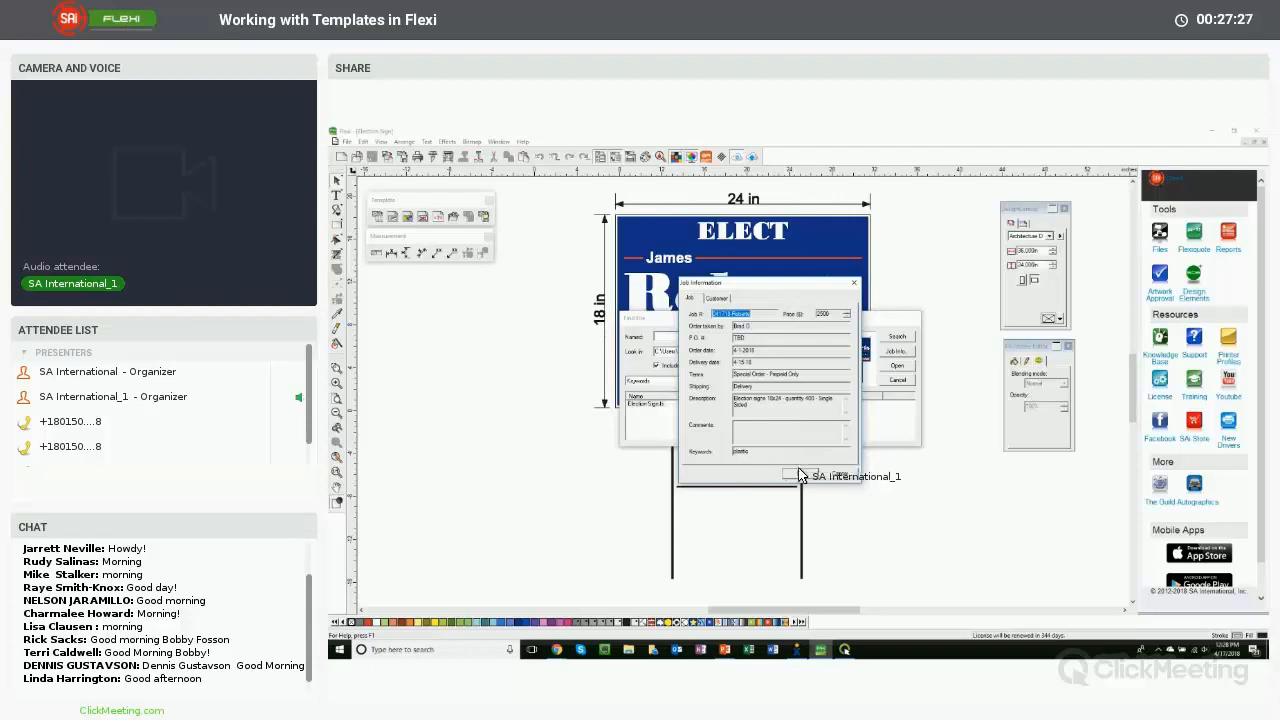
left_click(838, 476)
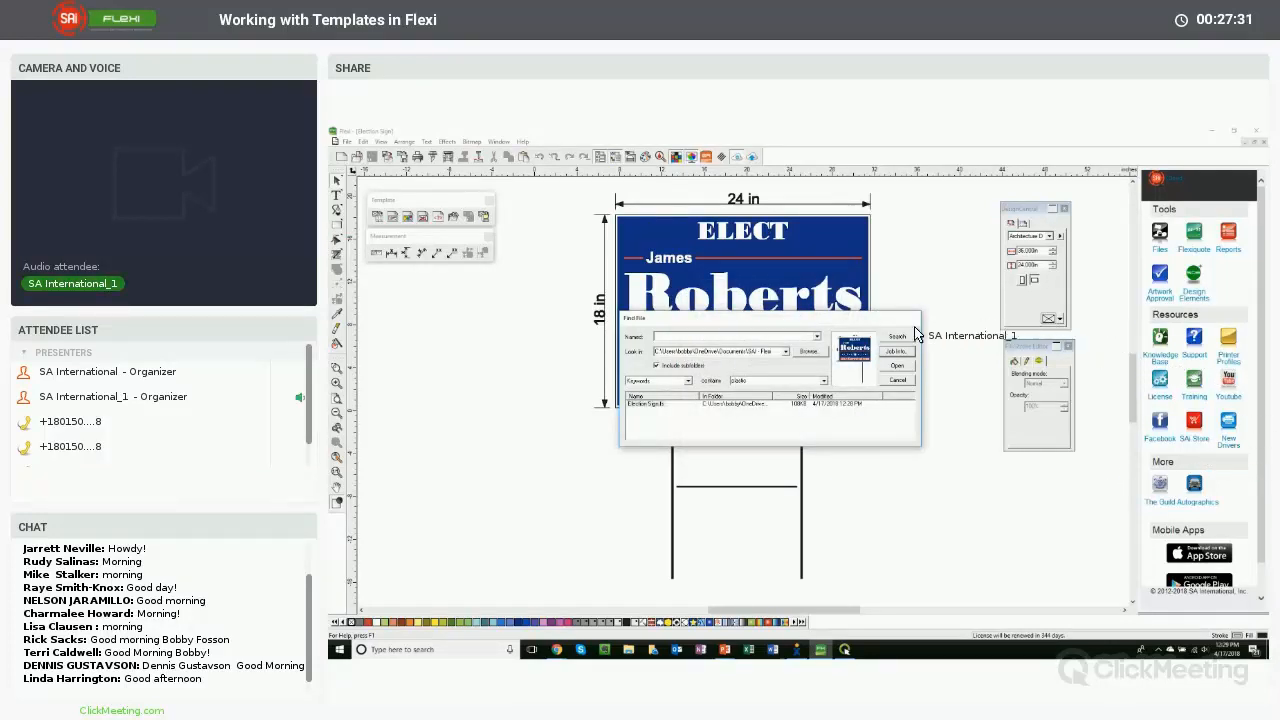
left_click(897, 380)
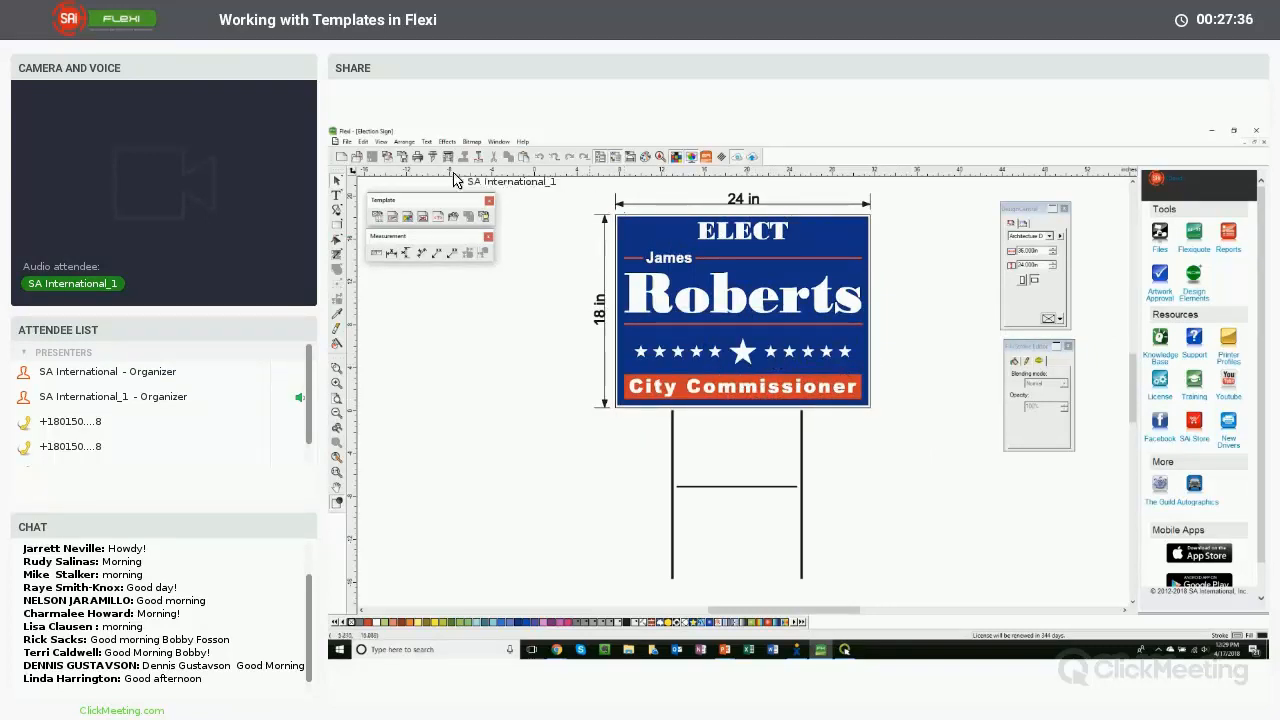
- Apply the SAI Template 2 template to the Election Sign, fit it in view, and close the resulting document
left_click(347, 141)
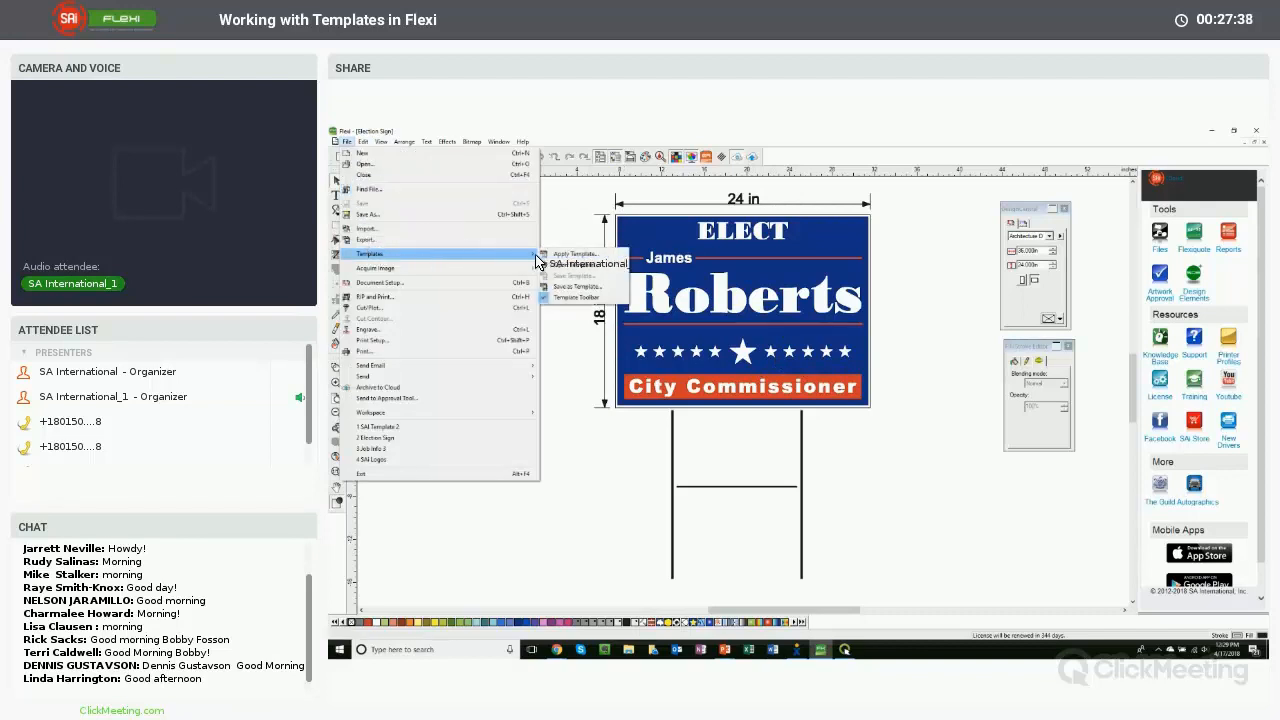
left_click(560, 254)
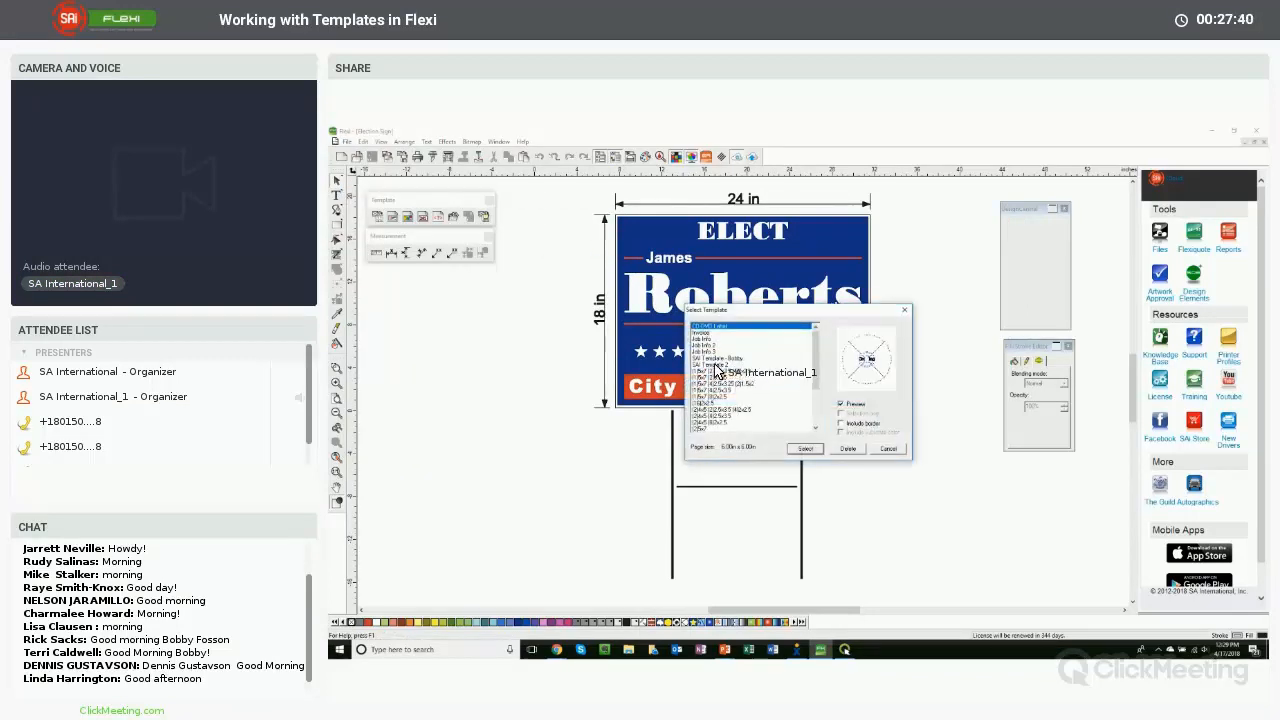
left_click(716, 364)
left_click(810, 450)
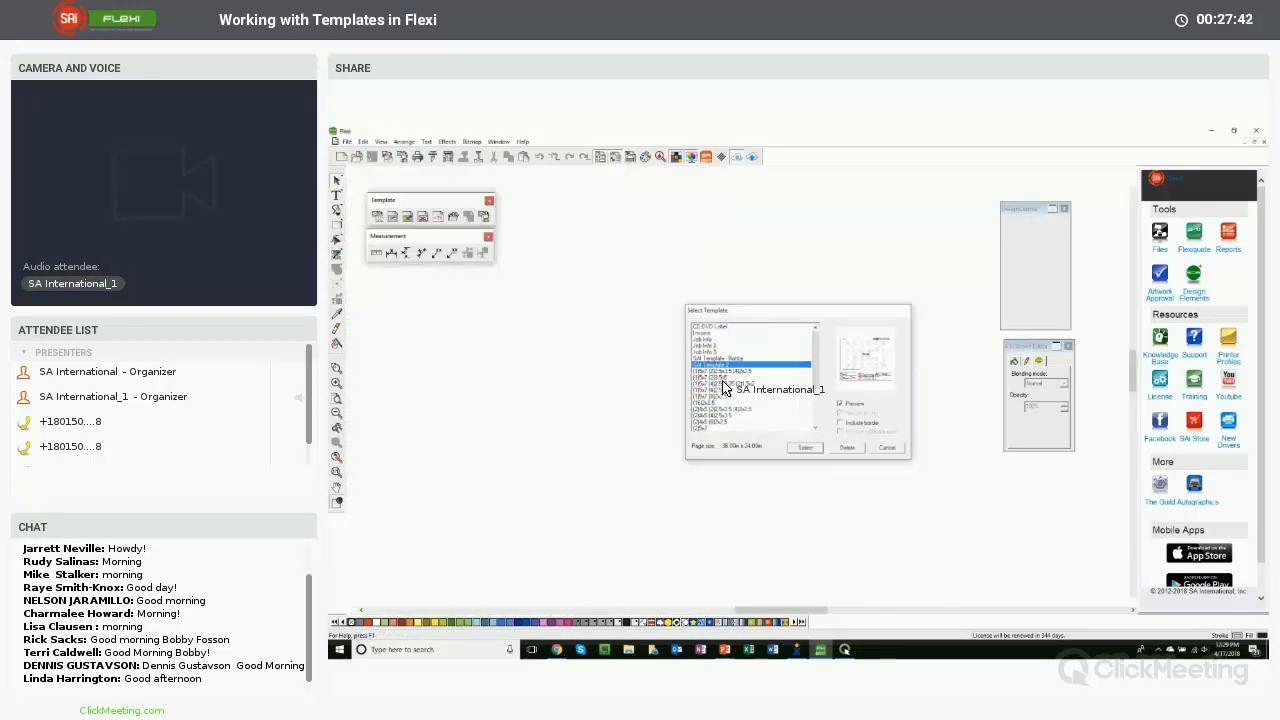
left_click(338, 455)
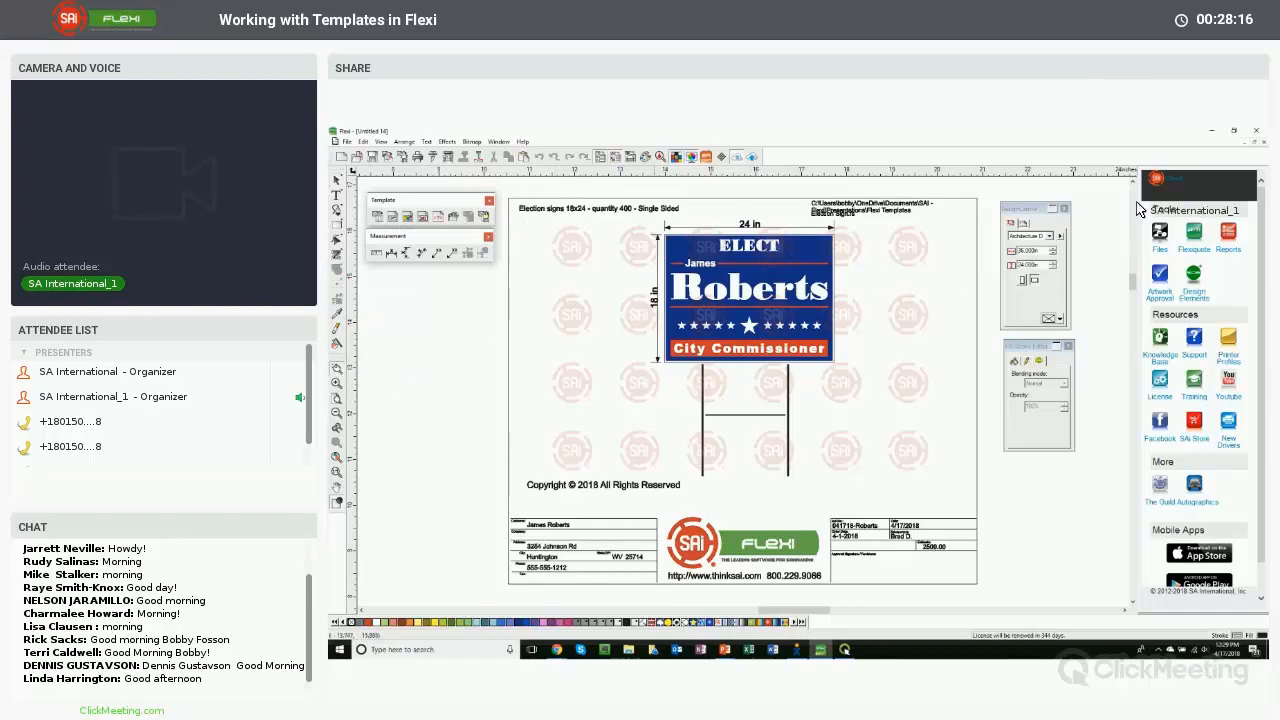
left_click(1264, 143)
- Open the SAI Template 2 template itself for editing
left_click(347, 141)
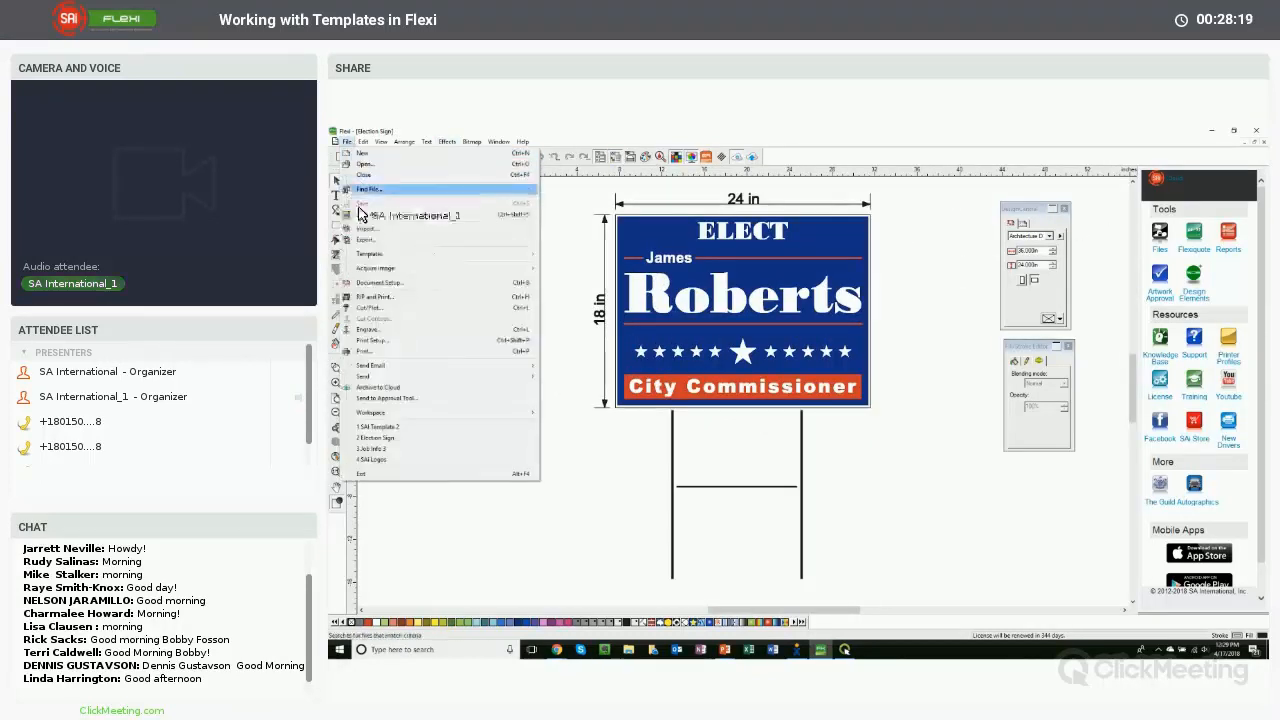
mouse_move(395, 254)
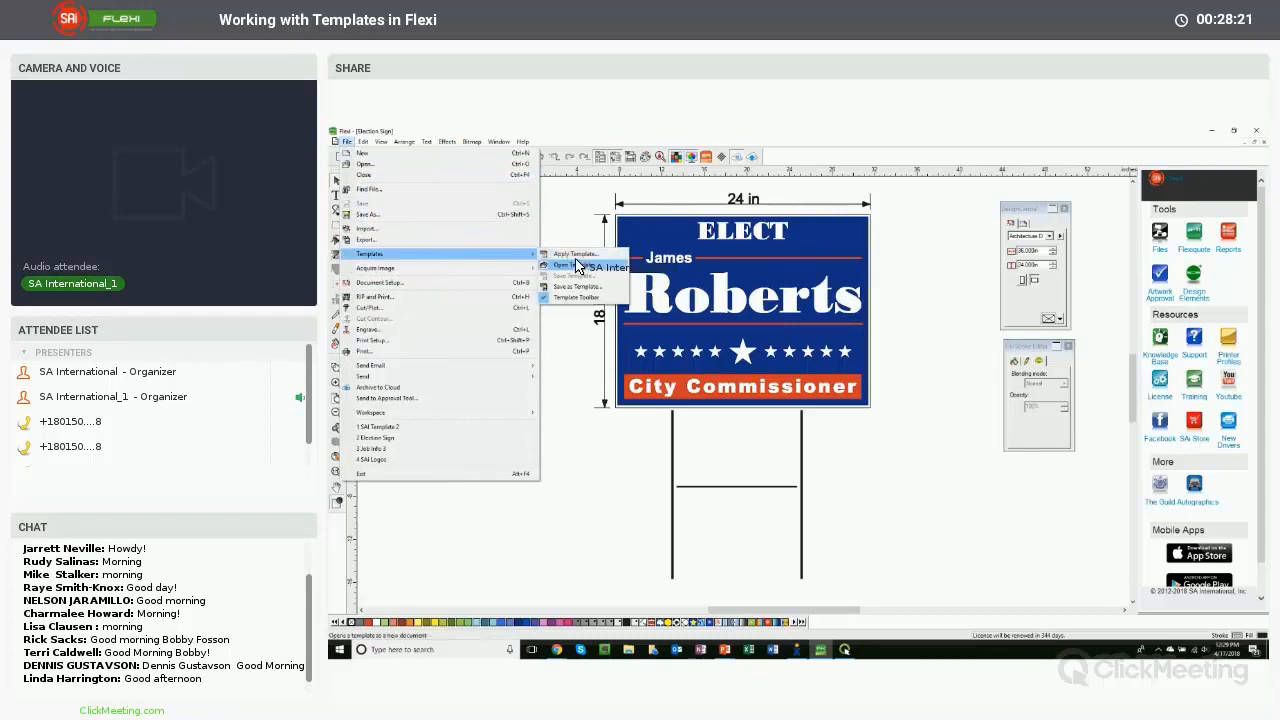
left_click(576, 266)
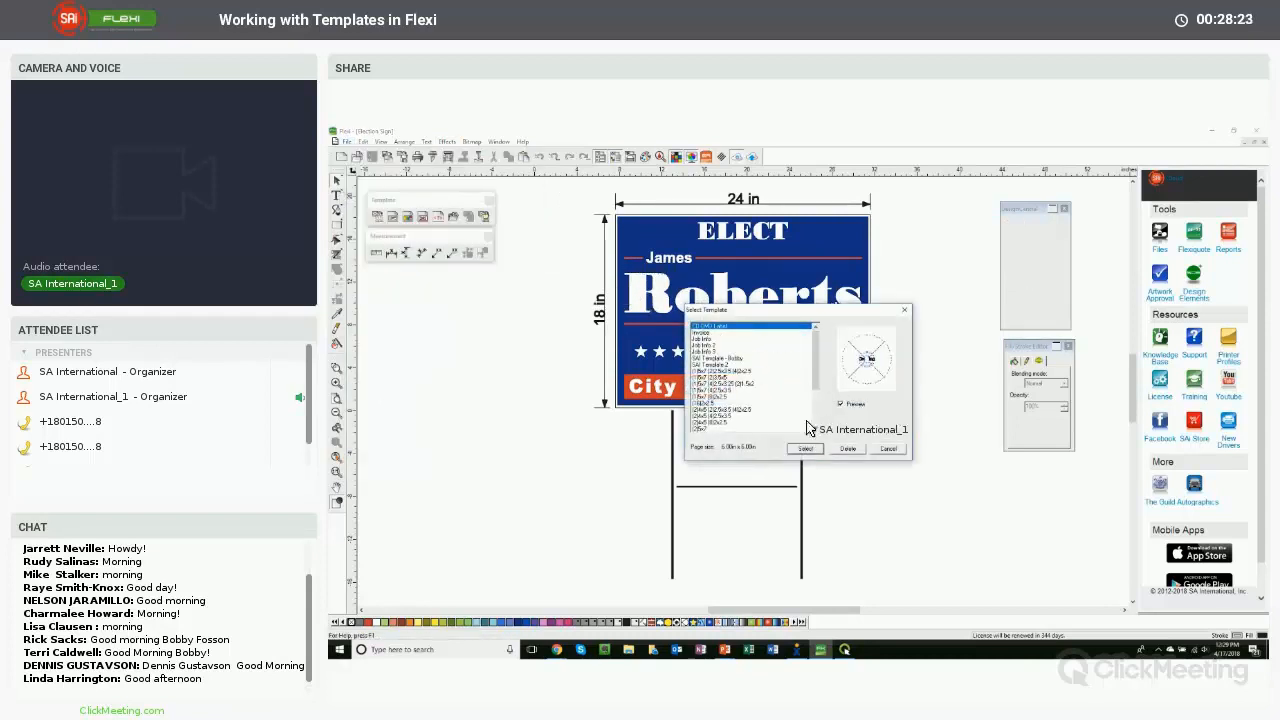
left_click(740, 371)
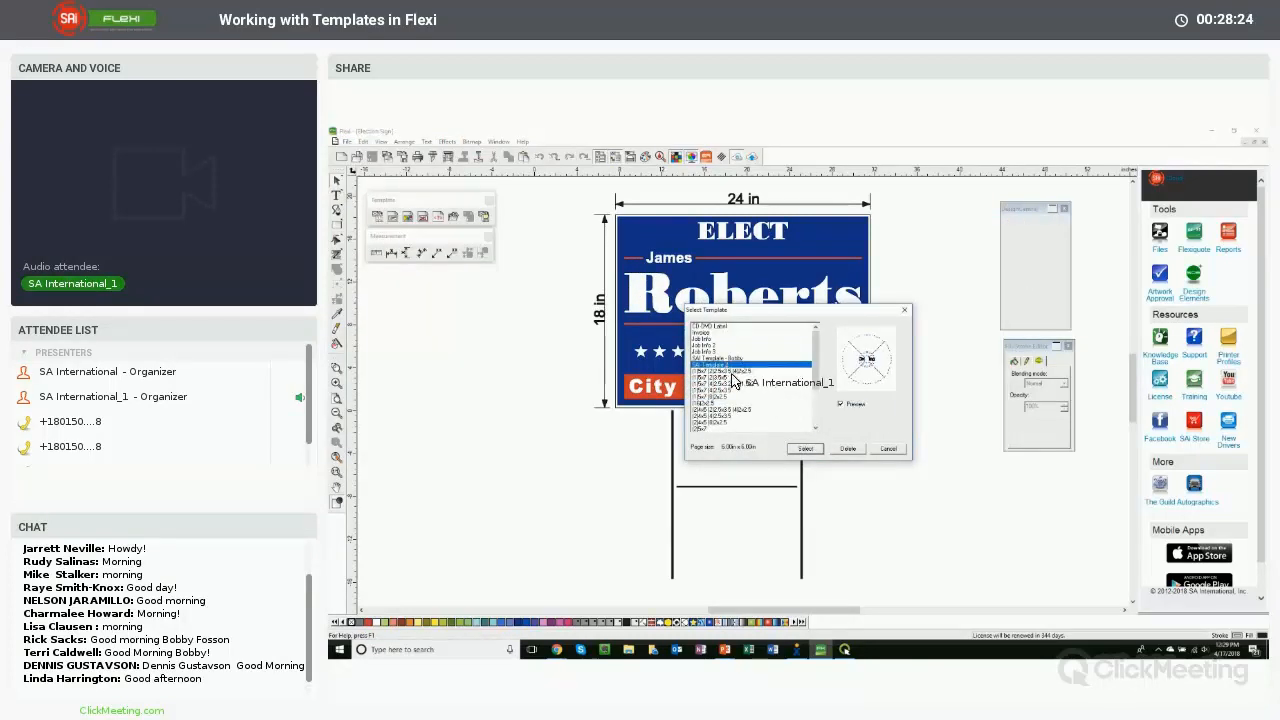
left_click(805, 448)
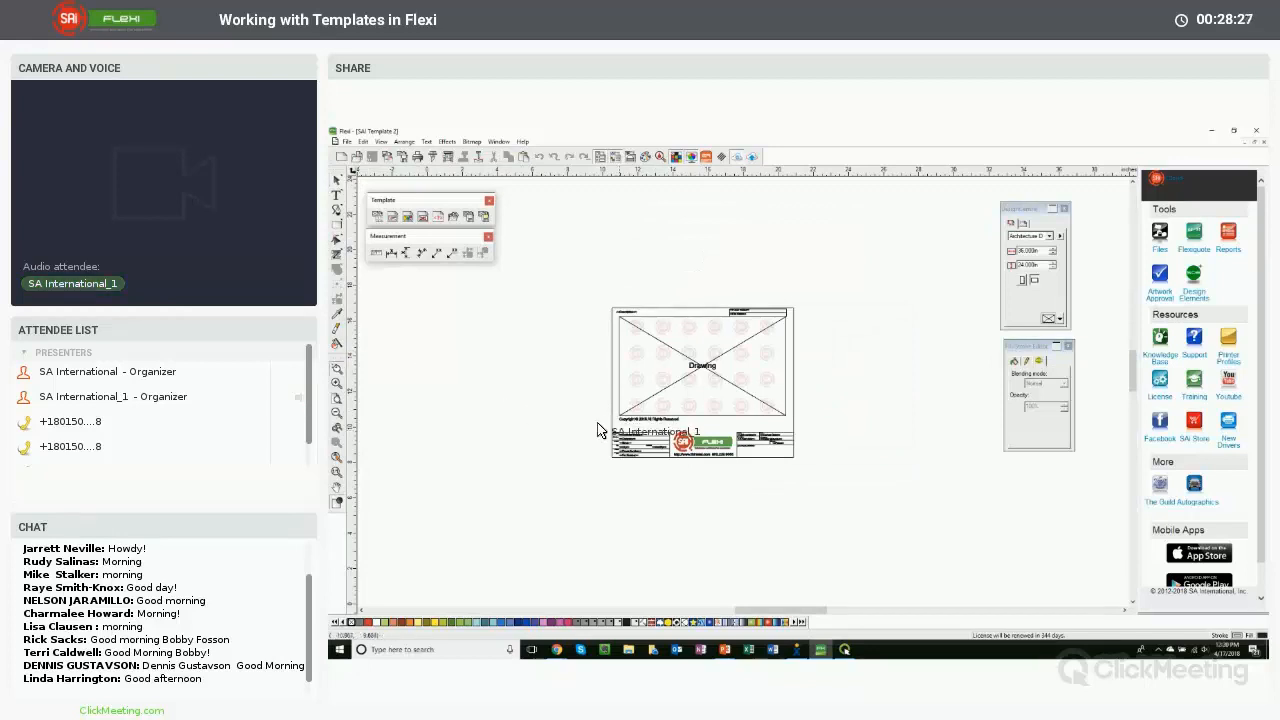
- Select the template's Customer Name keyword field and switch its keyword to Company in Design Central
left_click_drag(596, 417, 733, 477)
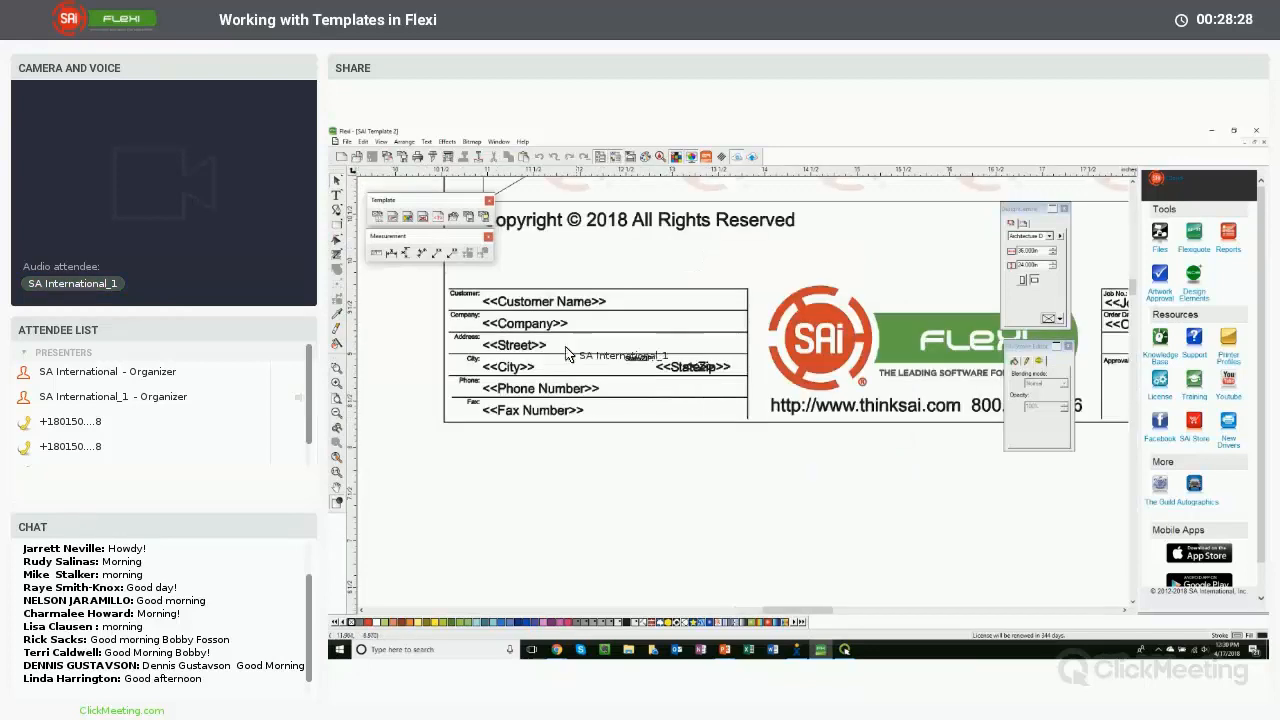
left_click(530, 305)
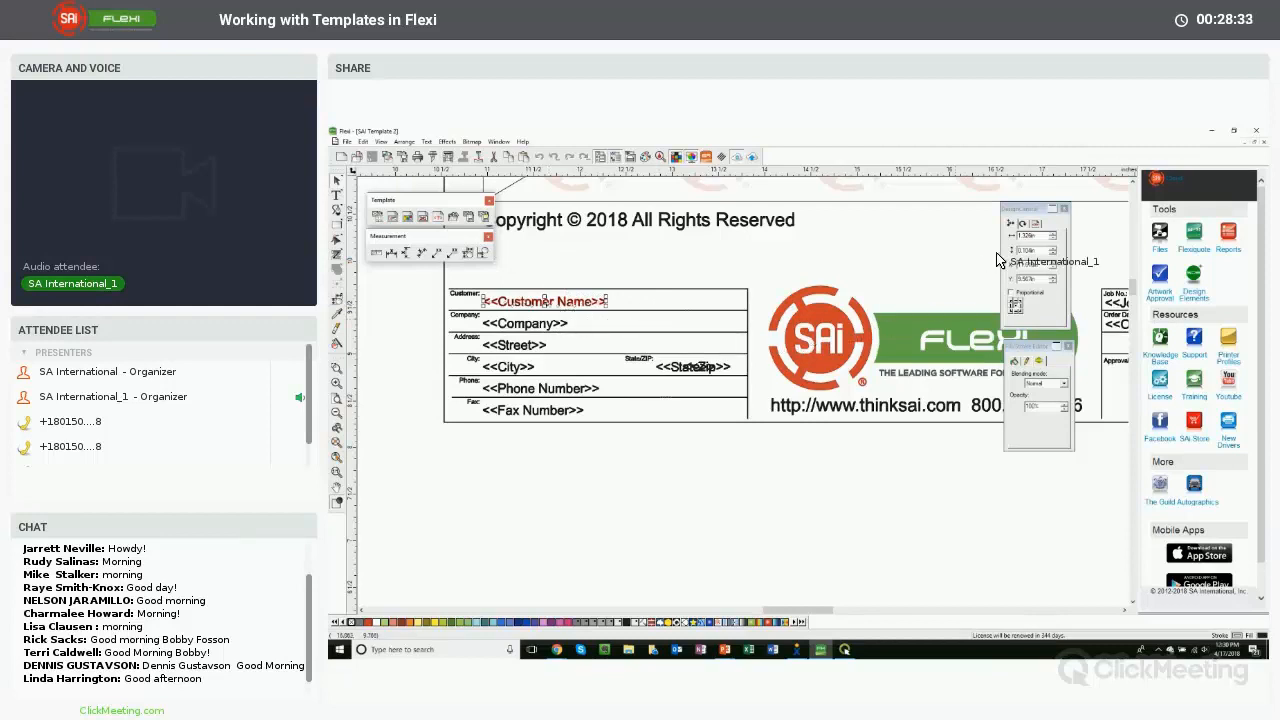
left_click_drag(1030, 209, 890, 246)
left_click_drag(826, 280, 808, 260)
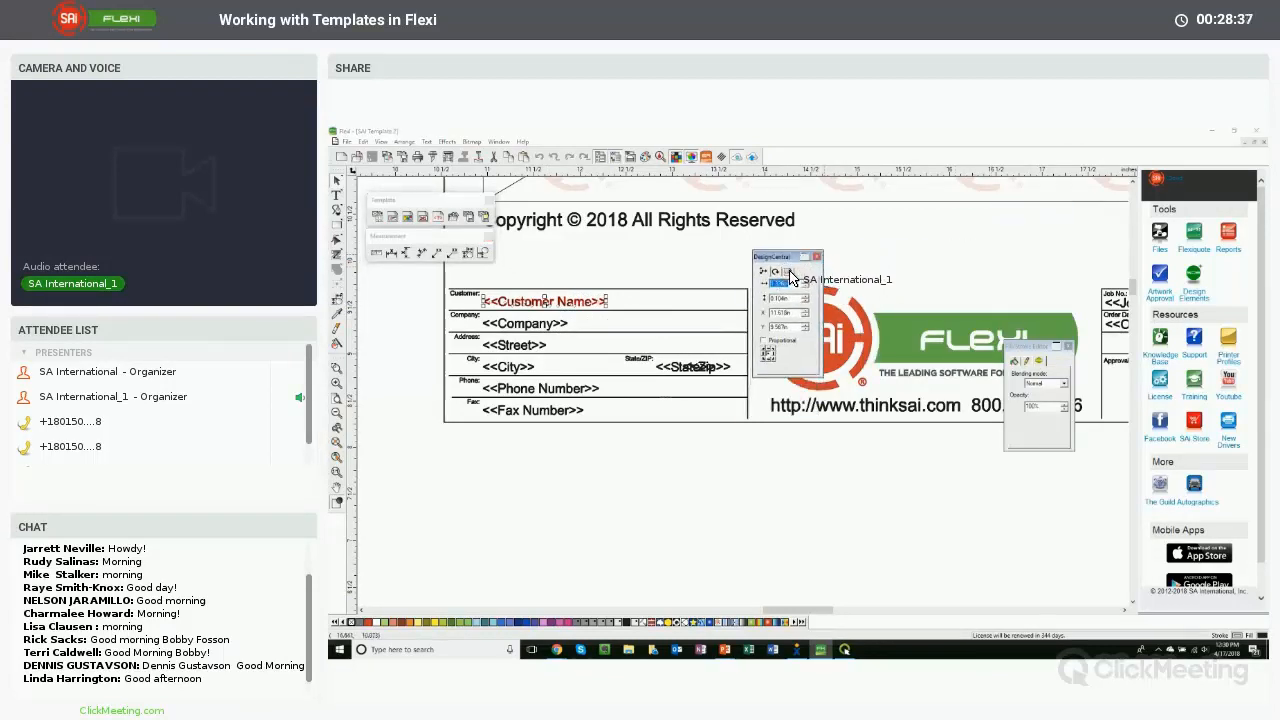
left_click(789, 273)
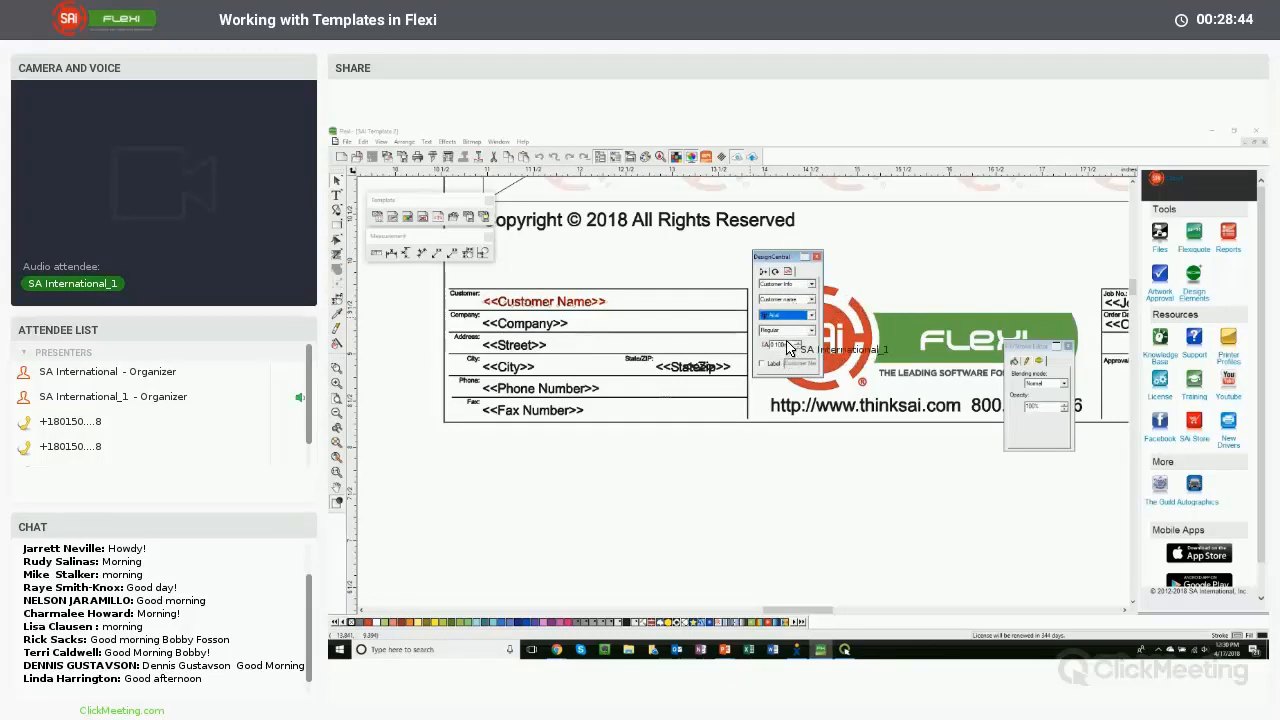
left_click(796, 300)
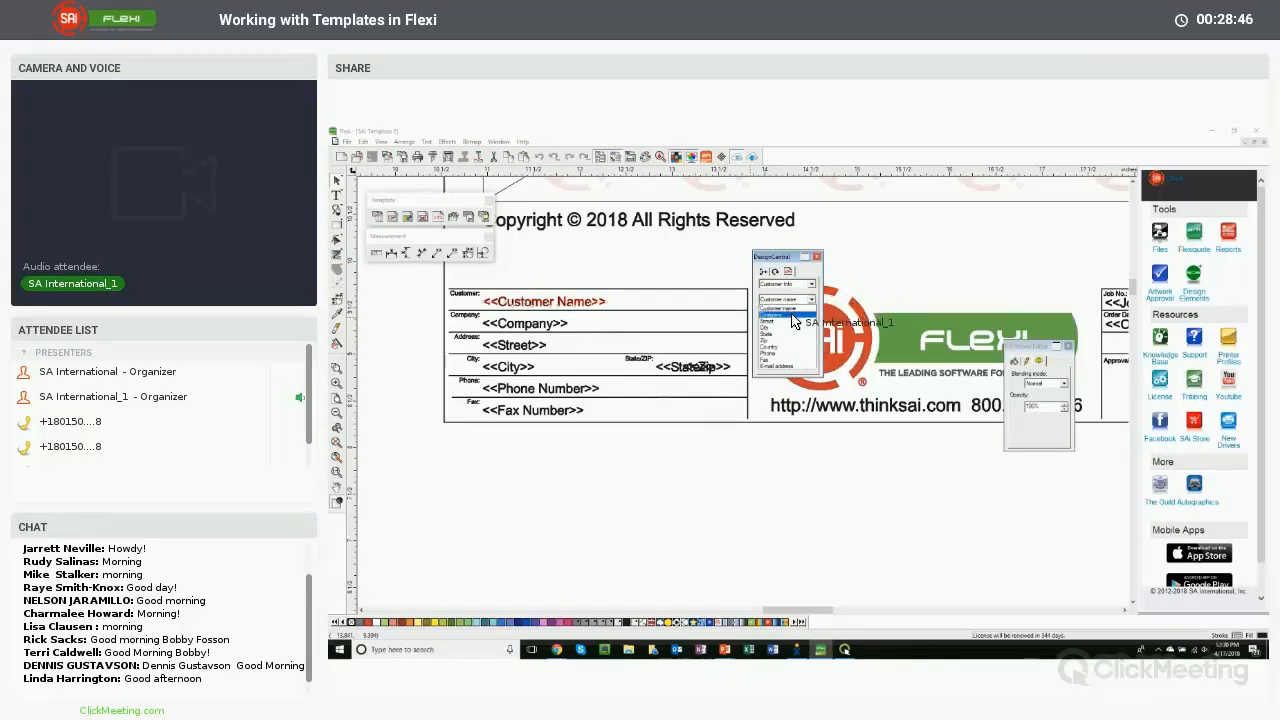
left_click(792, 316)
left_click(796, 300)
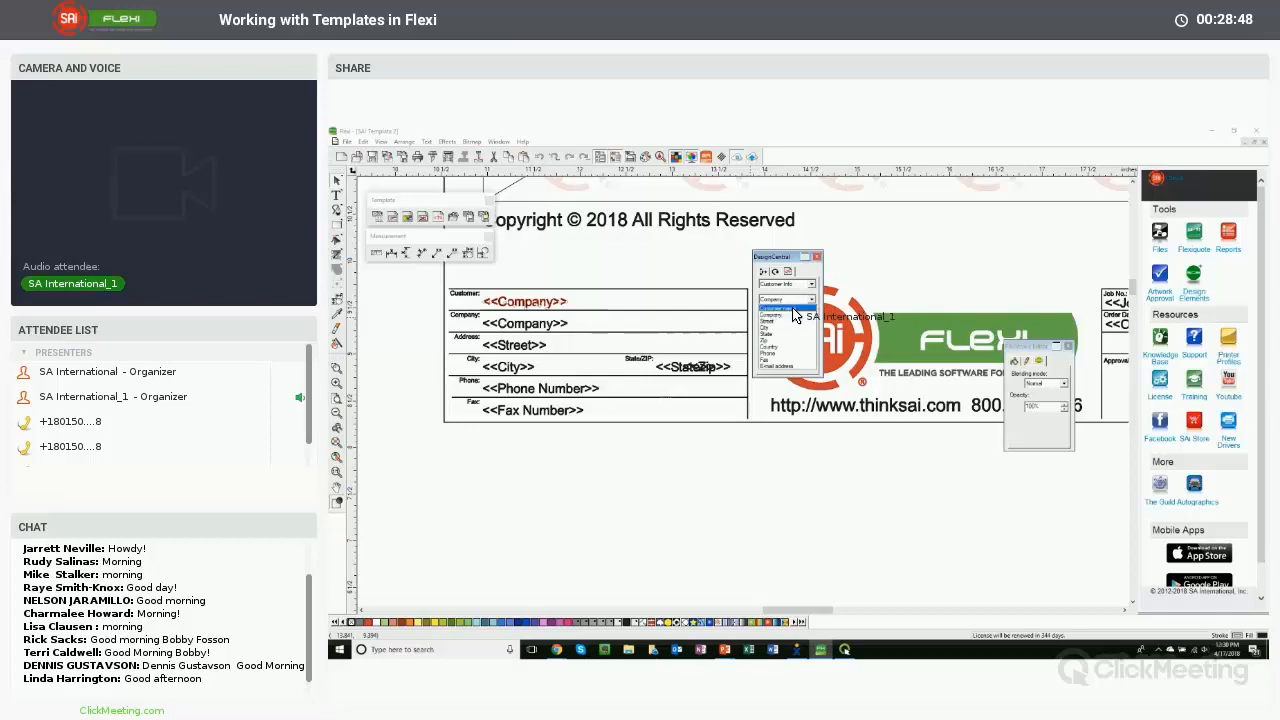
left_click(794, 310)
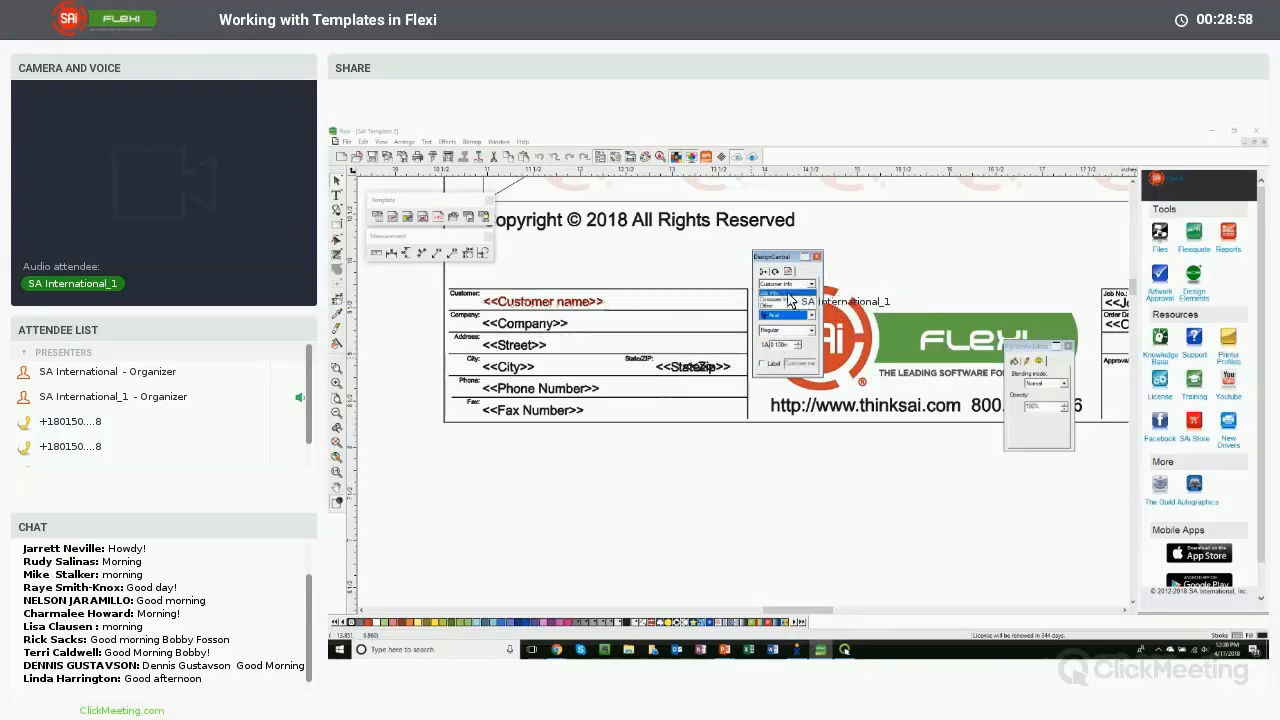
- Change the field's keyword category to Job info and pick Job number
left_click(789, 294)
left_click(810, 299)
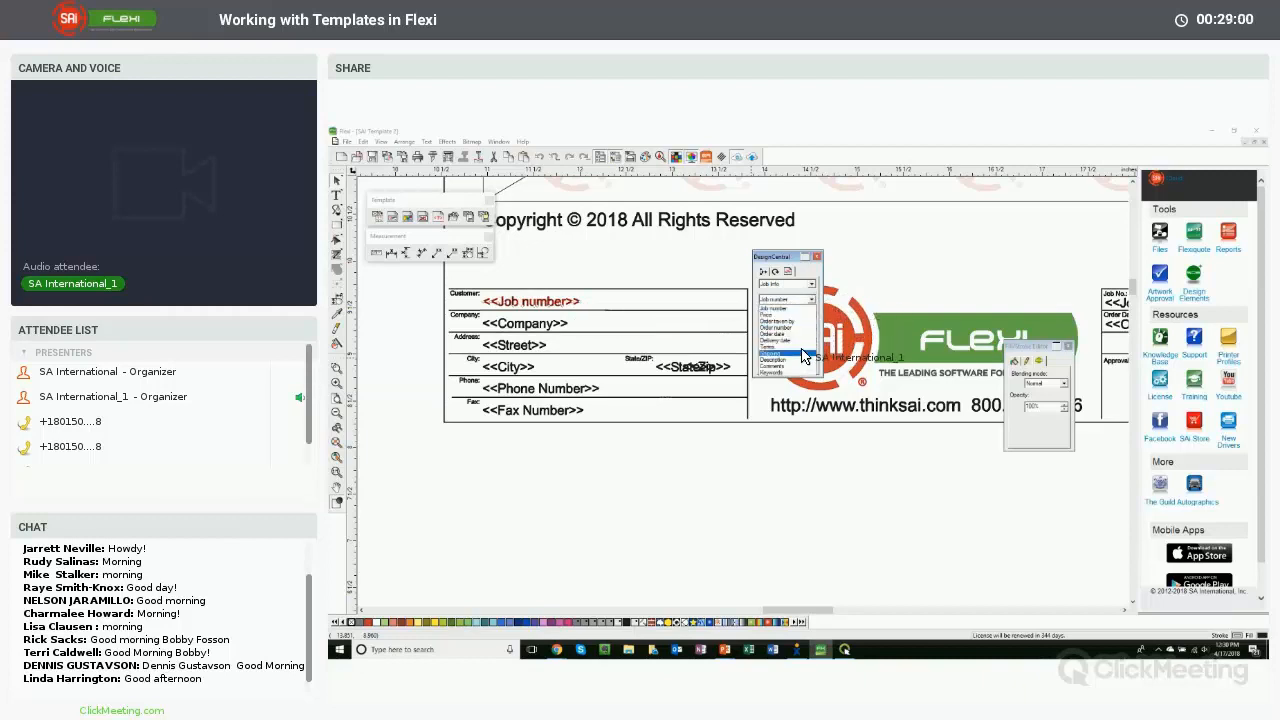
left_click(789, 286)
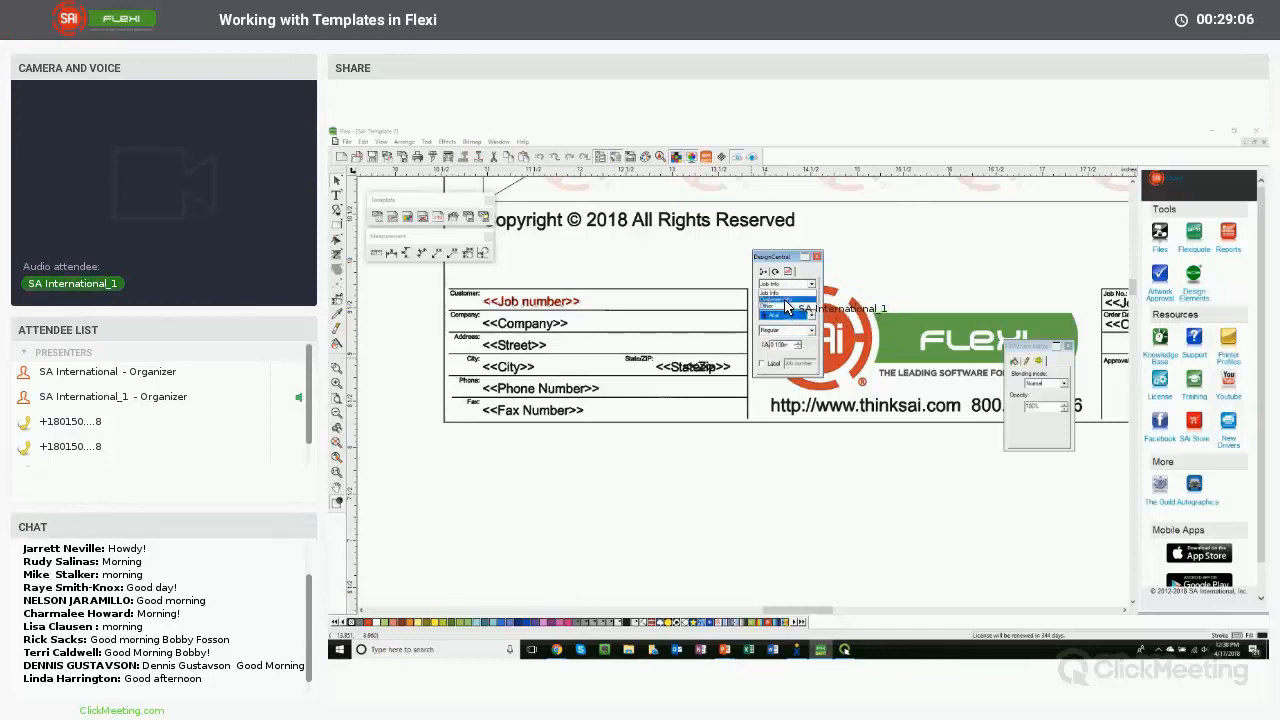
- Switch the field's keyword category back to Customer info and then to Other, using Number of Colors
left_click(786, 301)
left_click(787, 299)
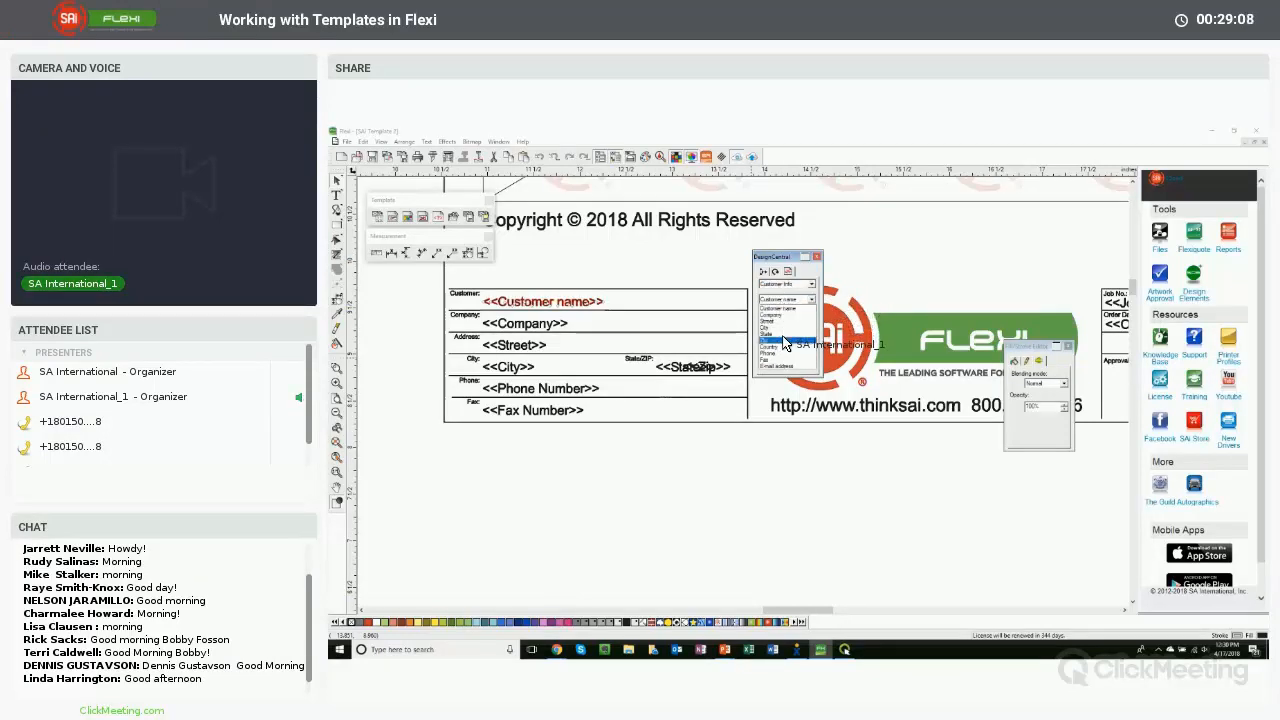
left_click(787, 284)
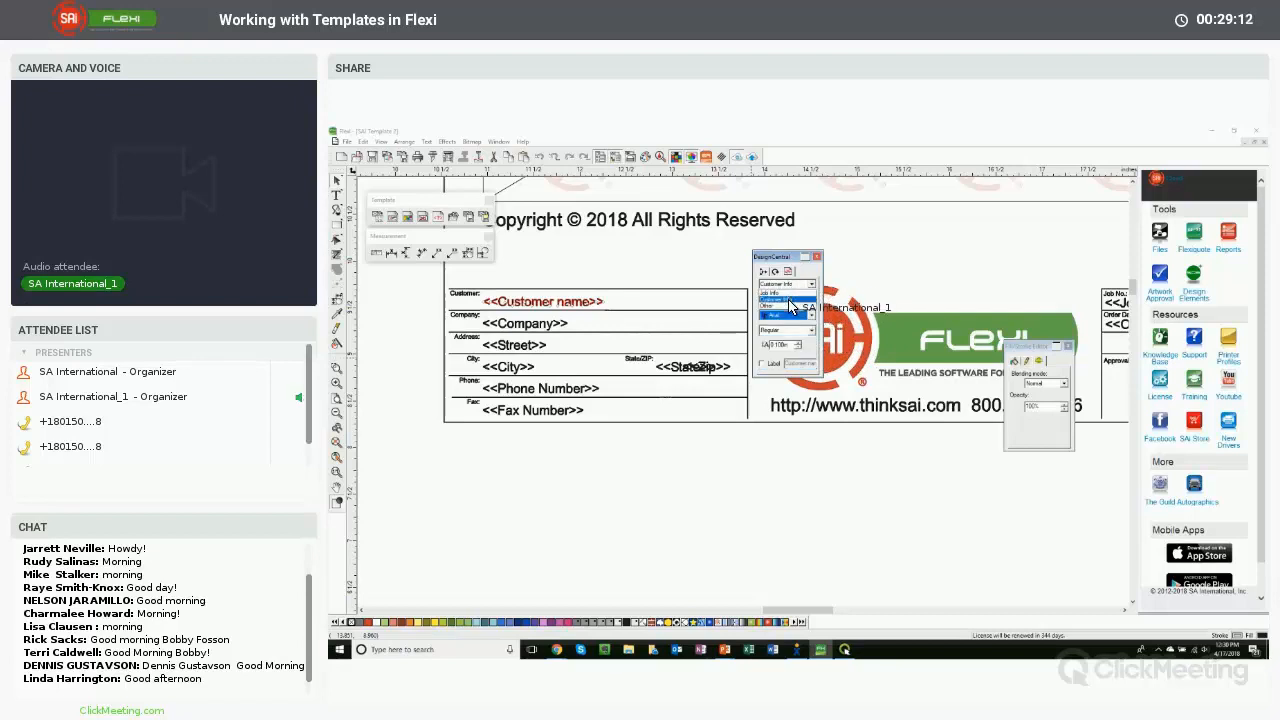
left_click(790, 305)
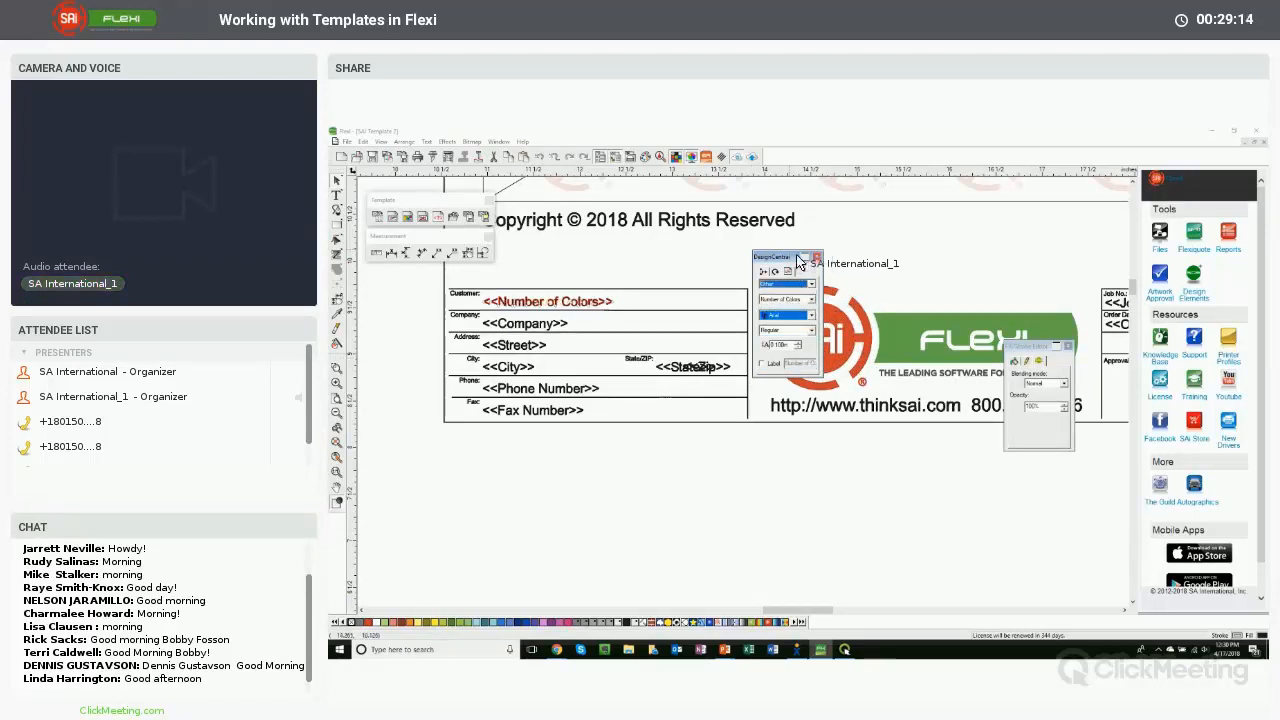
left_click_drag(781, 257, 914, 437)
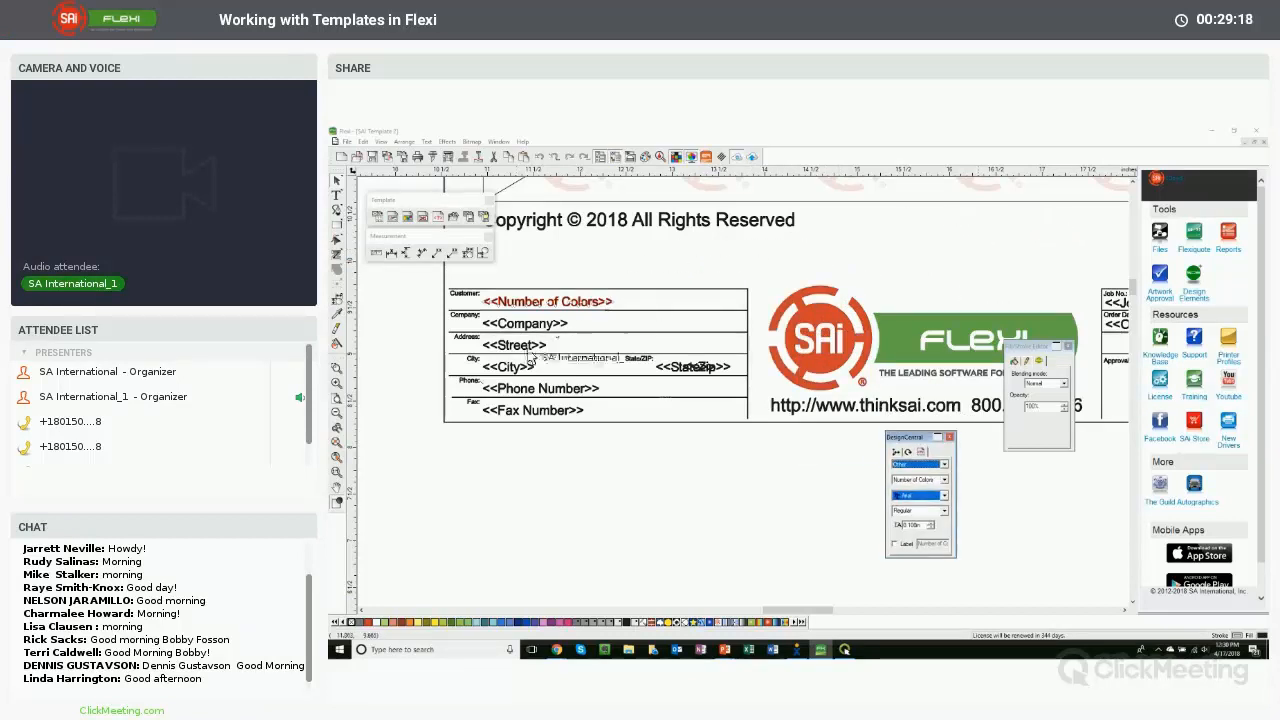
left_click(434, 427)
key("F4")
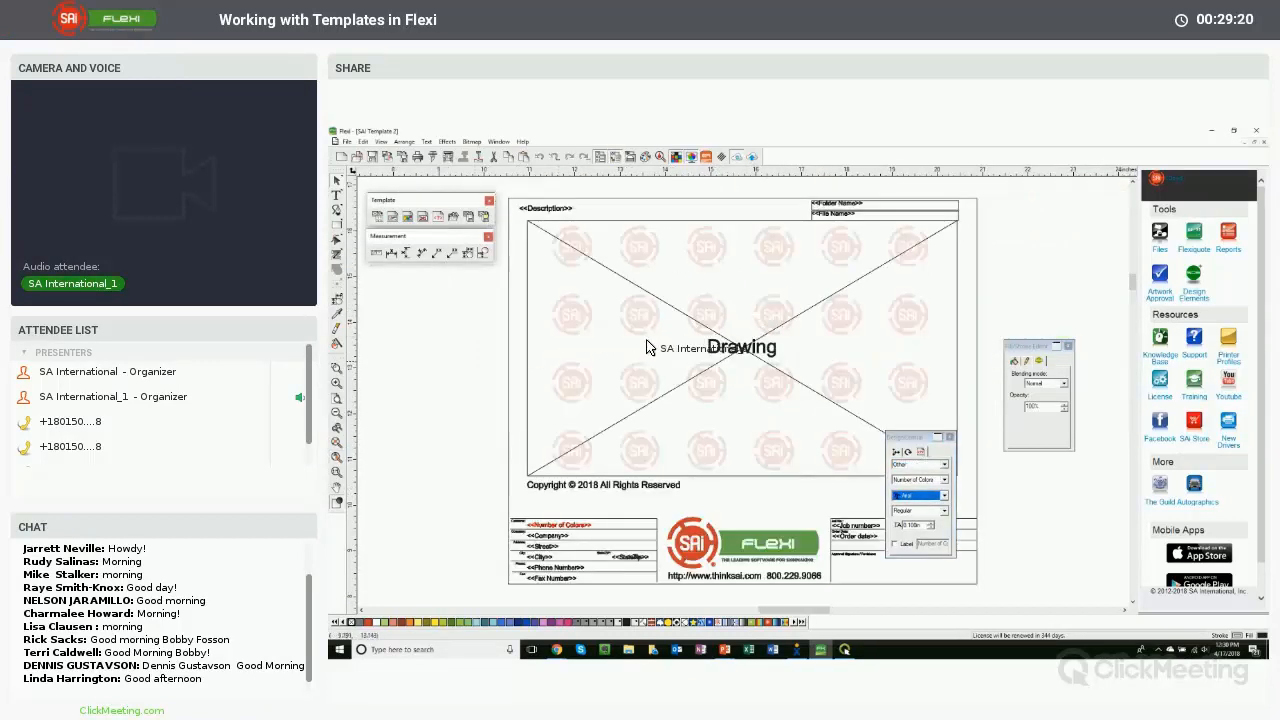
left_click_drag(934, 436, 950, 421)
left_click_drag(983, 346, 1036, 215)
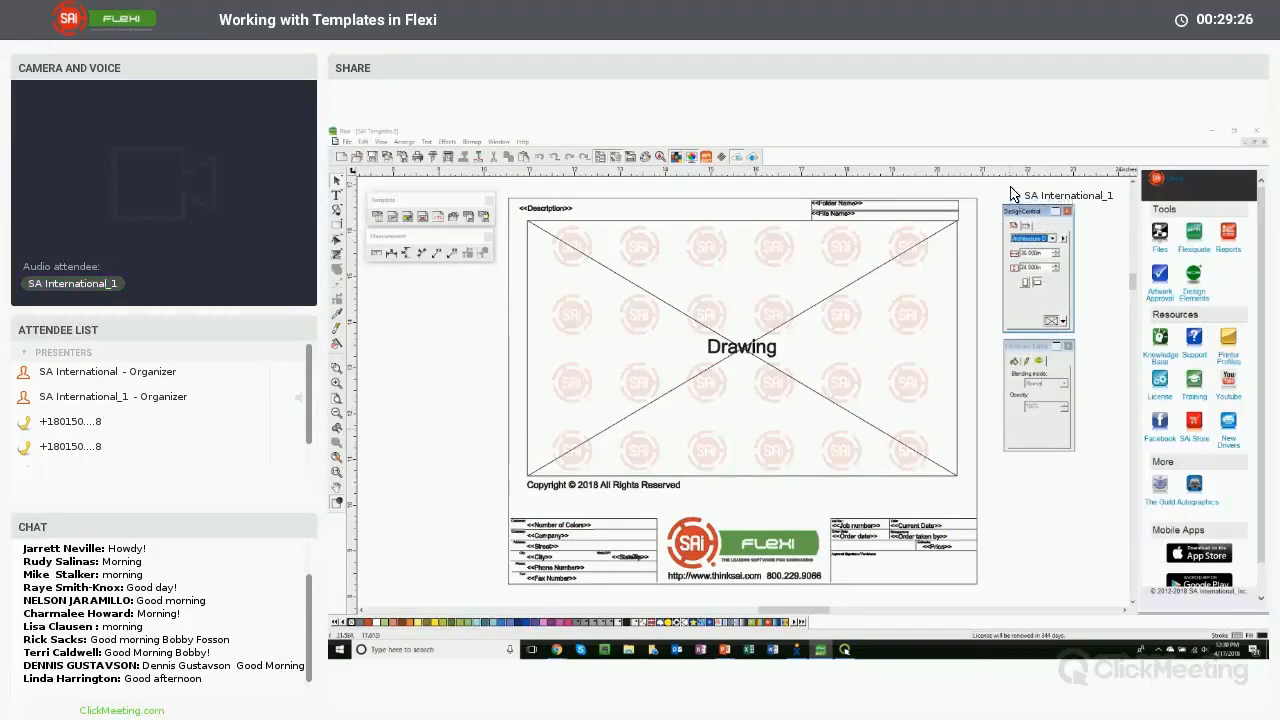
left_click(1008, 185)
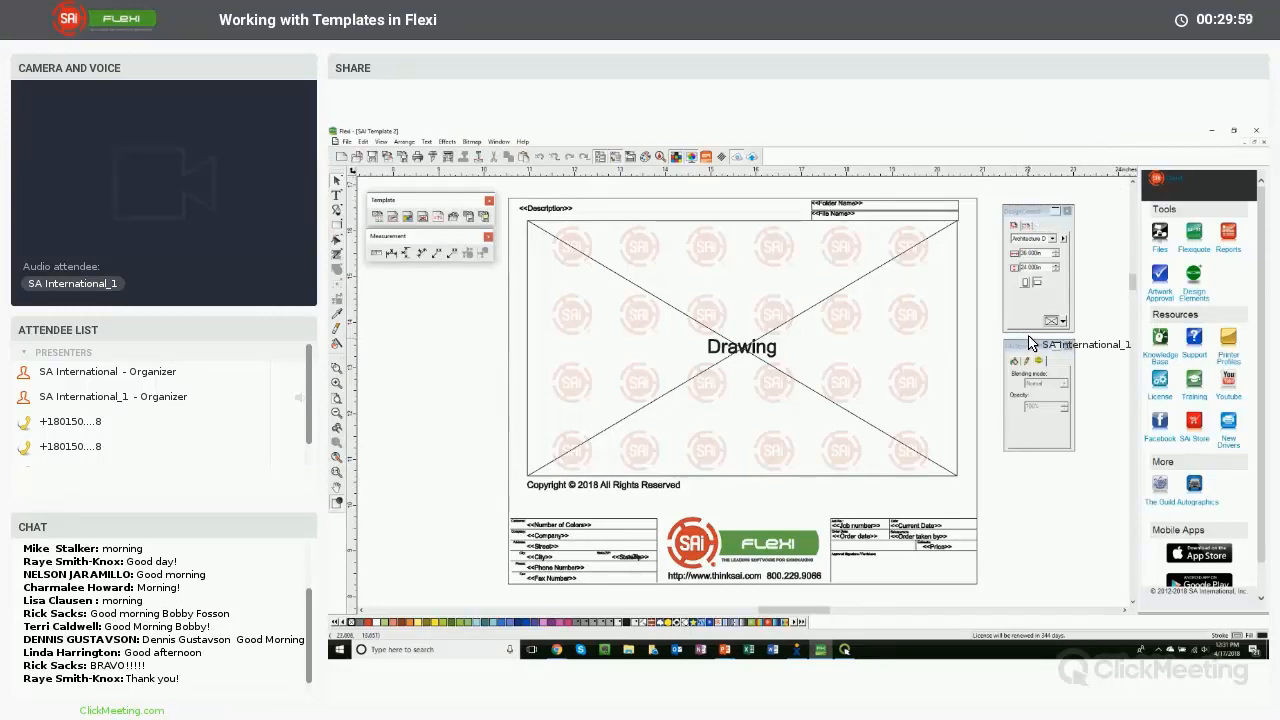
left_click(1030, 213)
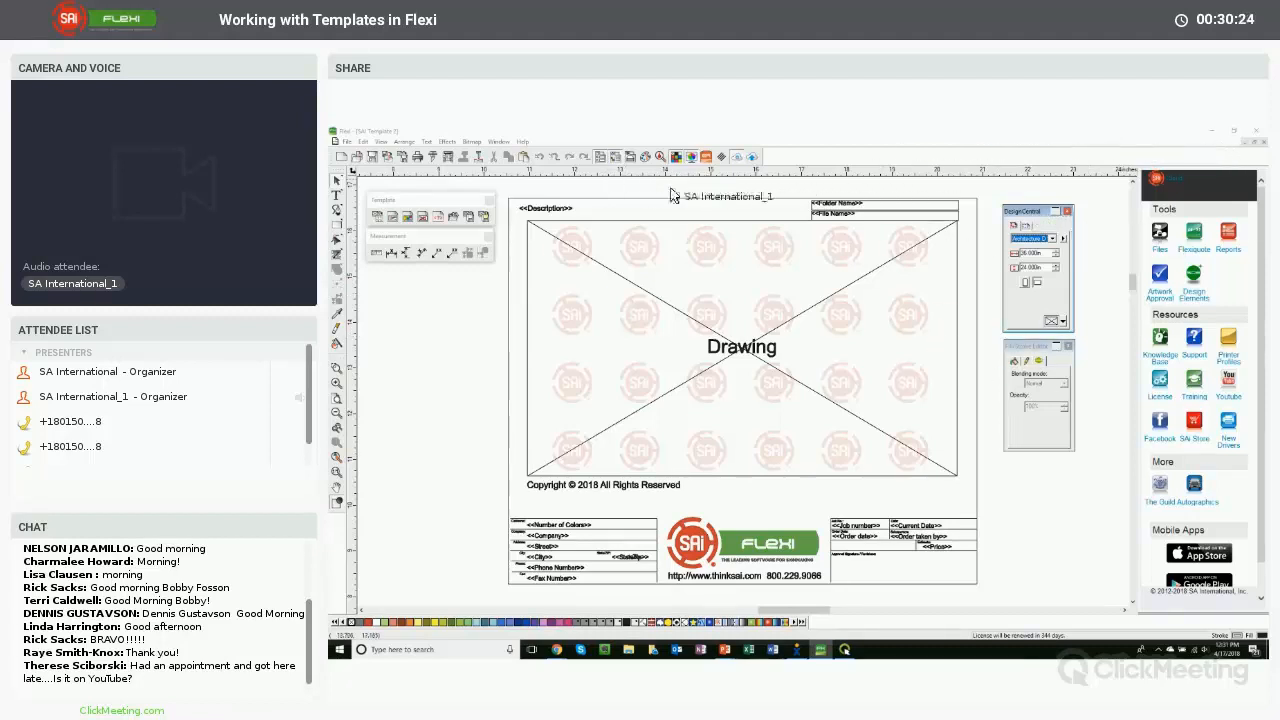
left_click_drag(773, 136, 945, 138)
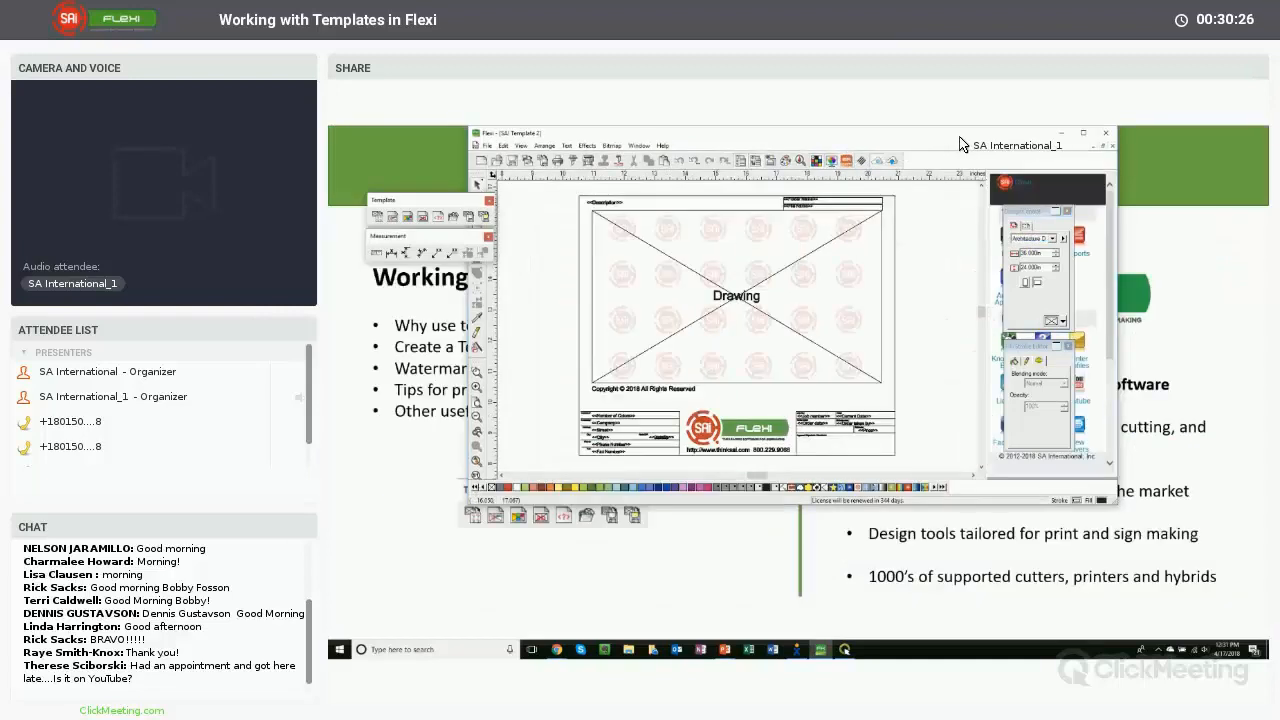
double_click(960, 136)
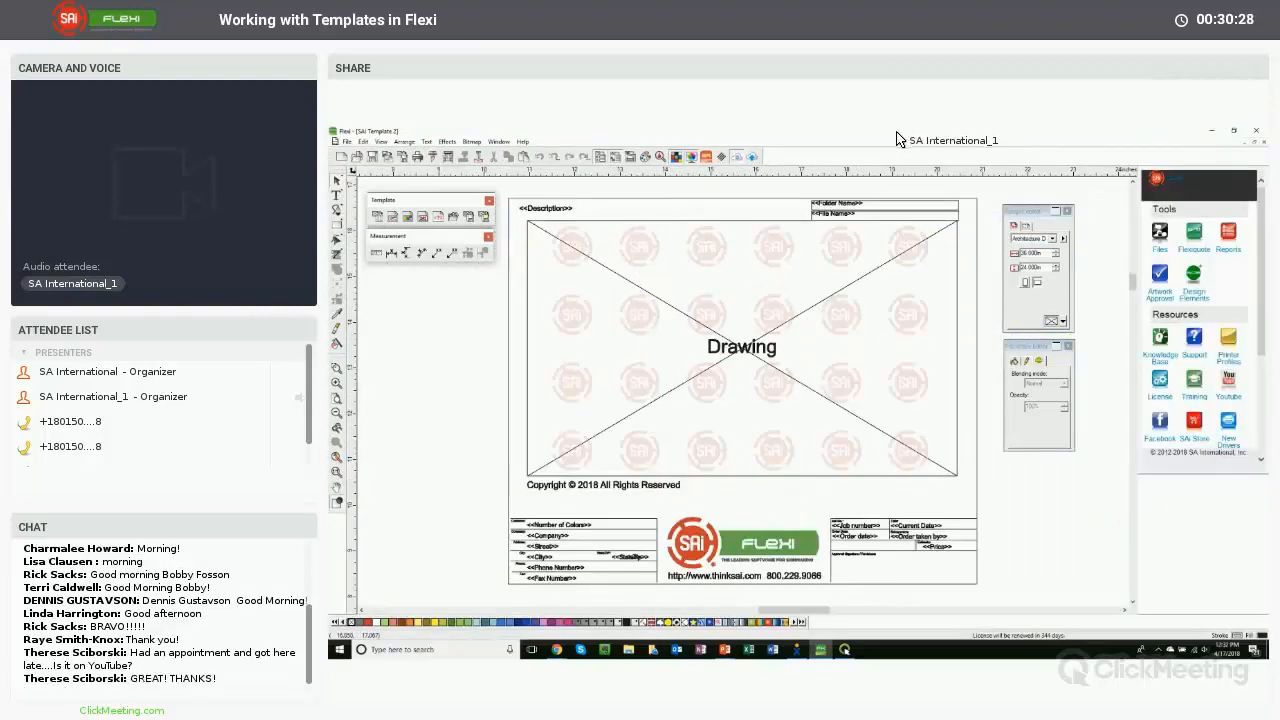
left_click(348, 143)
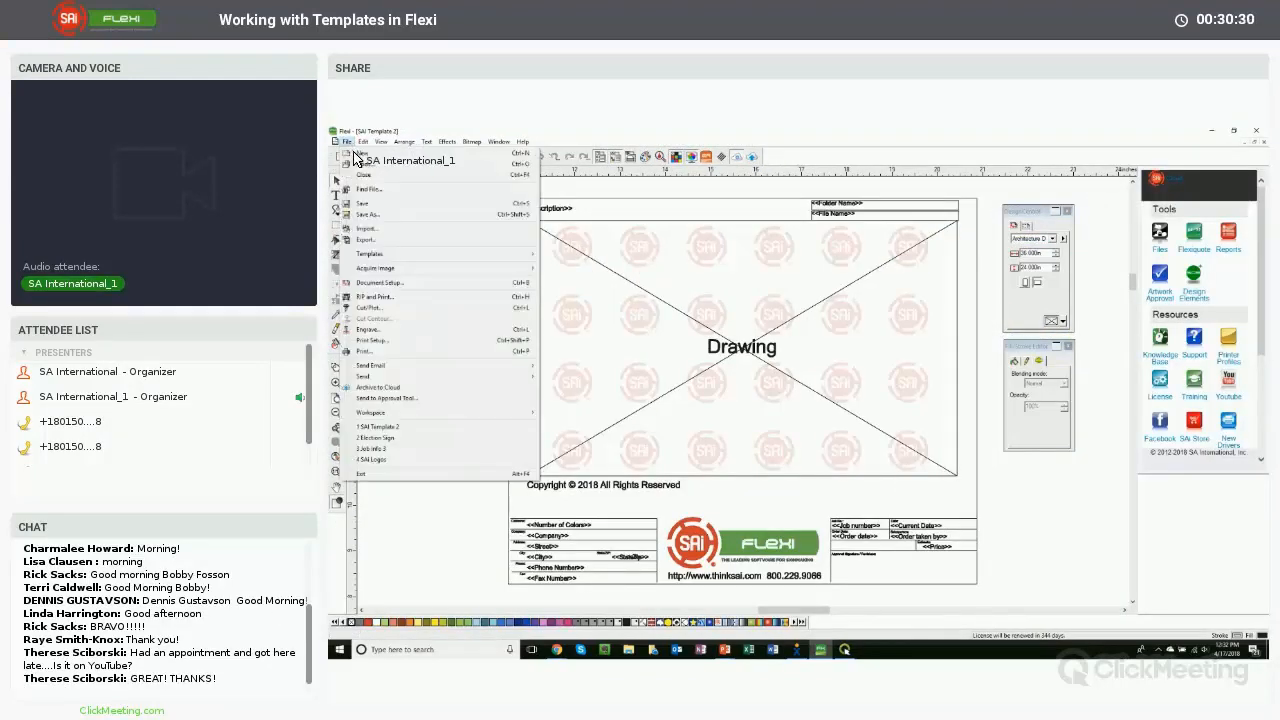
left_click(1231, 147)
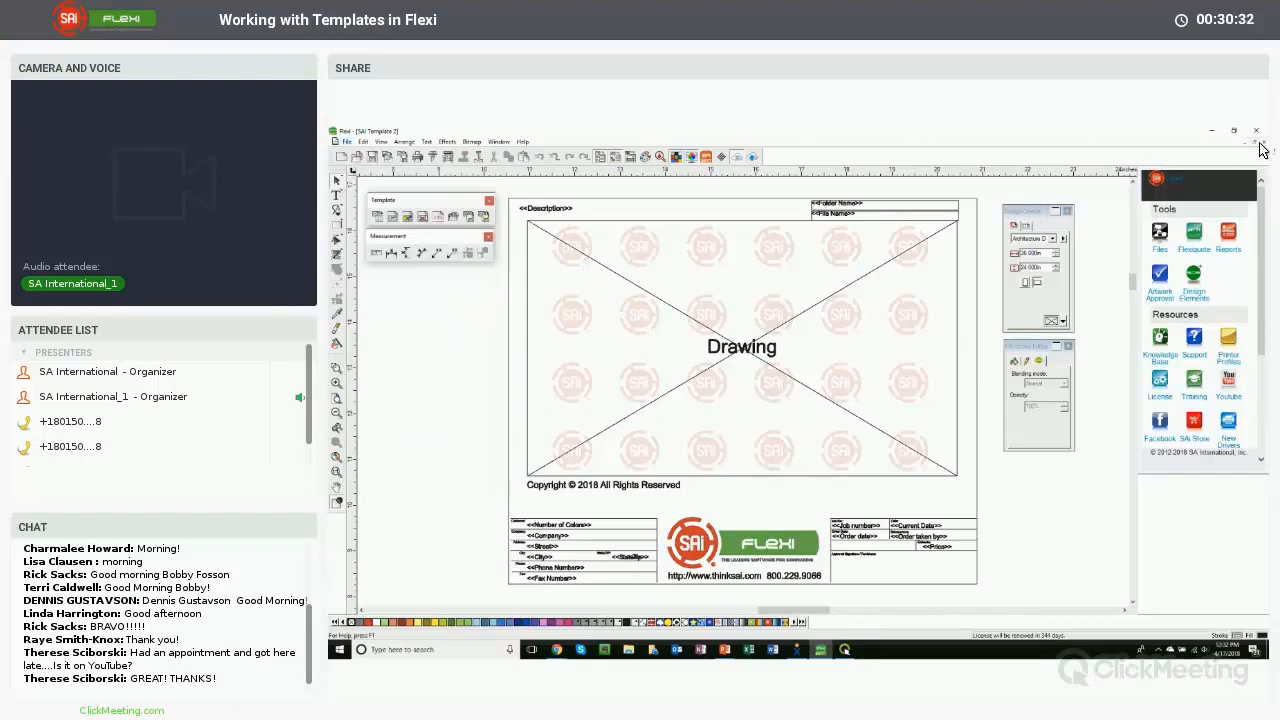
- Close the SAI Template 2 template without saving its changes
left_click(1257, 143)
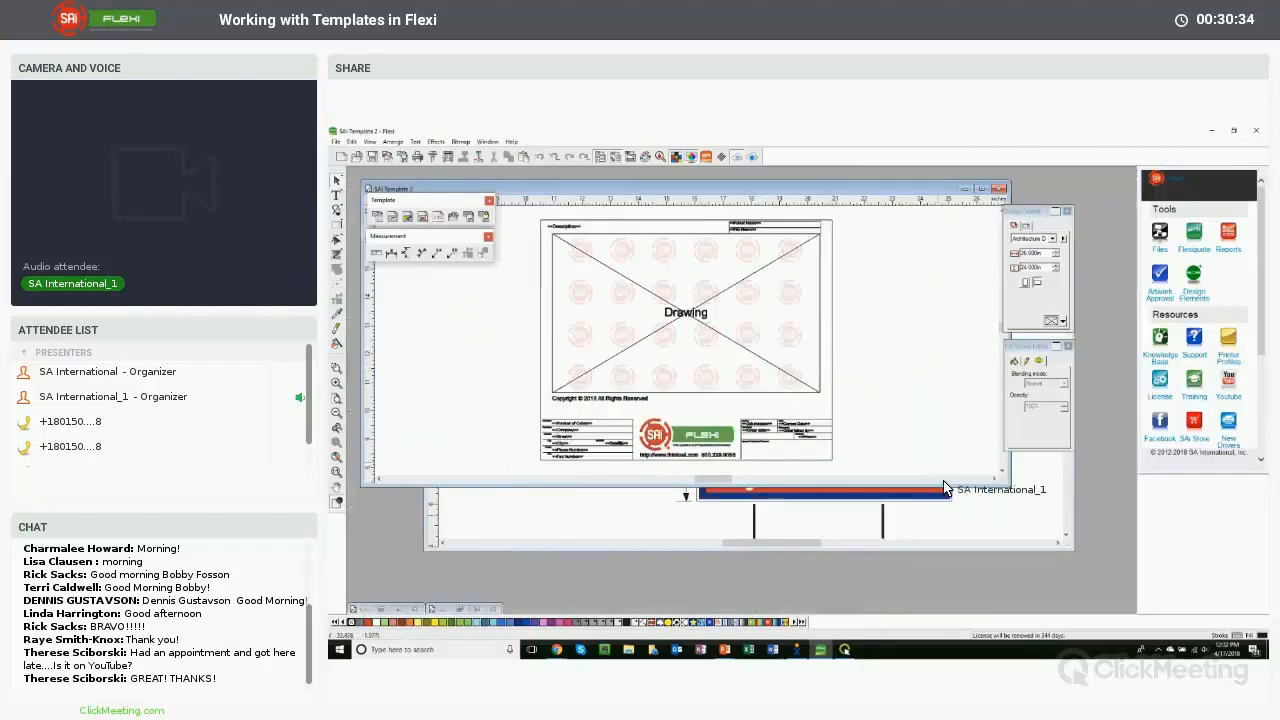
left_click(1003, 188)
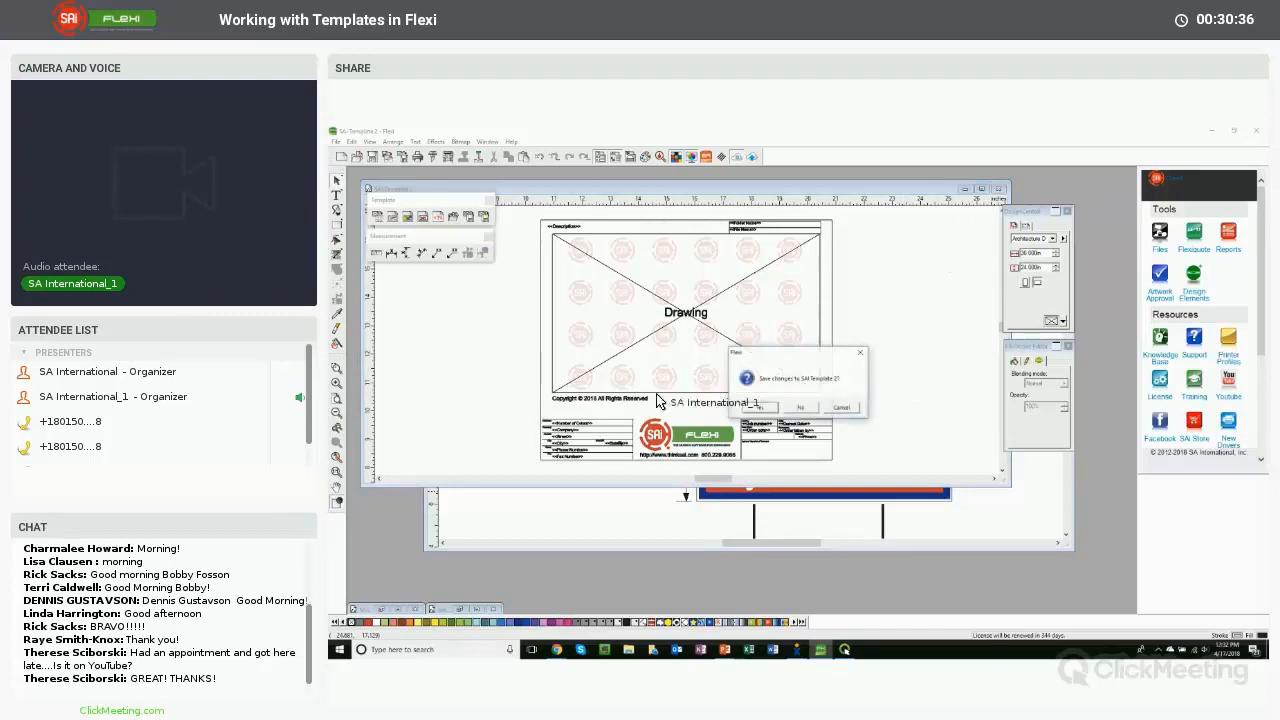
left_click(800, 407)
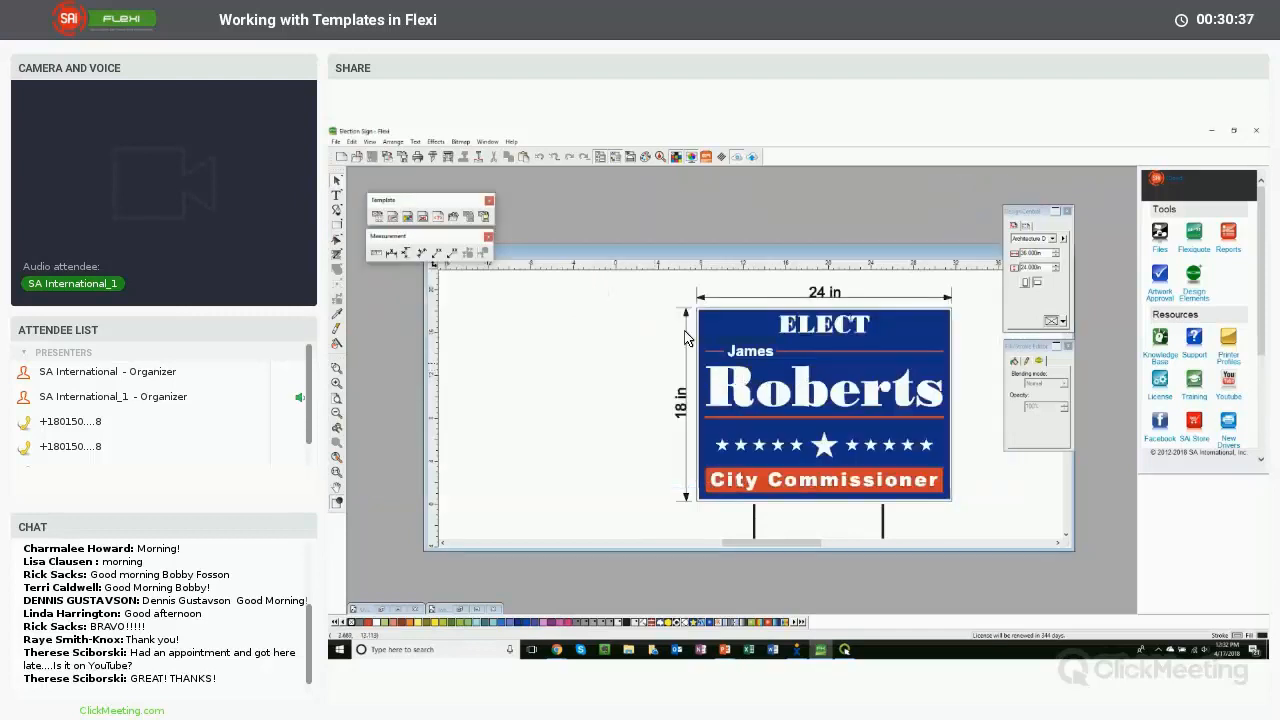
- Change the font of the sign's 24 in width dimension in Design Central
double_click(660, 252)
key("ctrl+a")
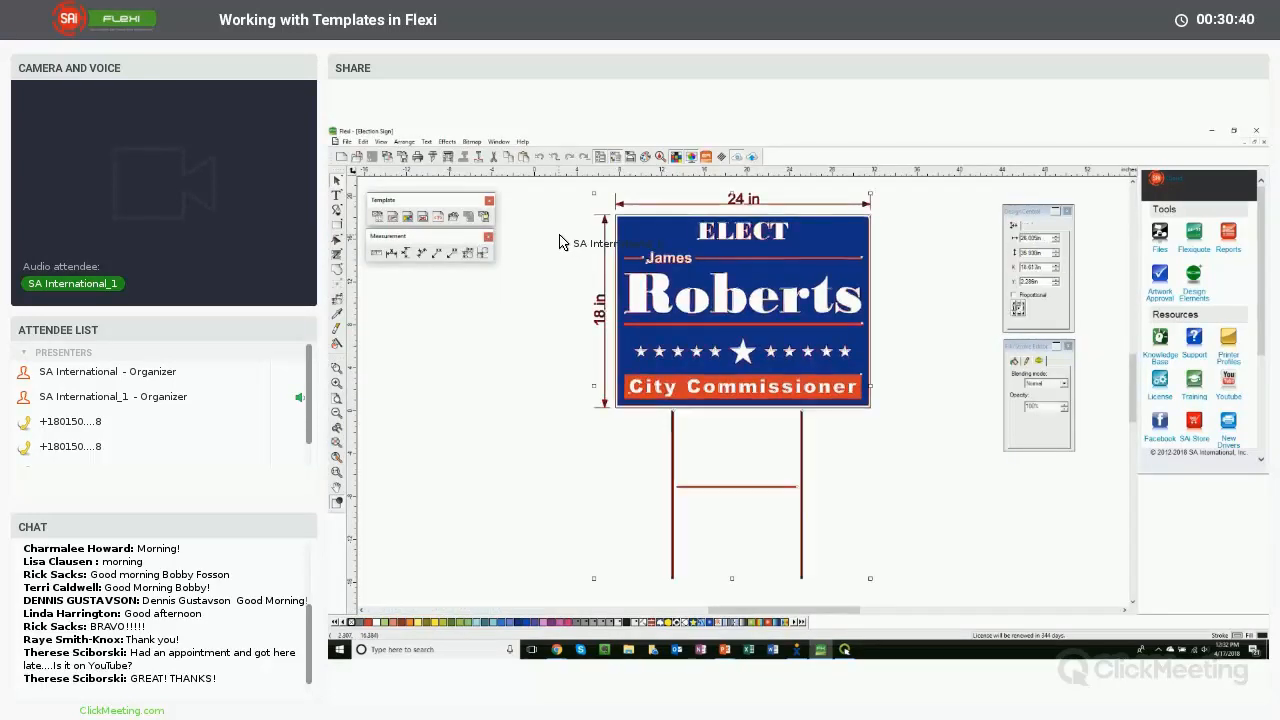
left_click(560, 243)
left_click(741, 206)
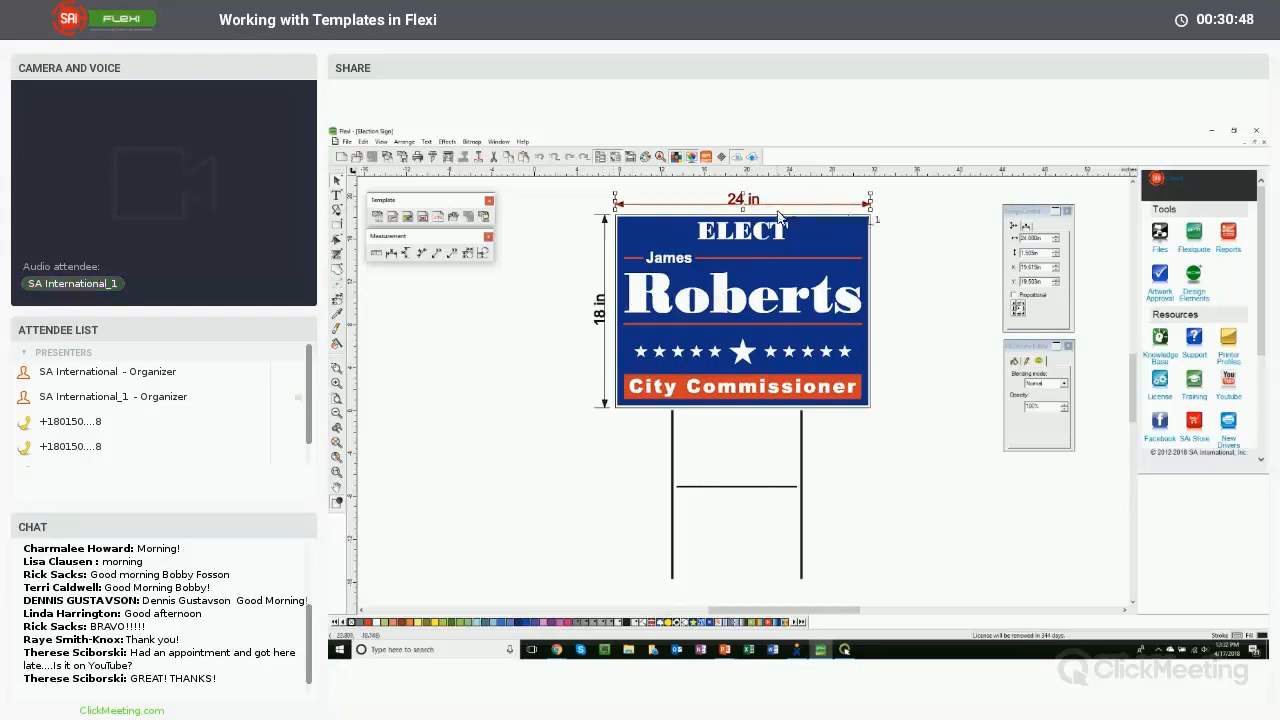
left_click(1026, 228)
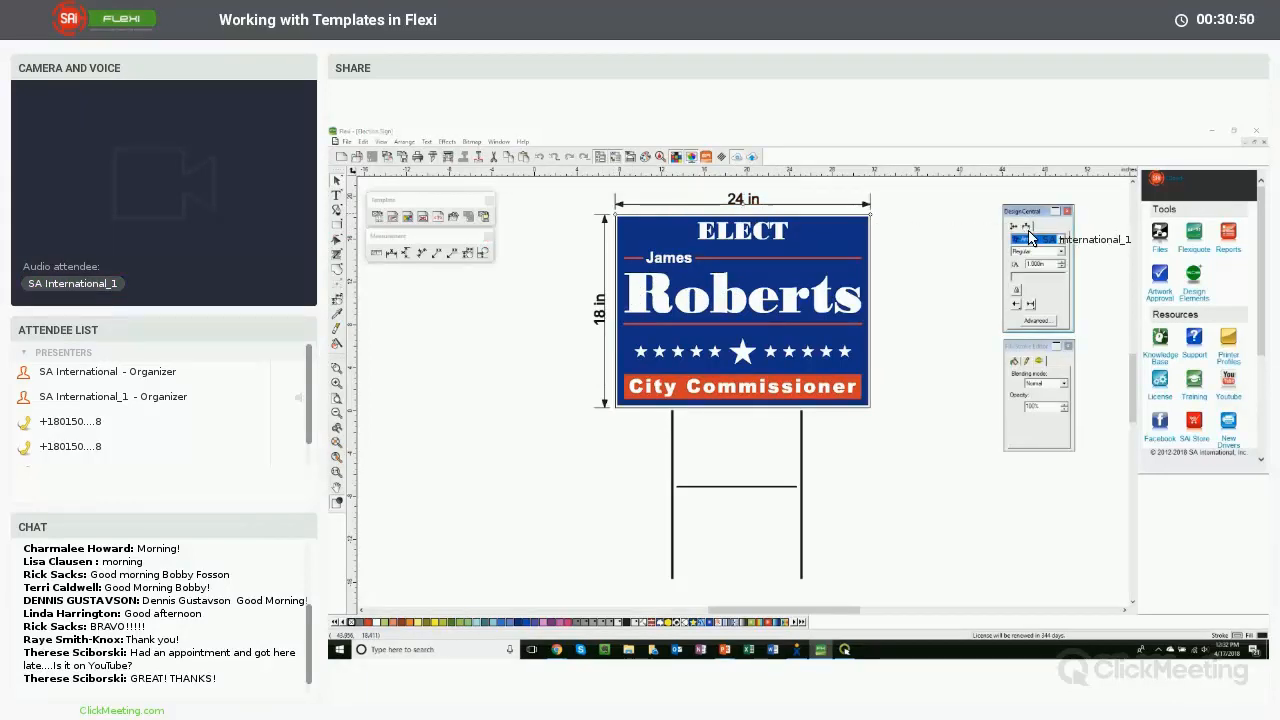
left_click(1035, 239)
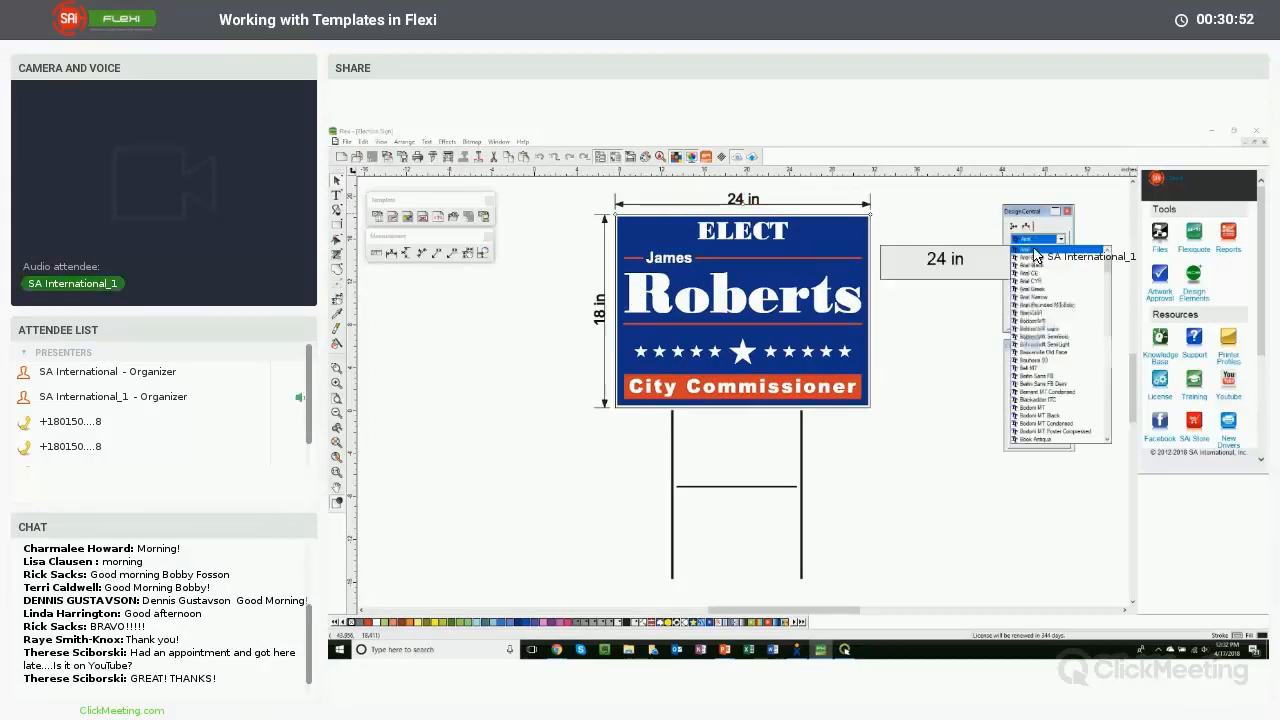
left_click(1036, 320)
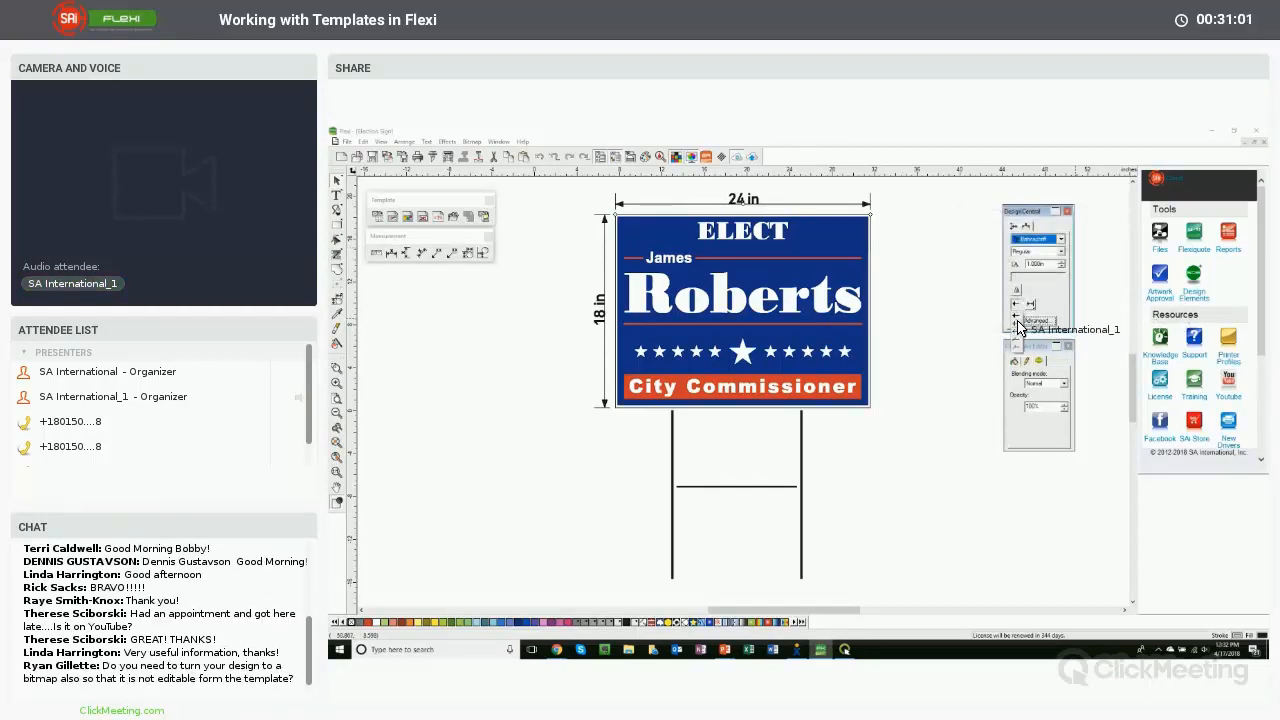
left_click(1018, 328)
left_click(963, 300)
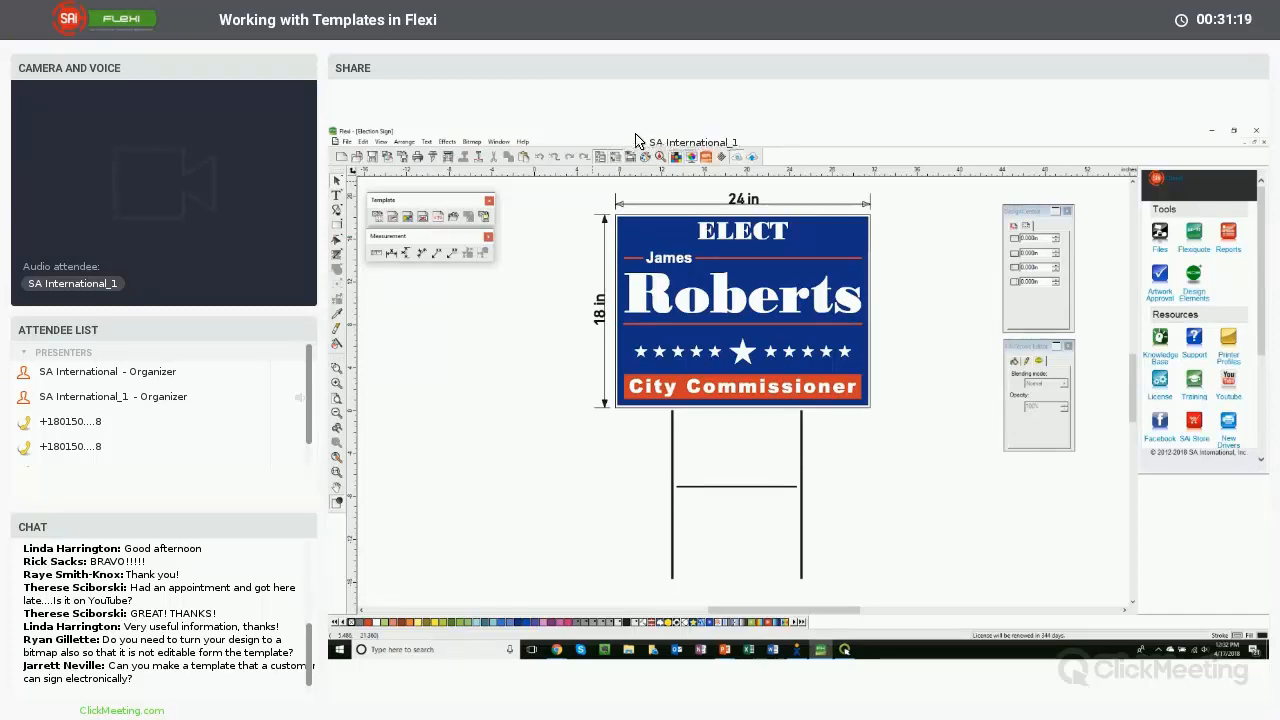
- Apply the SAI Template 2 template to the Election Sign design
double_click(650, 143)
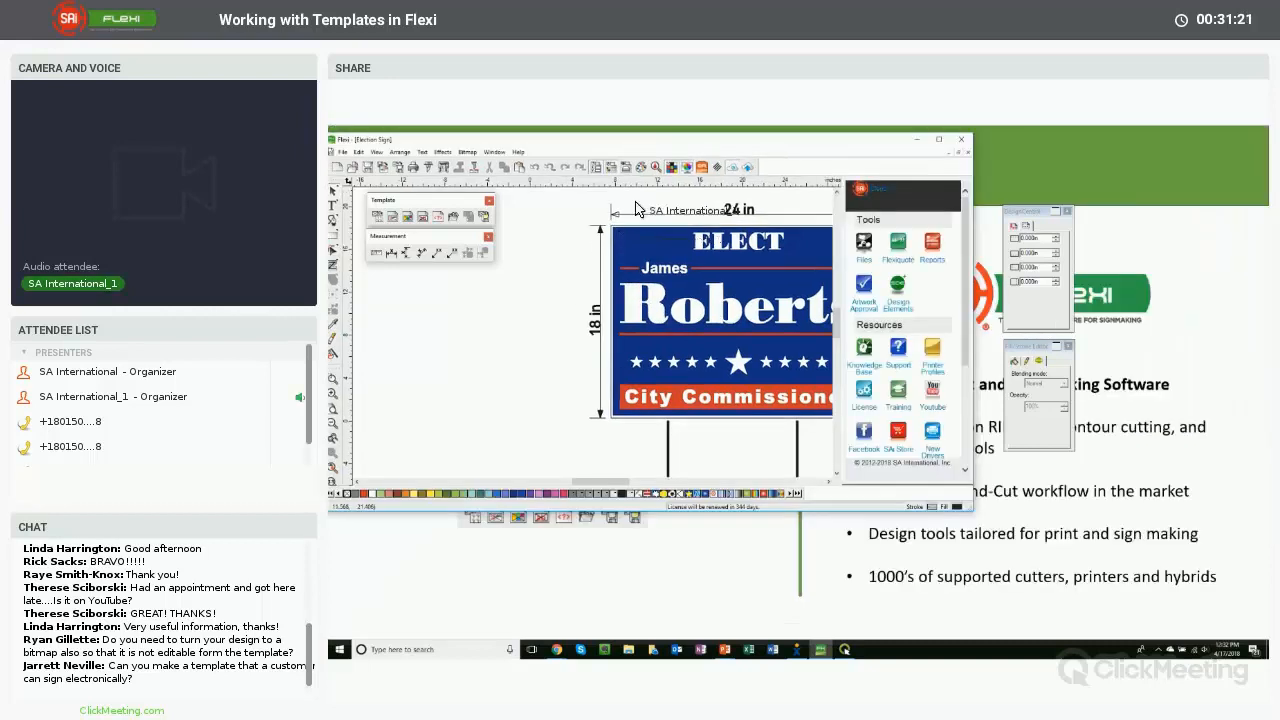
double_click(650, 139)
left_click(347, 141)
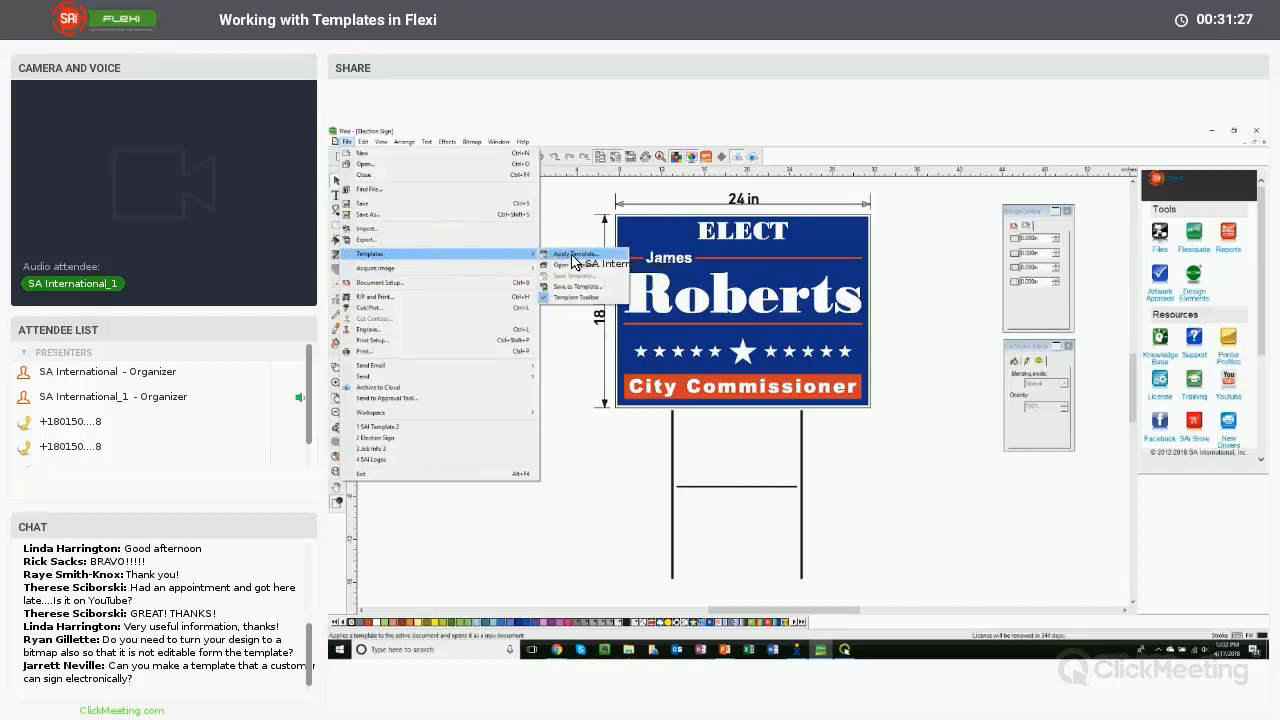
left_click(573, 258)
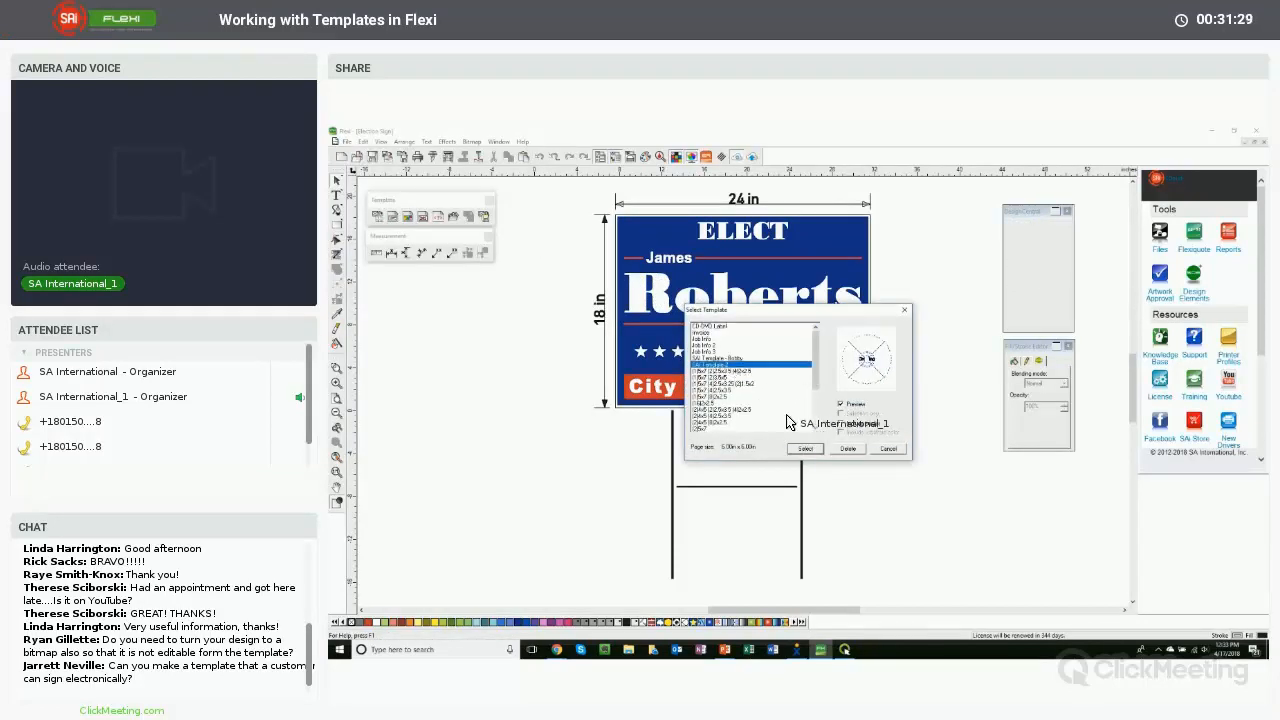
left_click(806, 448)
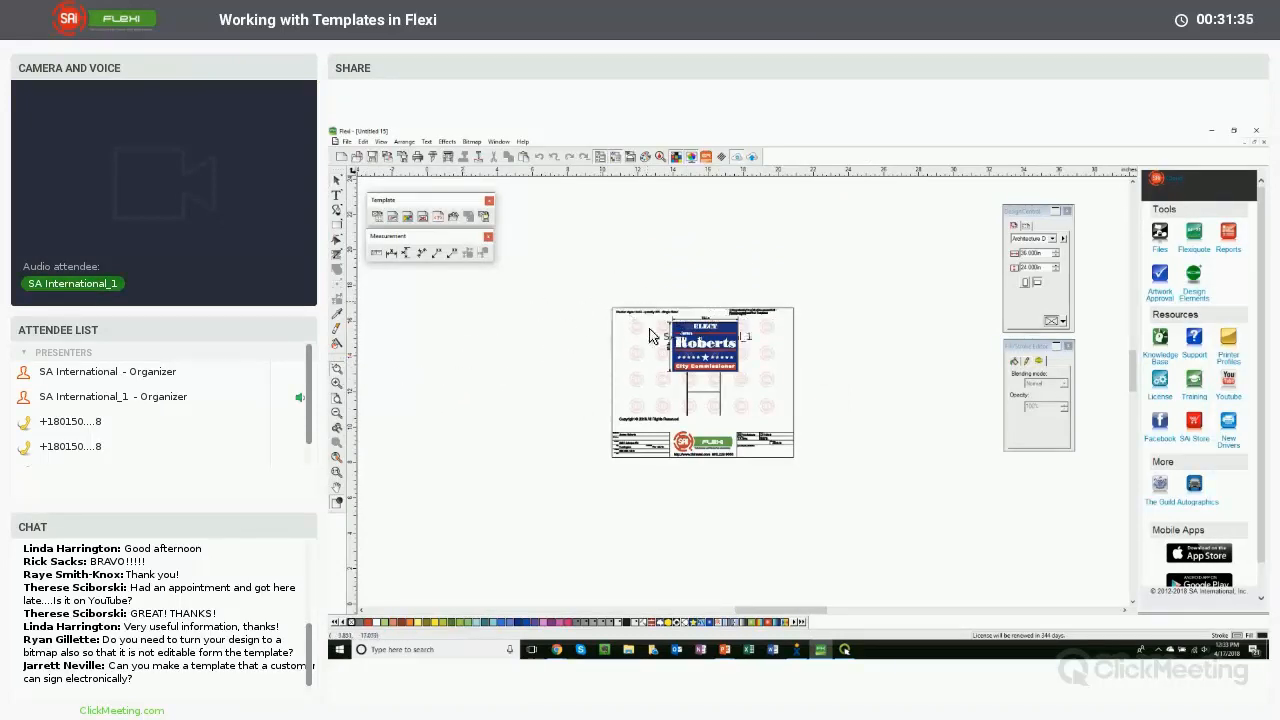
left_click_drag(601, 302, 805, 458)
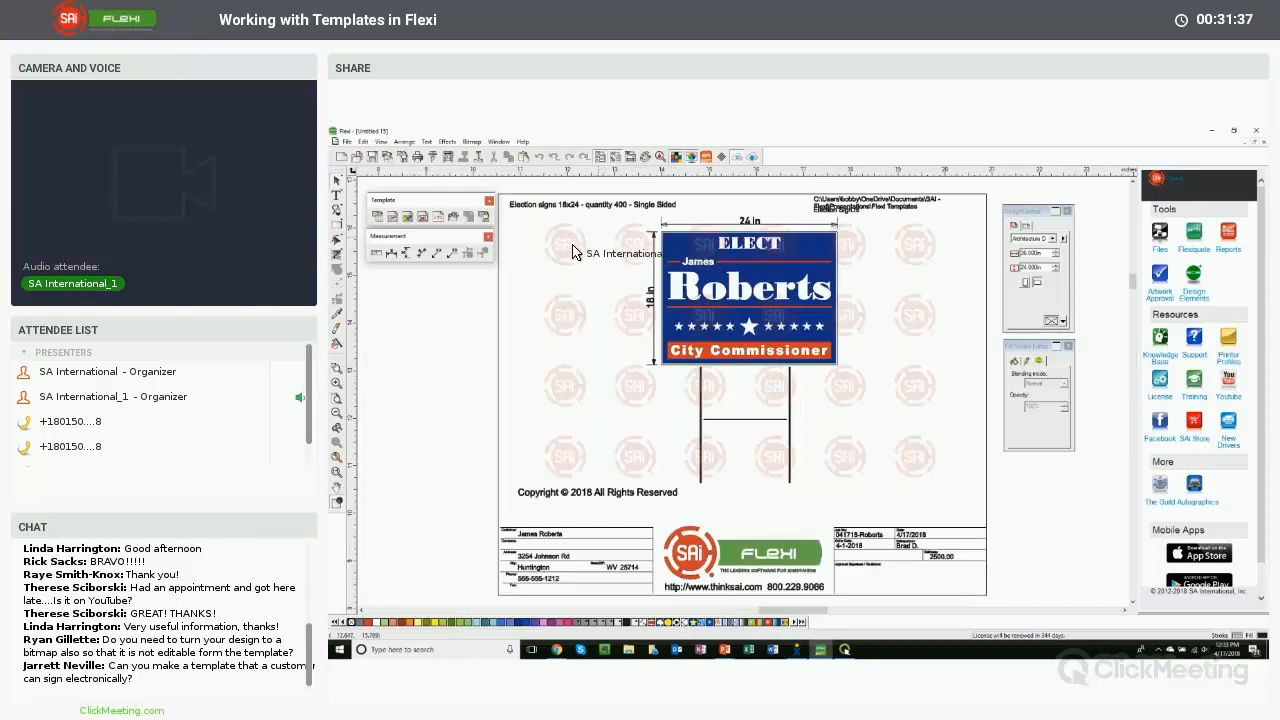
left_click(347, 141)
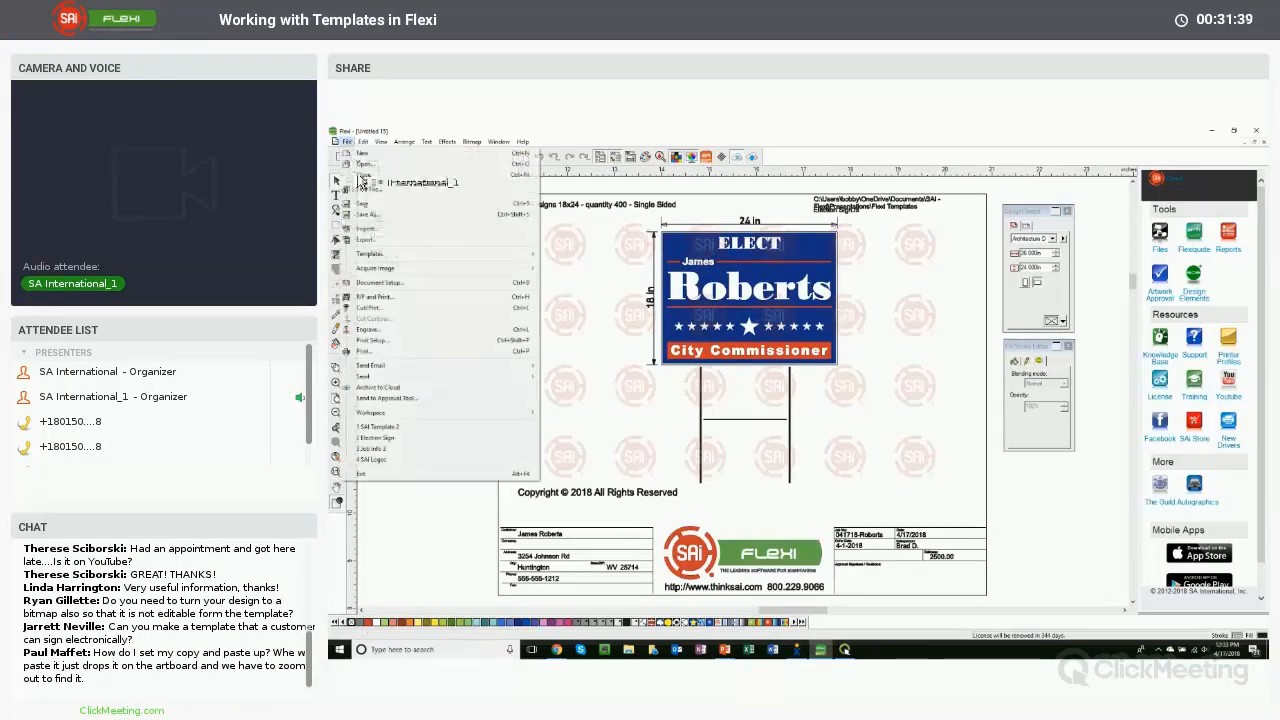
left_click(366, 240)
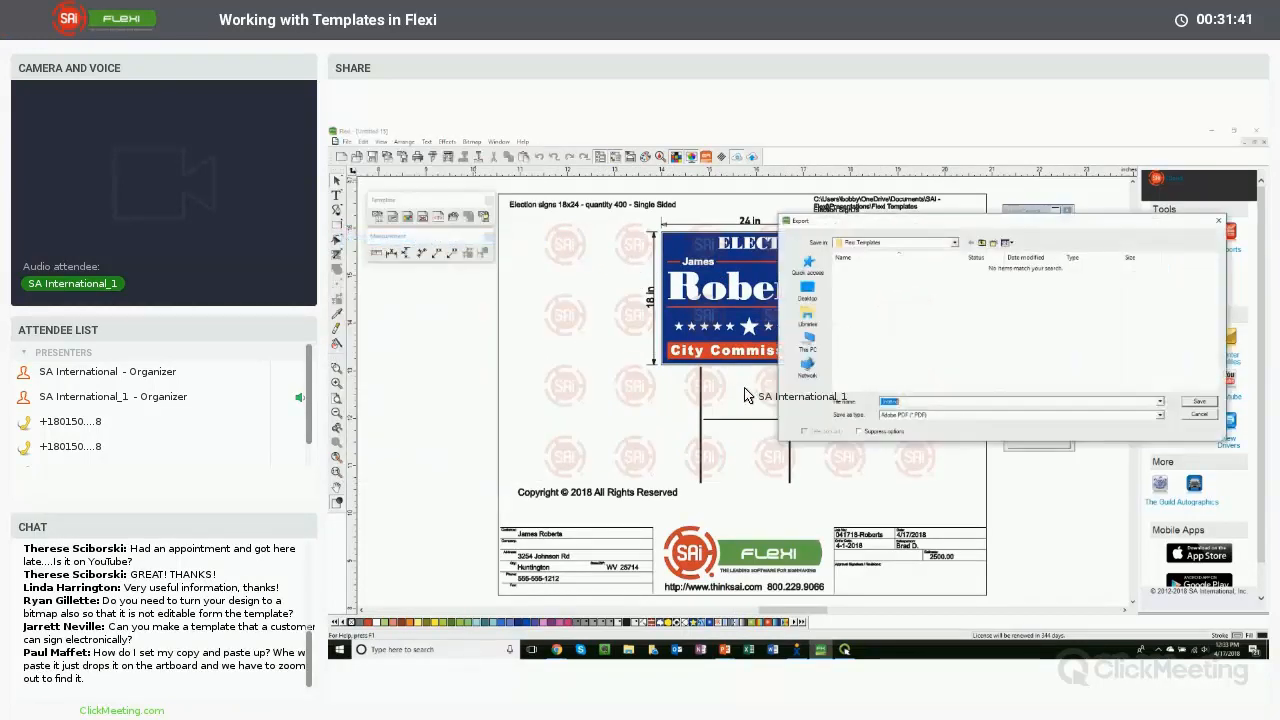
left_click(952, 416)
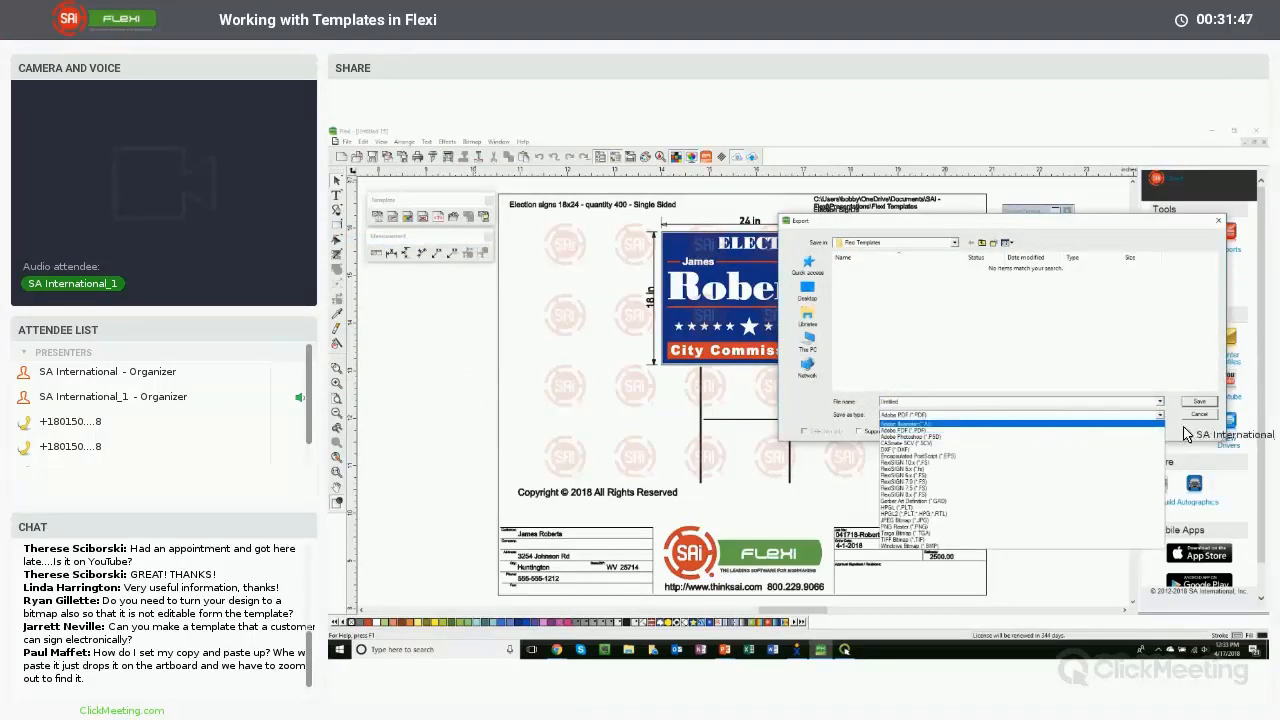
left_click(1209, 416)
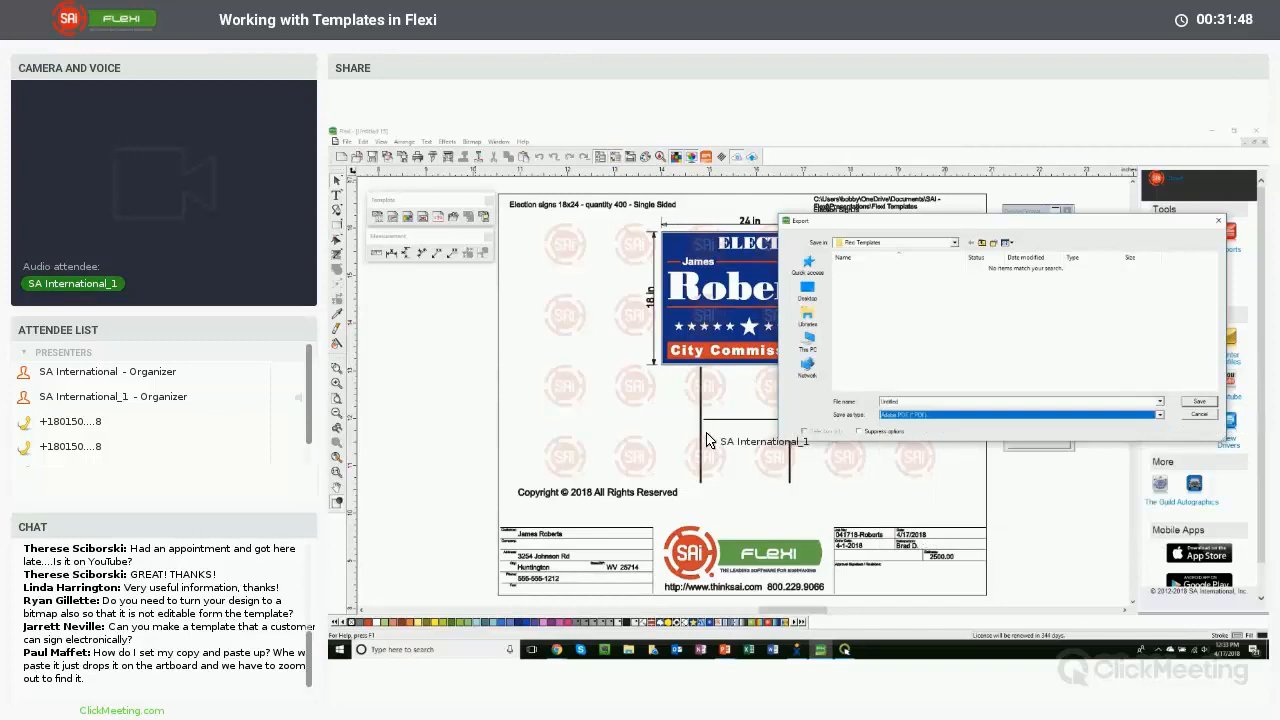
left_click(1199, 413)
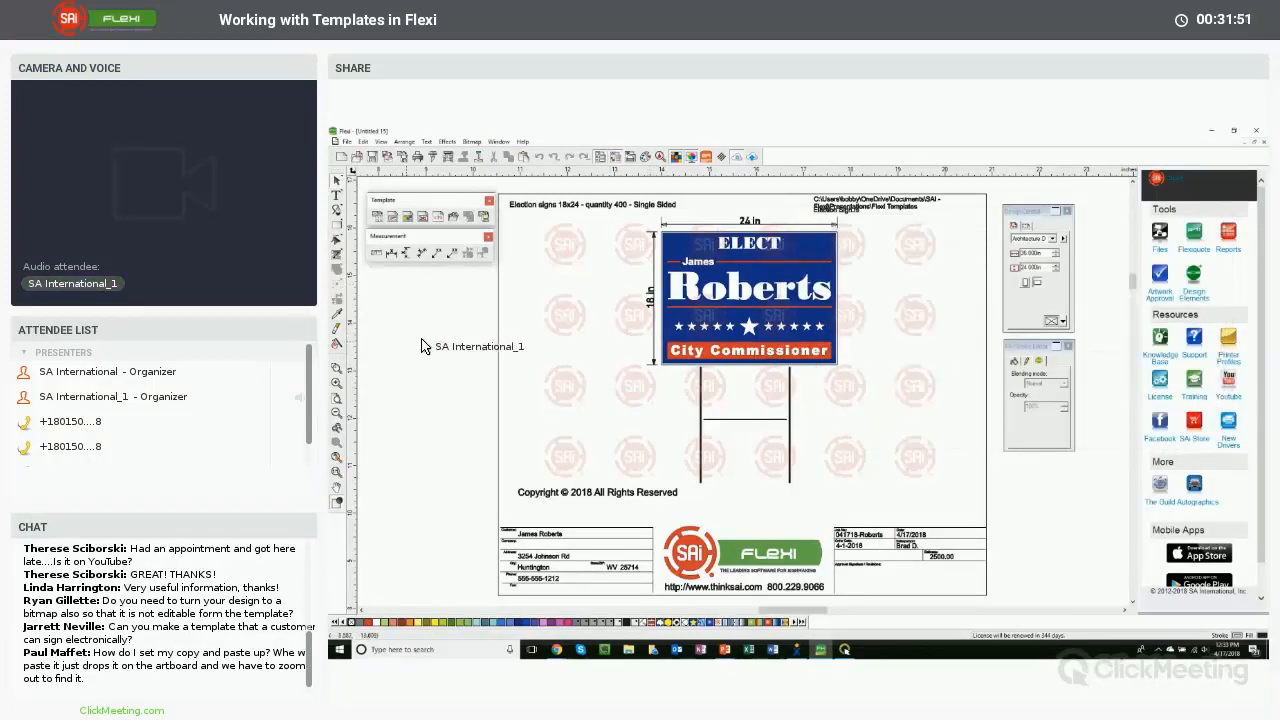
- Convert the election sign artwork into a bitmap
left_click(744, 288)
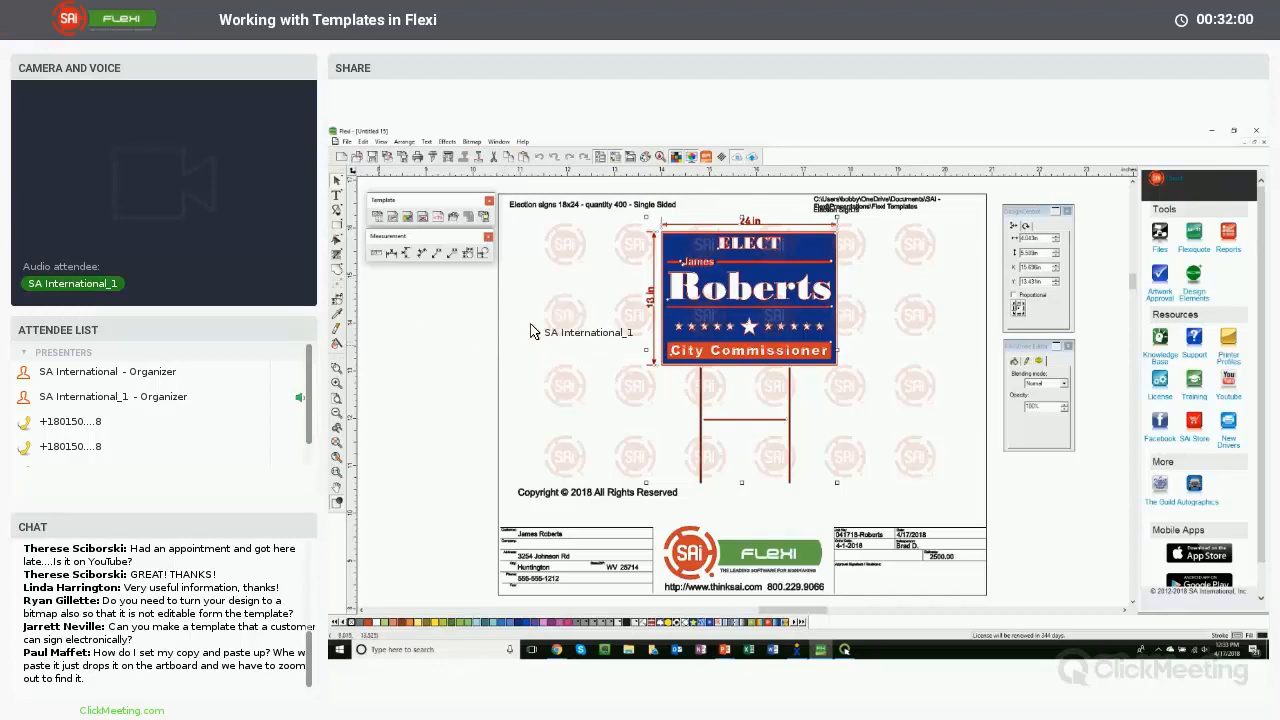
left_click(598, 319)
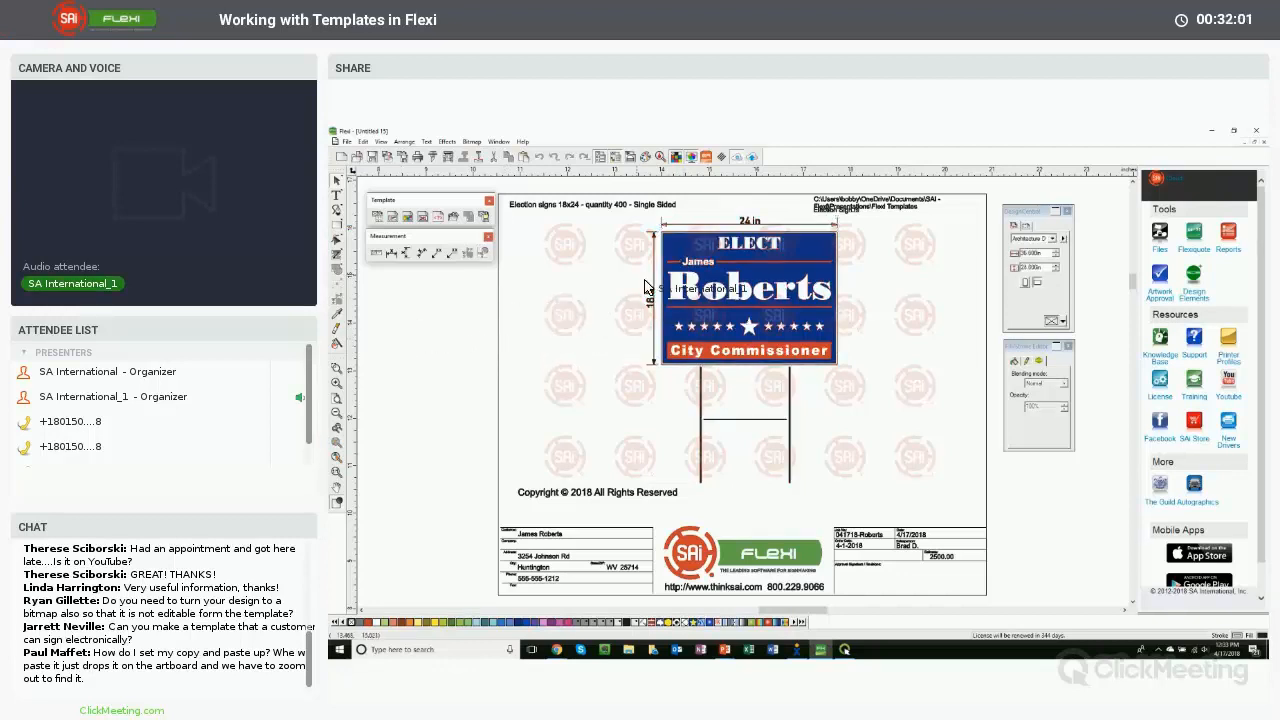
left_click(768, 282)
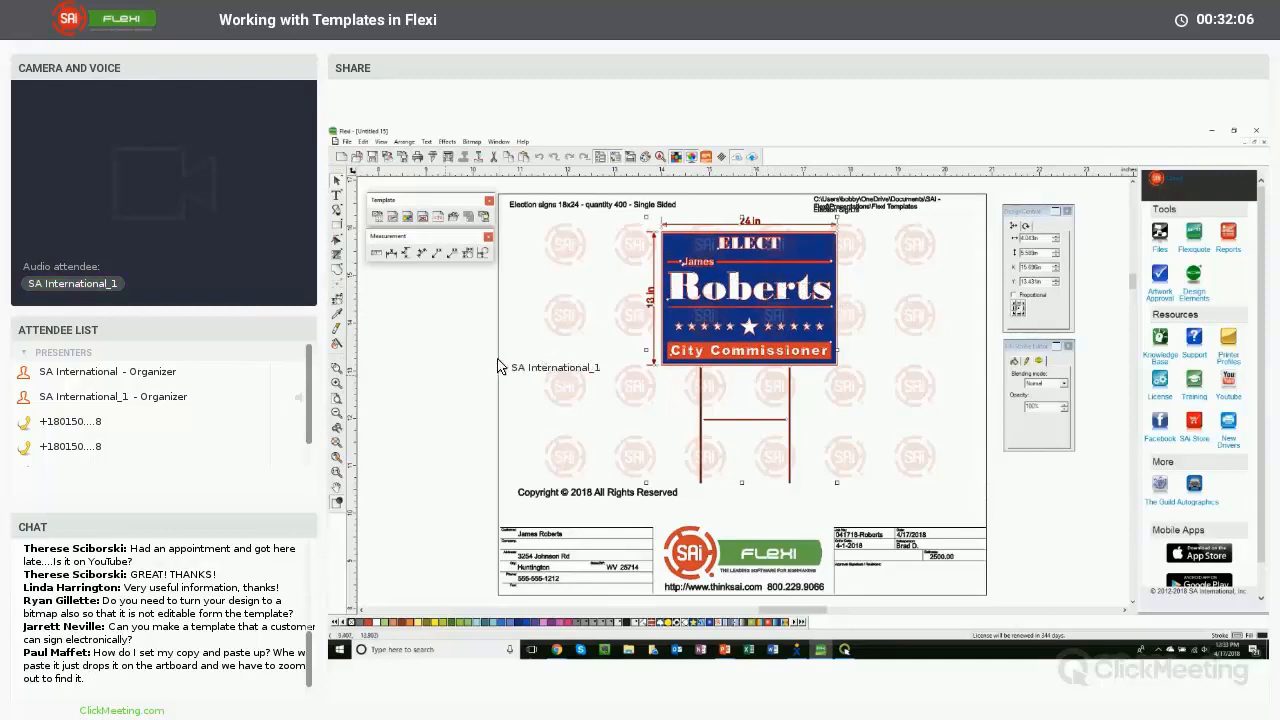
left_click(502, 352)
left_click(736, 297)
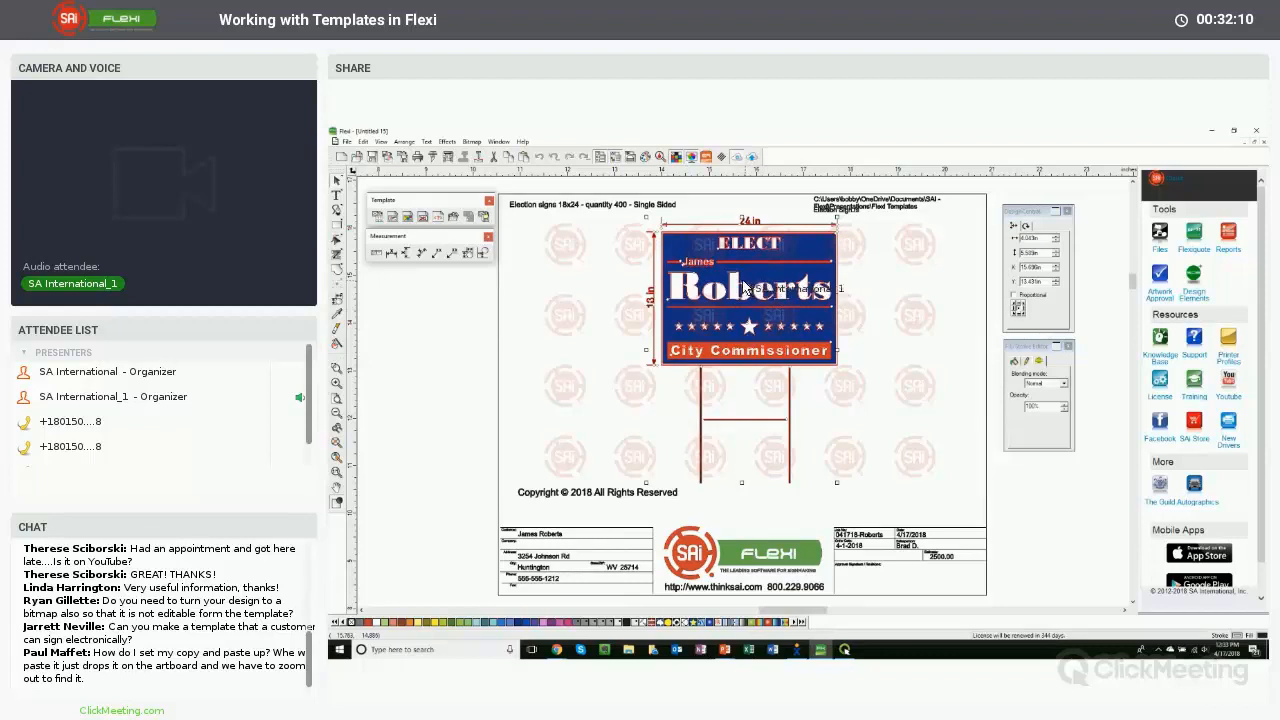
left_click(471, 141)
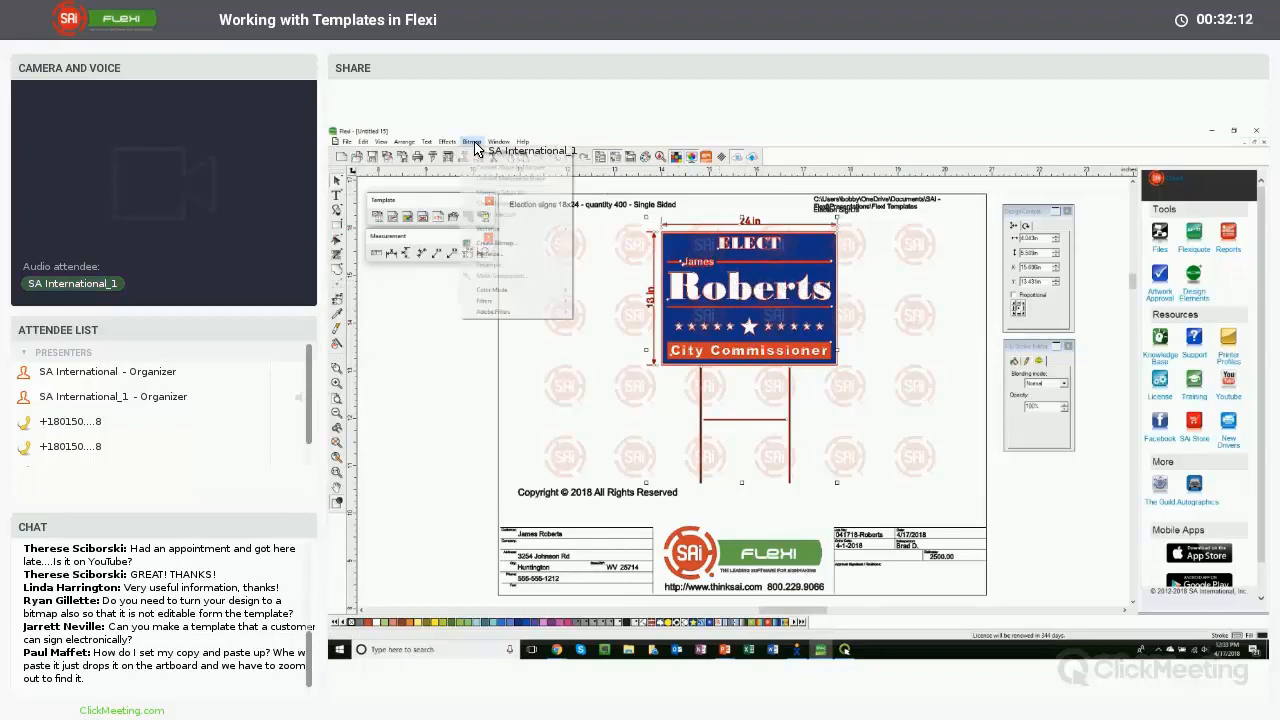
left_click(493, 254)
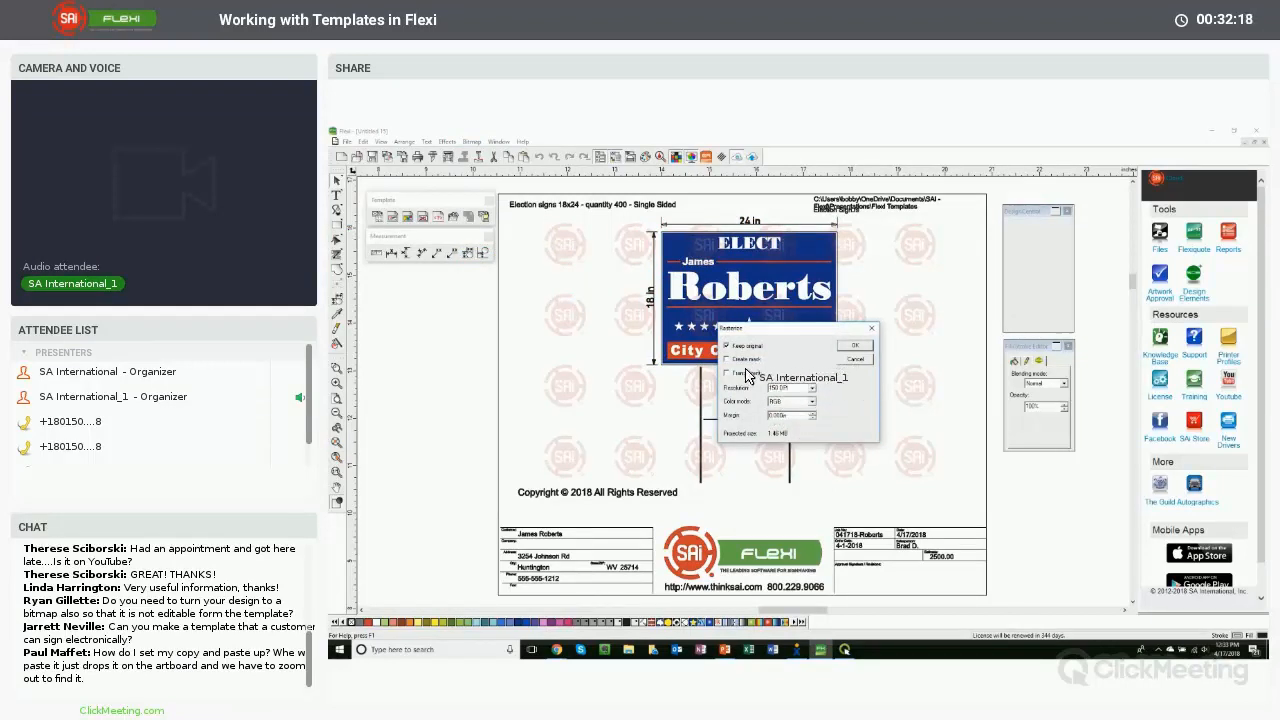
left_click(855, 346)
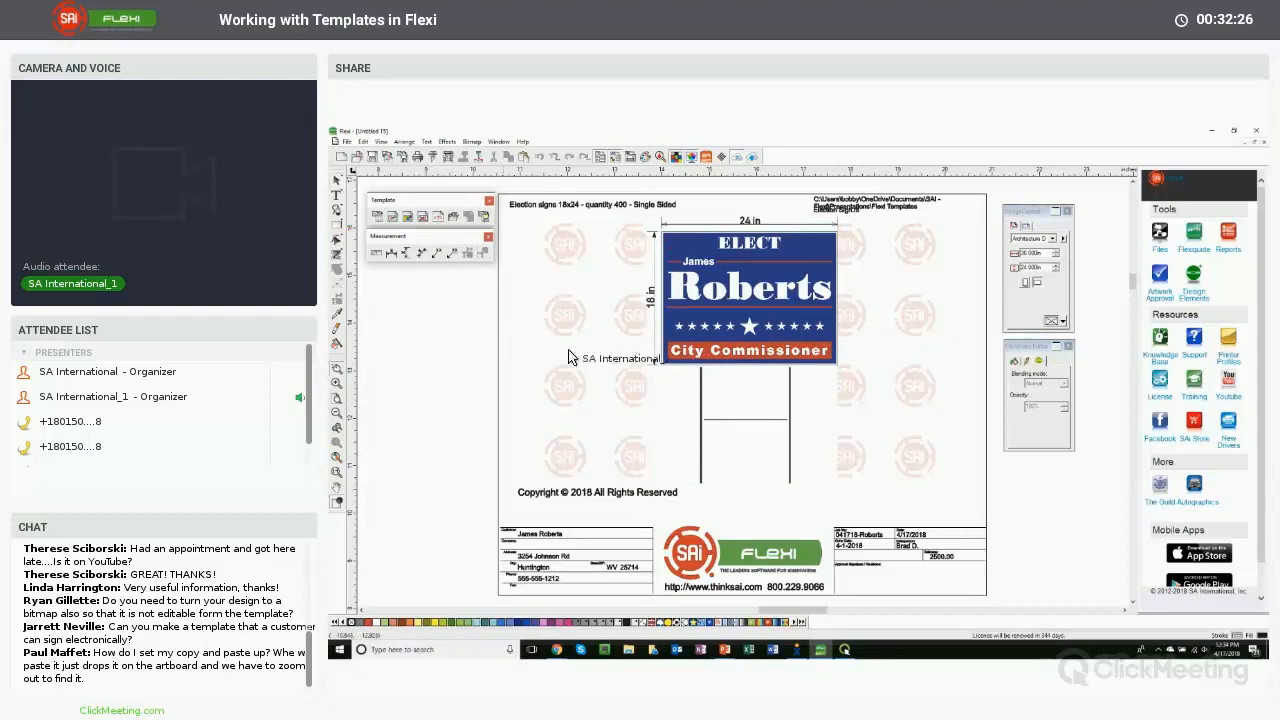
- Zoom in to inspect the edges of the rasterized sign lettering
left_click_drag(742, 302, 754, 308)
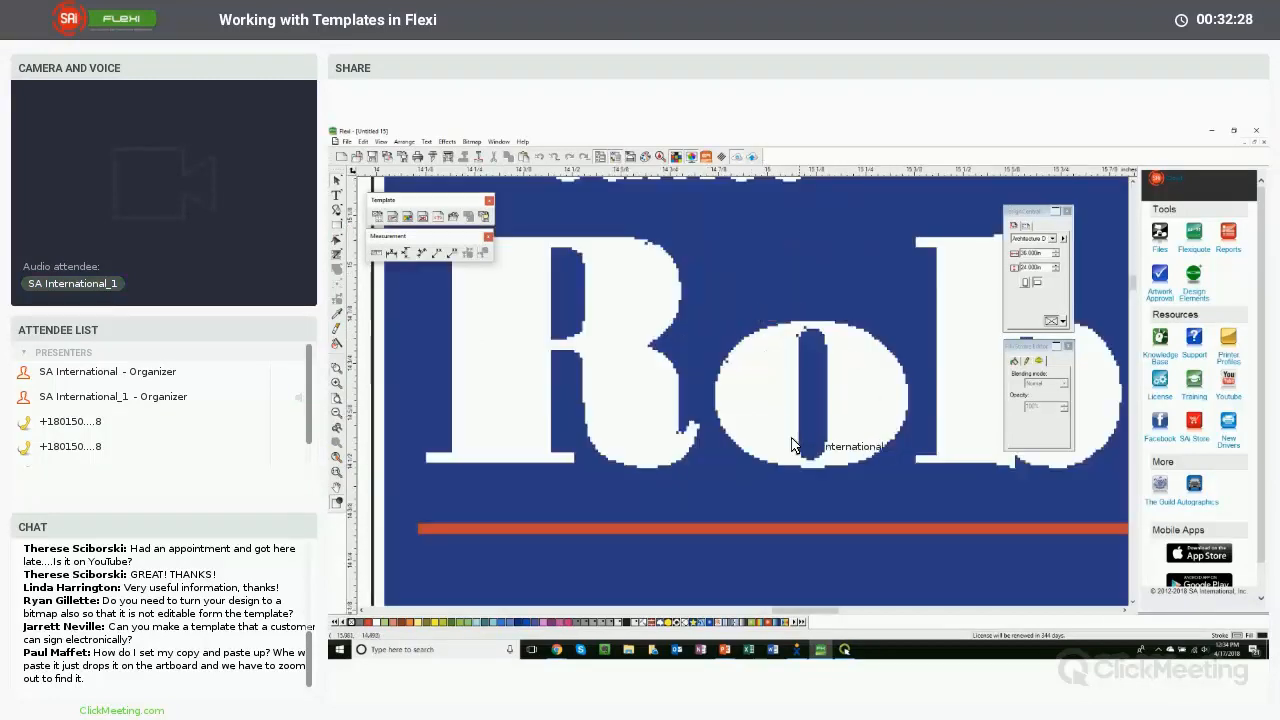
left_click(337, 457)
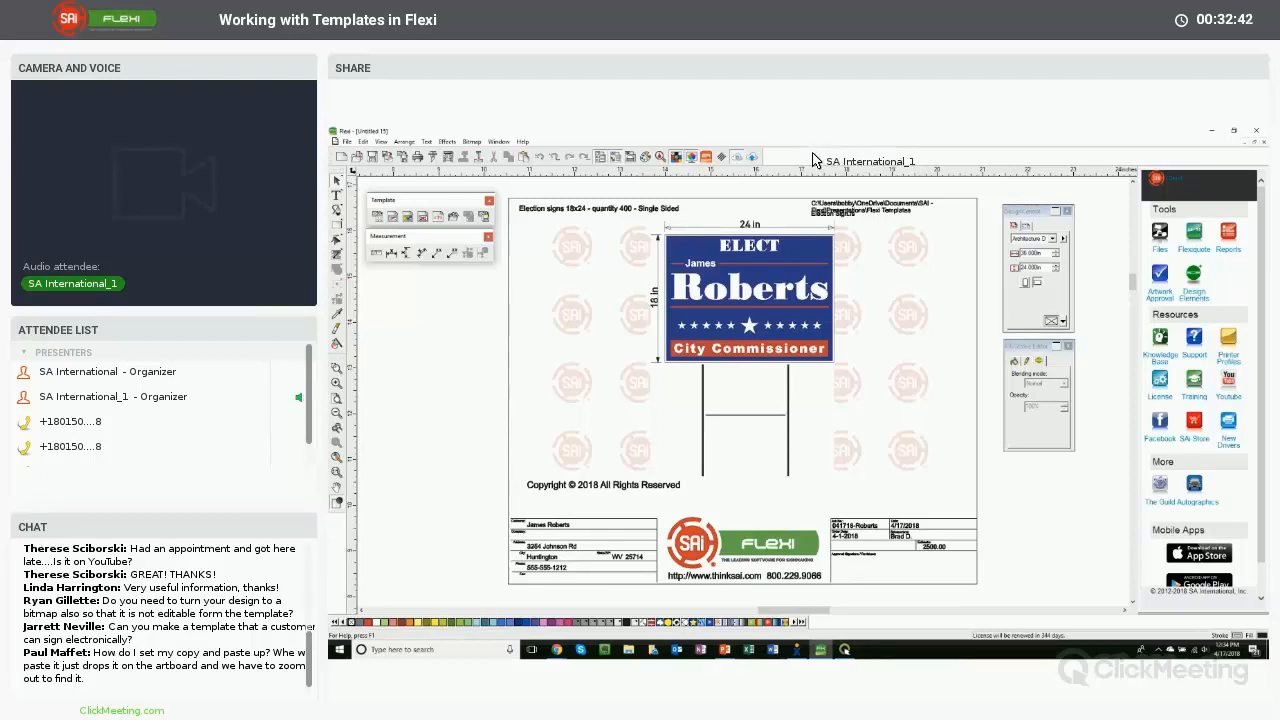
left_click(1234, 131)
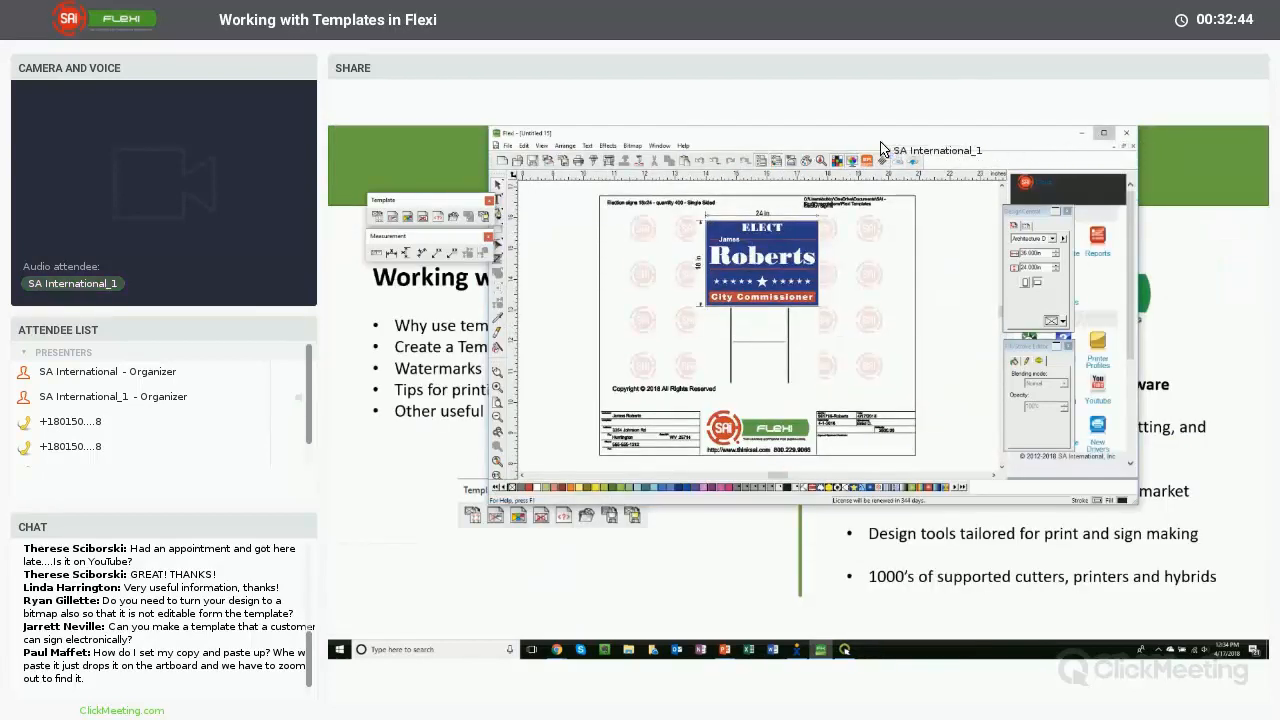
double_click(842, 134)
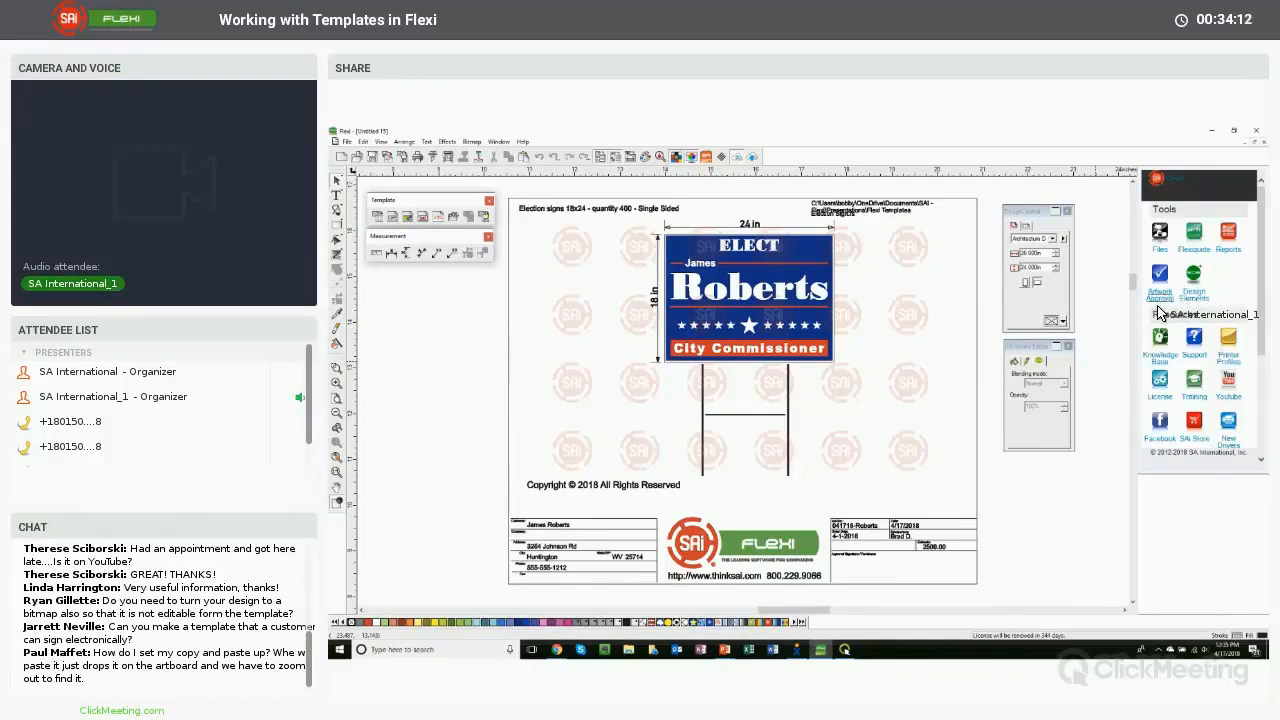
- Select the sign and the template's file path text to examine them
left_click(818, 259)
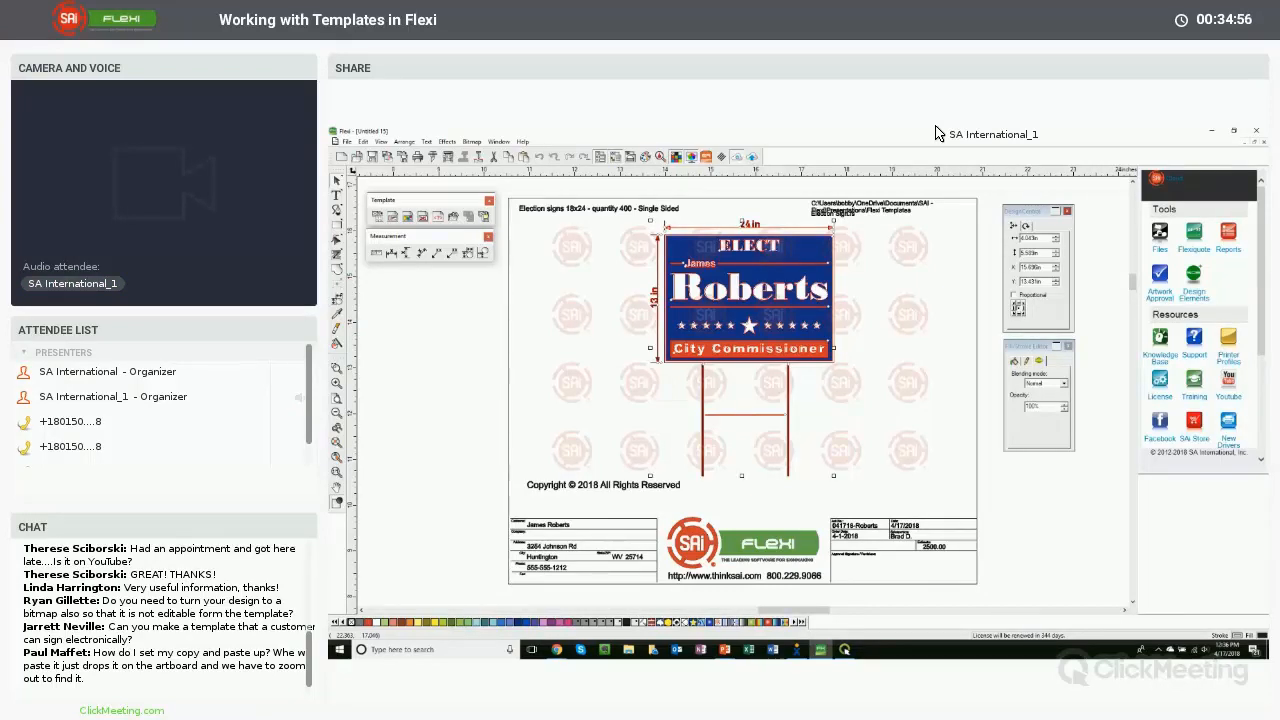
left_click(827, 222)
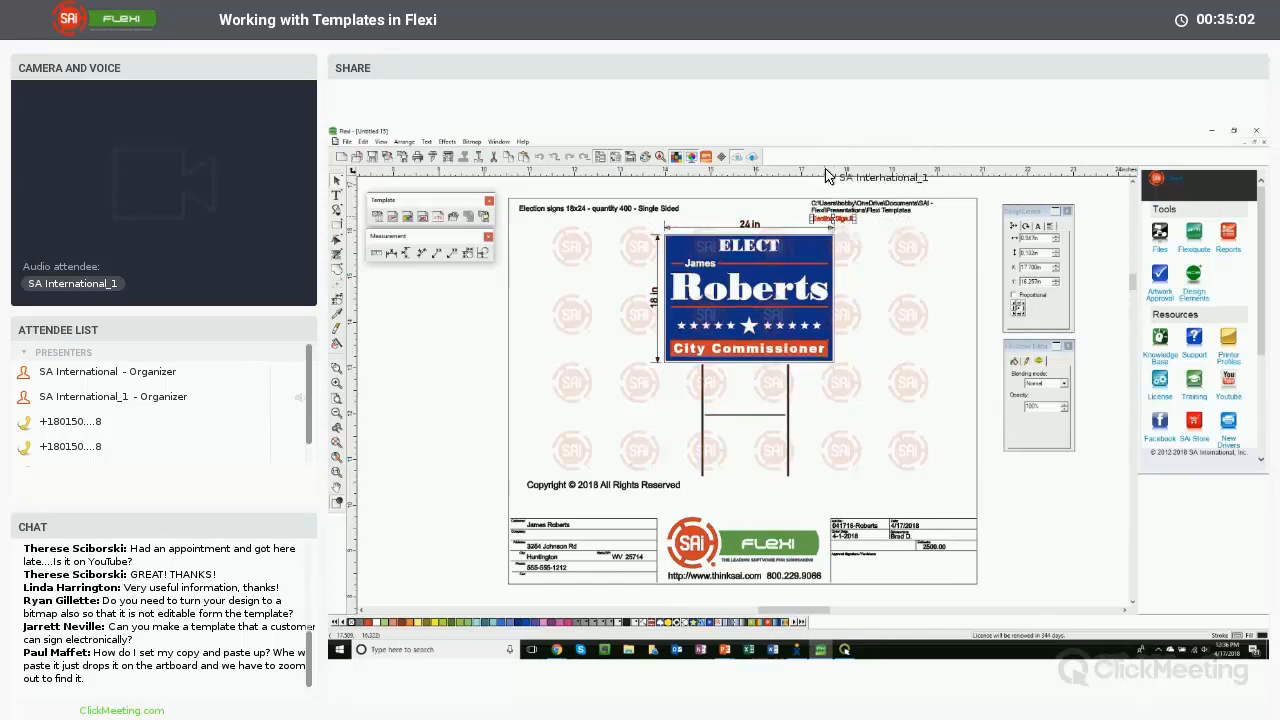
left_click(476, 340)
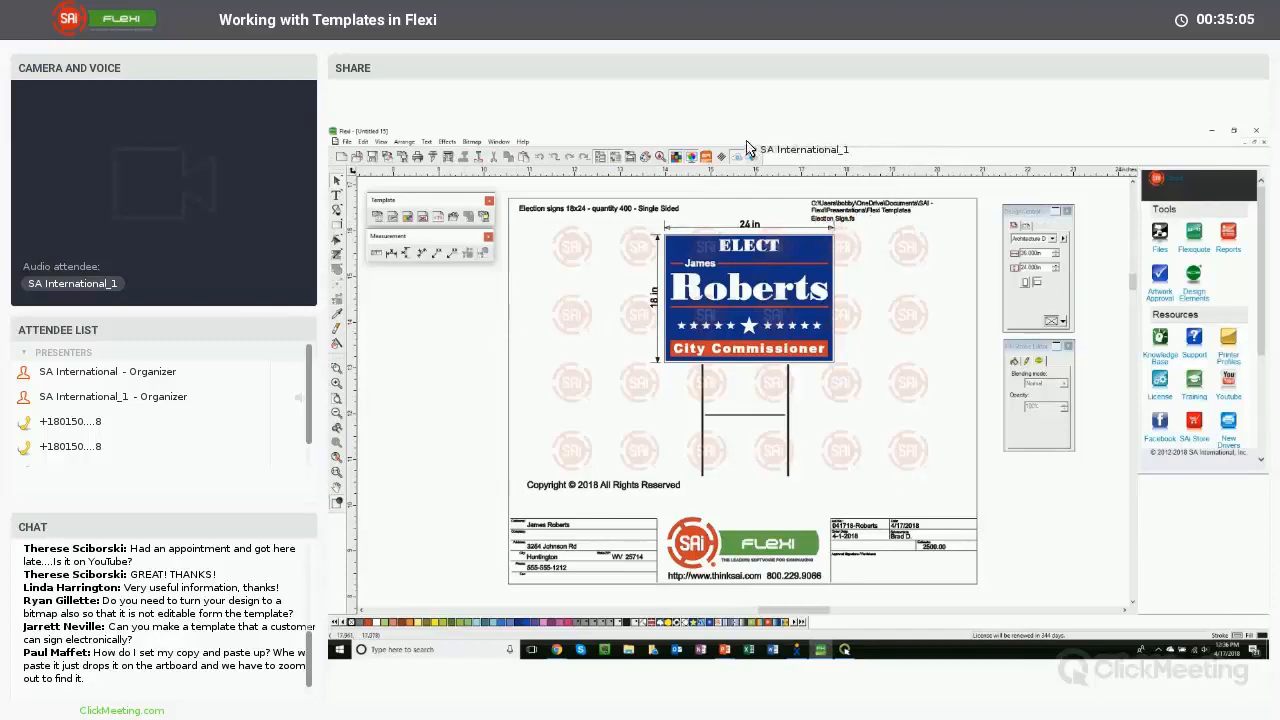
- Enable autoplace on paste and import in the Paste preferences, with X and Y offsets of 12
left_click(364, 141)
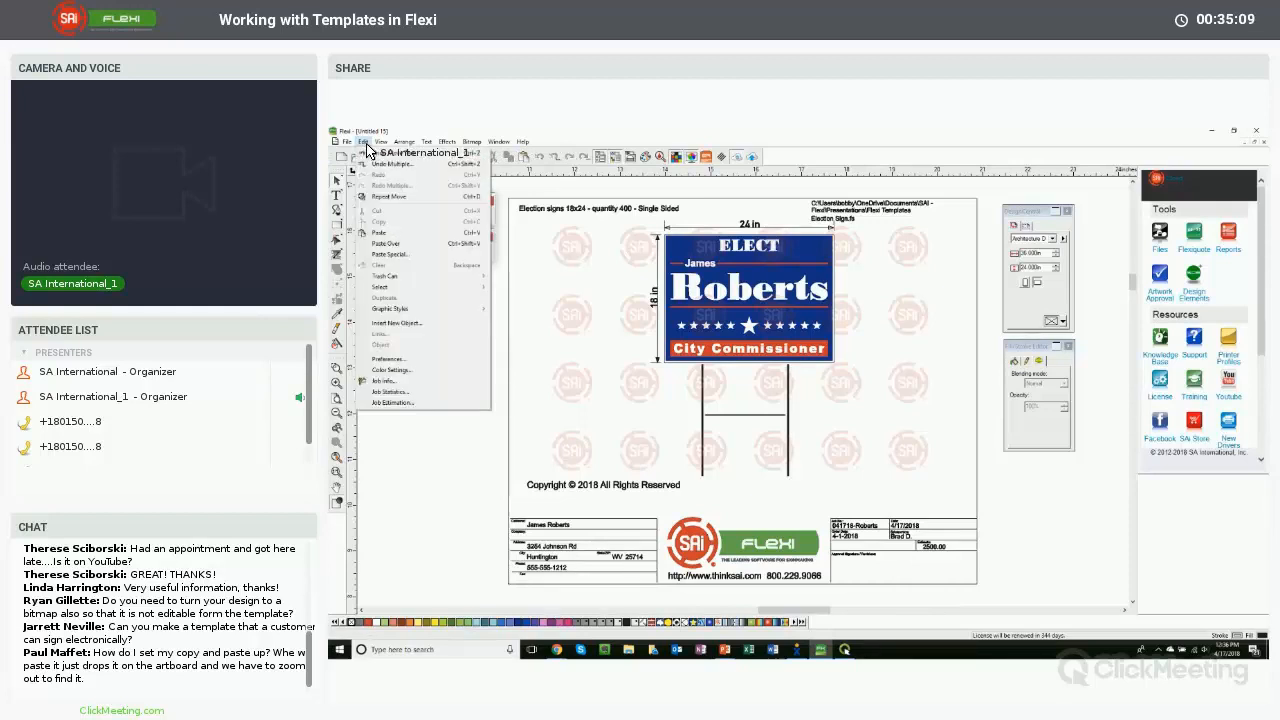
left_click(388, 358)
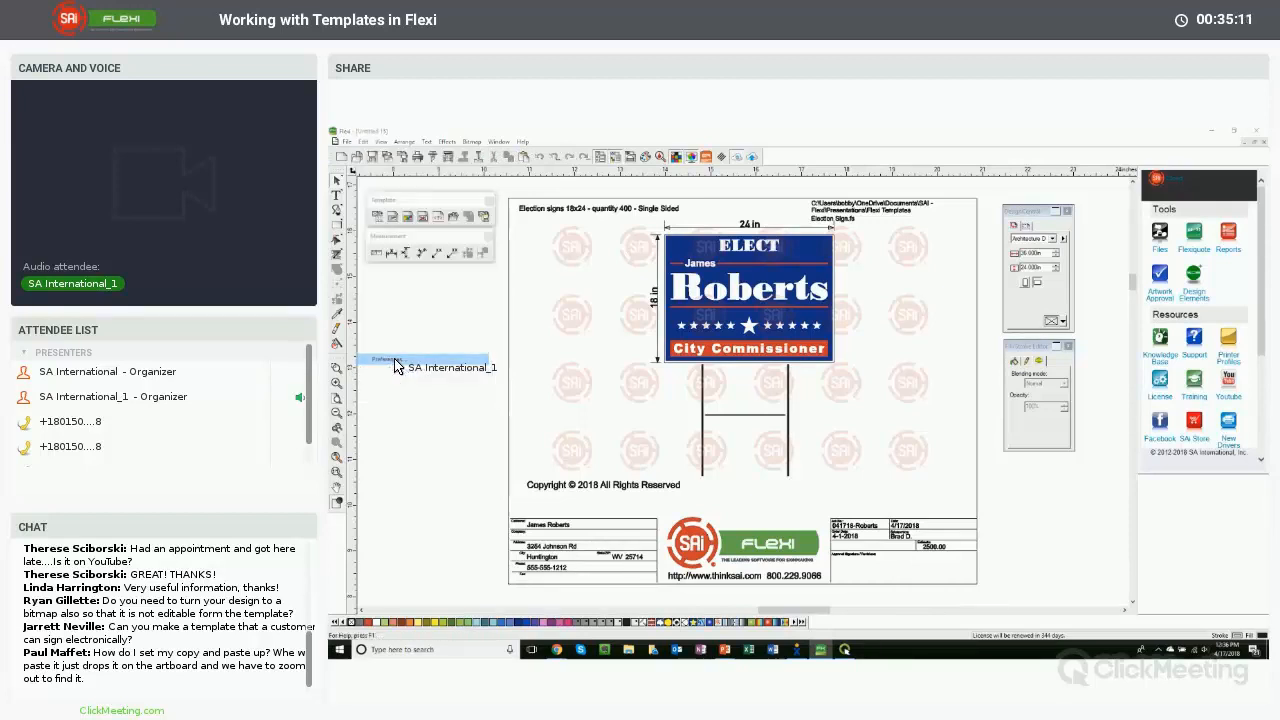
left_click(782, 297)
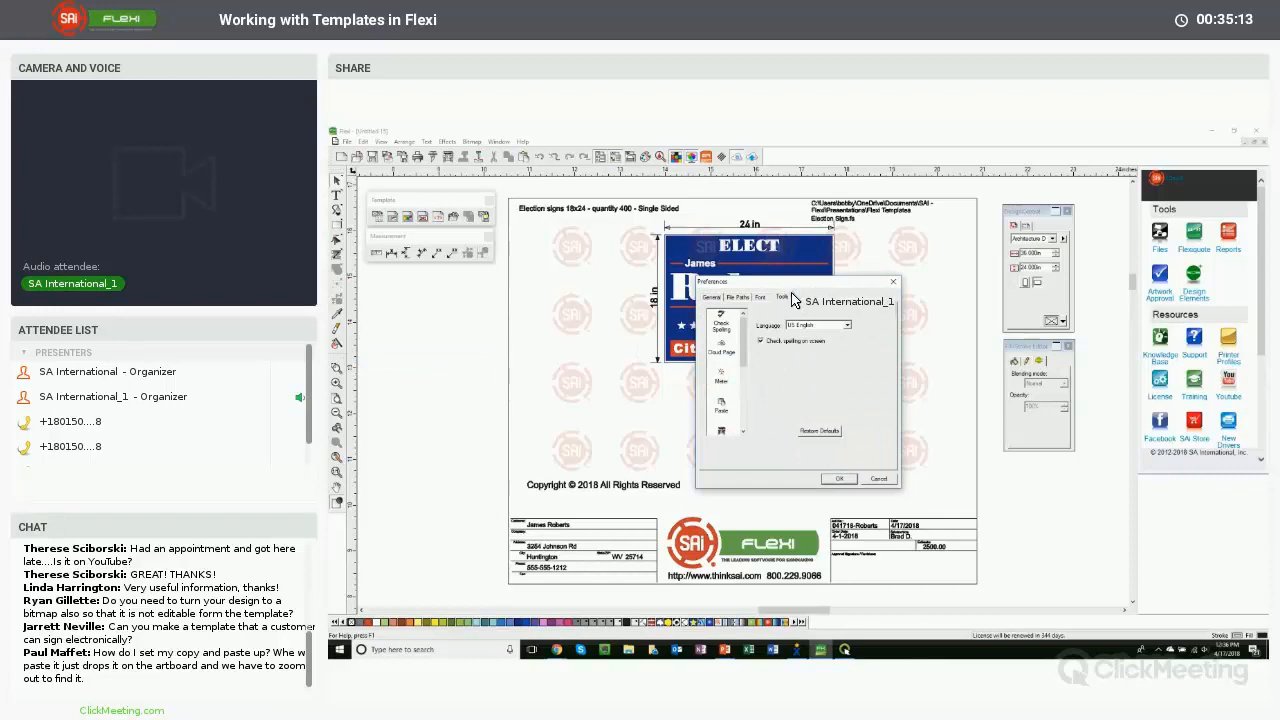
scroll(722, 400, "down", 1)
left_click(721, 375)
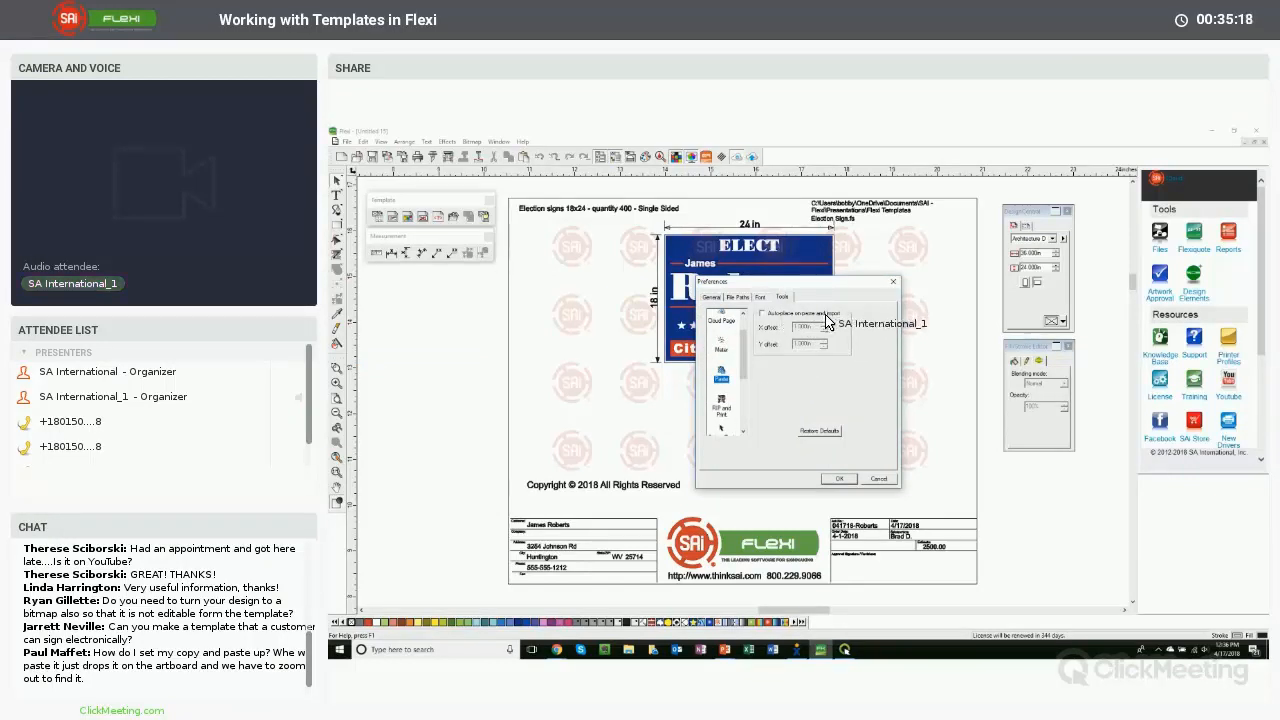
left_click(764, 315)
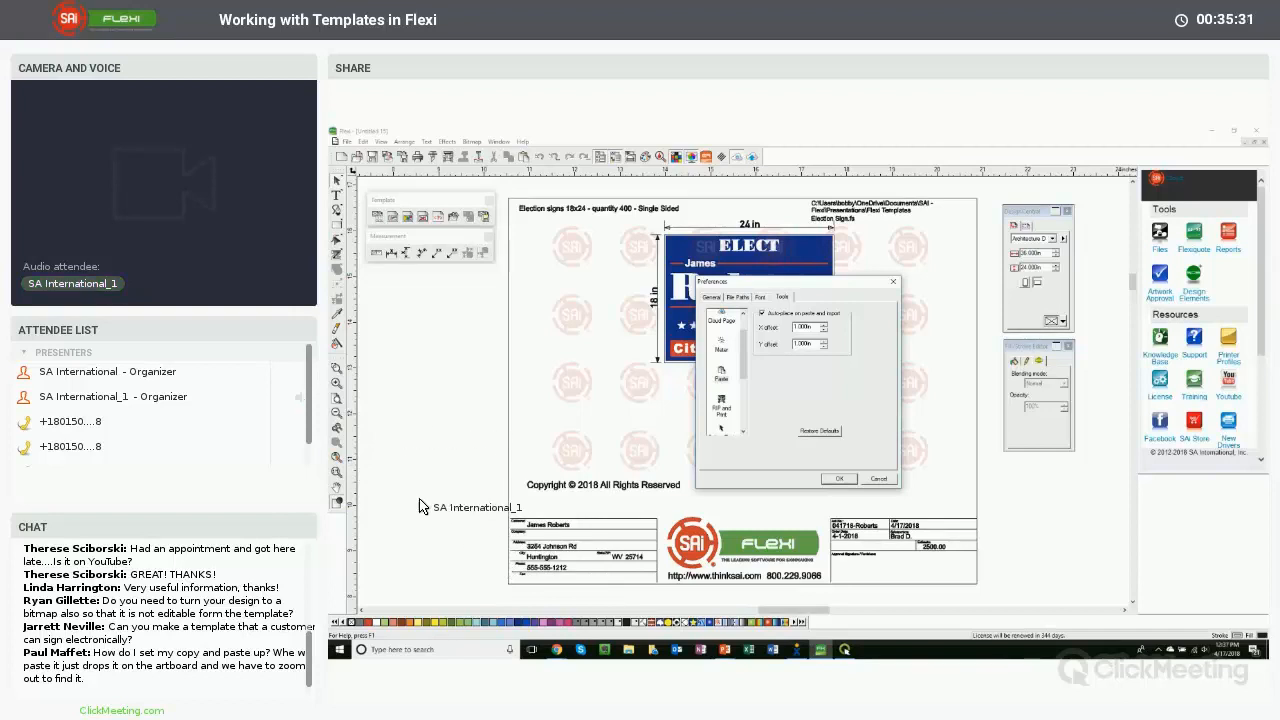
double_click(804, 329)
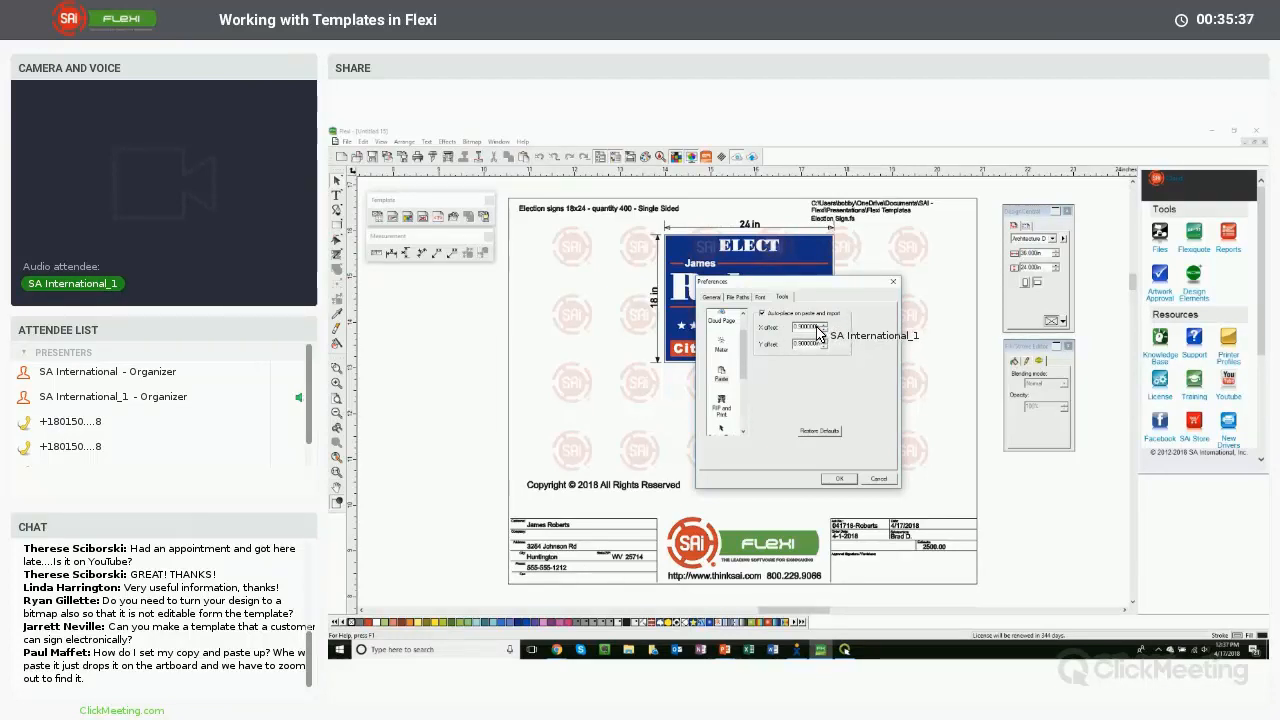
type("12")
double_click(813, 344)
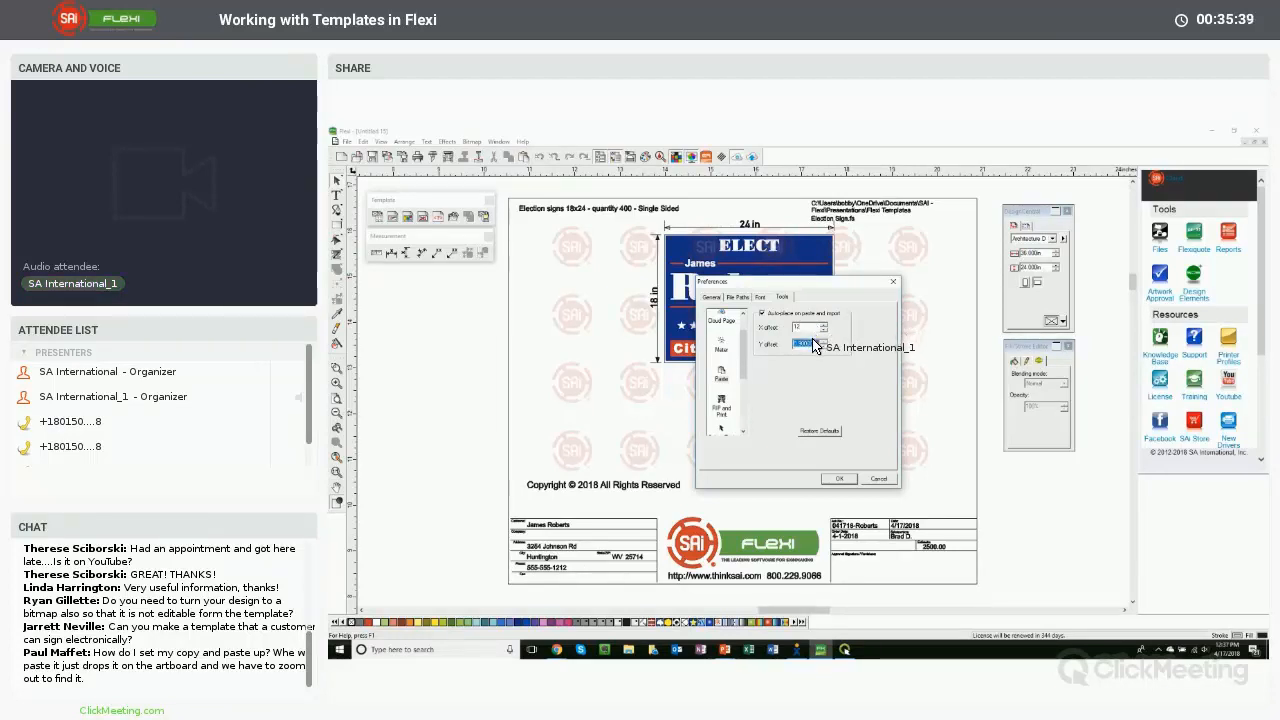
type("12")
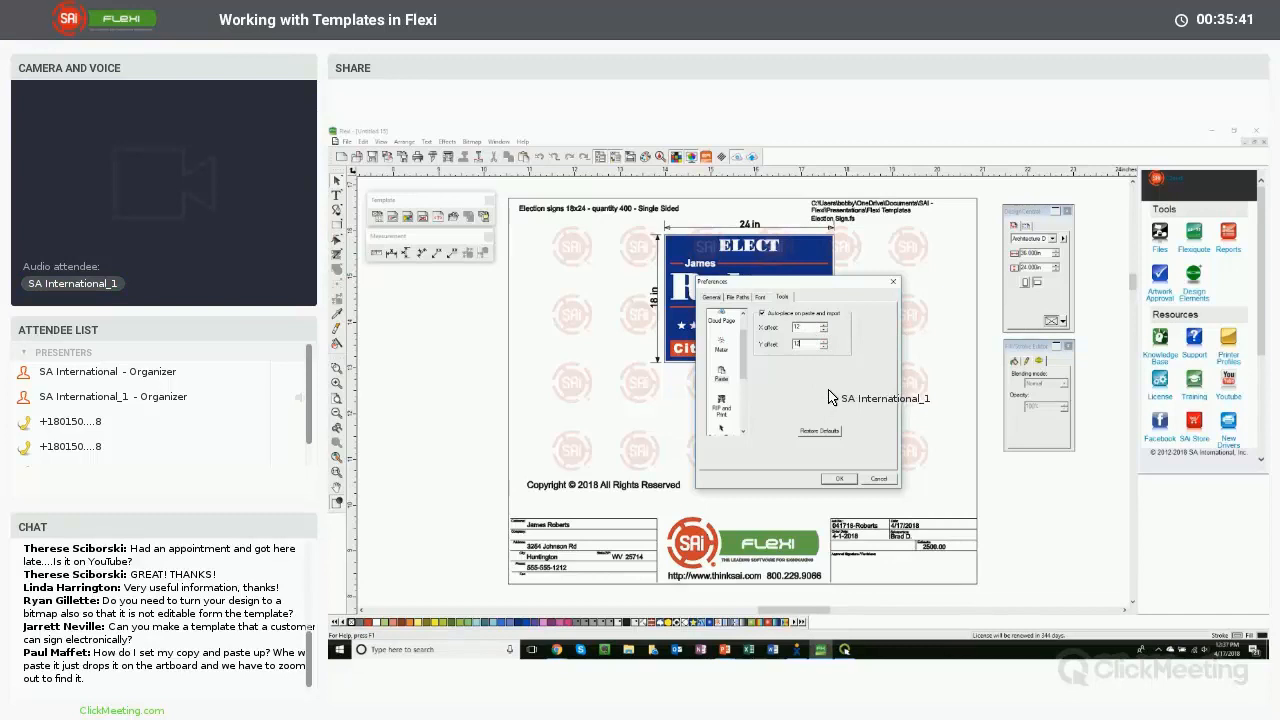
left_click(839, 478)
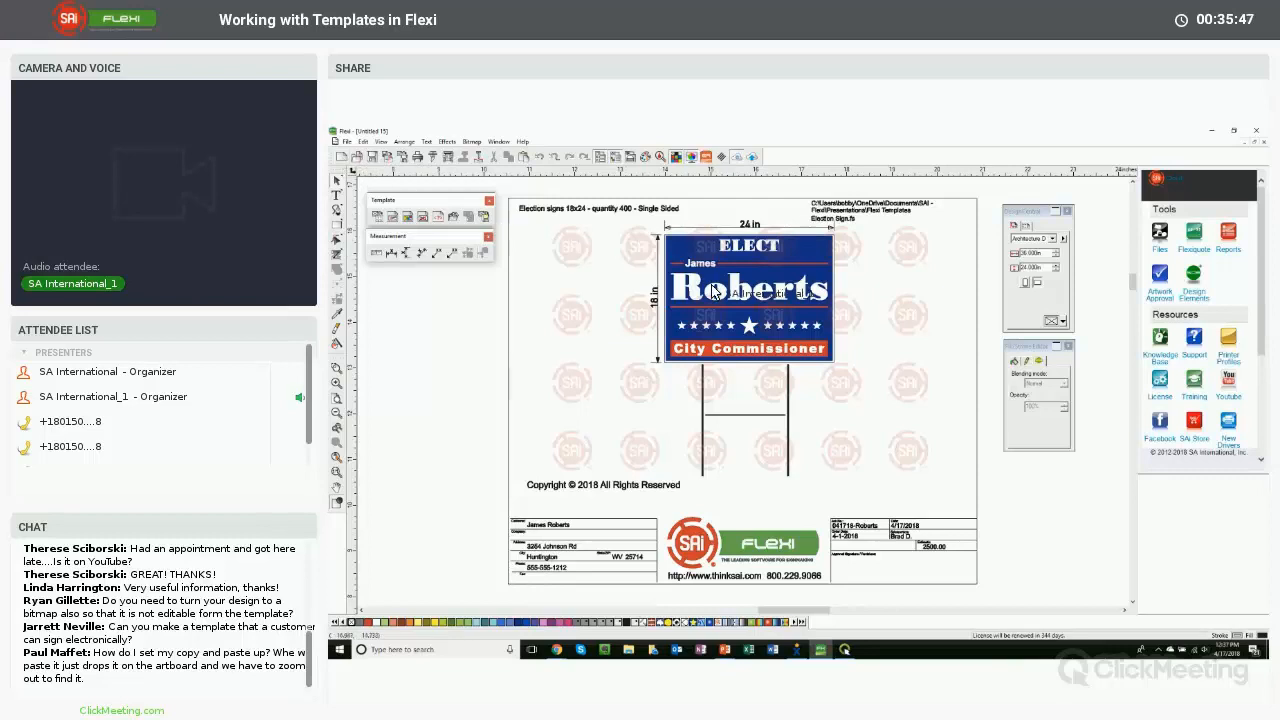
- Copy a watermark logo from the template and paste it into a new blank document
left_click(755, 297)
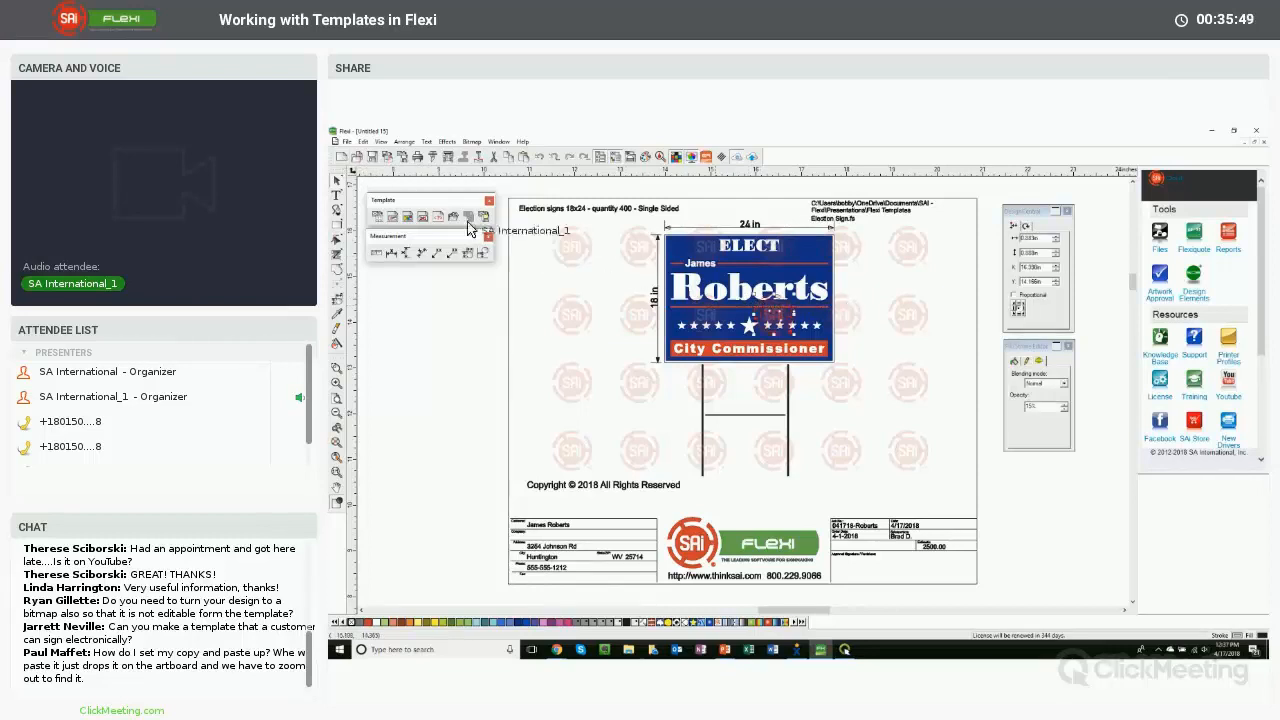
left_click(343, 157)
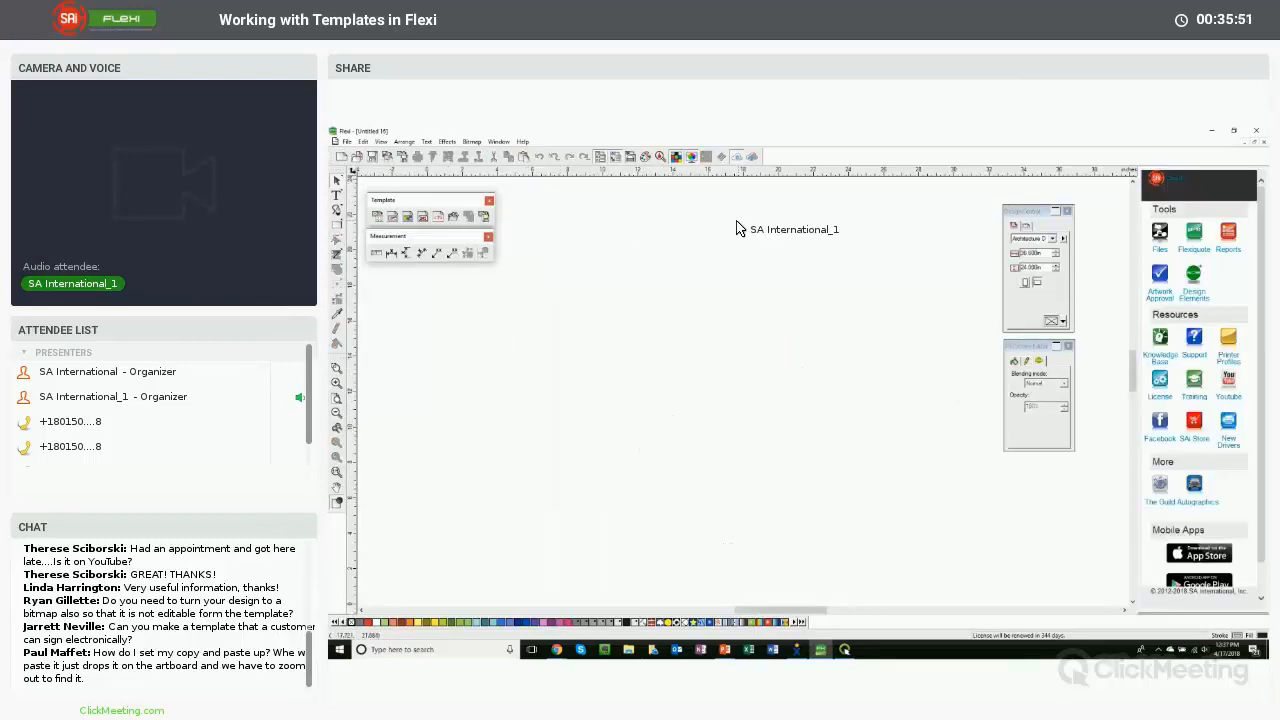
left_click(741, 228)
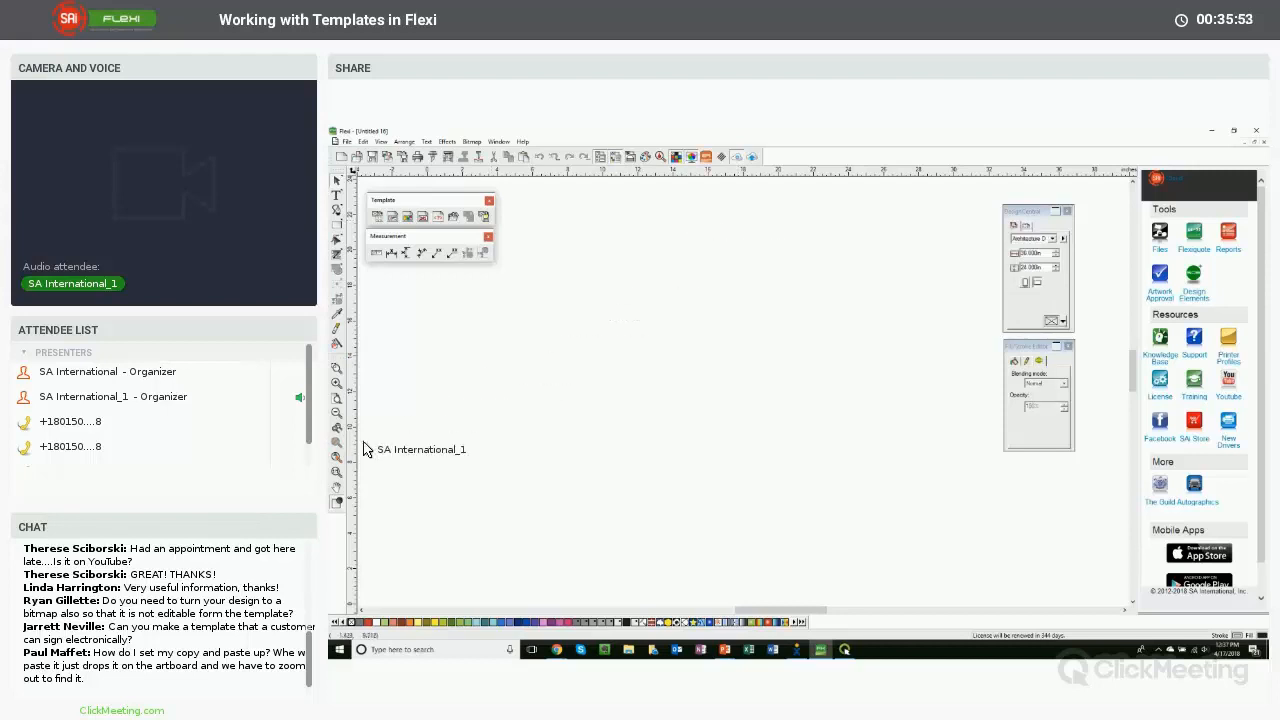
left_click(337, 457)
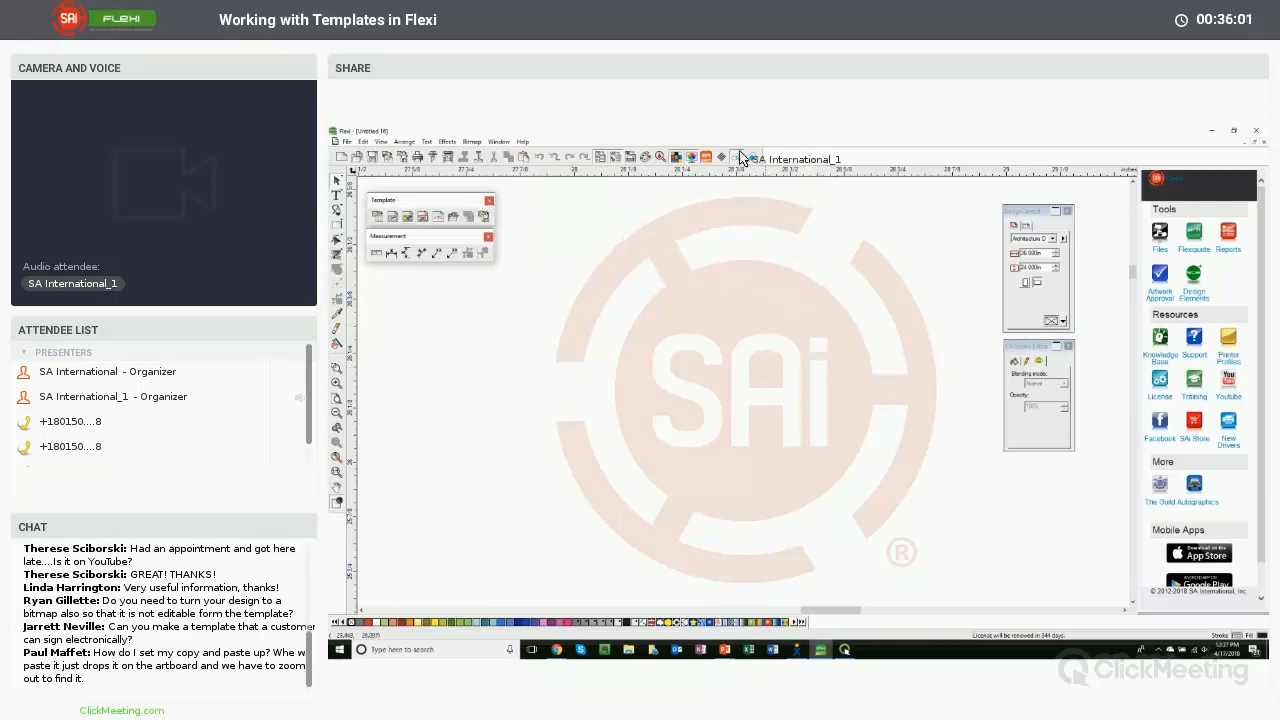
left_click(675, 376)
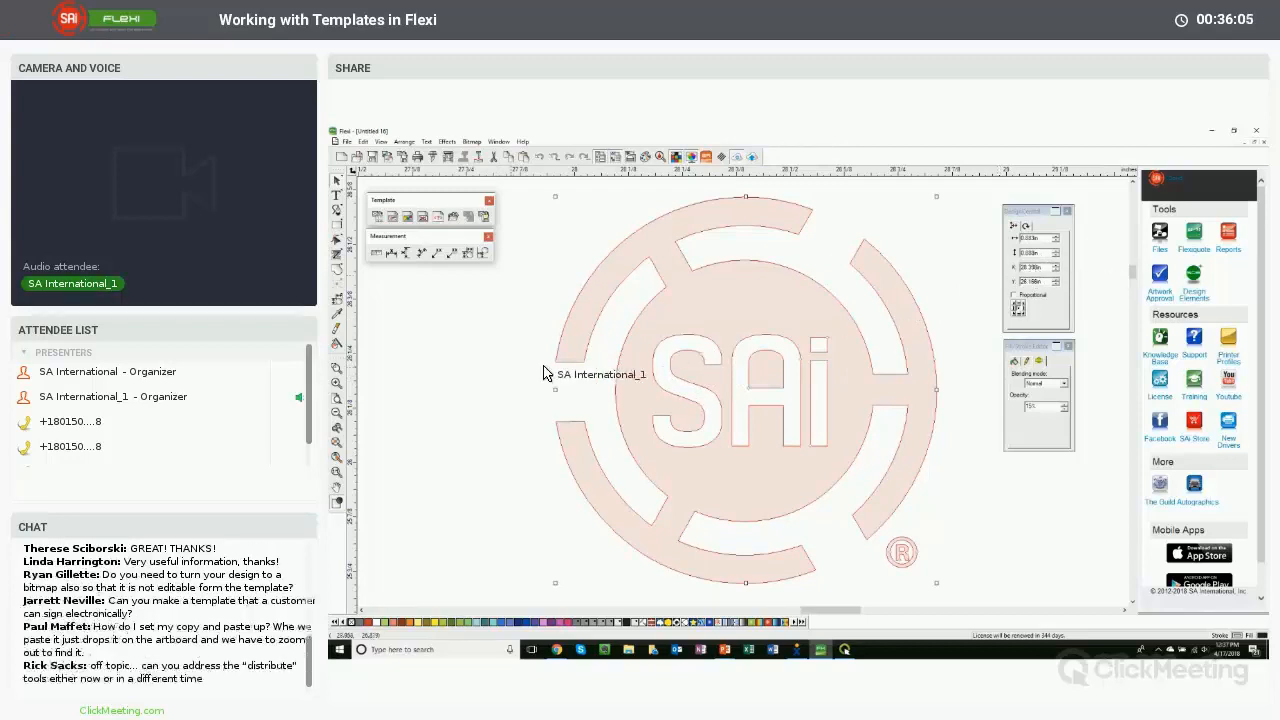
- Undo the paste, paste the logo again, then cut it and close the new document
key("ctrl+z")
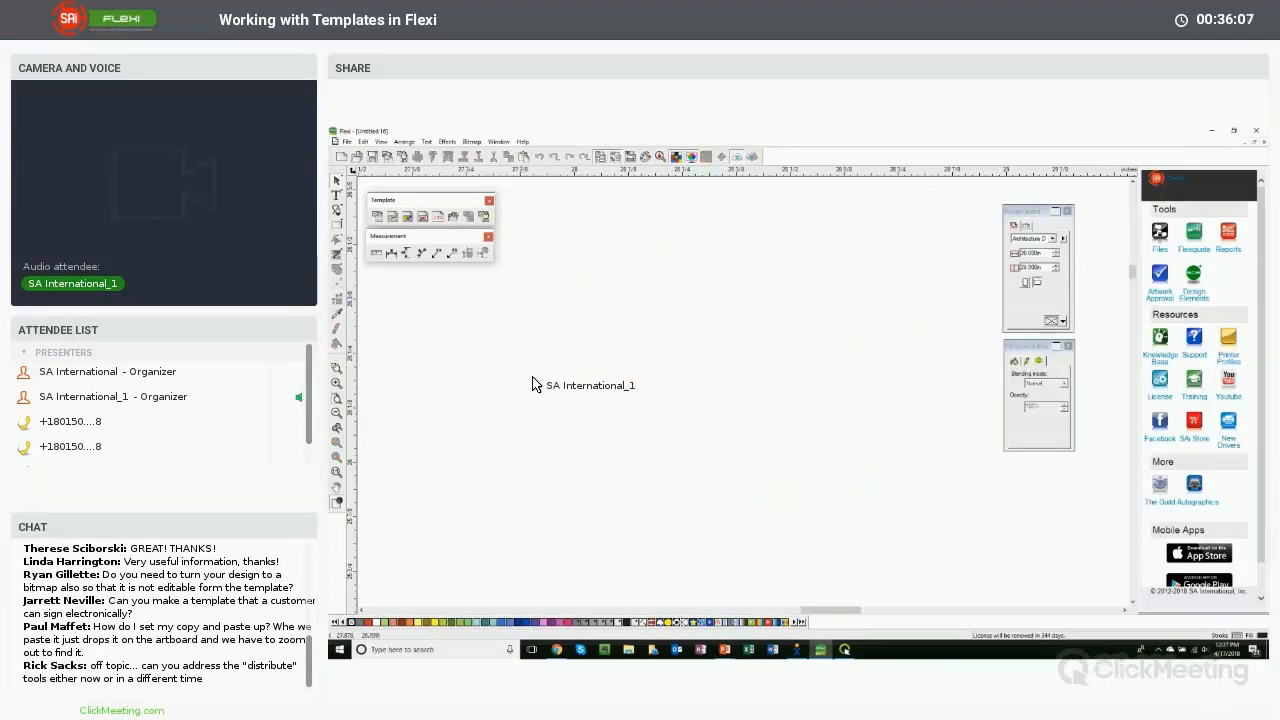
right_click(521, 381)
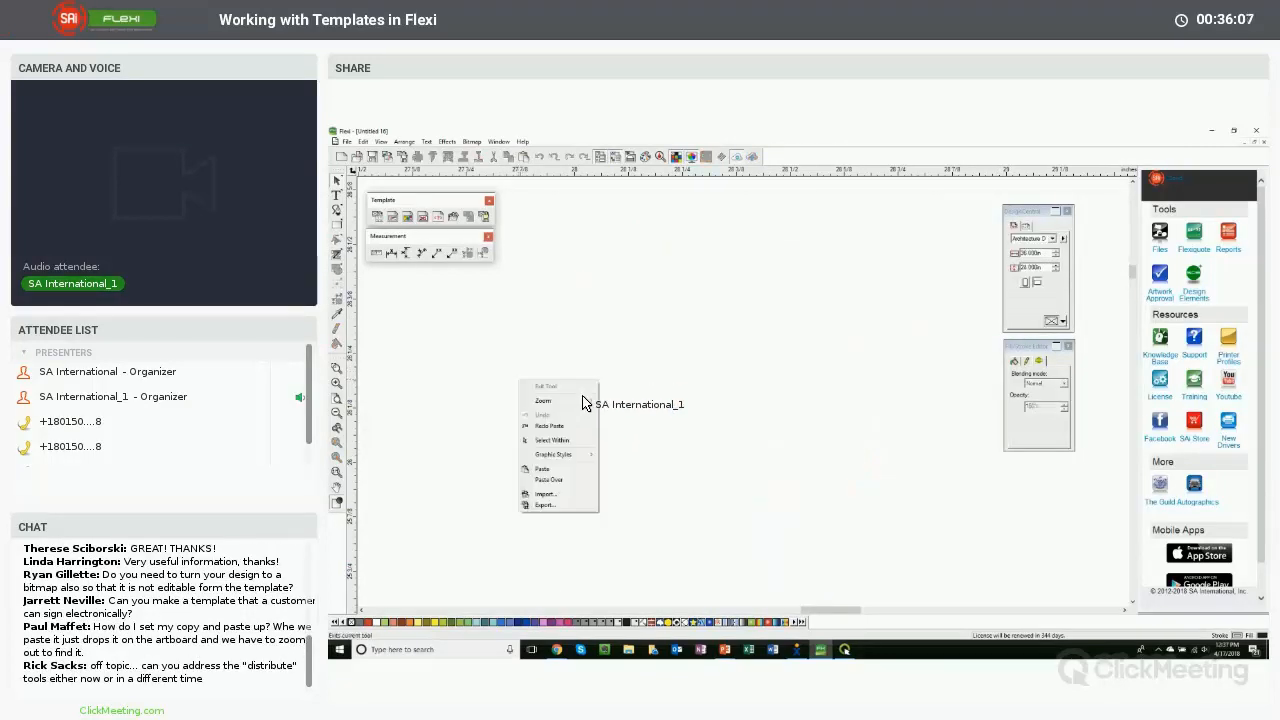
left_click(563, 469)
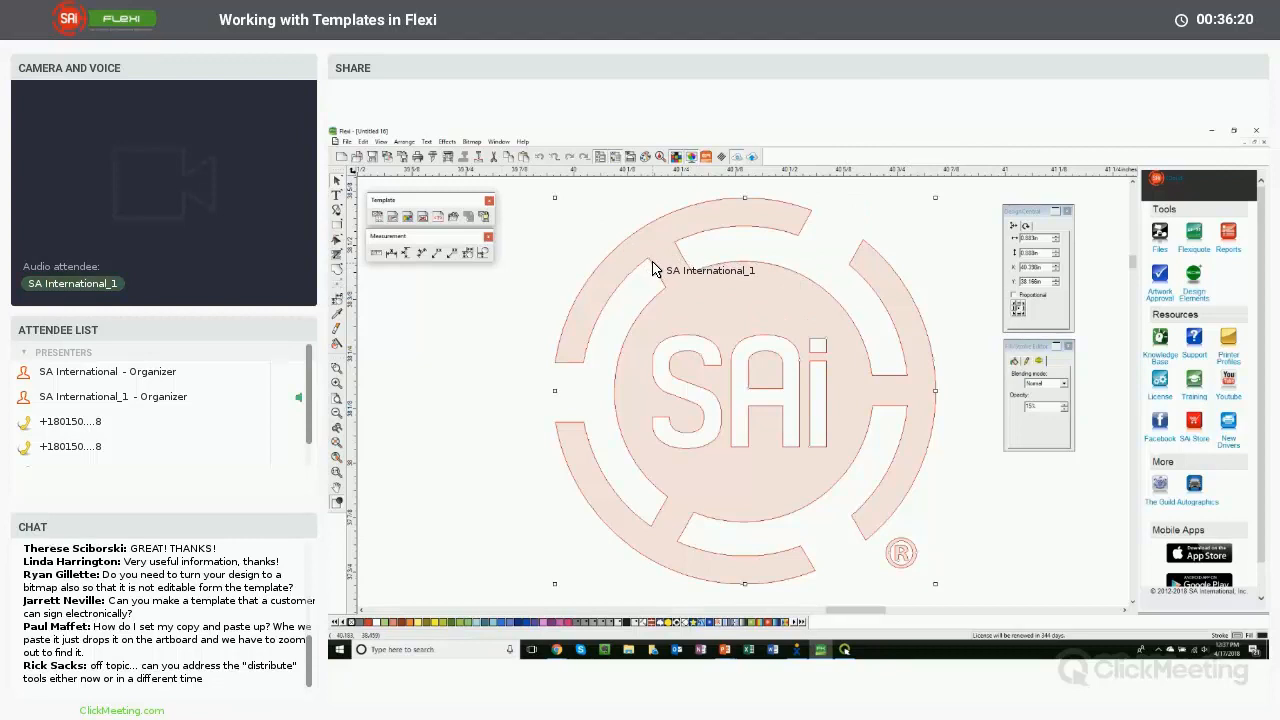
key("ctrl+x")
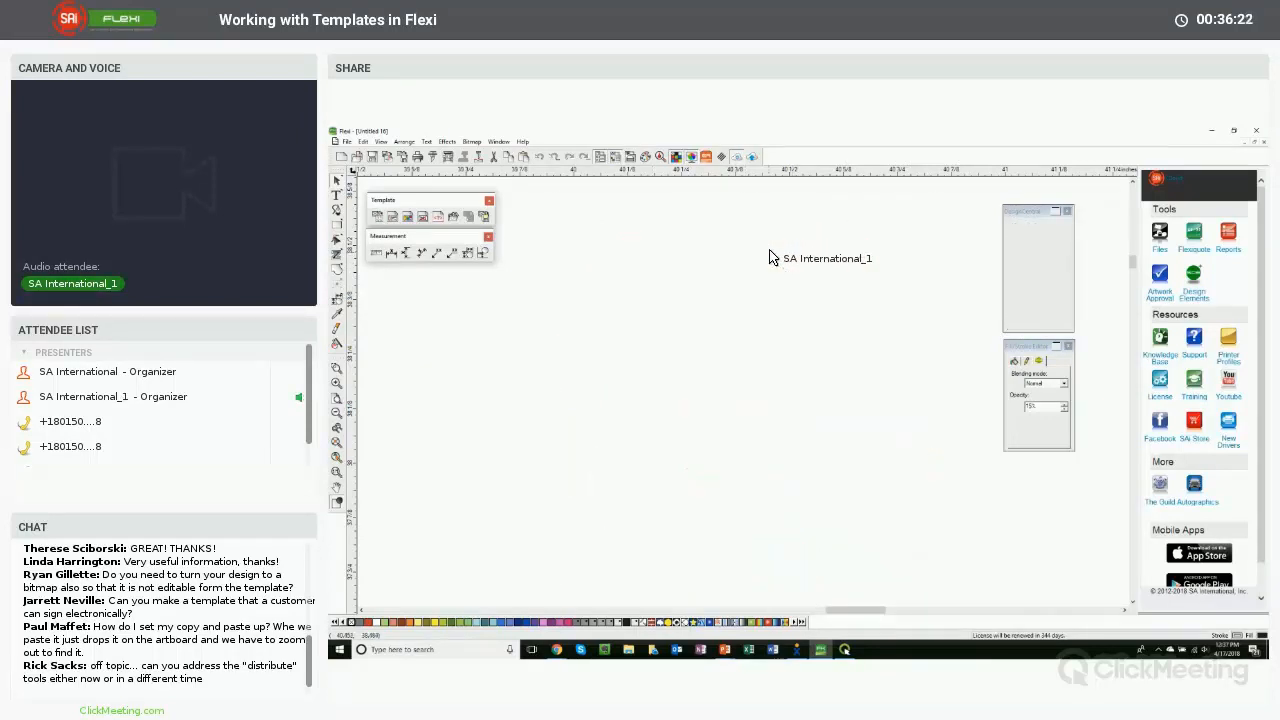
left_click(1255, 143)
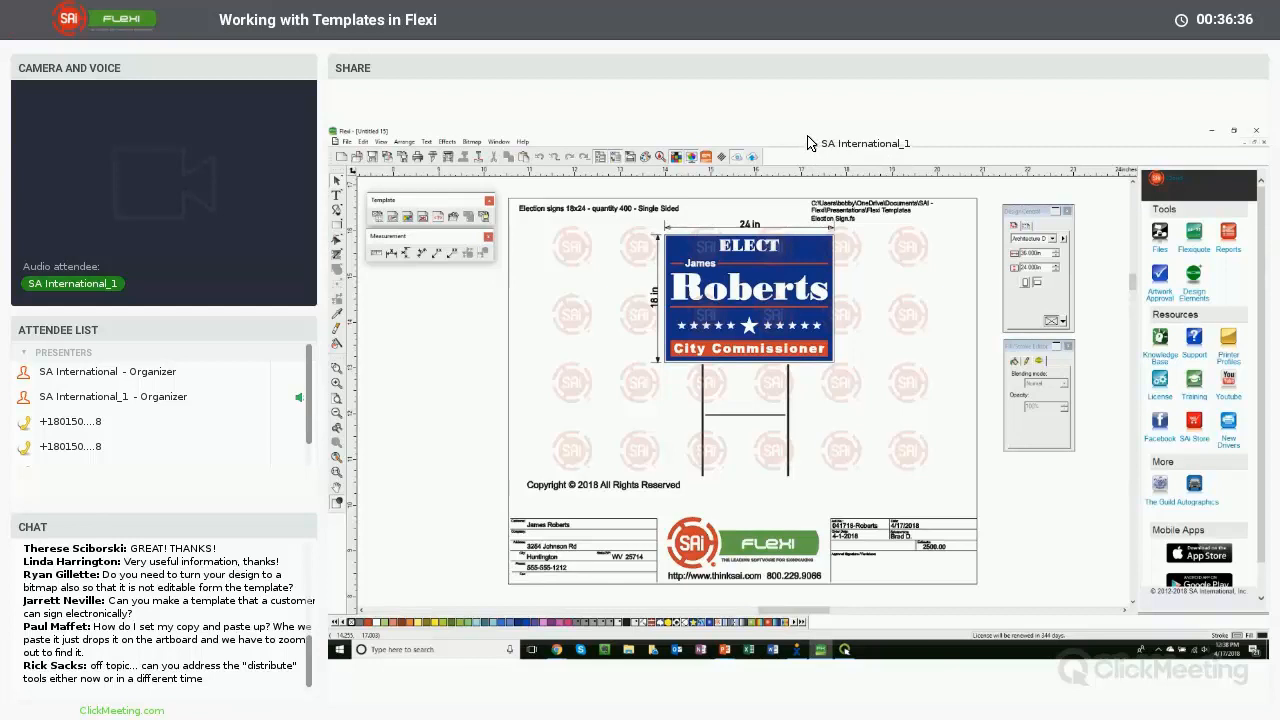
- Select a watermark logo and reopen the Paste preferences to review the autoplace offsets
left_click(574, 249)
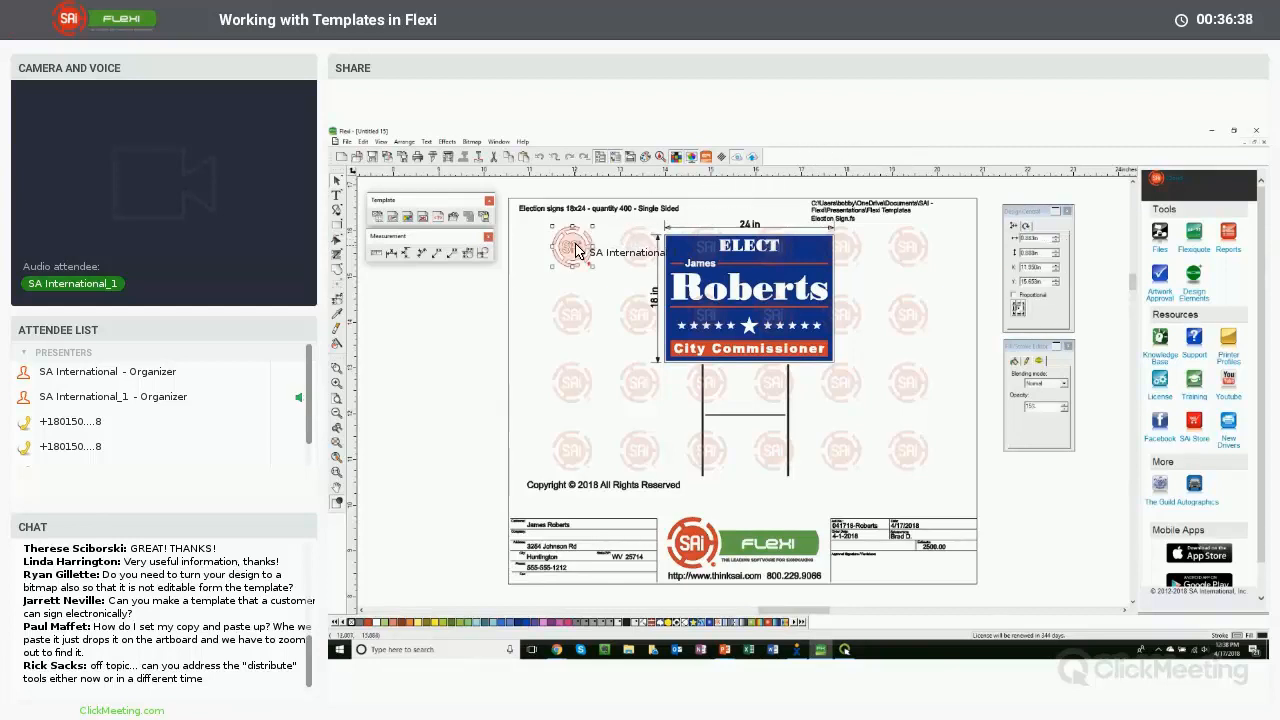
left_click(488, 312)
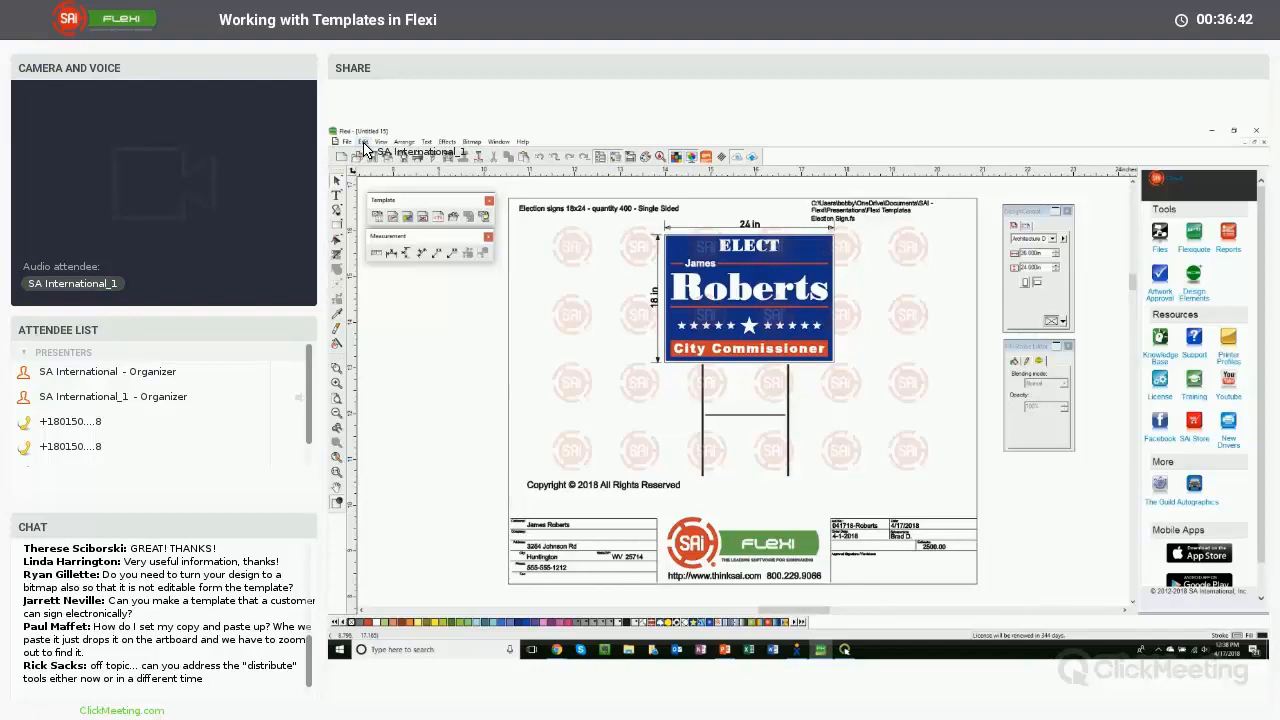
left_click(365, 142)
left_click(405, 359)
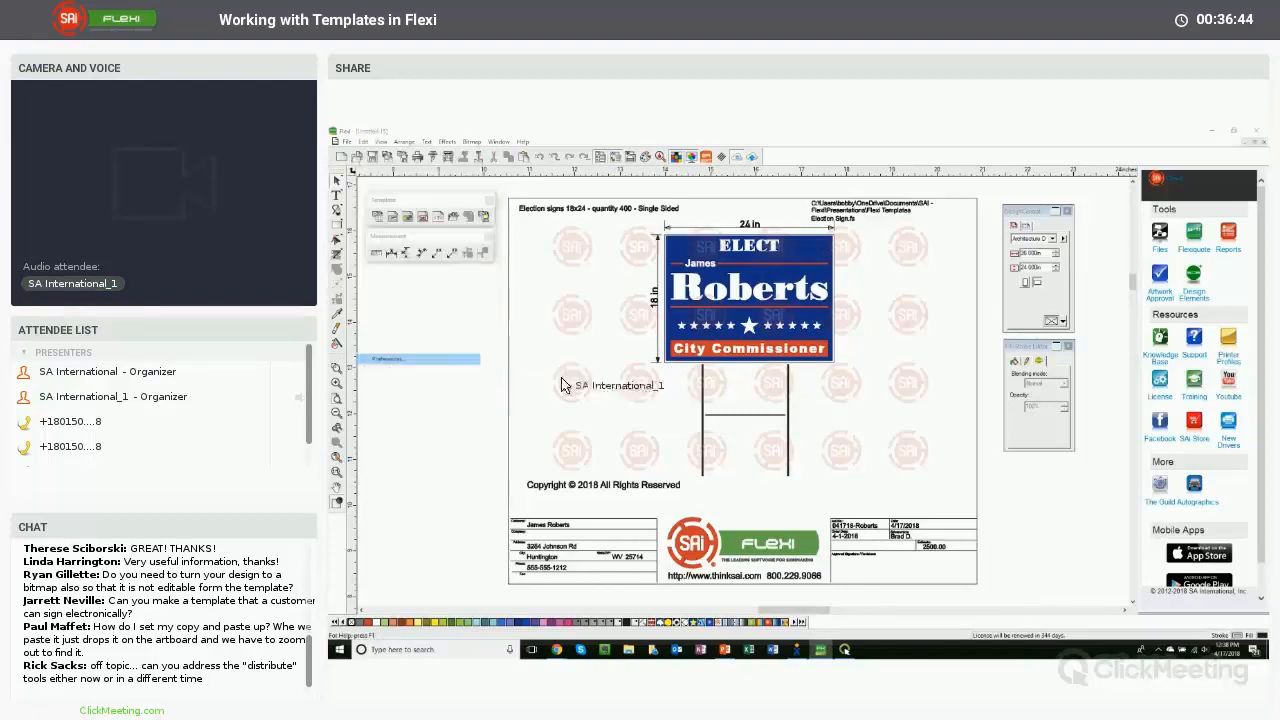
left_click(781, 297)
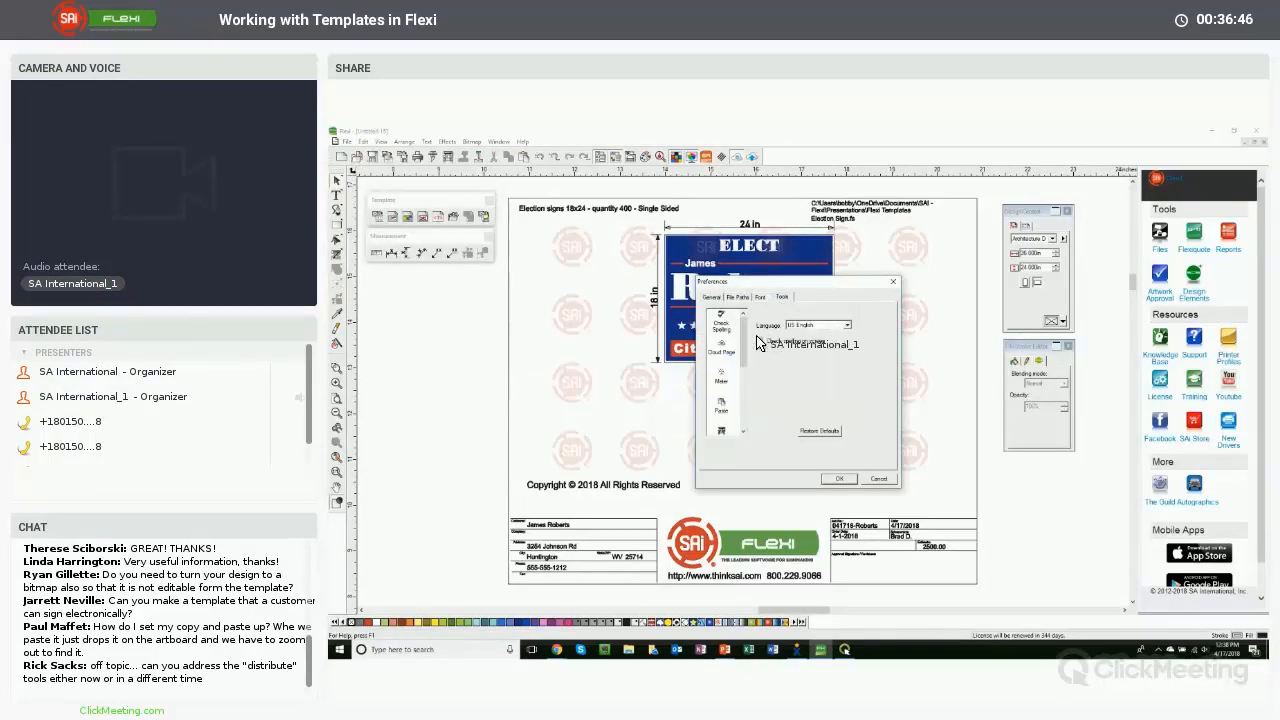
left_click_drag(744, 361, 744, 390)
left_click(723, 336)
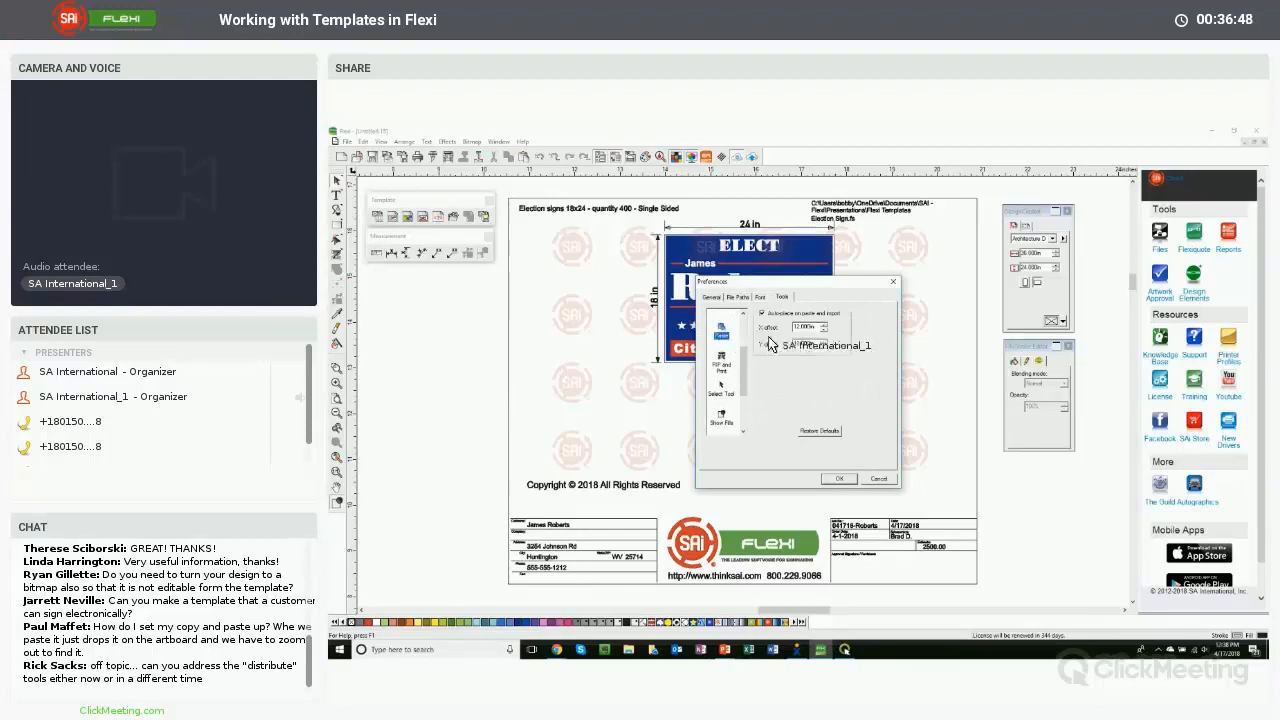
left_click(840, 478)
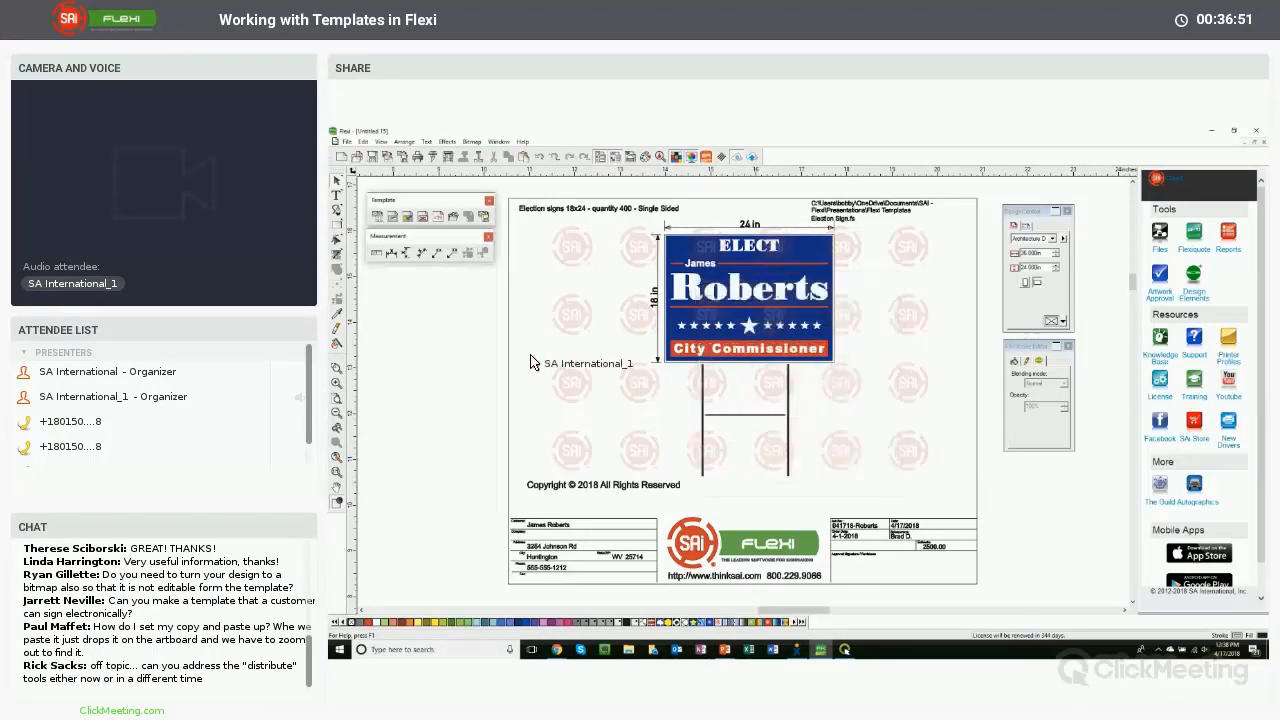
- Zoom to the whole template and locate the Distribute command among the arrangement options
left_click(338, 413)
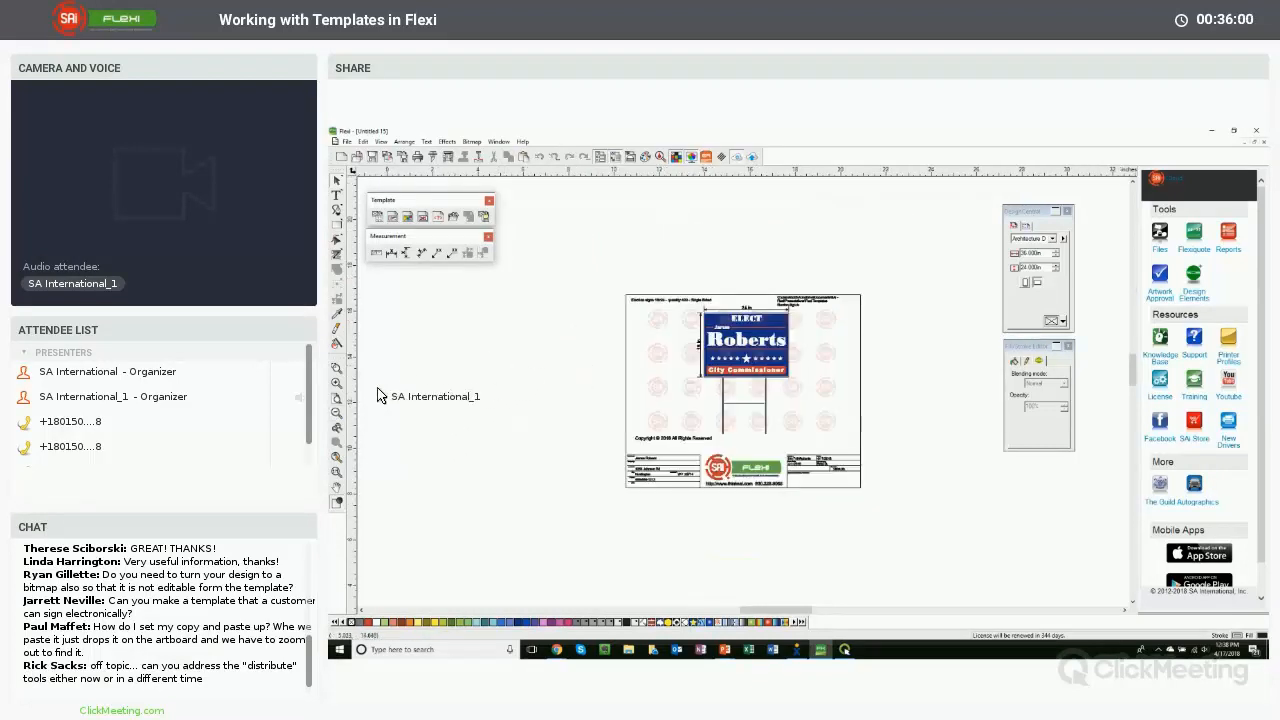
left_click(806, 400)
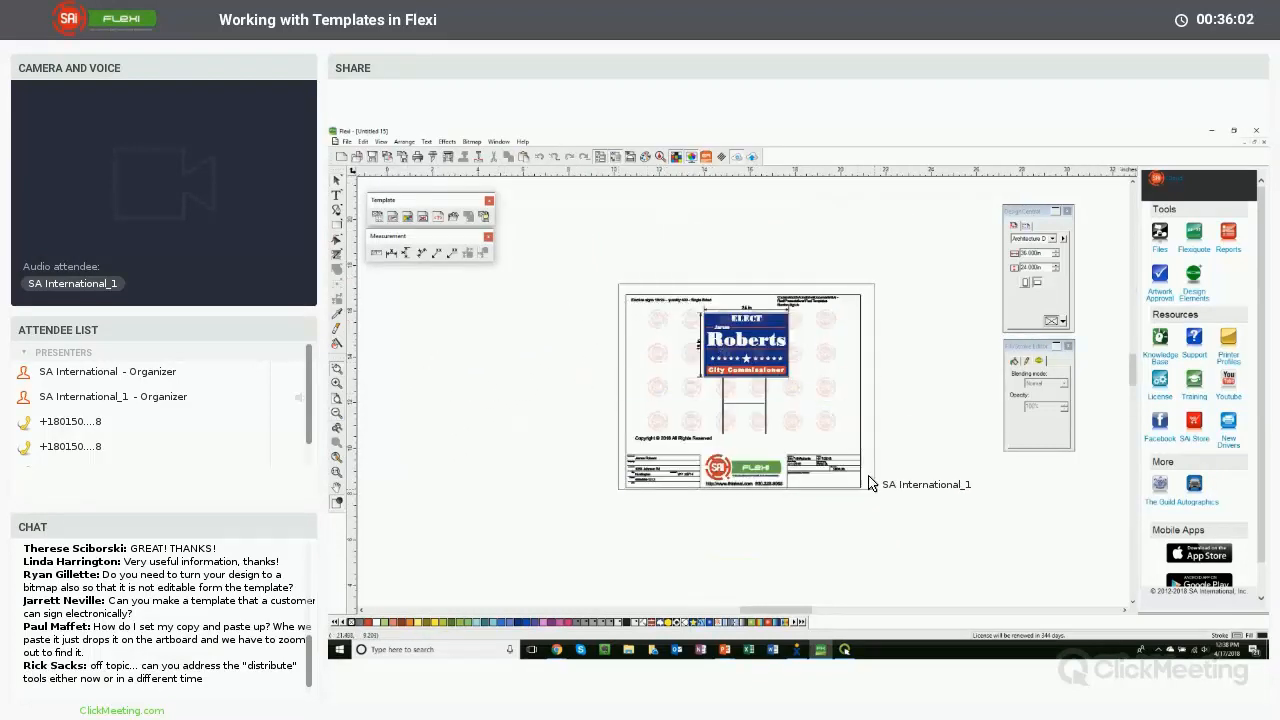
left_click_drag(869, 478, 874, 488)
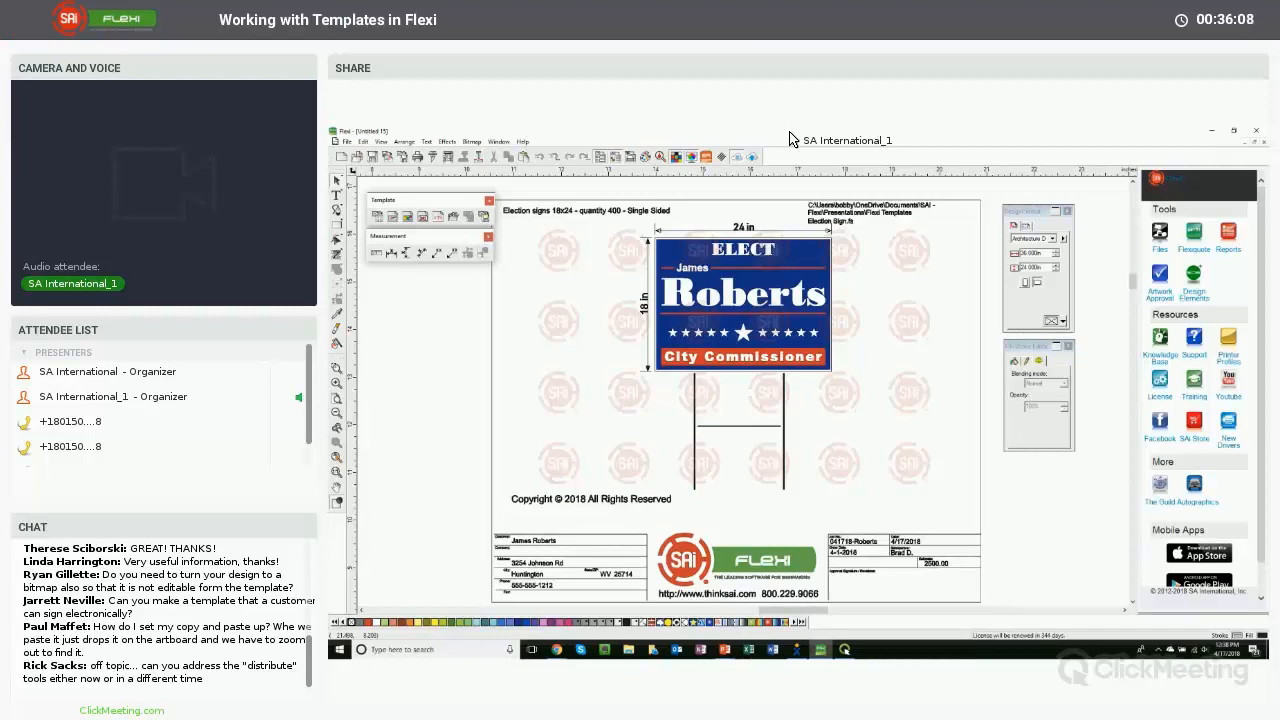
left_click(362, 142)
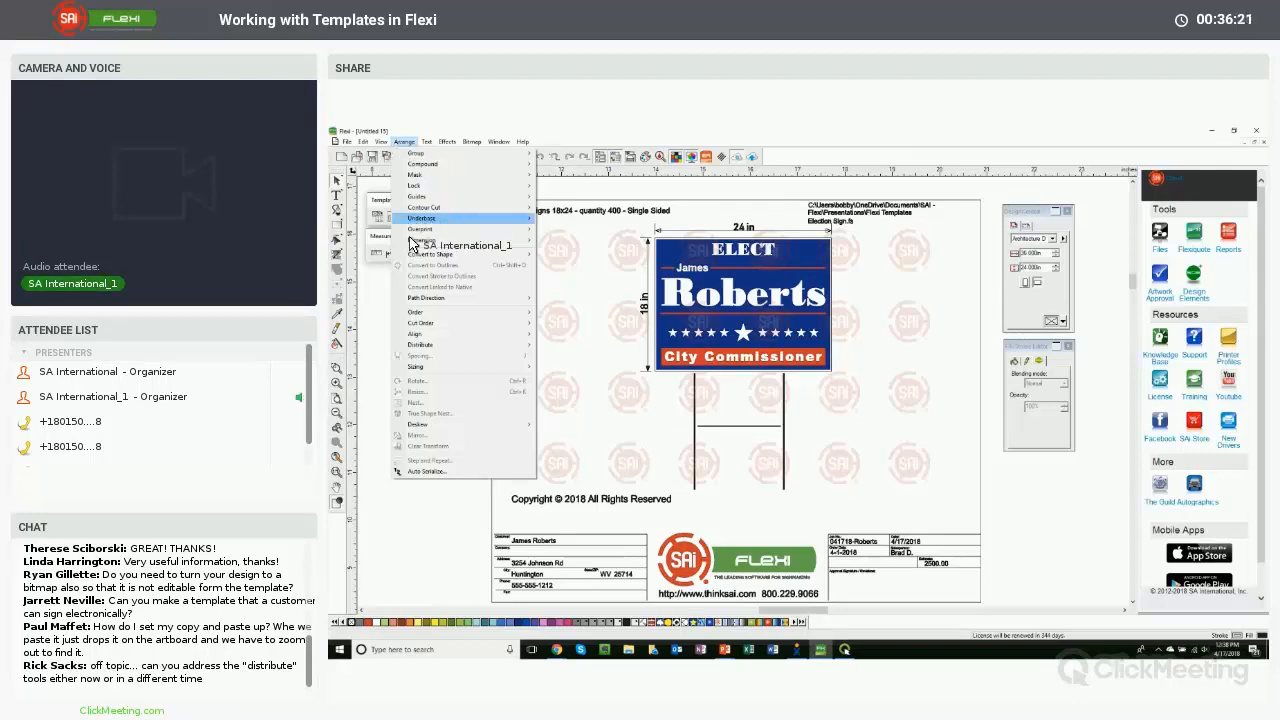
mouse_move(437, 428)
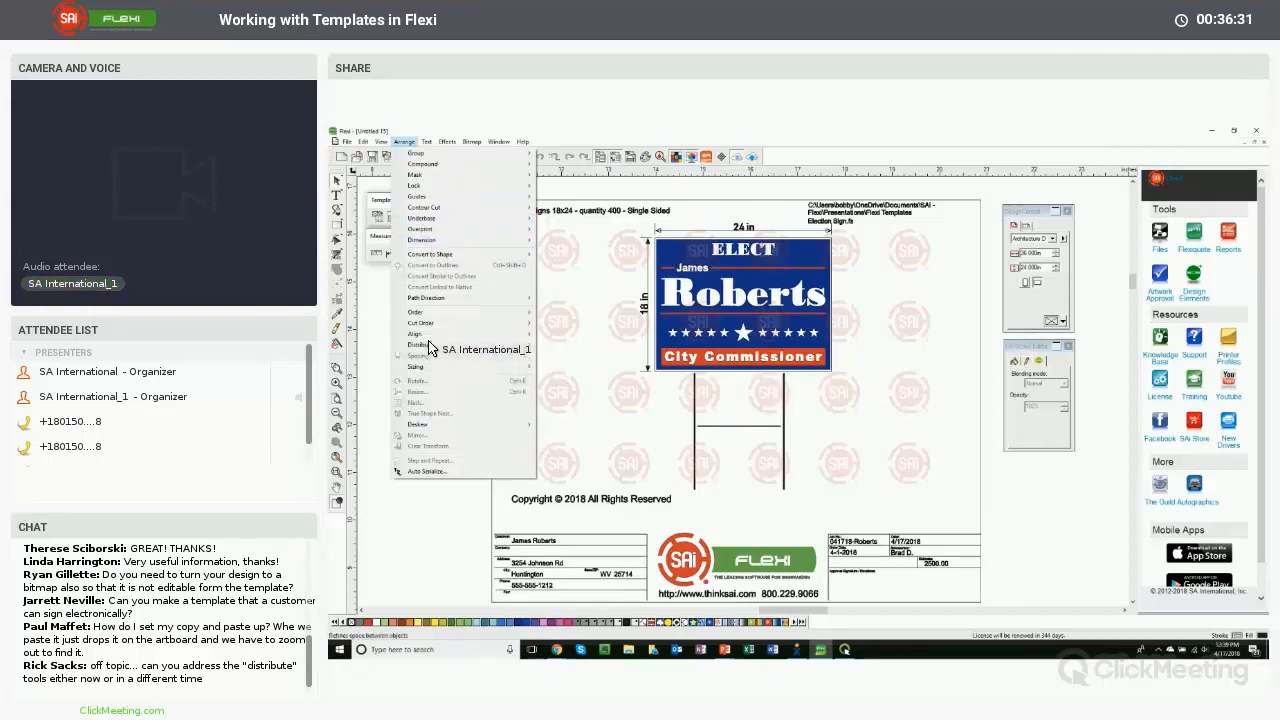
mouse_move(426, 350)
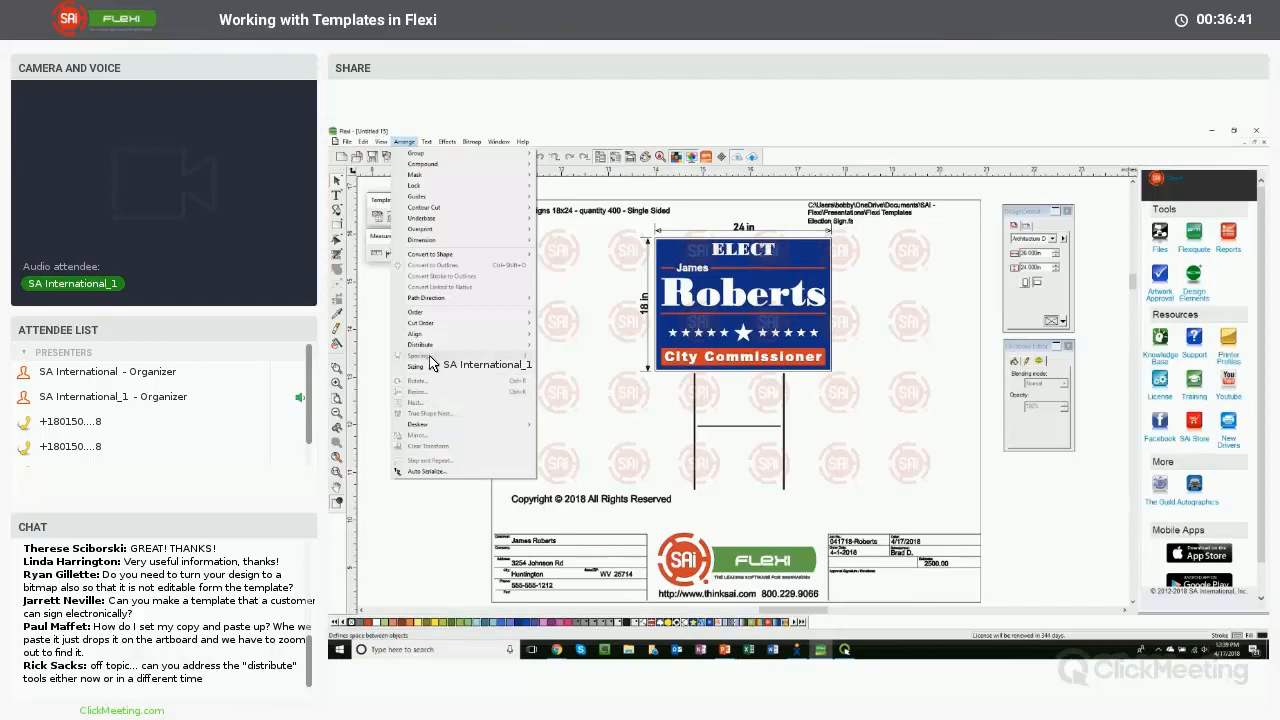
left_click(844, 148)
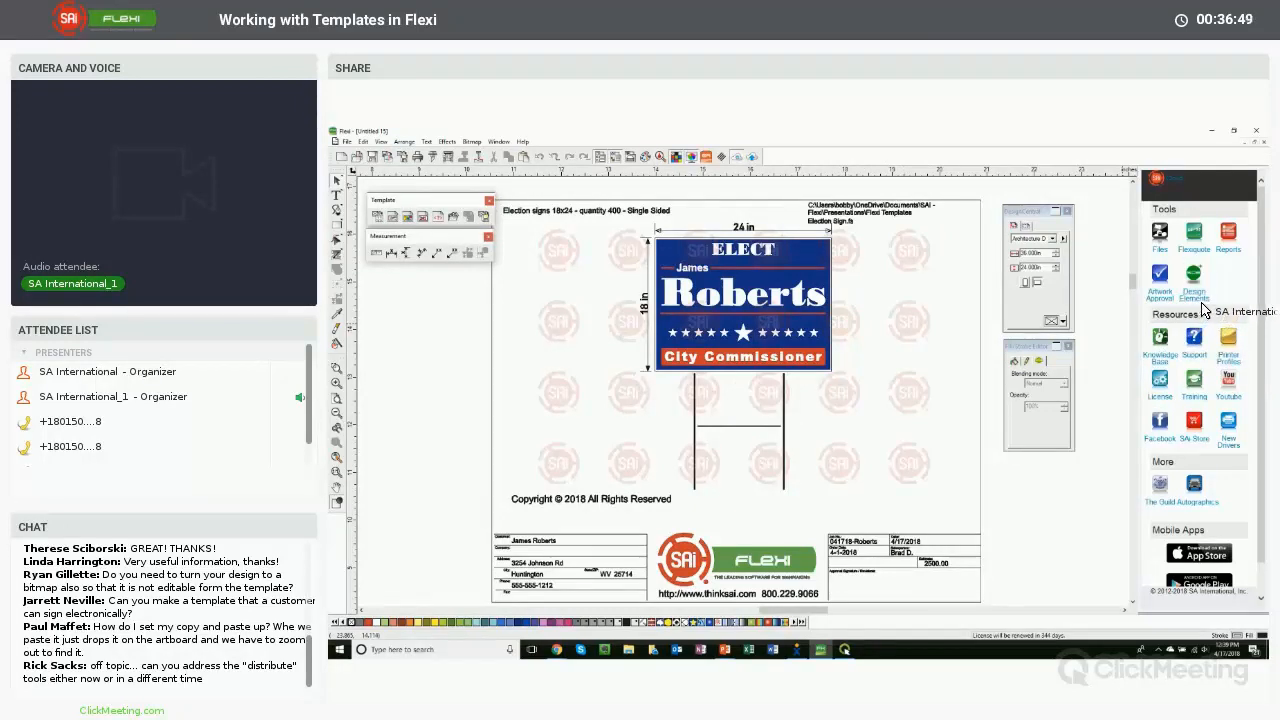
- Open Flexi's Knowledge Base in the browser and search it for distribute
left_click(1160, 356)
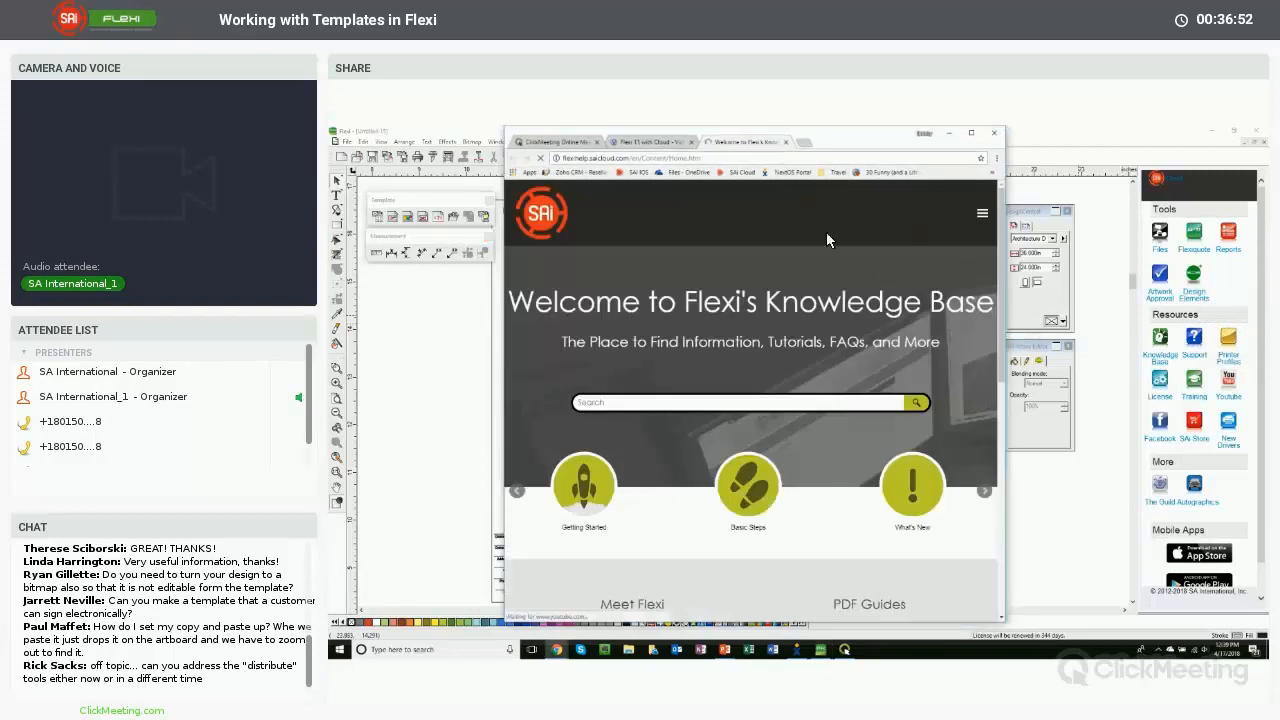
left_click(970, 133)
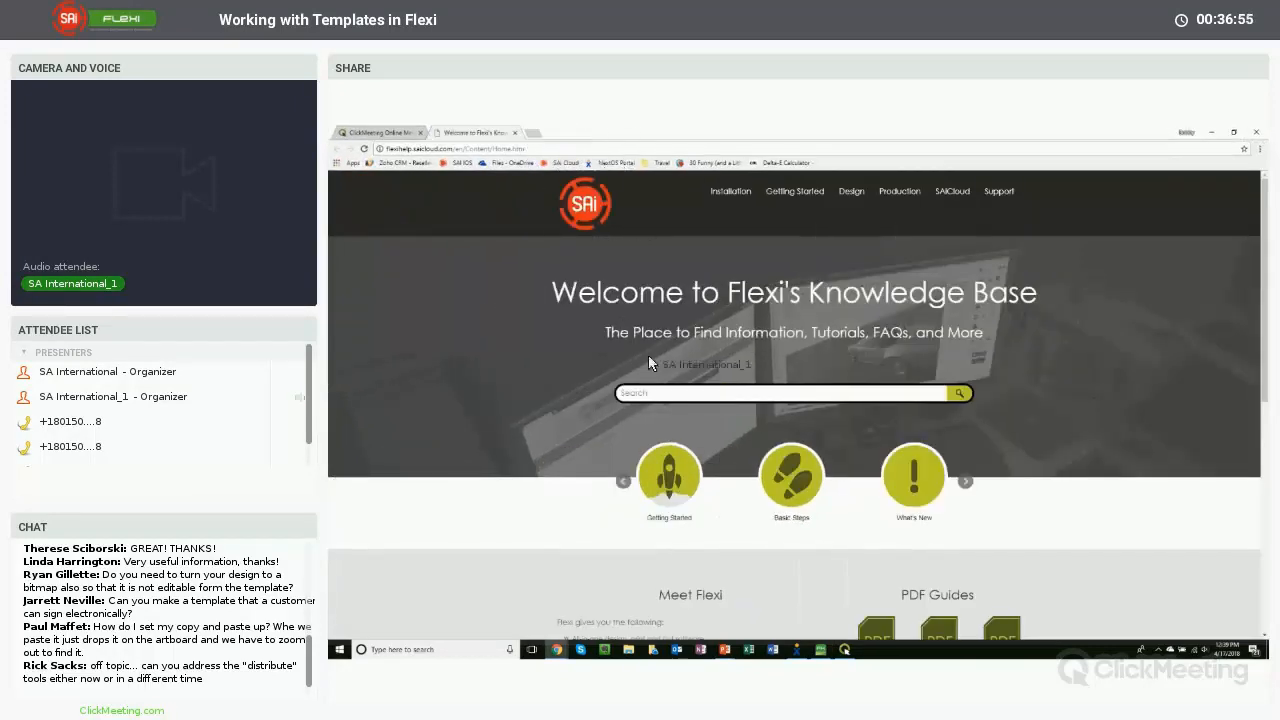
left_click(687, 393)
type("distribute")
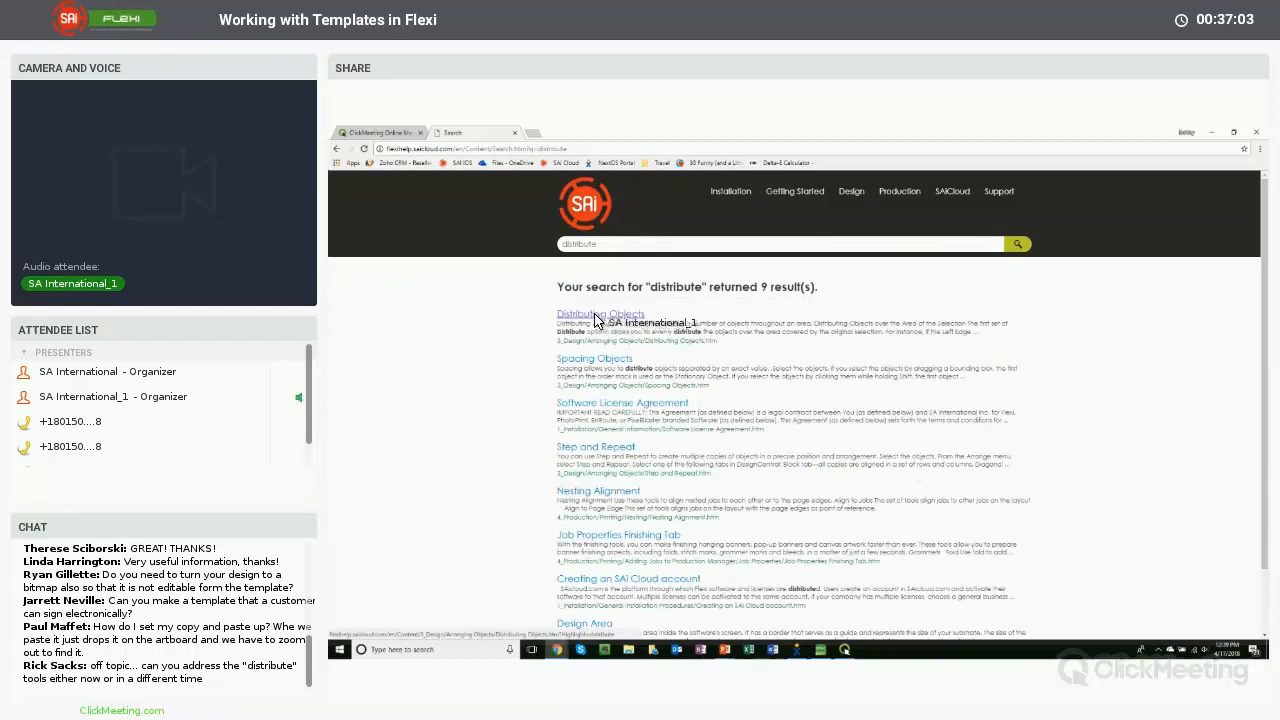
- Open the Distributing Objects article and scroll through its distribute options and examples
left_click(598, 315)
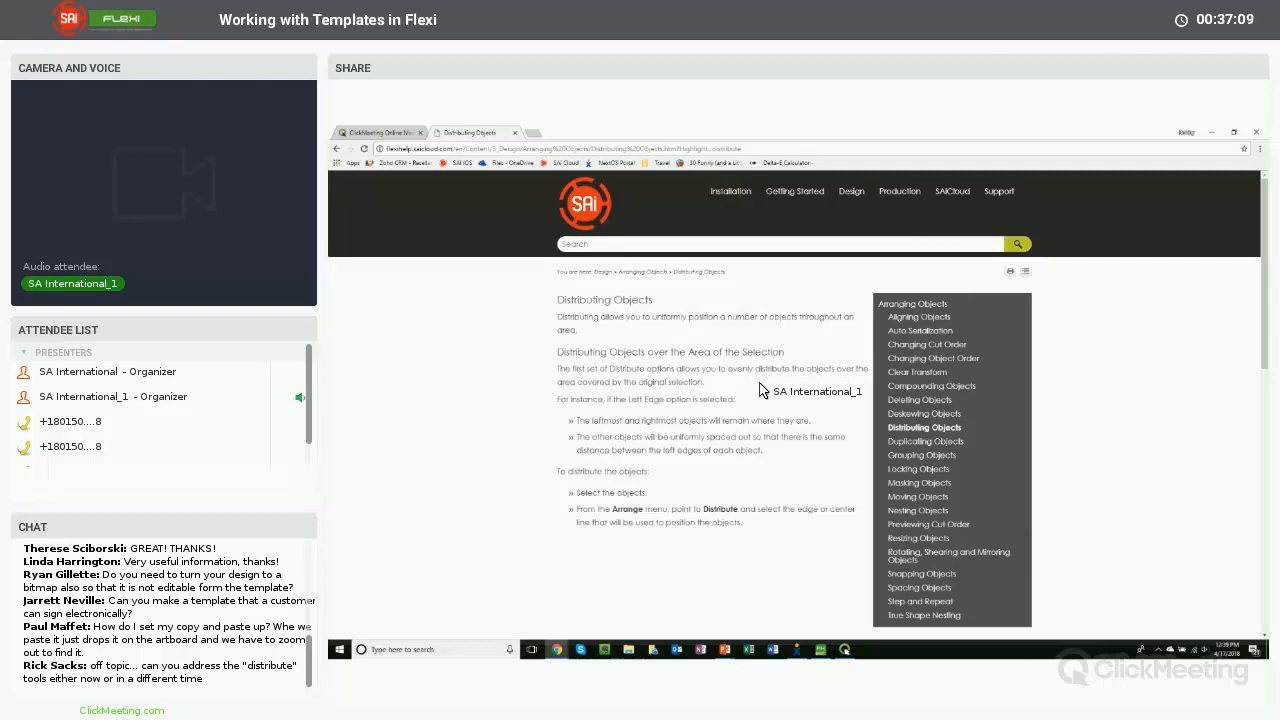
scroll(757, 382, "down", 6)
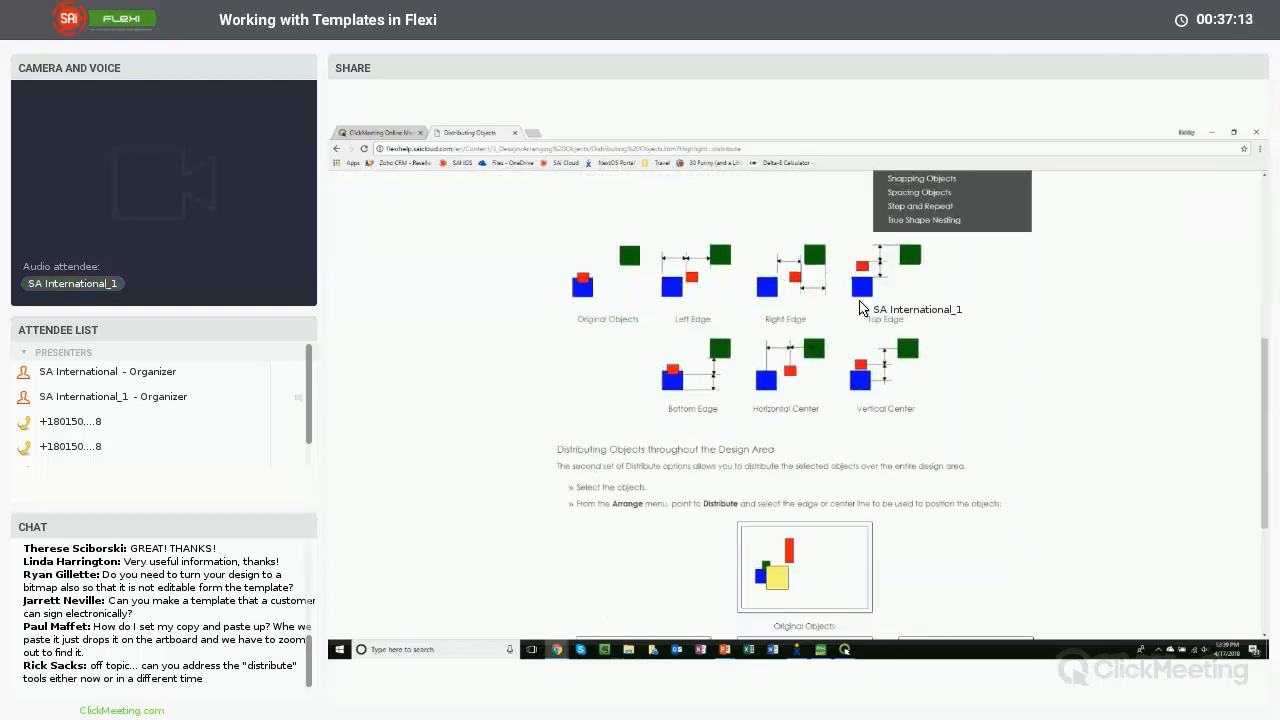
scroll(697, 357, "down", 5)
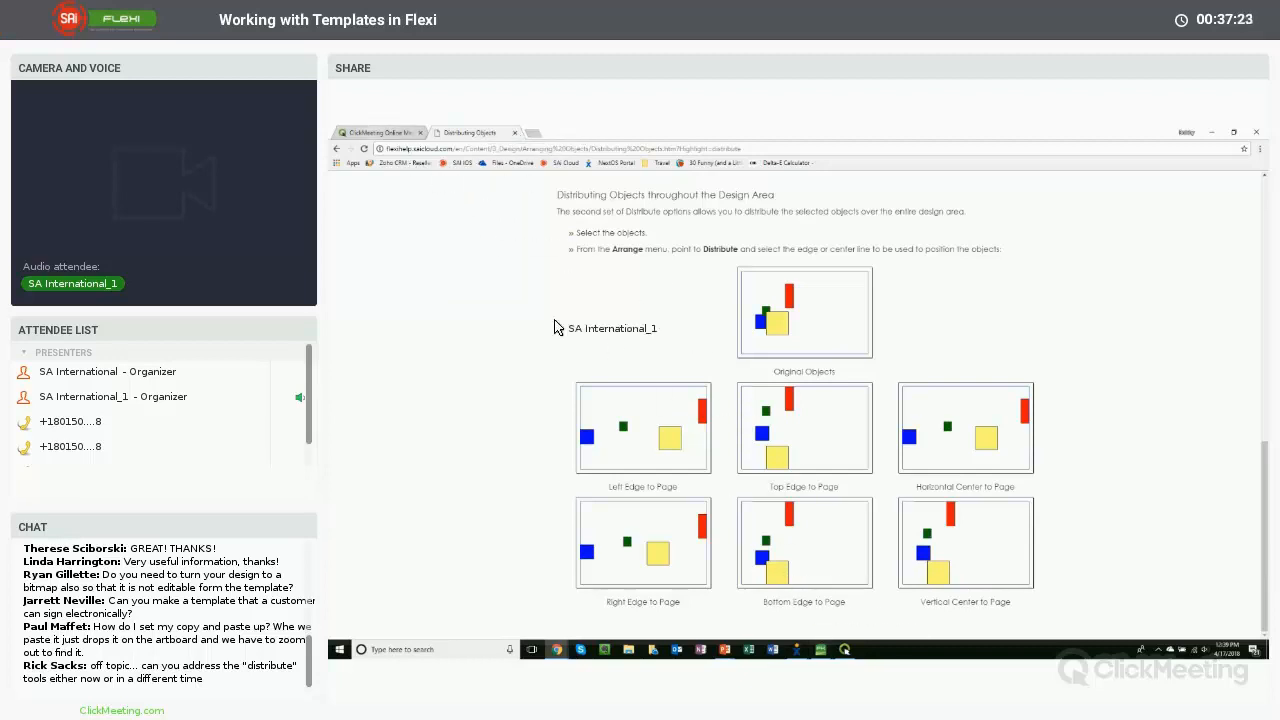
- Switch back to Flexi, open its online Help, and open the Using DesignEditor topic from the contents
left_click(820, 649)
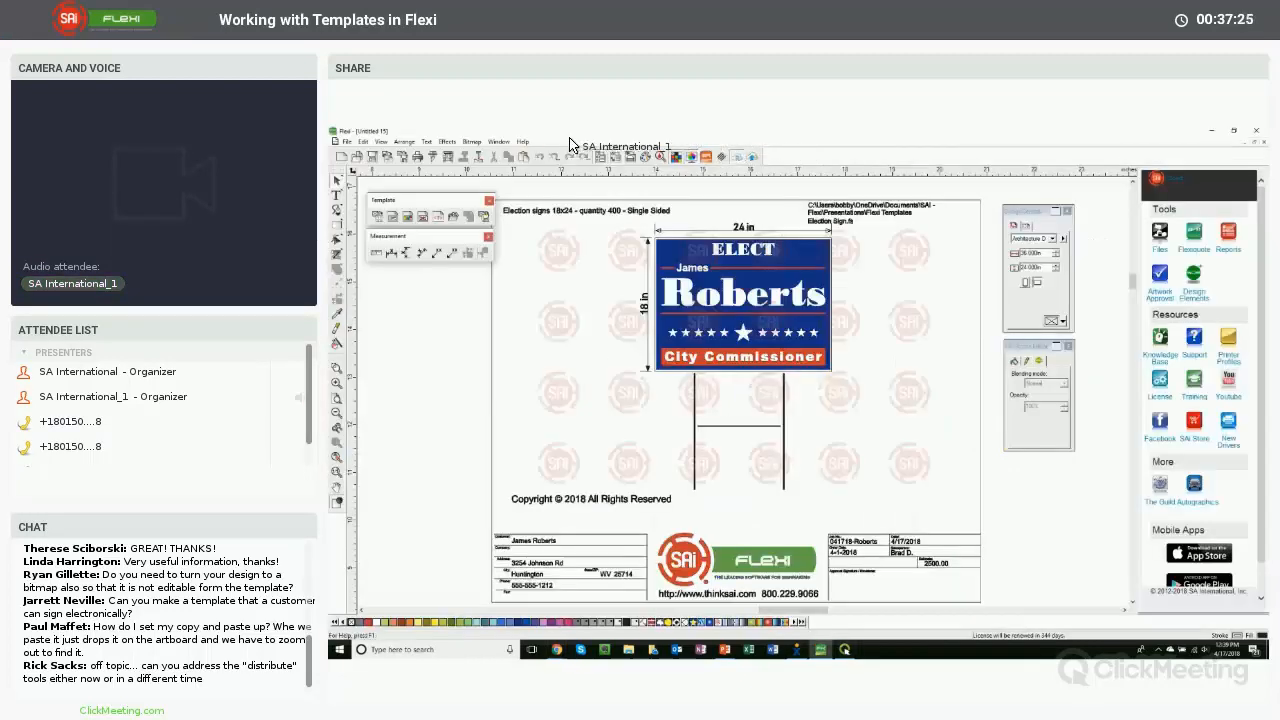
left_click(526, 143)
left_click(538, 155)
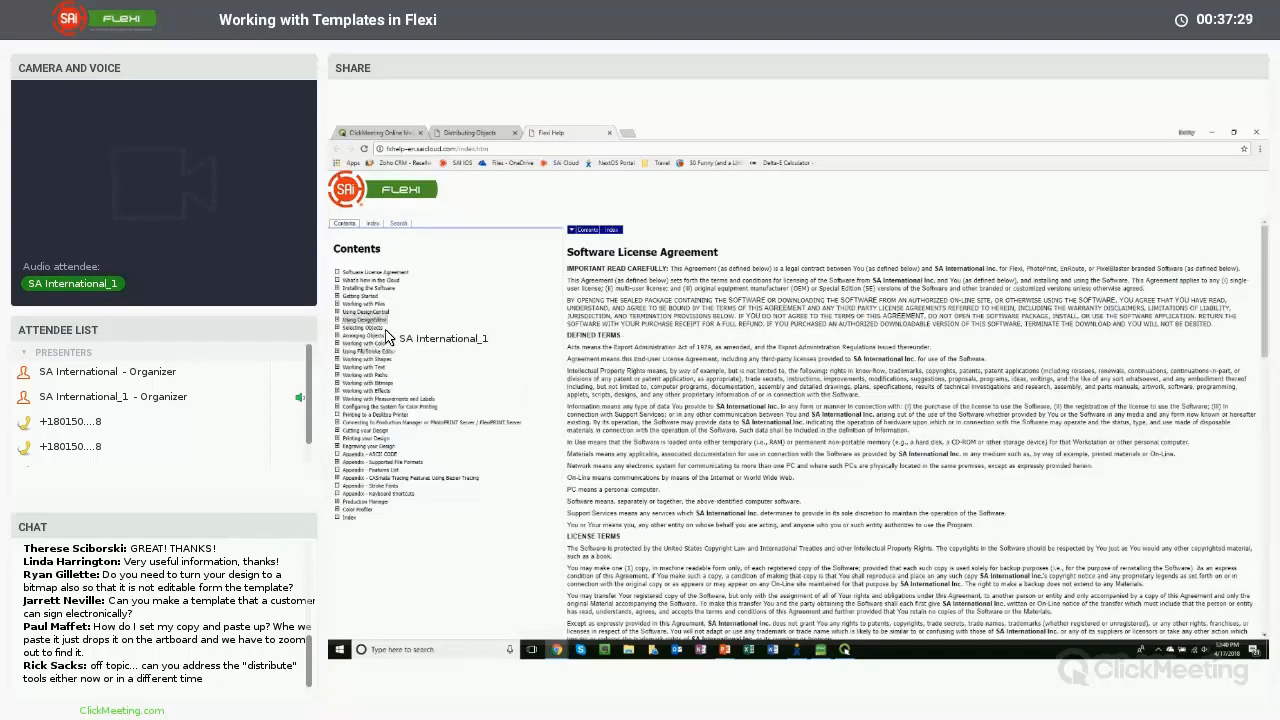
left_click(366, 320)
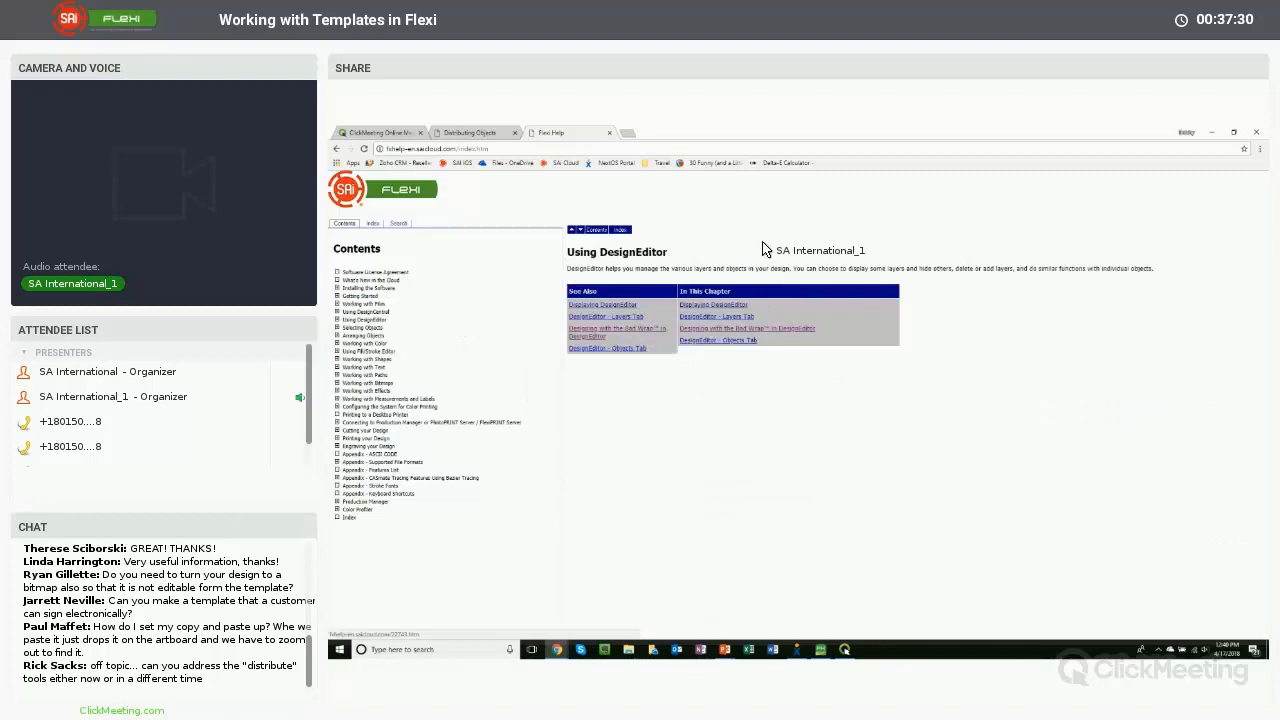
- Return to the Distributing Objects article, scroll to its top, and minimize the browser
left_click(505, 138)
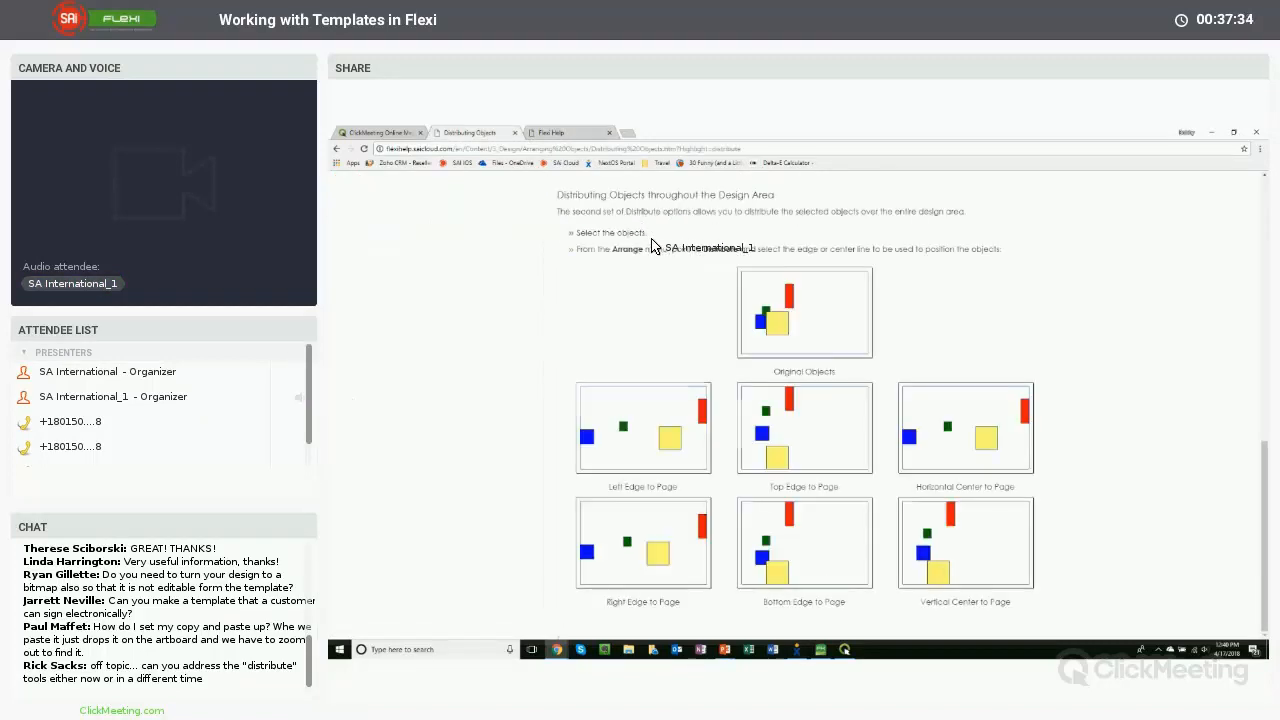
scroll(651, 246, "up", 10)
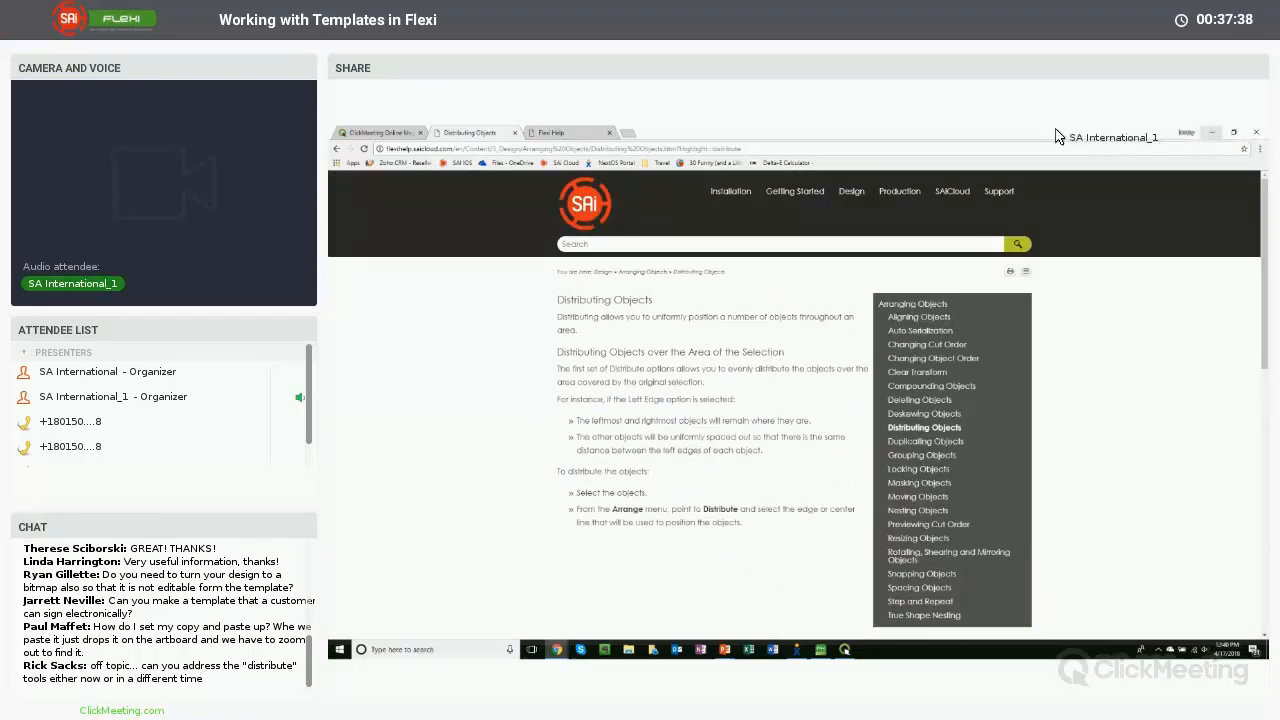
left_click(1211, 132)
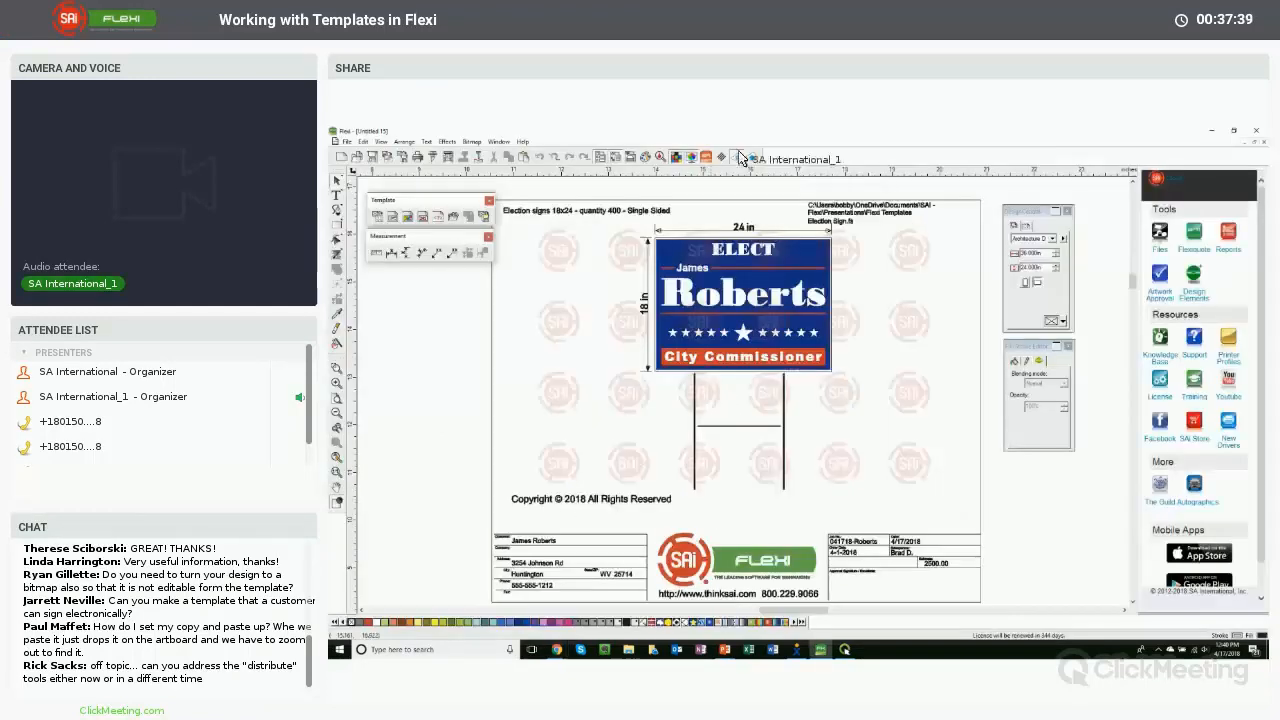
- Review Flexi's Arrange menu, then close the Measurement and Template toolbars
left_click(404, 141)
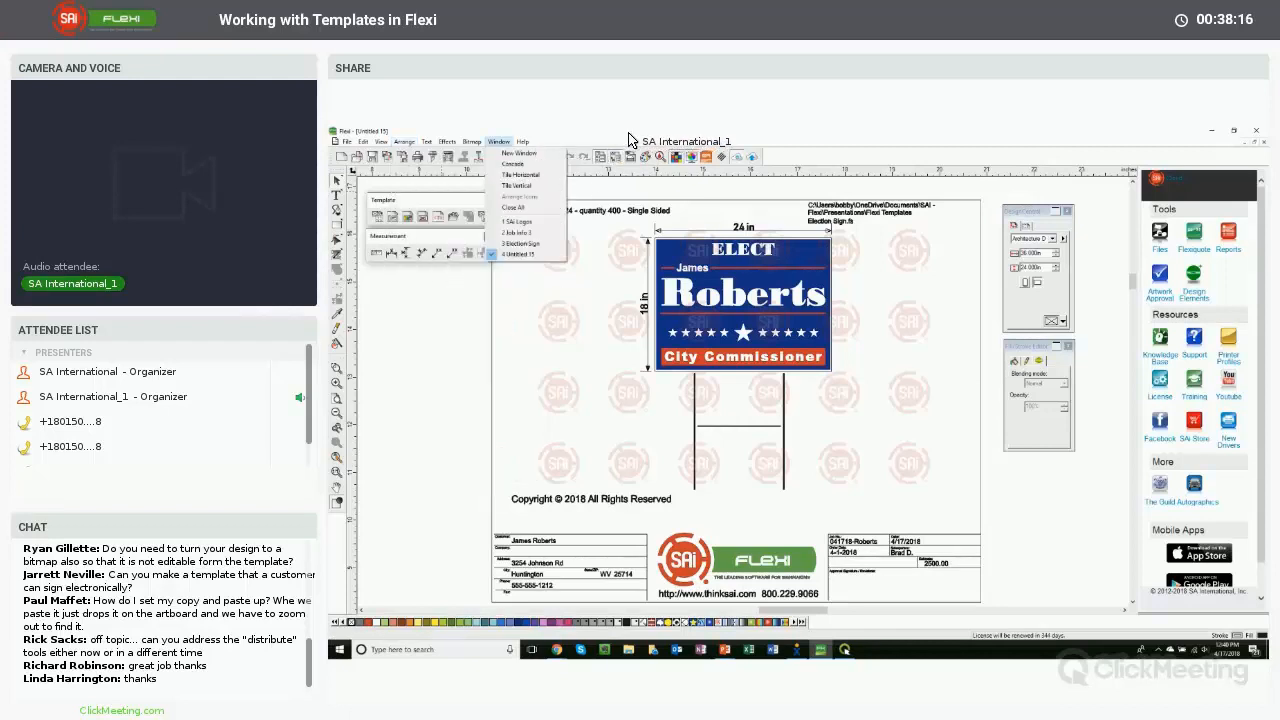
left_click(630, 140)
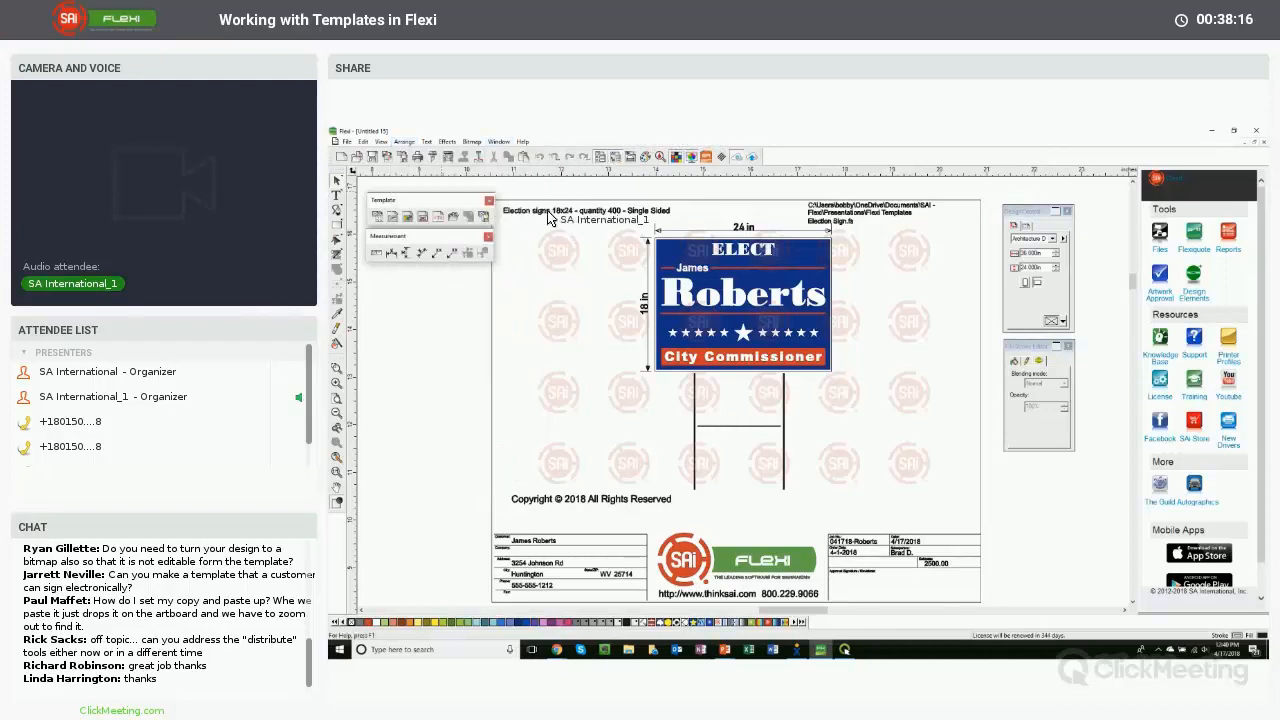
left_click(489, 243)
left_click(489, 200)
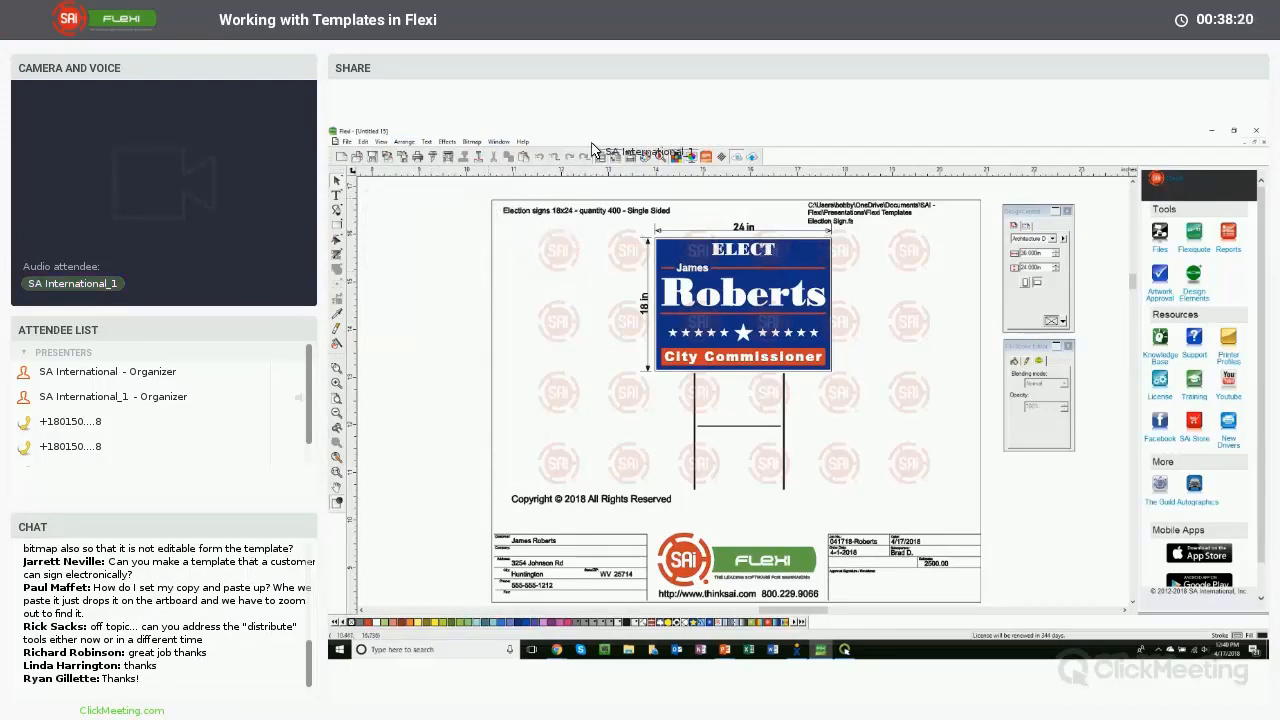
double_click(855, 143)
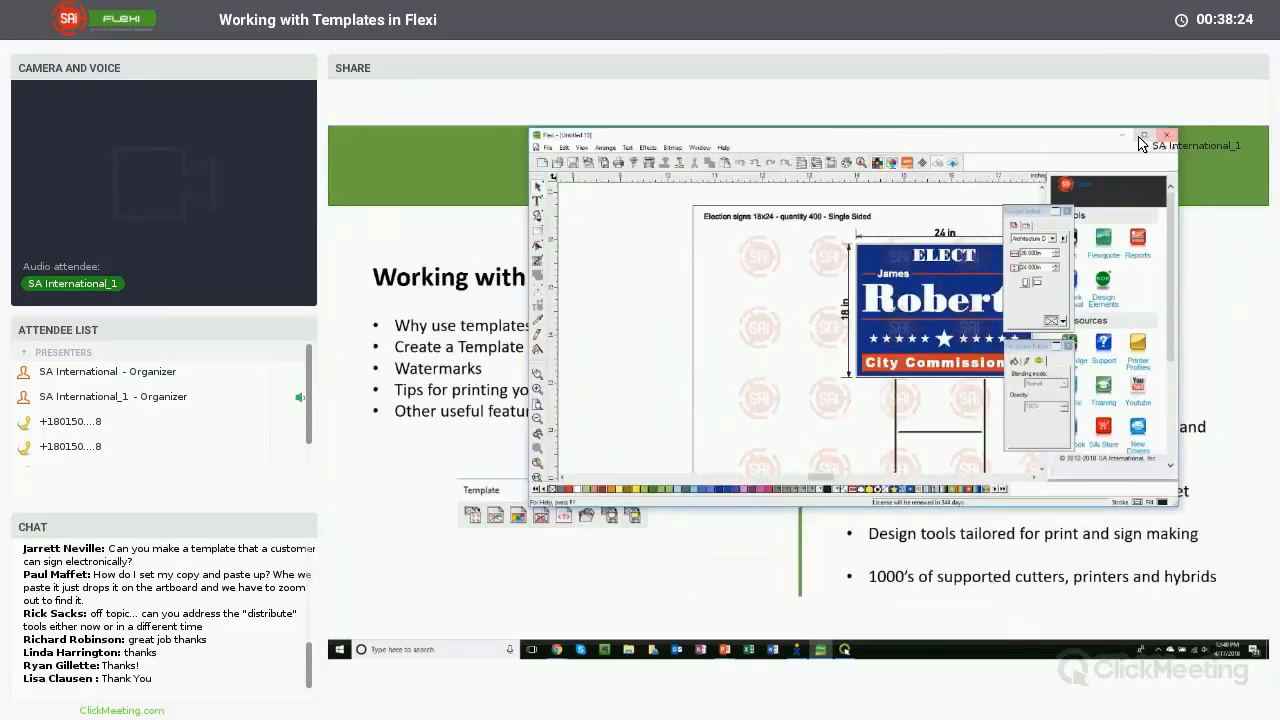
double_click(1047, 144)
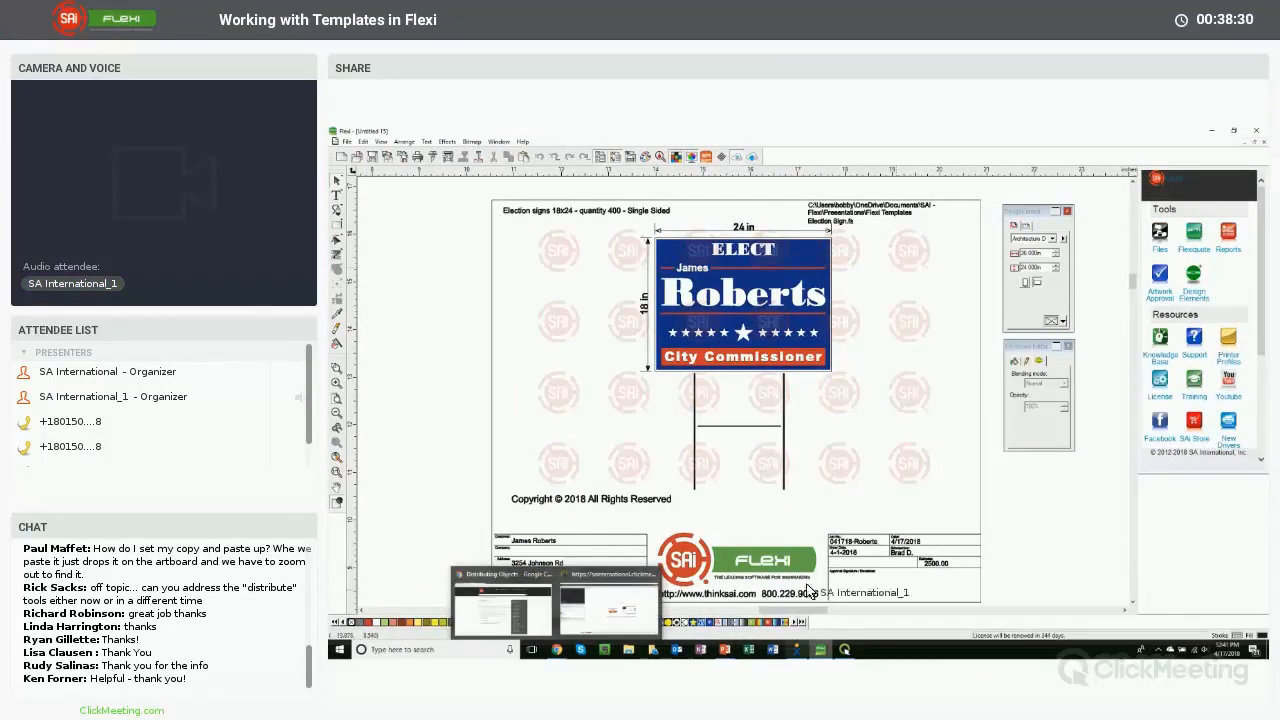
mouse_move(737, 648)
left_click(770, 605)
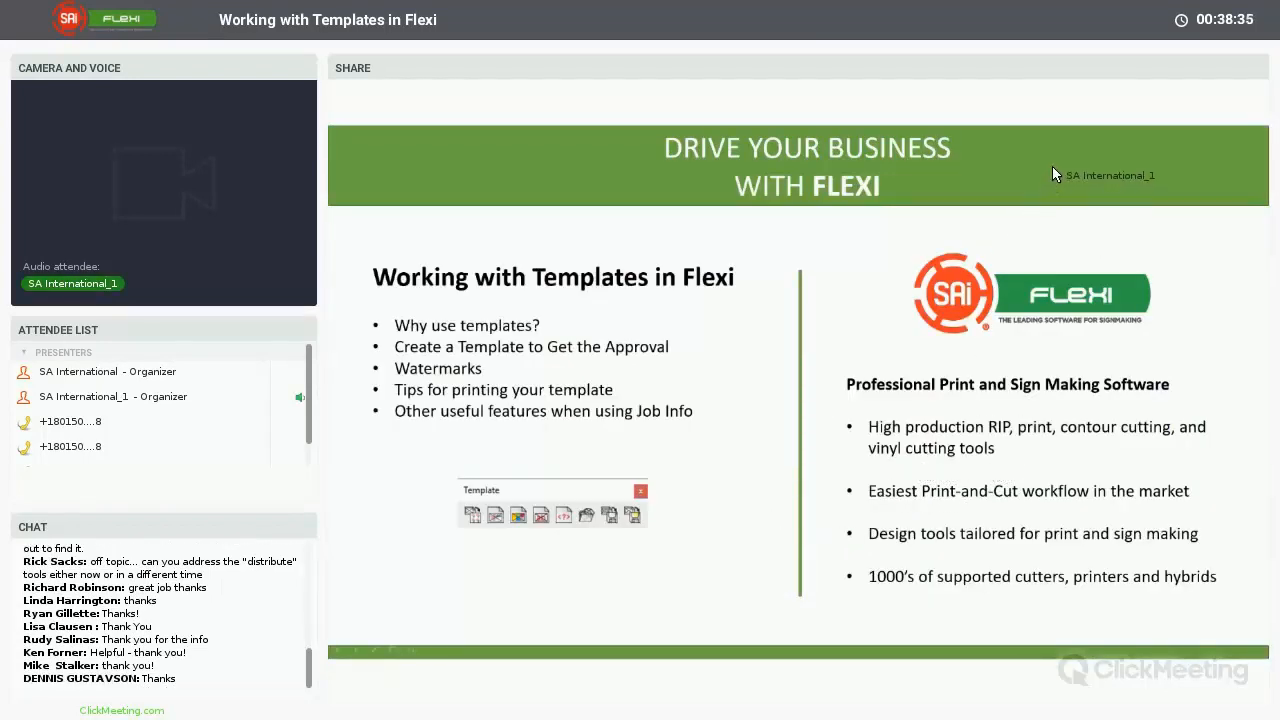
key("Escape")
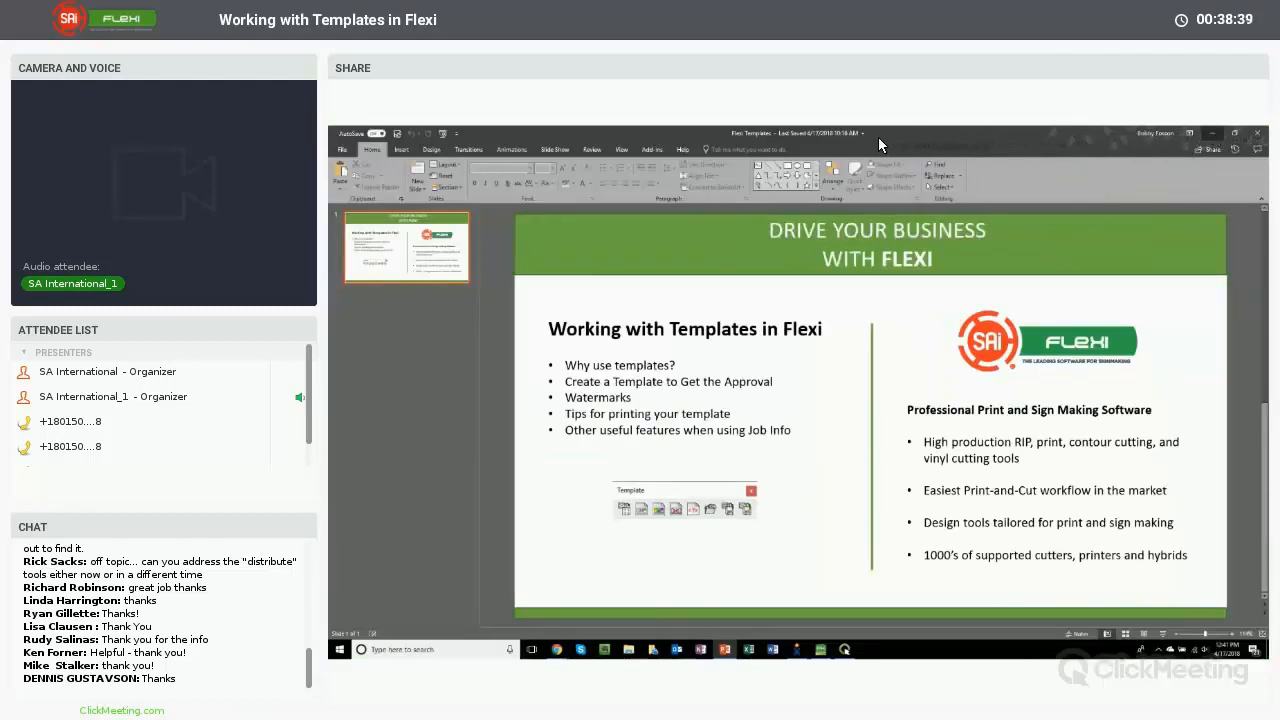
left_click(1212, 133)
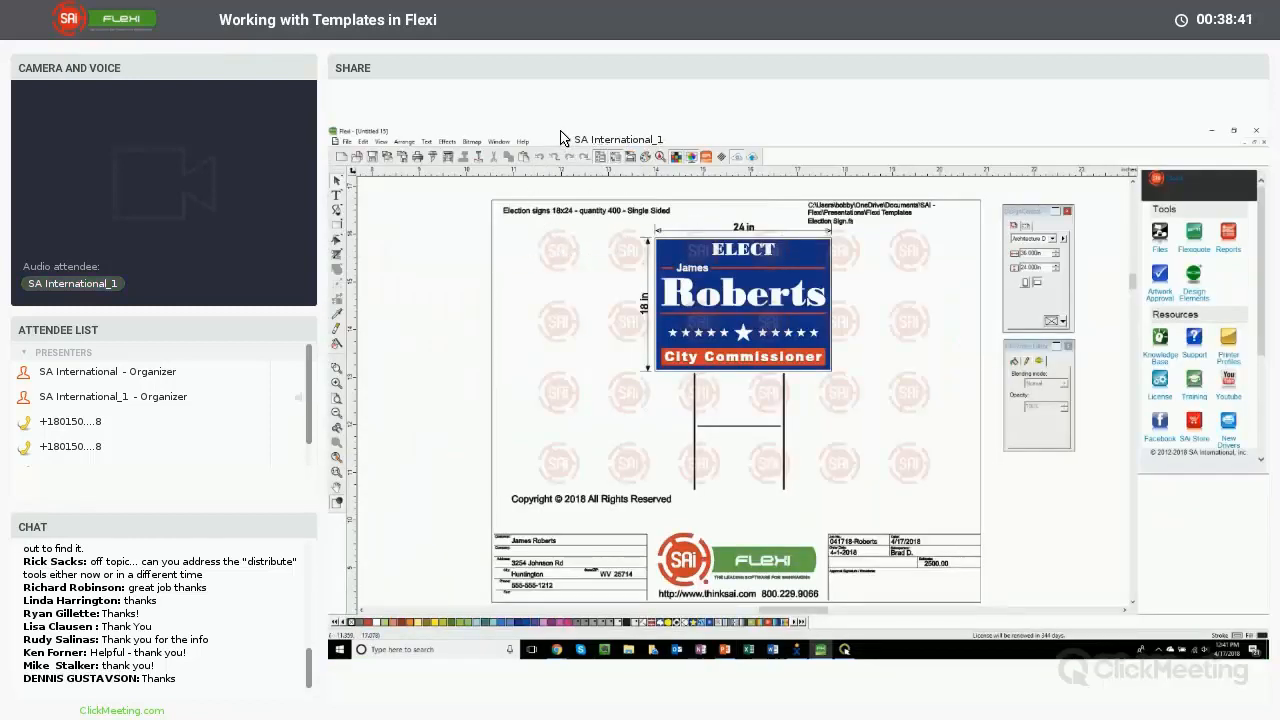